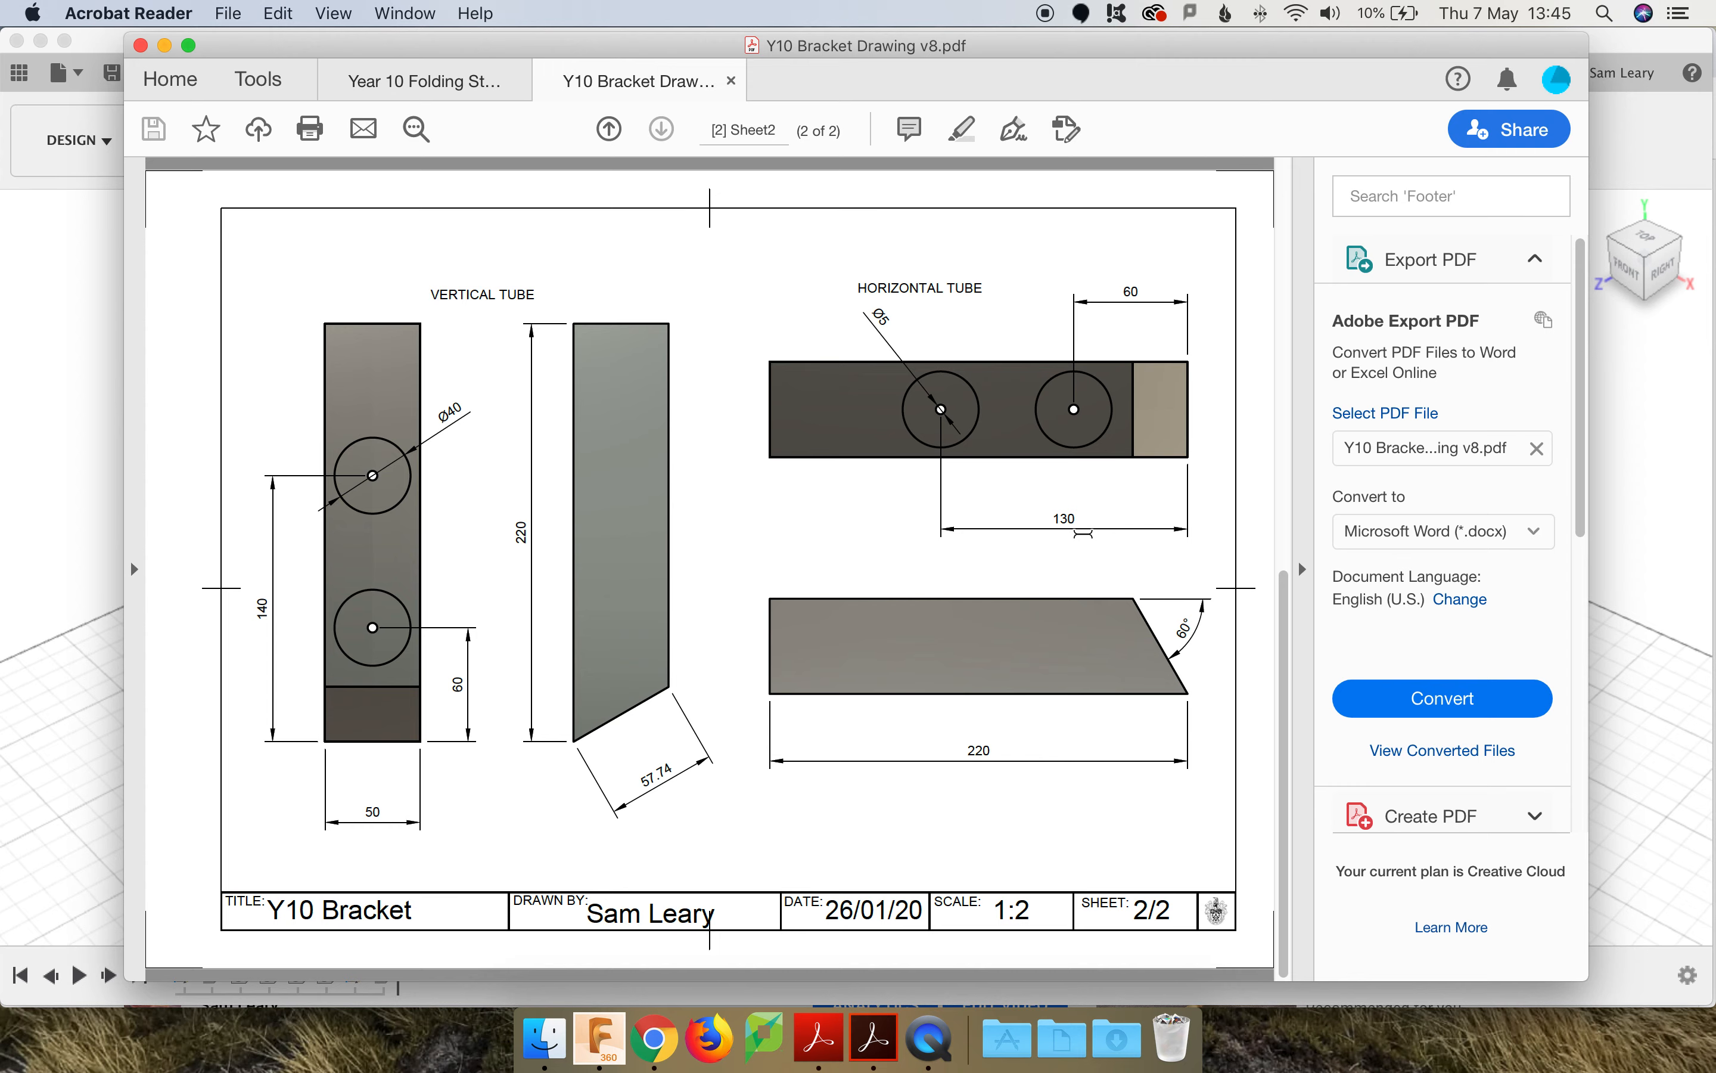
Step: Switch to Fusion 360 and paste an independent new copy of the Vertical Tube component into the top-level assembly
left_click(168, 46)
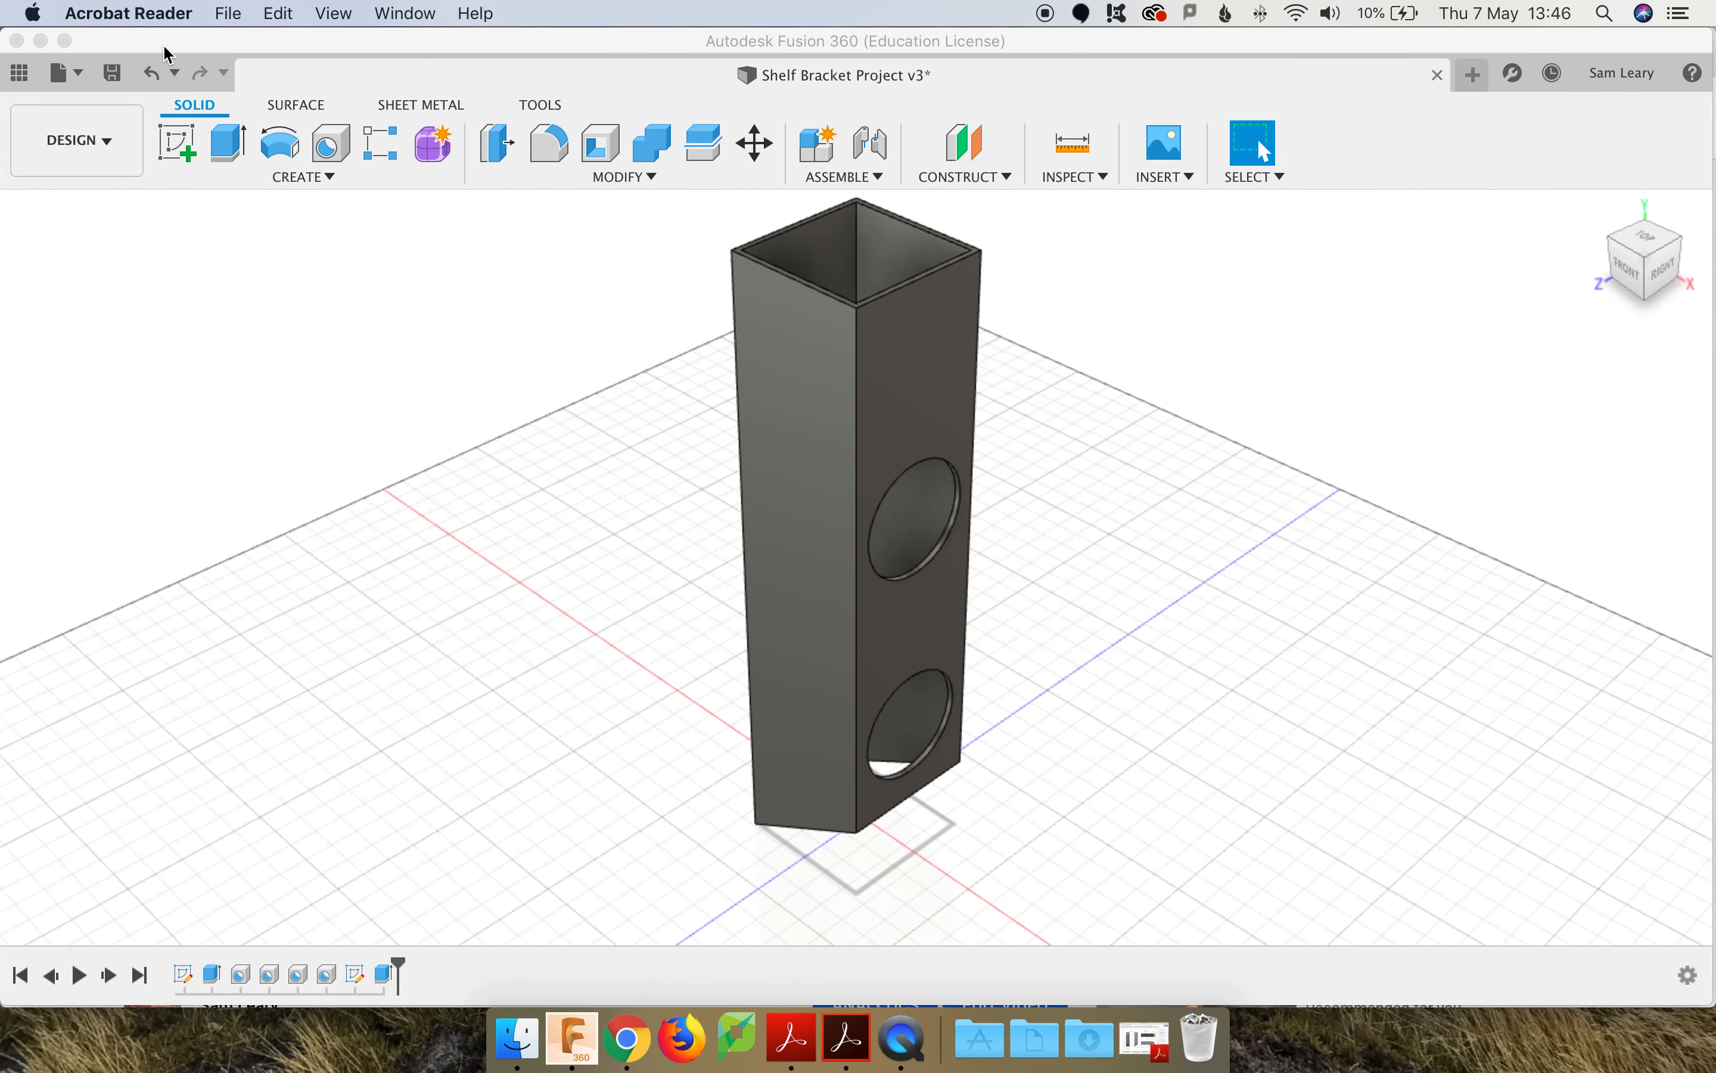
left_click(369, 500)
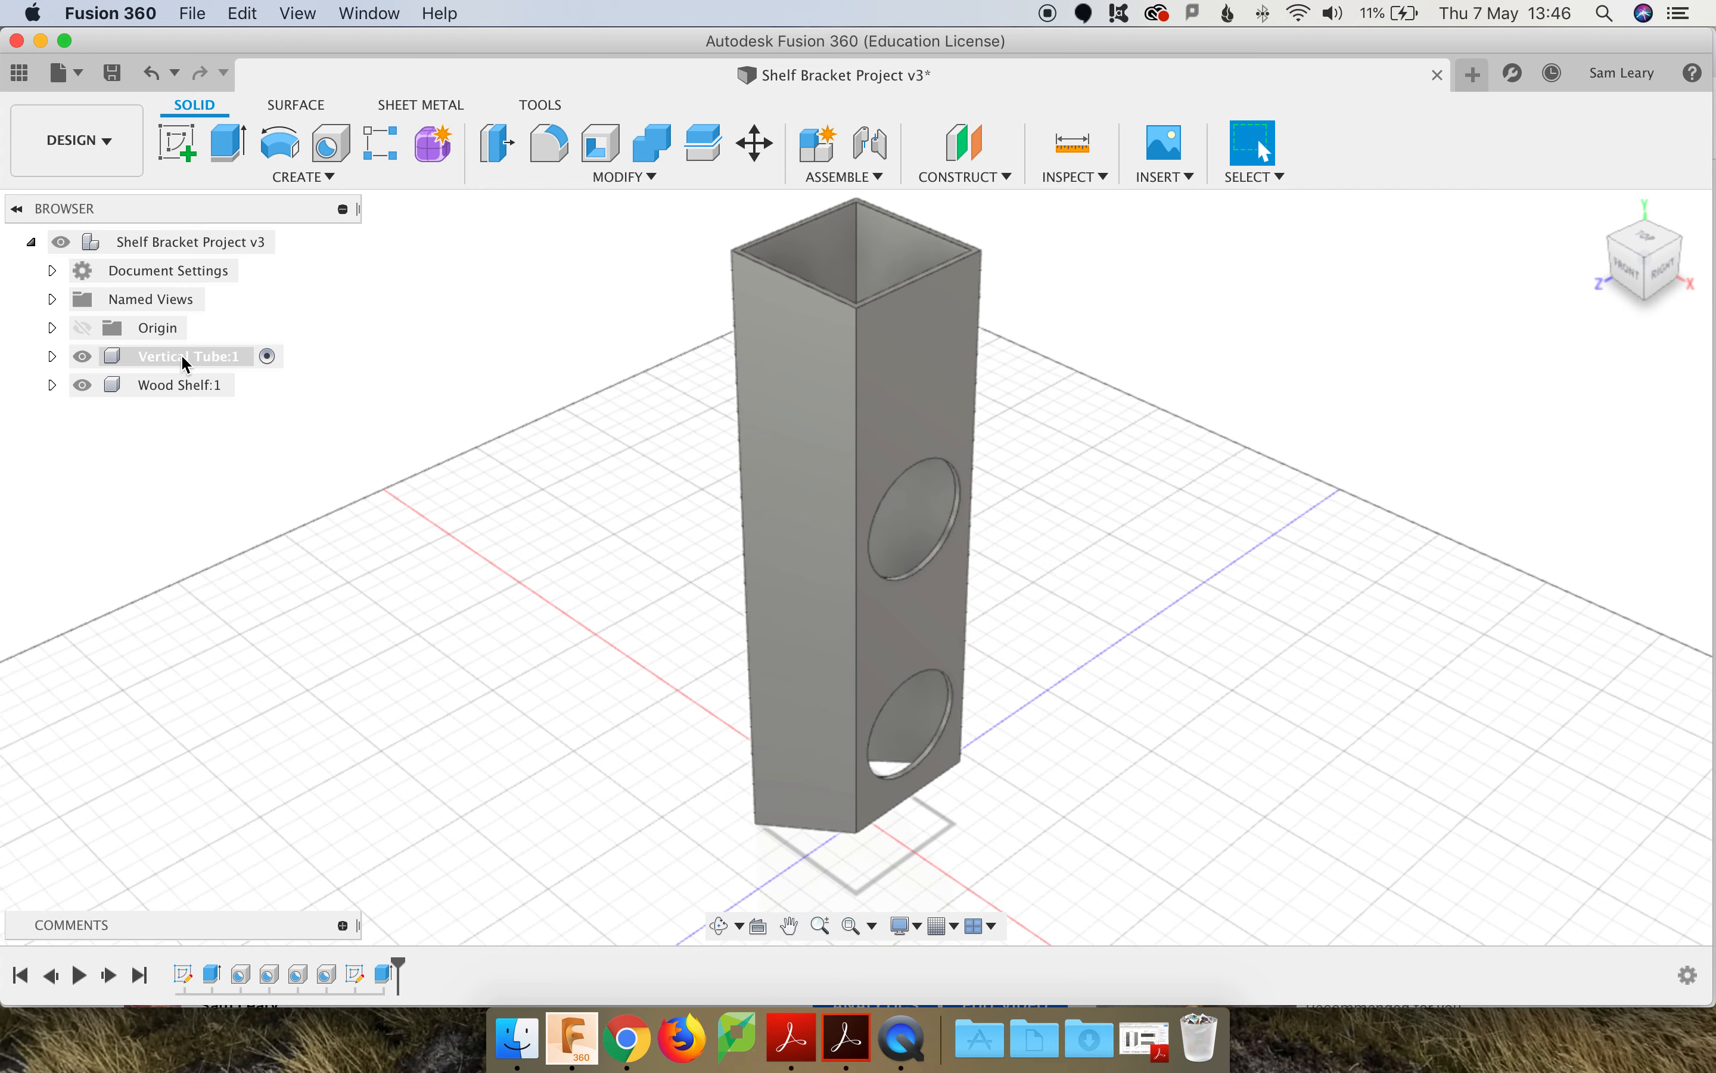
right_click(186, 364)
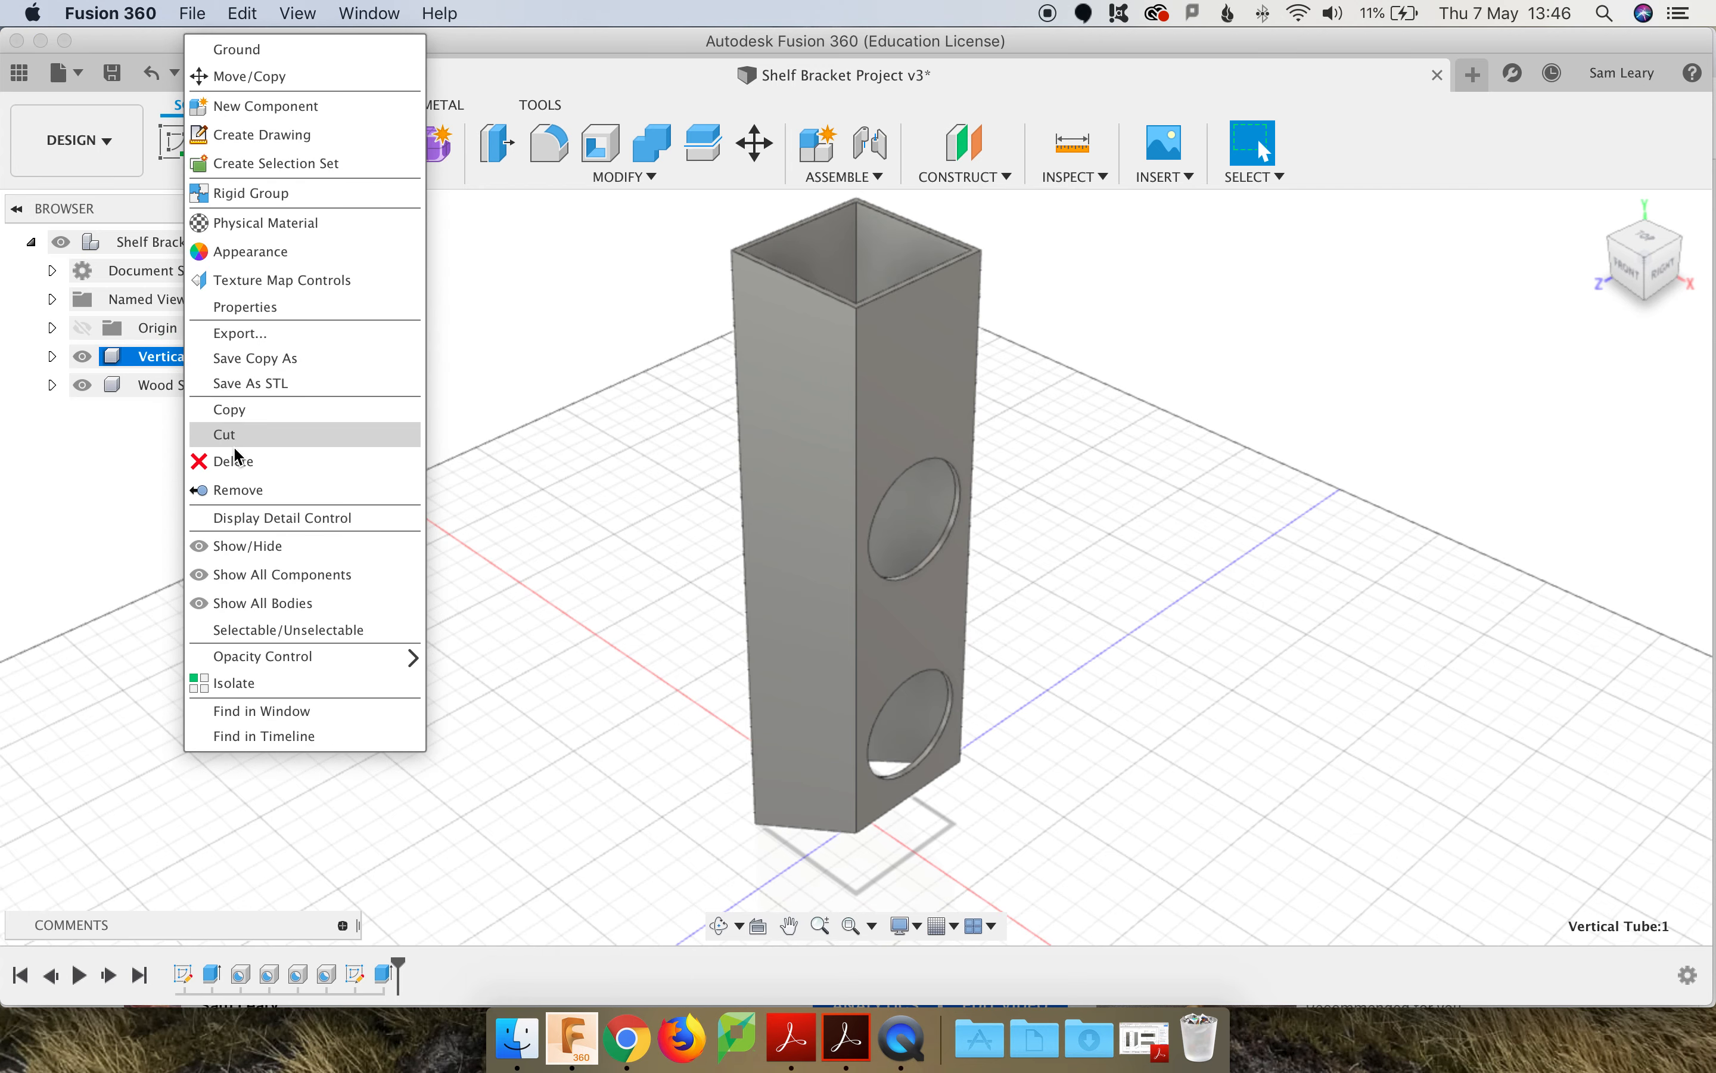
left_click(237, 415)
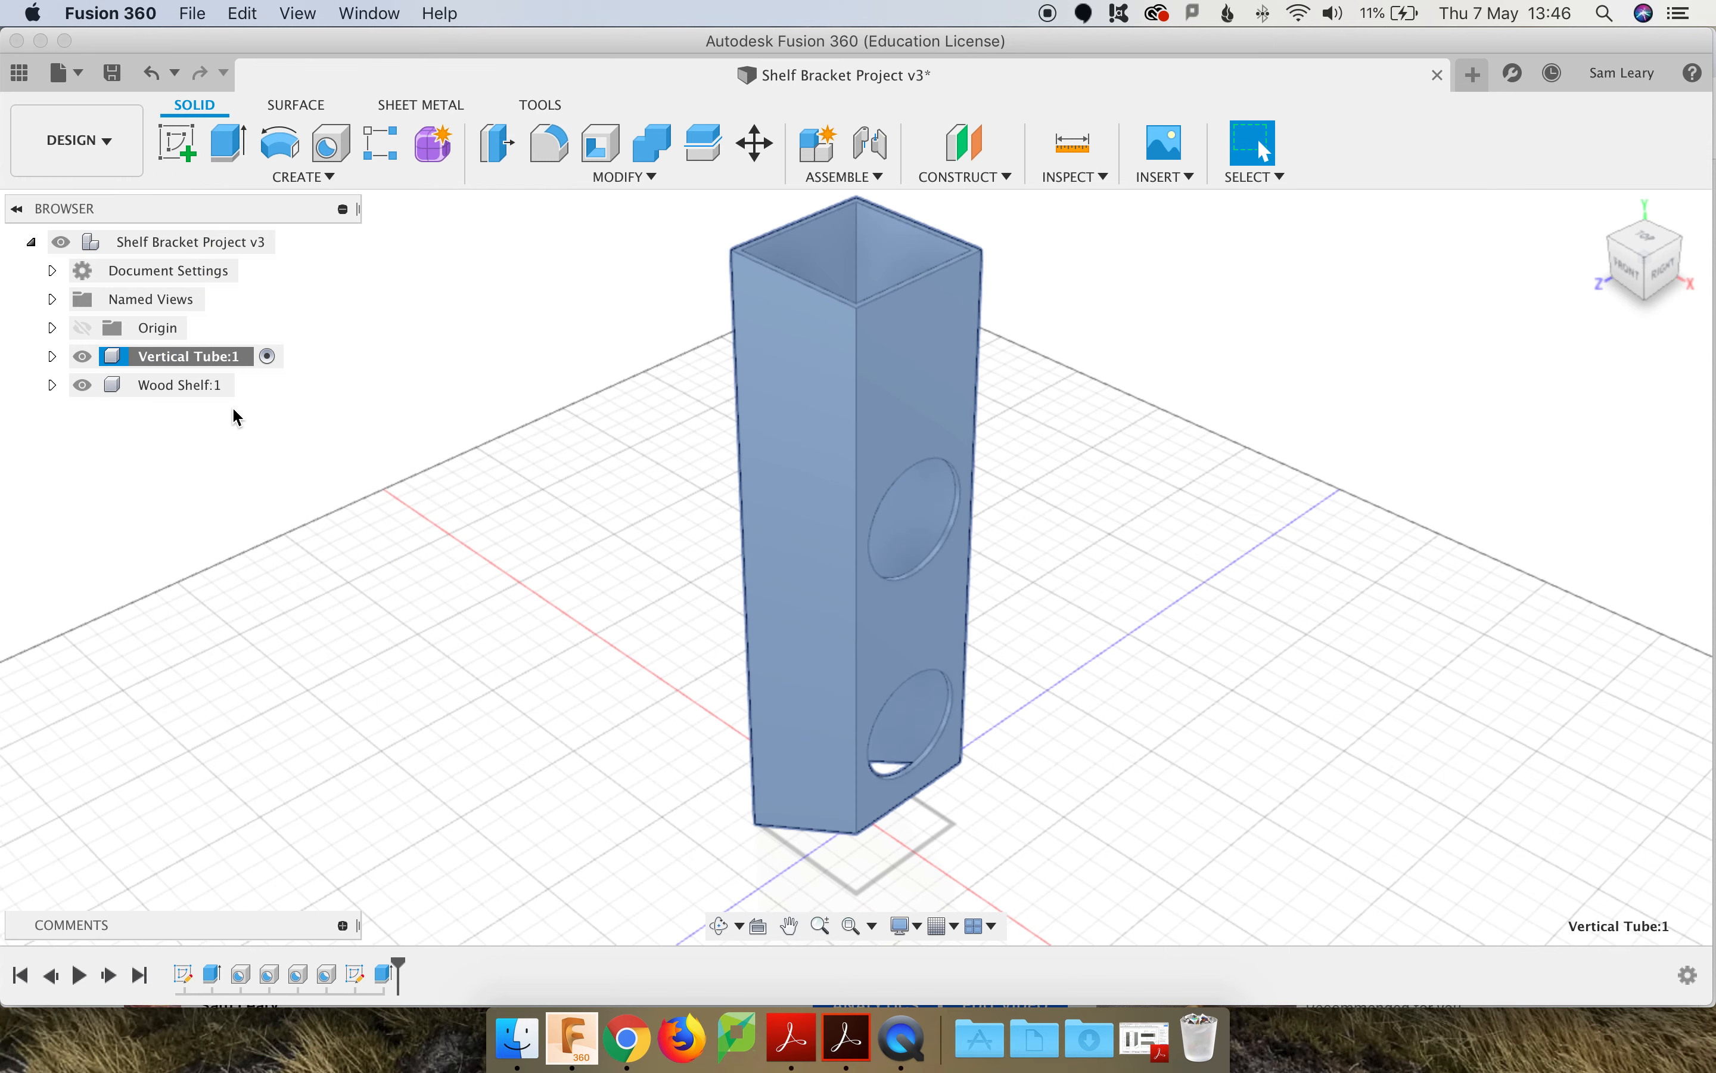
right_click(172, 251)
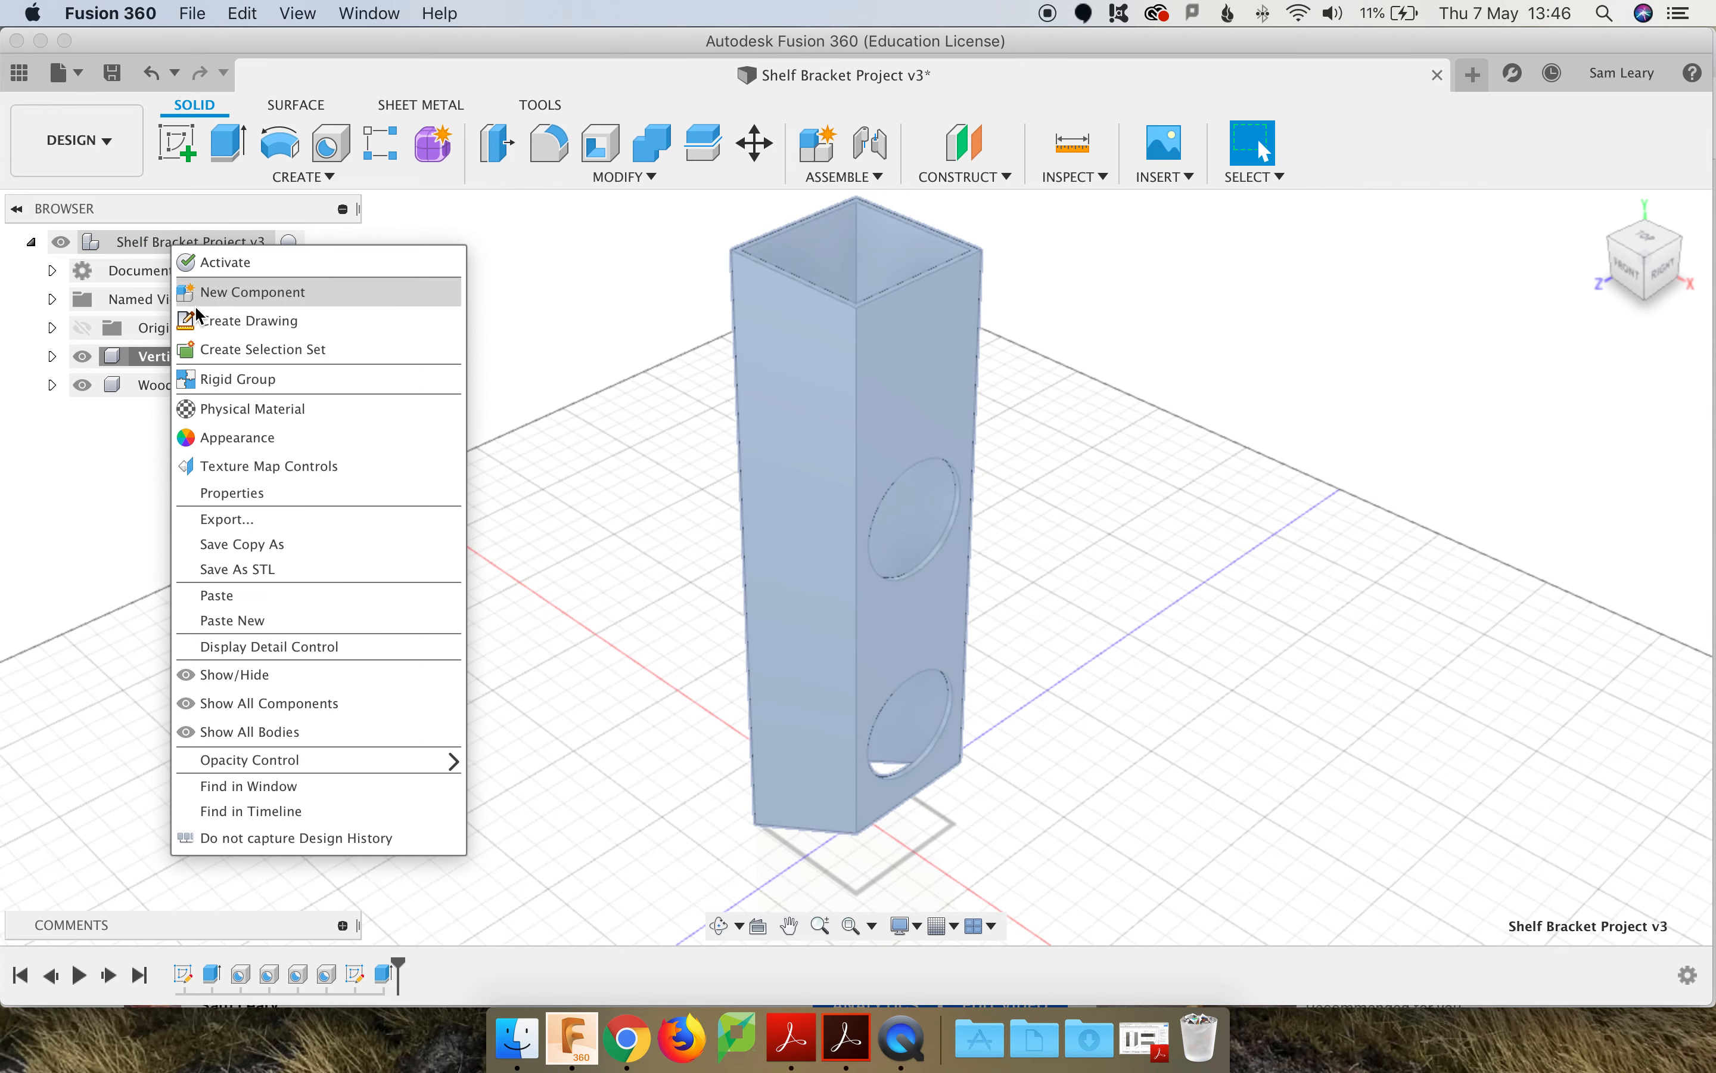
left_click(248, 622)
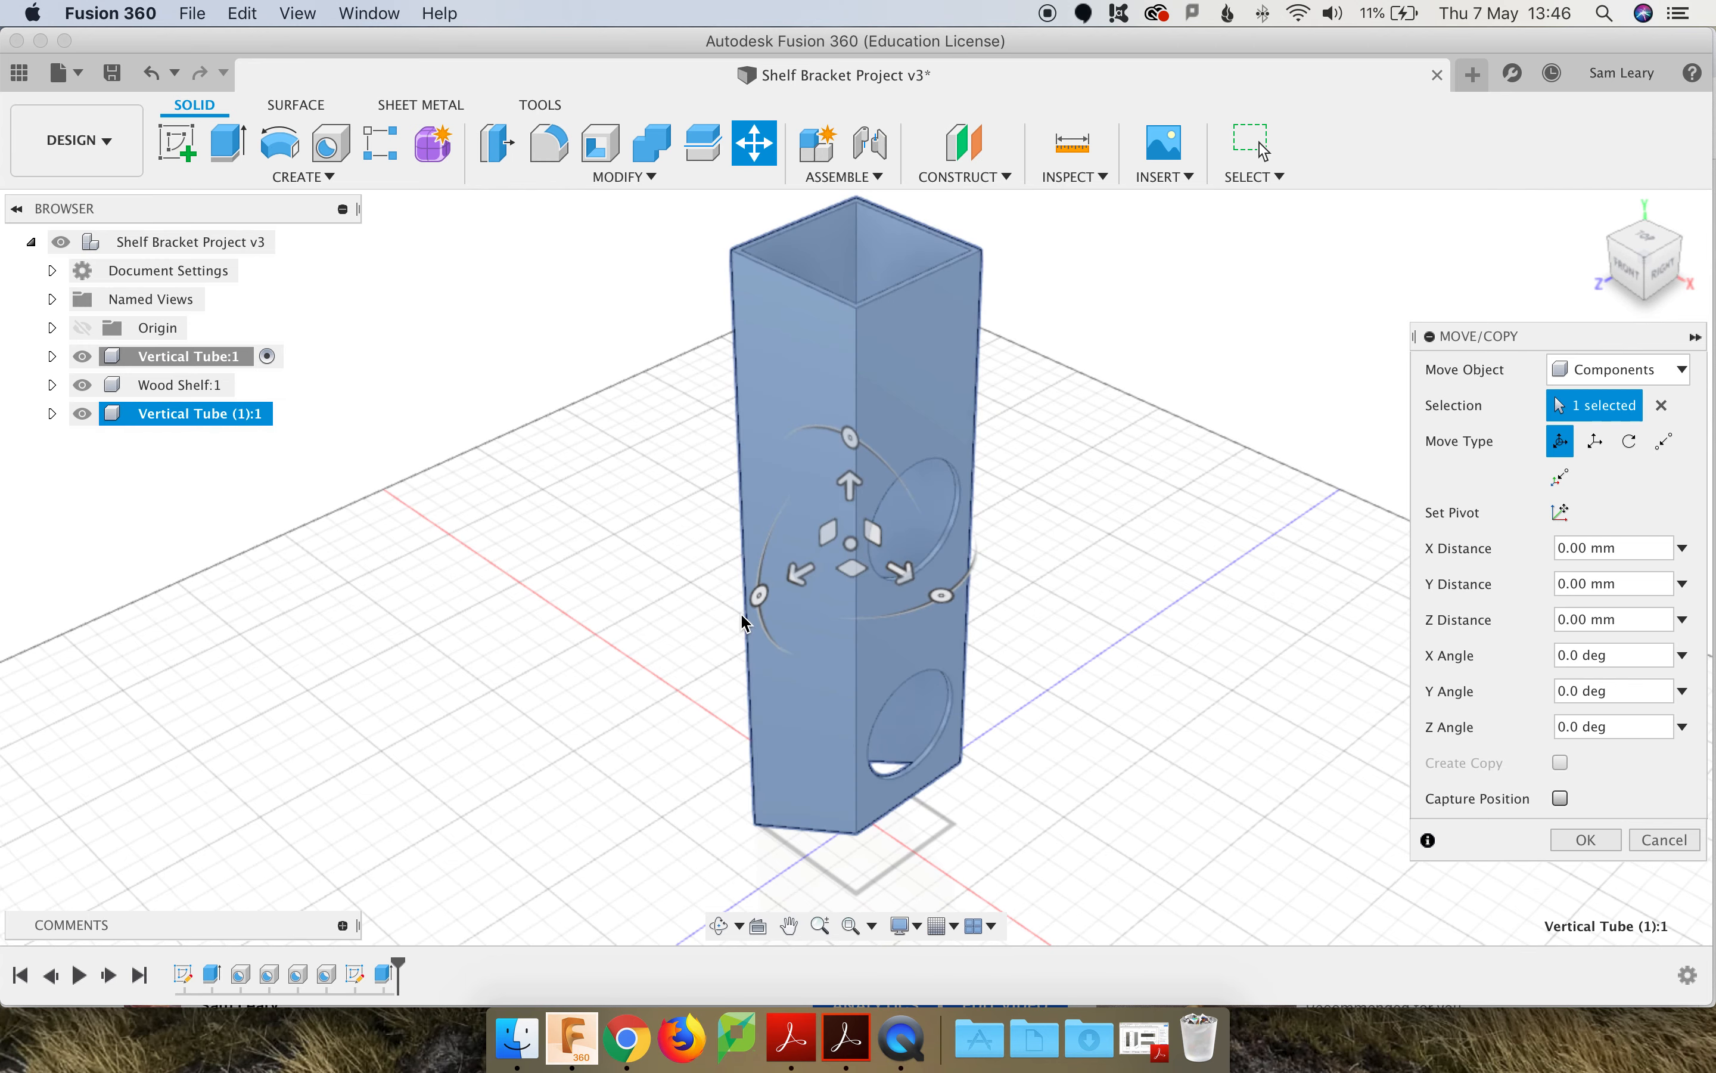
Step: Rotate the copied tube -90 degrees about Z to lay it horizontal, then -180 degrees about X
left_click_drag(1537, 338, 1466, 323)
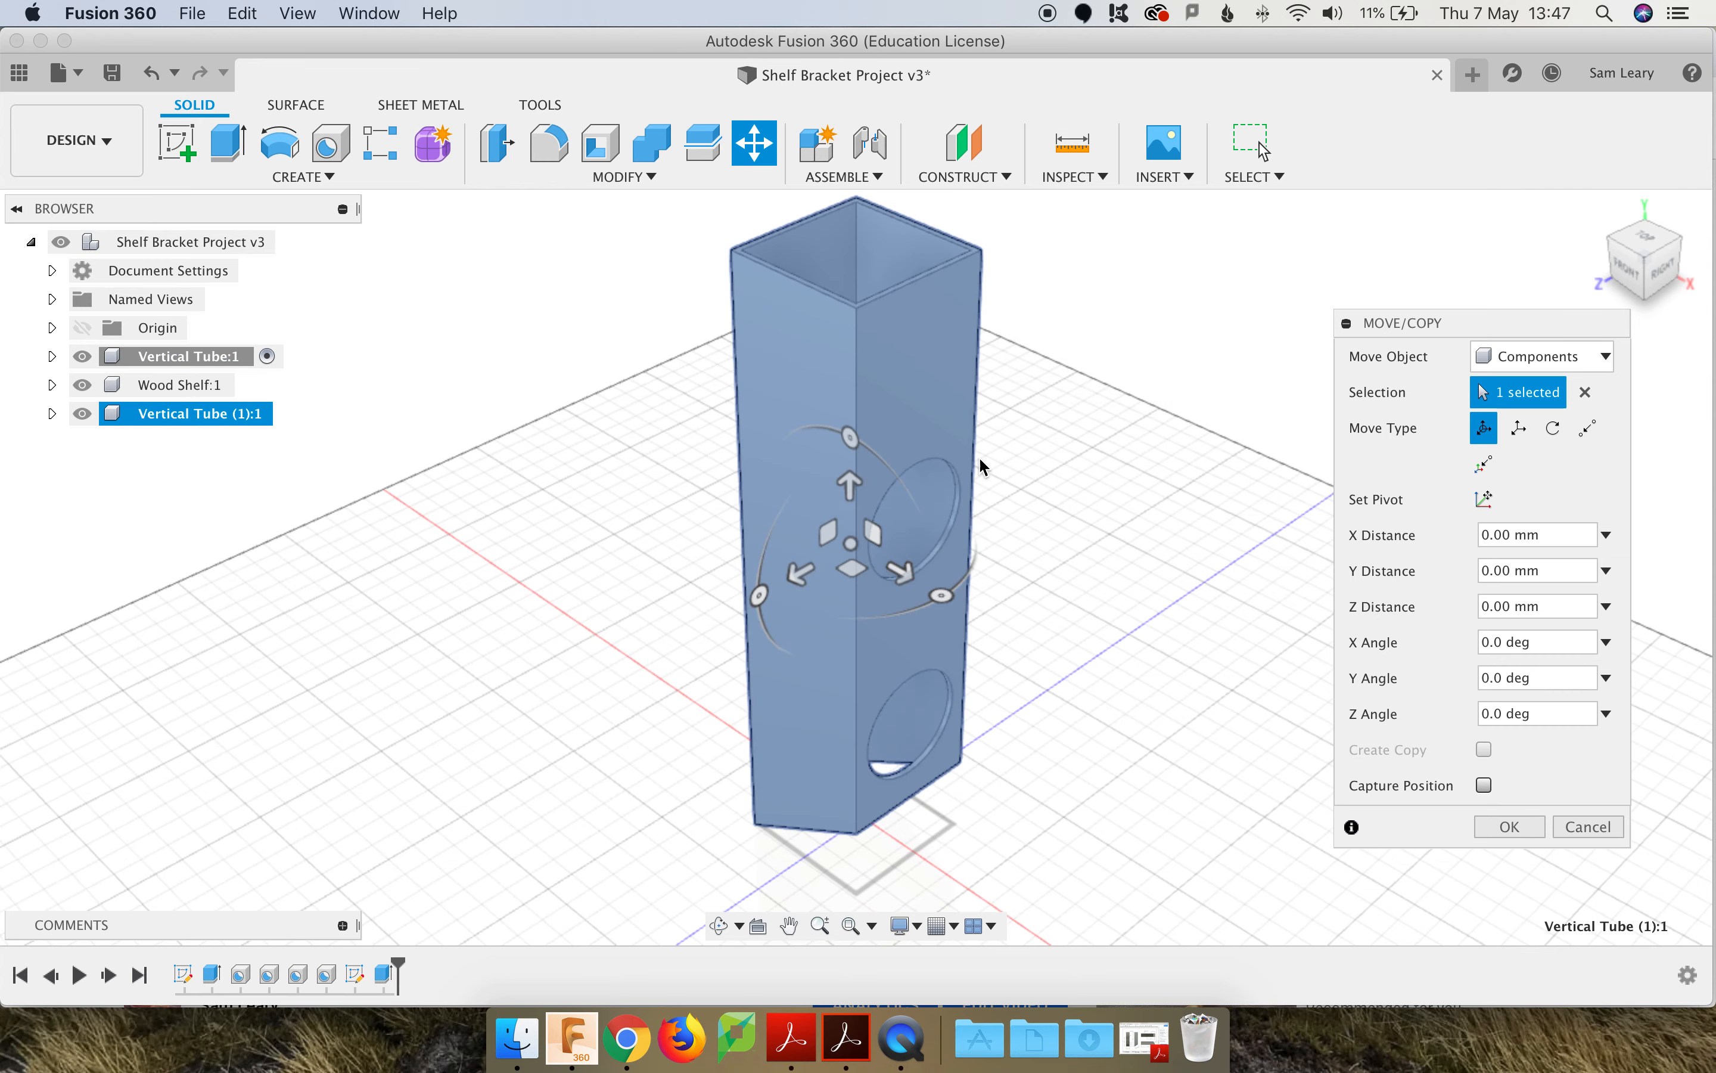
left_click(854, 440)
left_click_drag(858, 437, 944, 598)
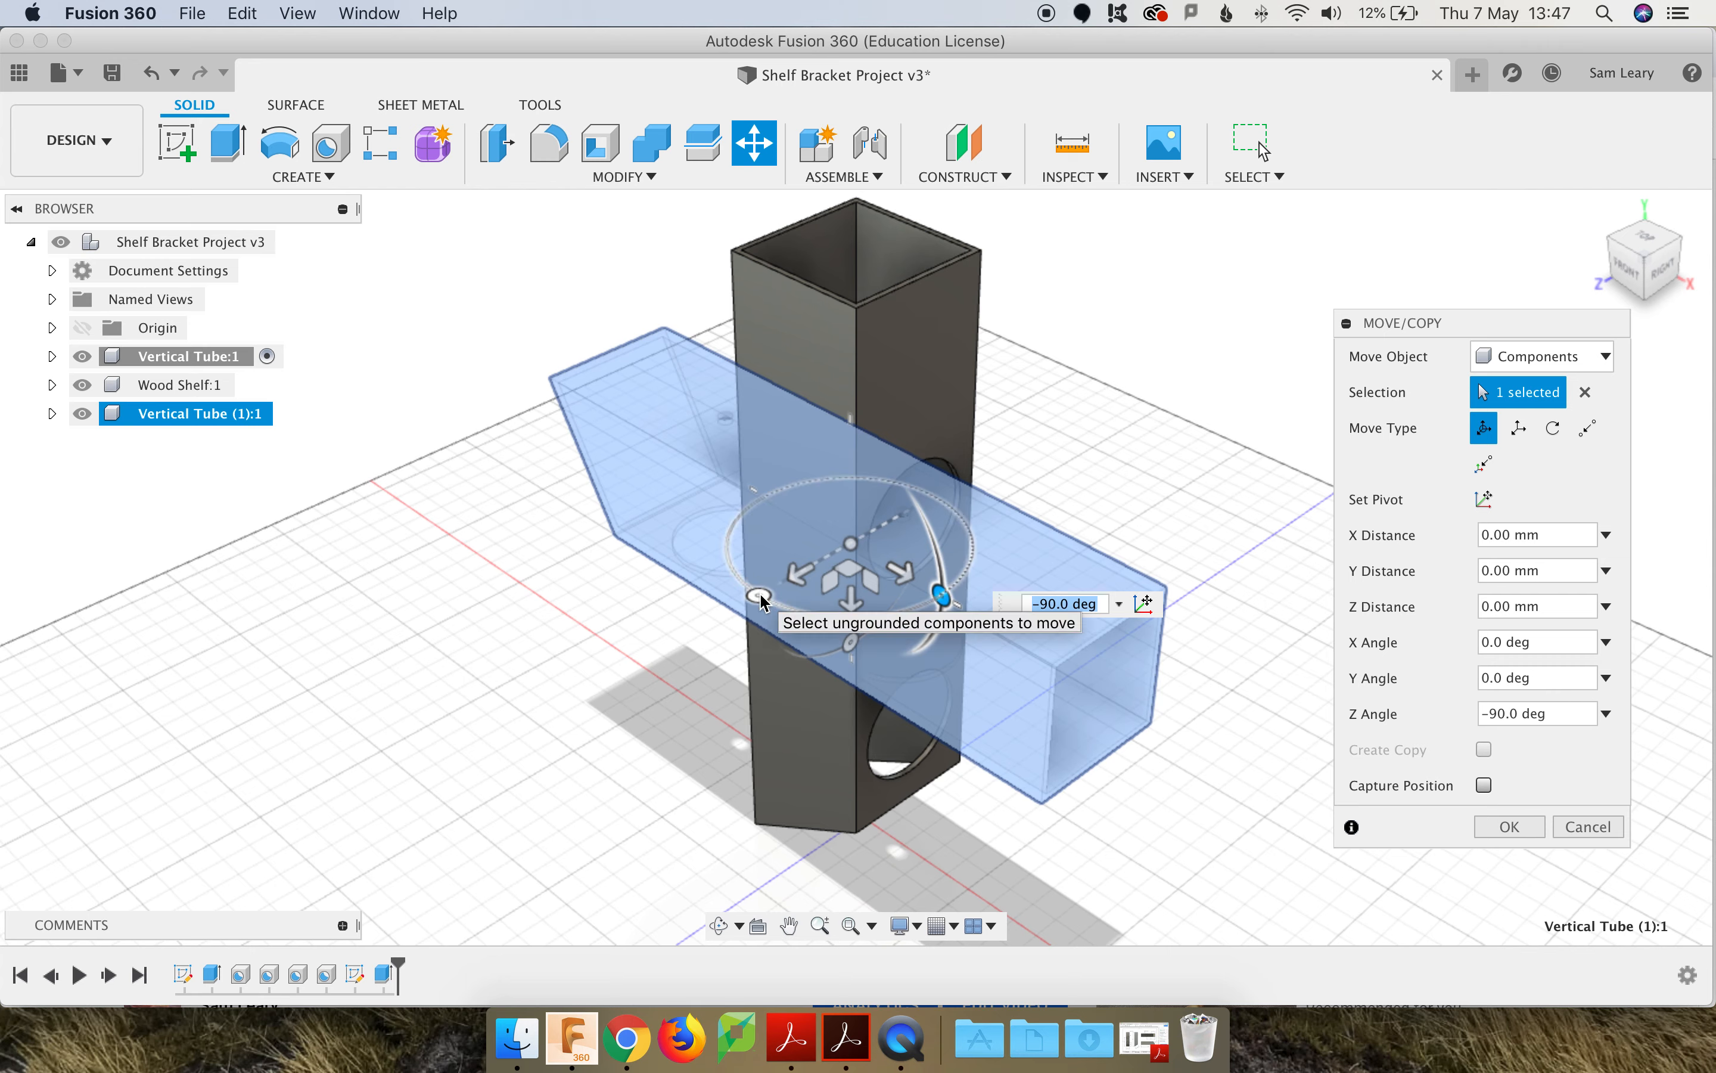
left_click_drag(764, 602, 951, 501)
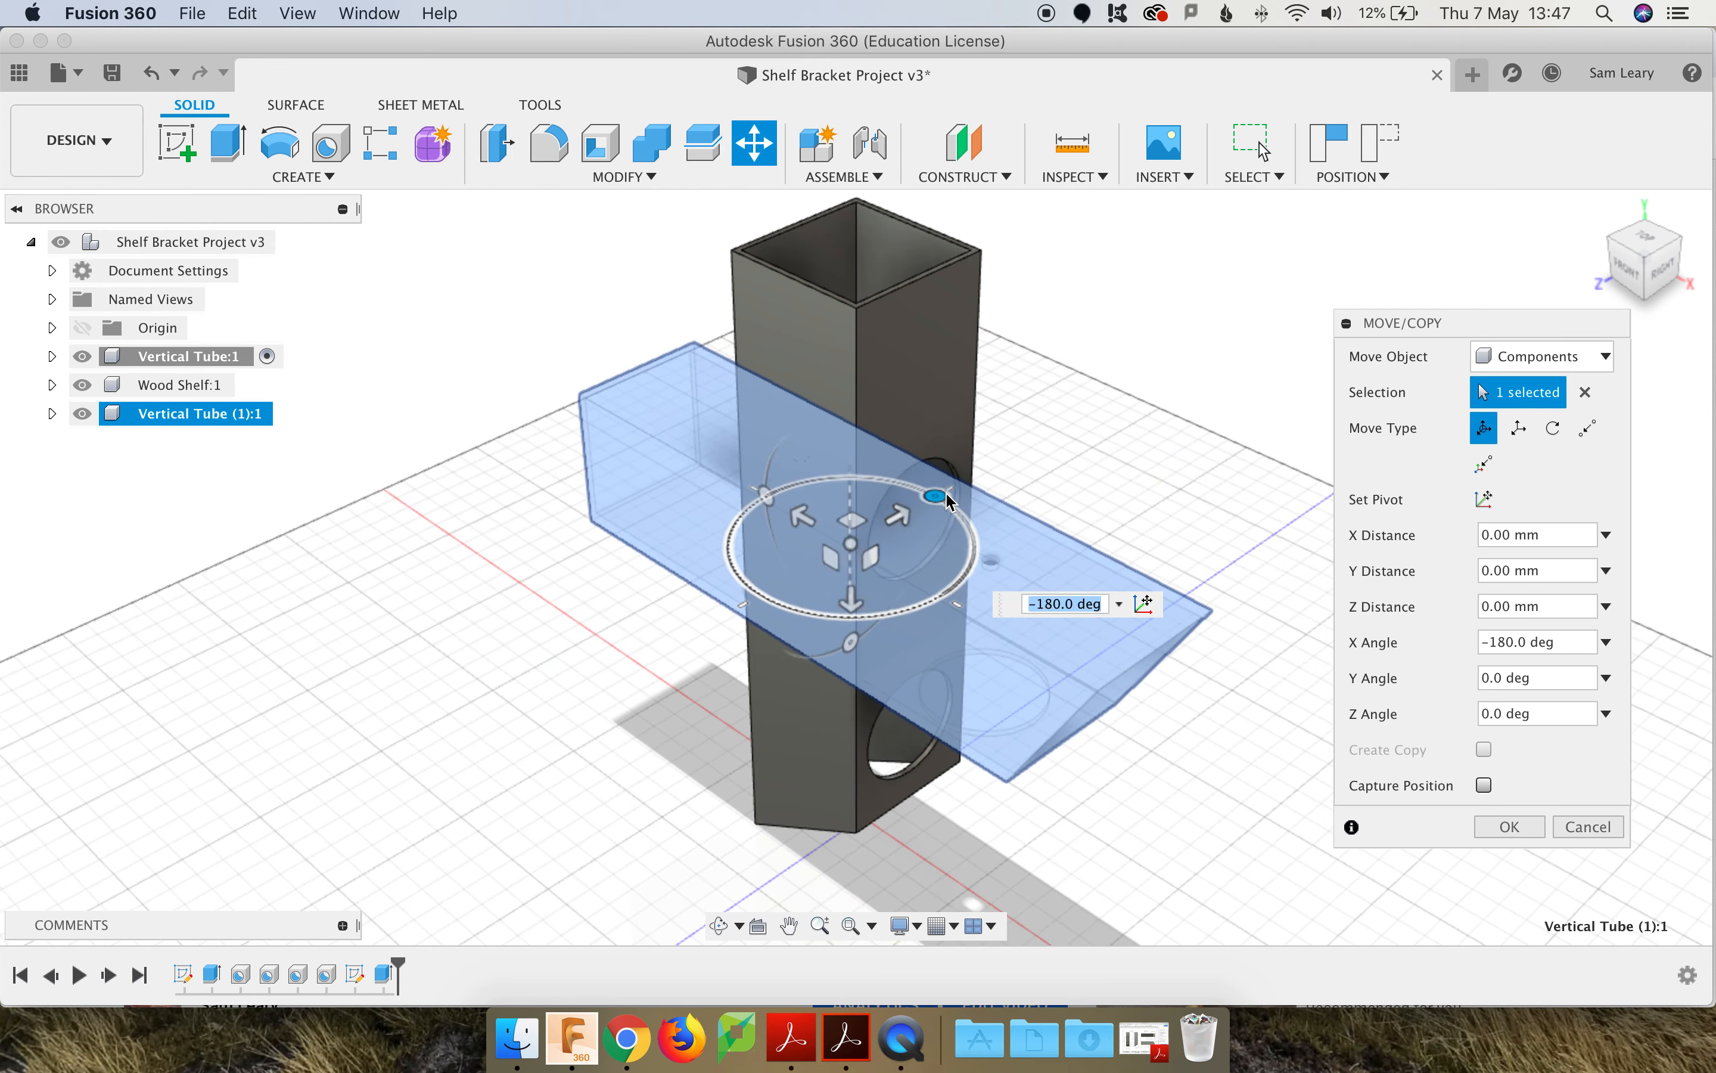
Step: Move the copied tube about 131.56 mm up and 80.30 mm sideways to sit just above the vertical tube with their ends aligned
left_click(1628, 273)
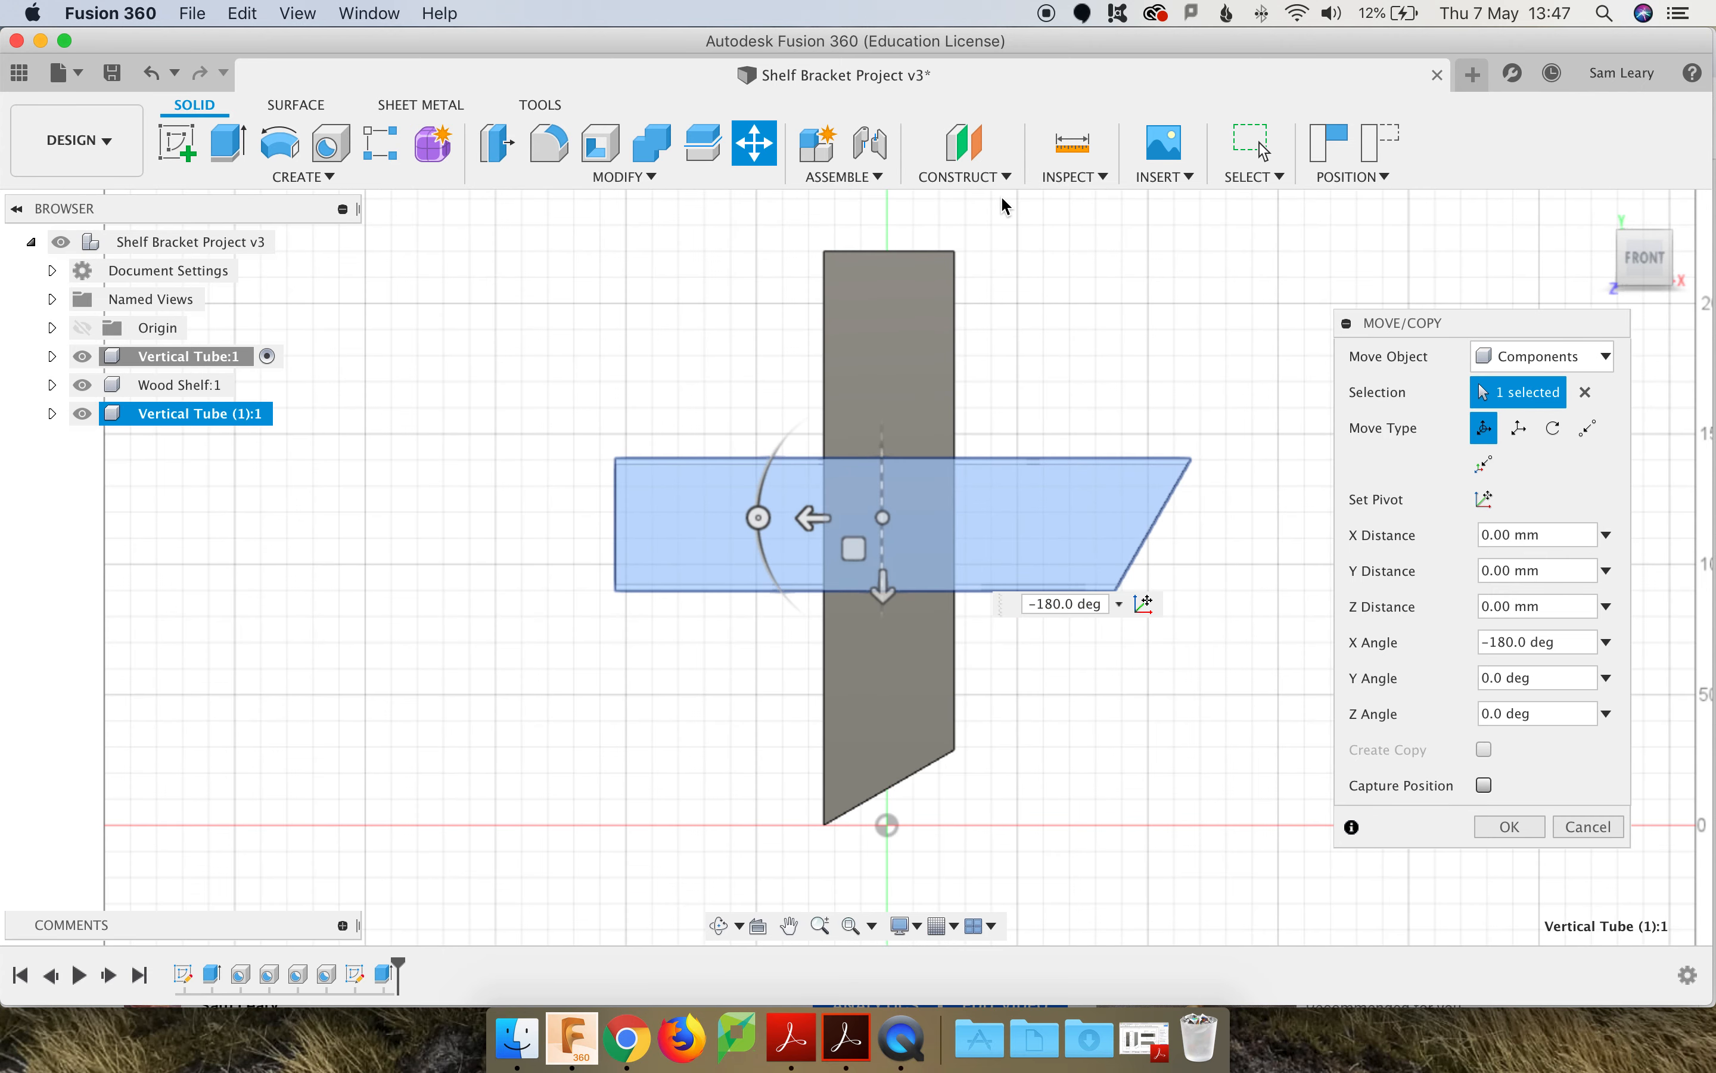
left_click_drag(873, 624, 826, 251)
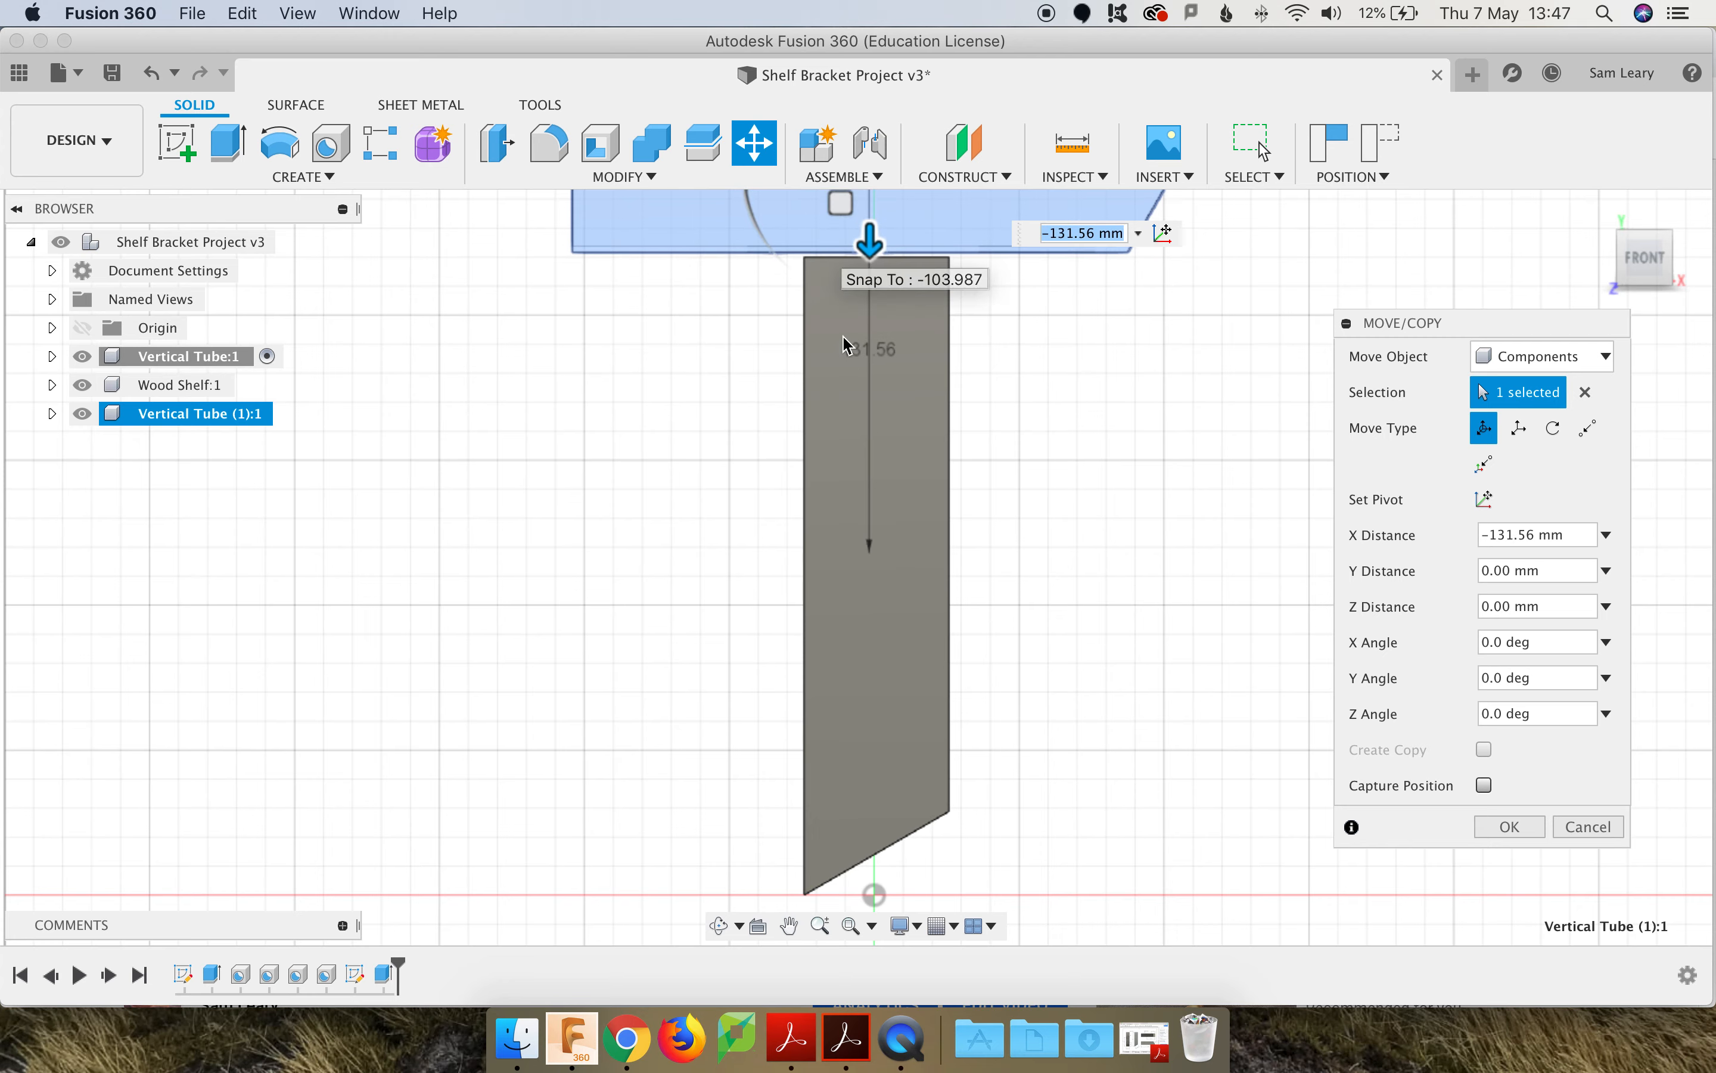
scroll(873, 645, "down", 4)
scroll(872, 226, "up", 2)
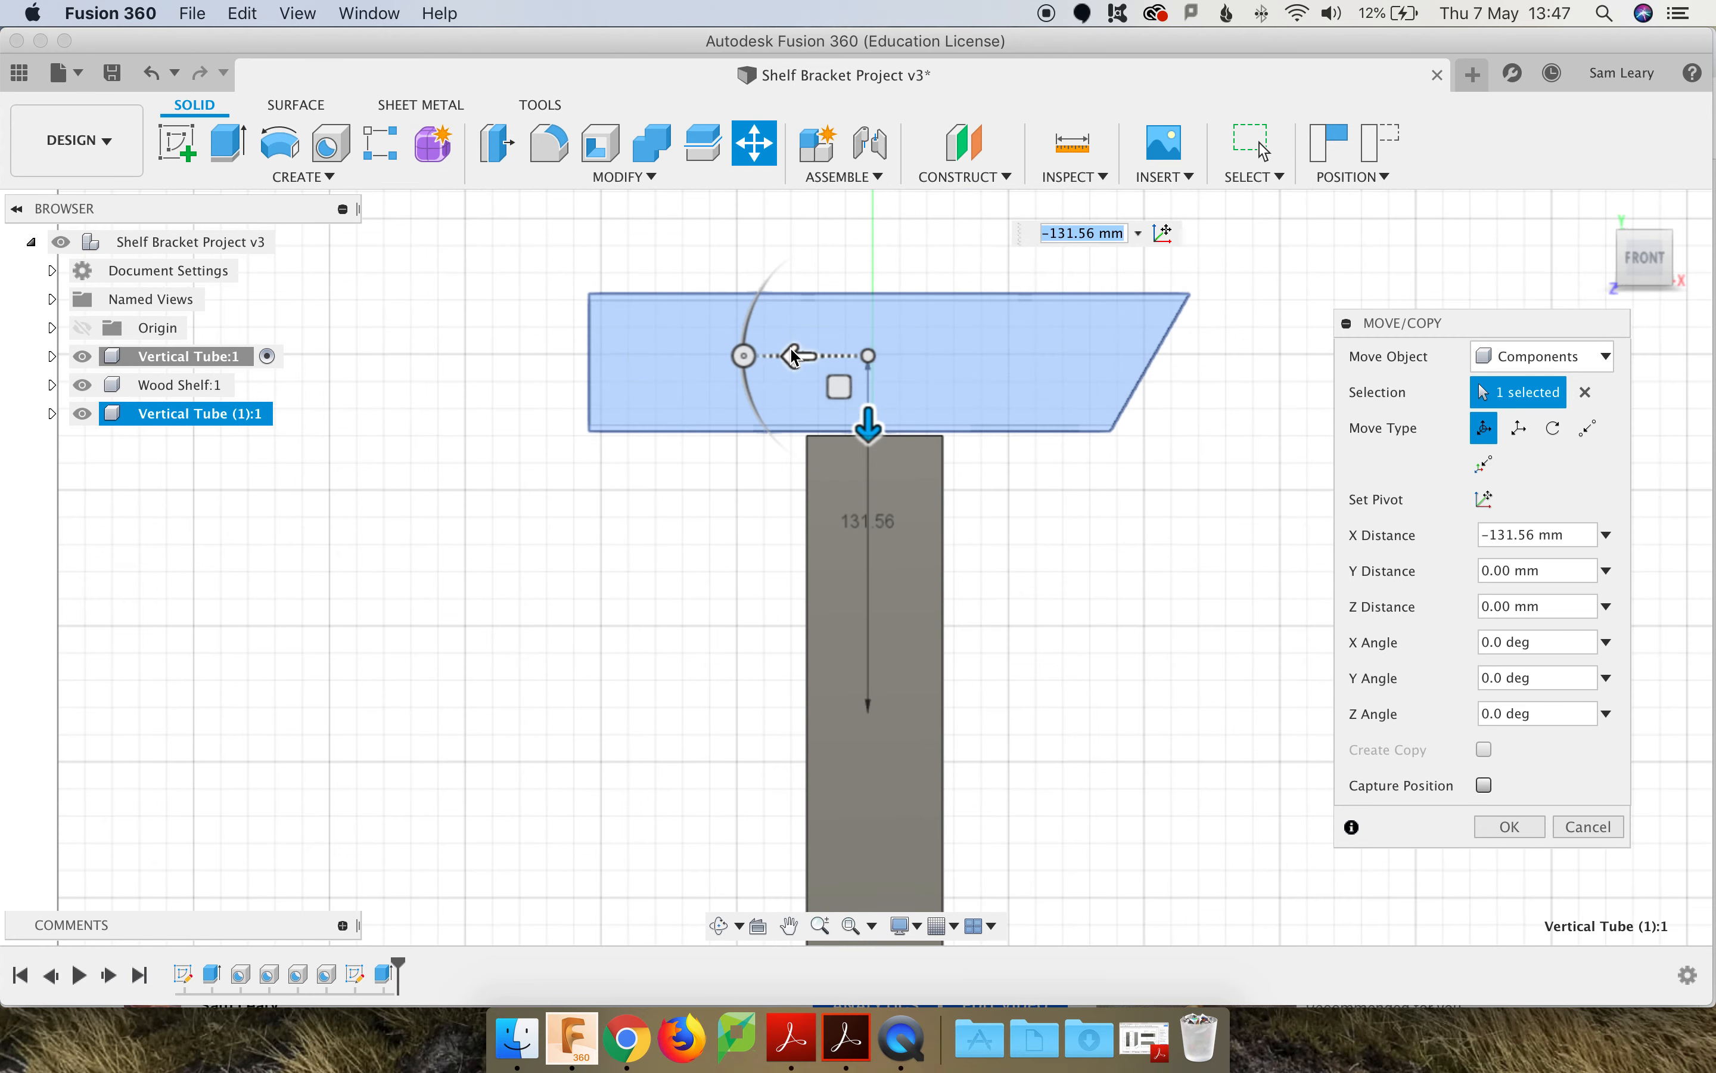
left_click_drag(797, 358, 1015, 362)
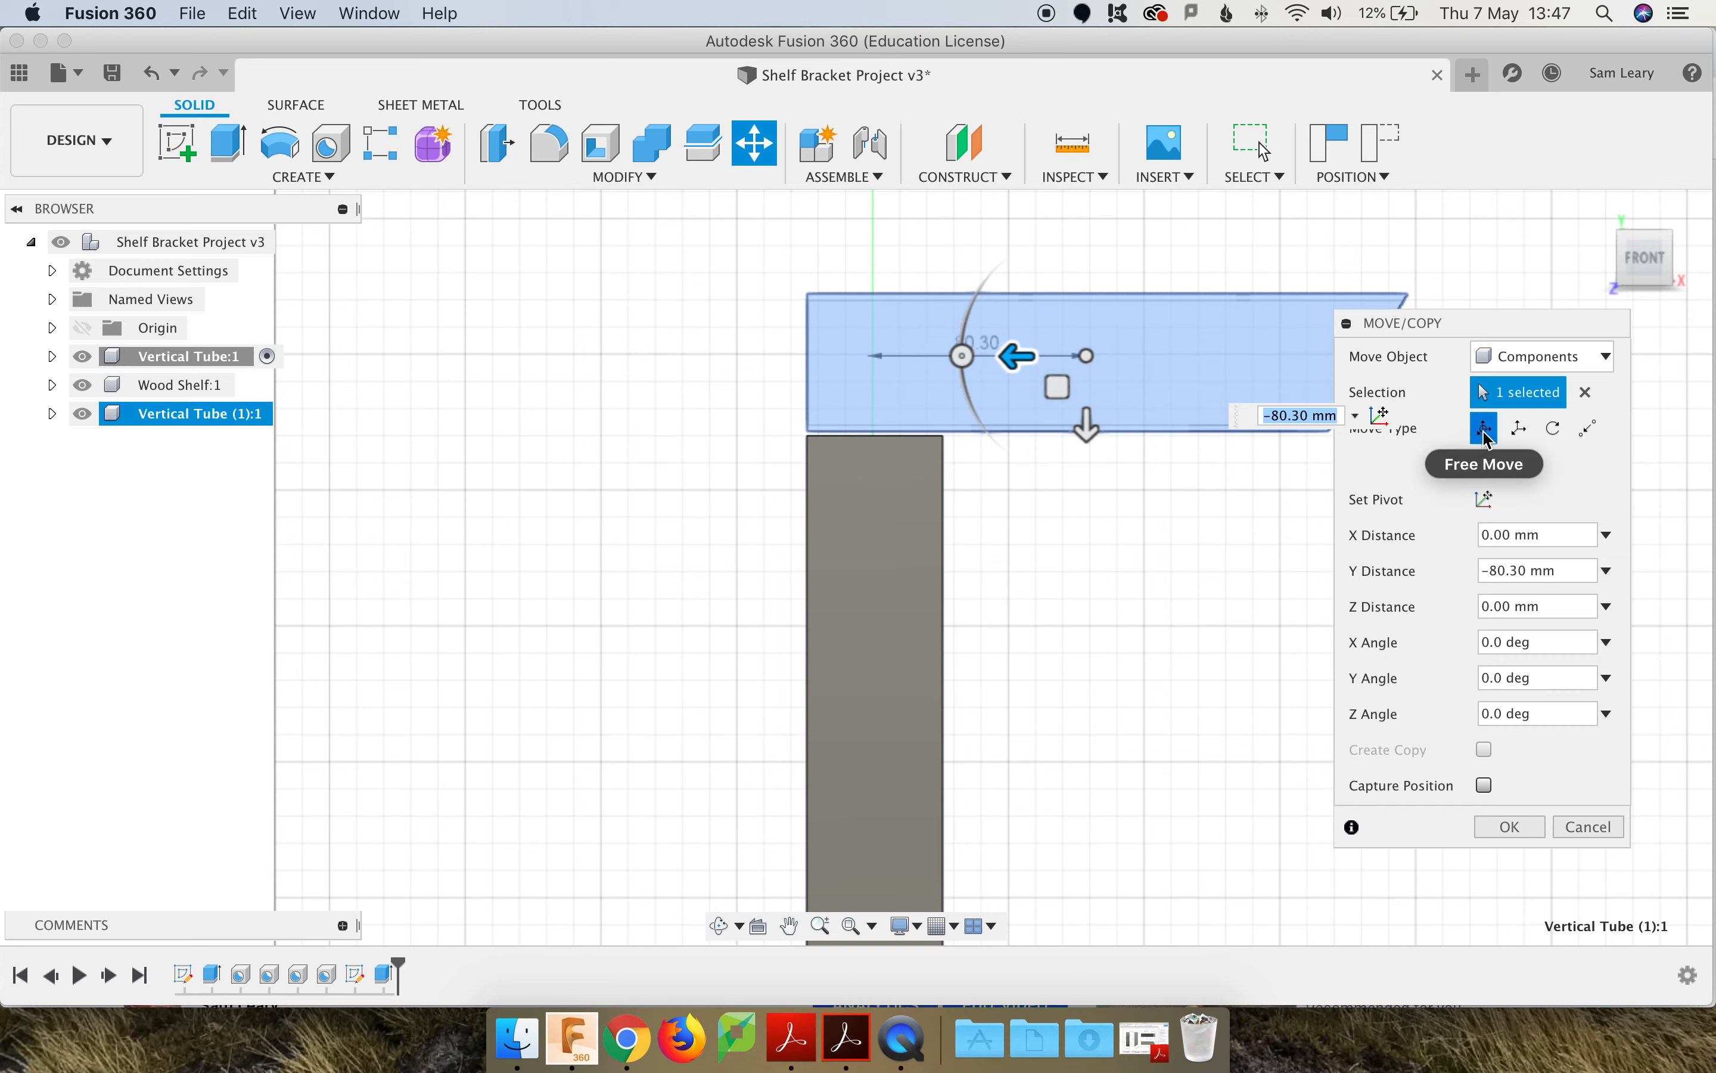
Step: Snap the copied tube's lower front corner onto the vertical tube's matching top corner with a Point to Point move
left_click(1591, 431)
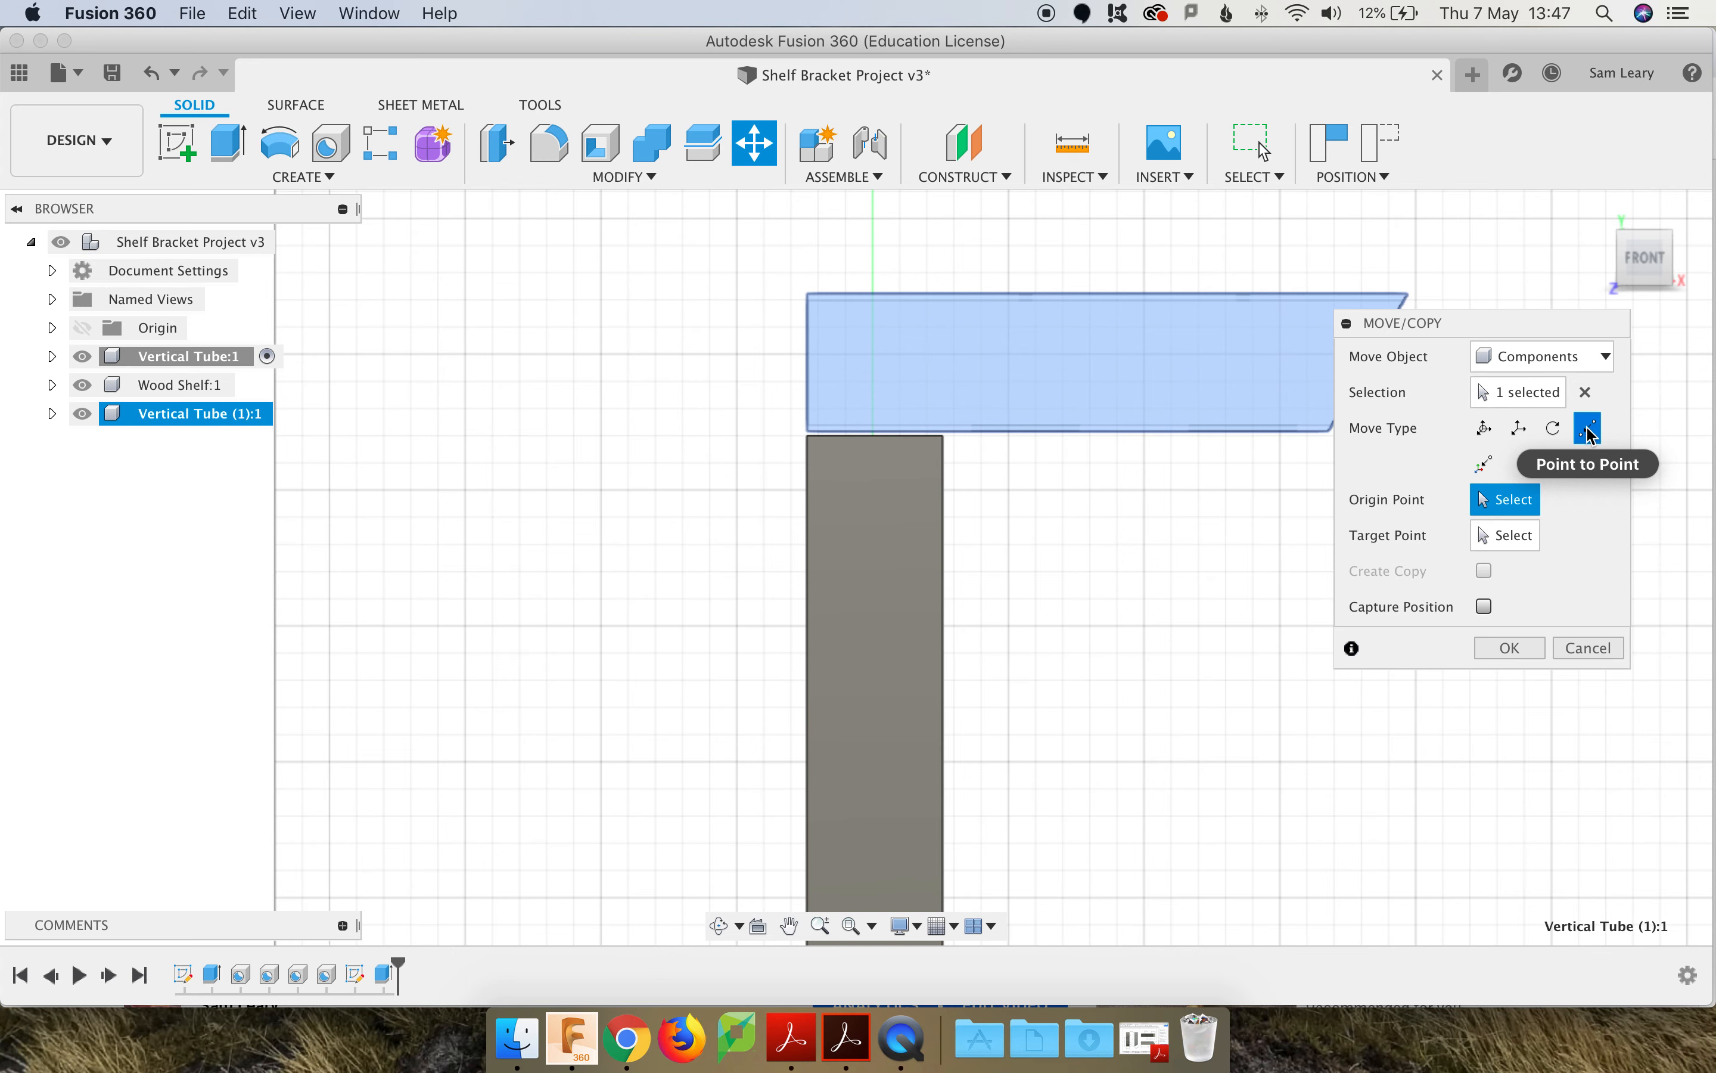
left_click(1485, 429)
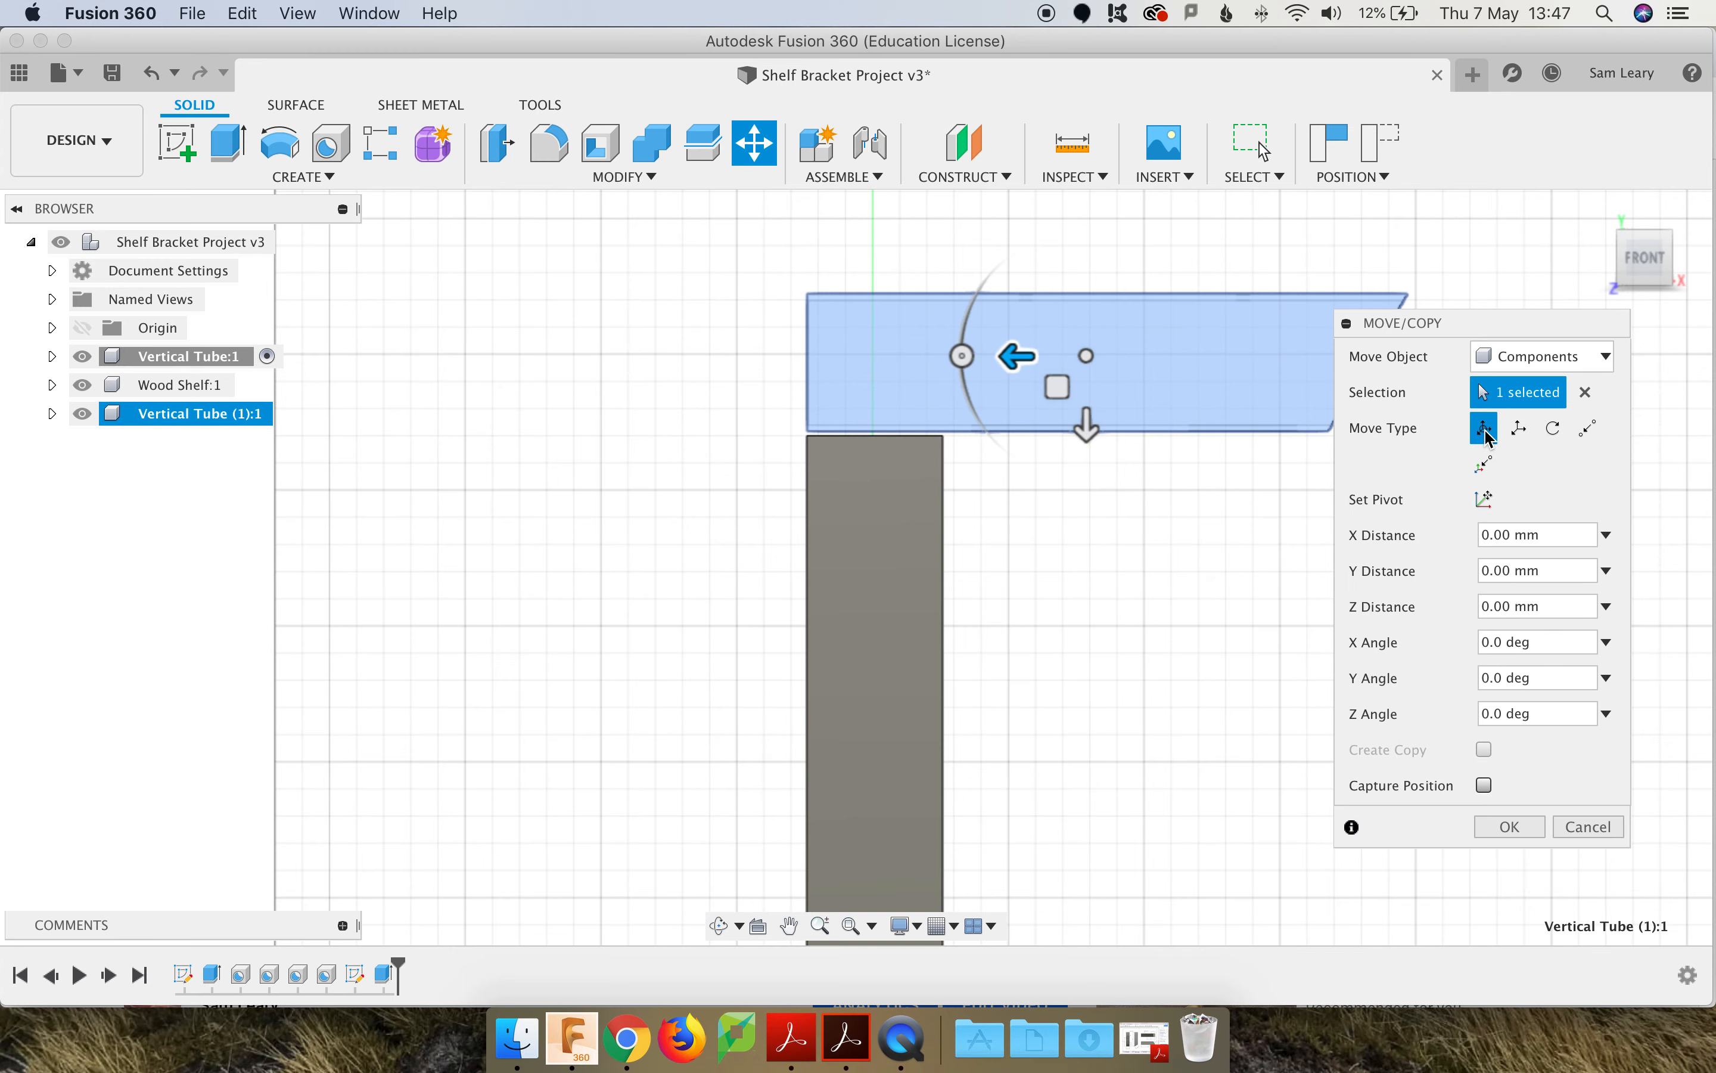
left_click(1591, 432)
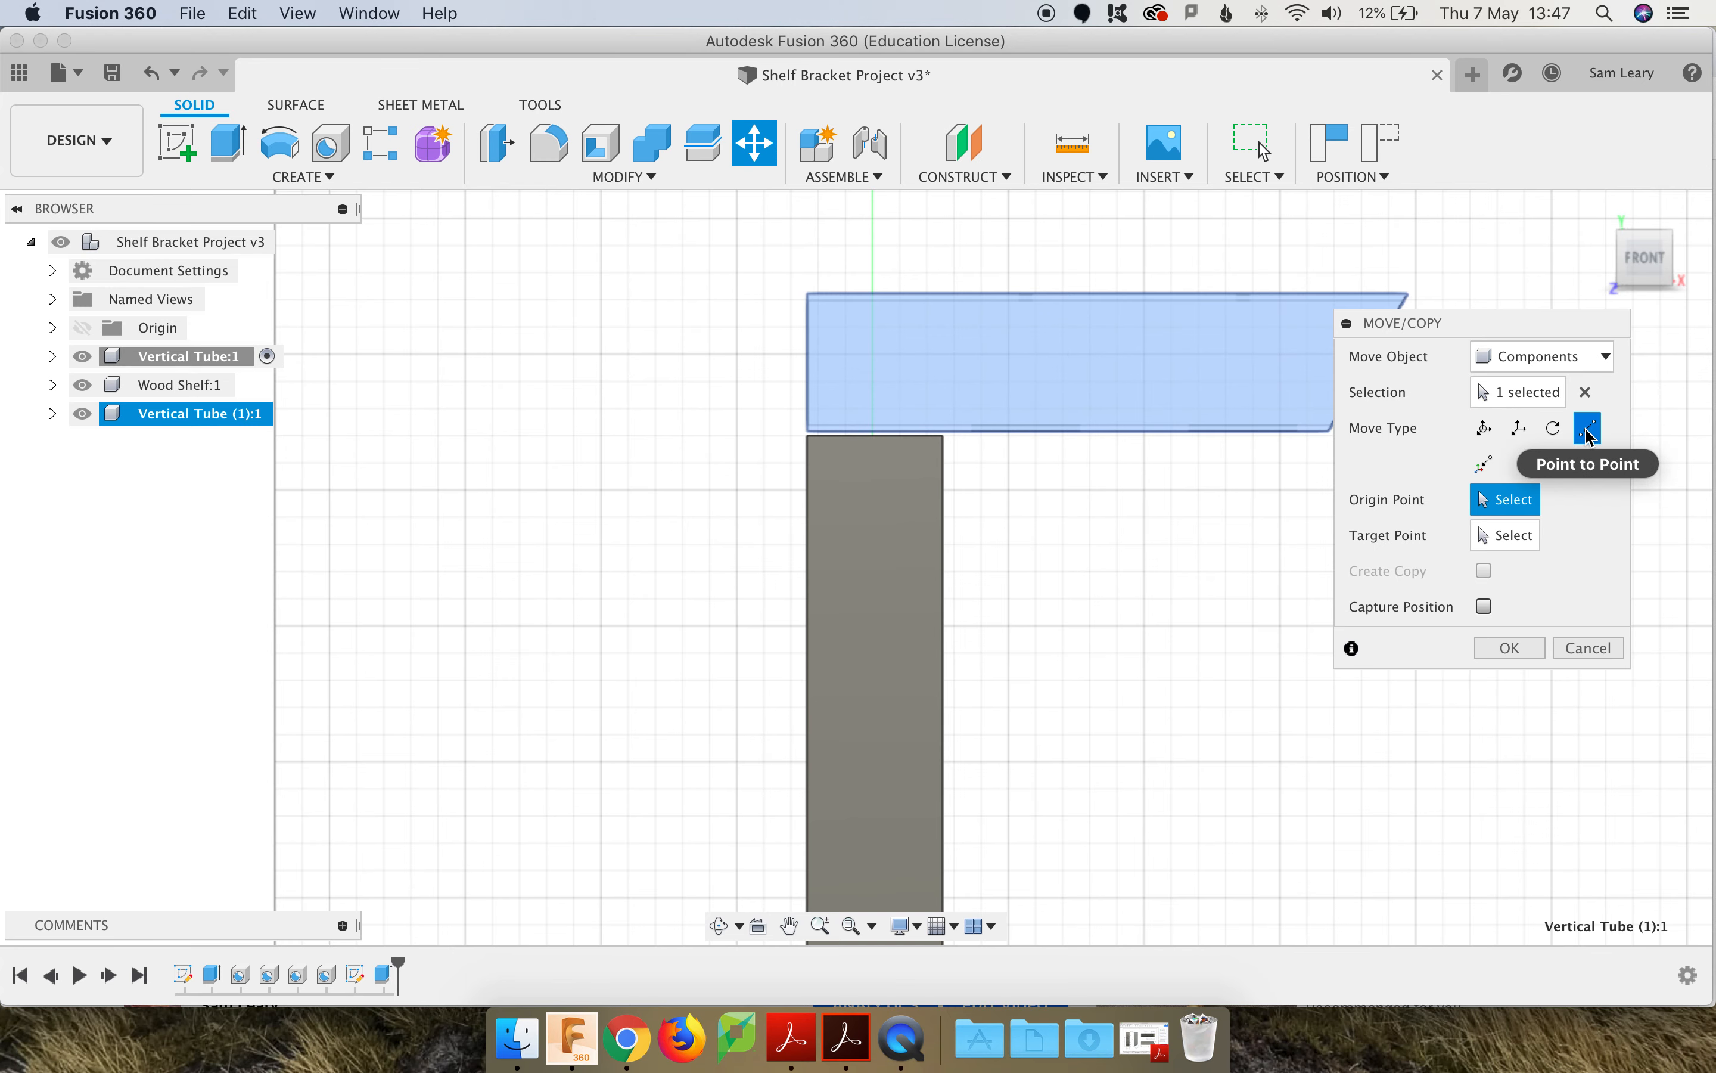
left_click(719, 926)
left_click_drag(781, 651, 828, 703)
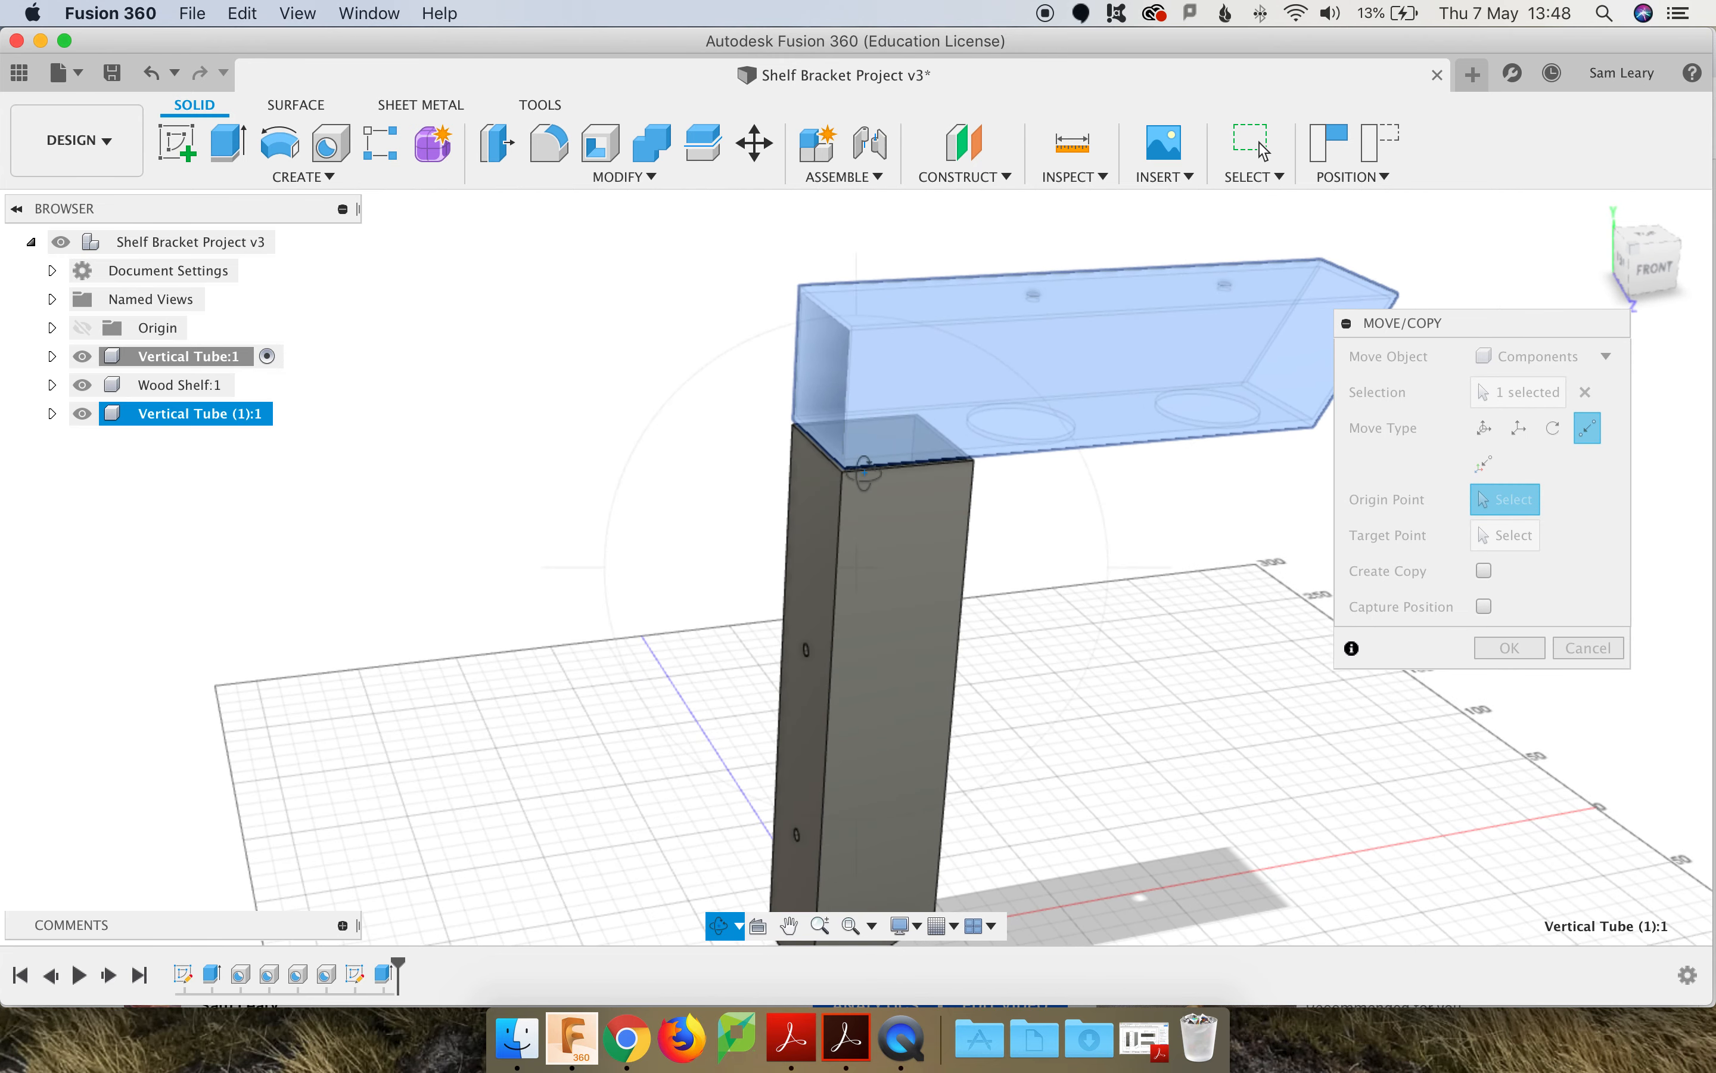
scroll(851, 459, "up", 5)
scroll(851, 459, "up", 3)
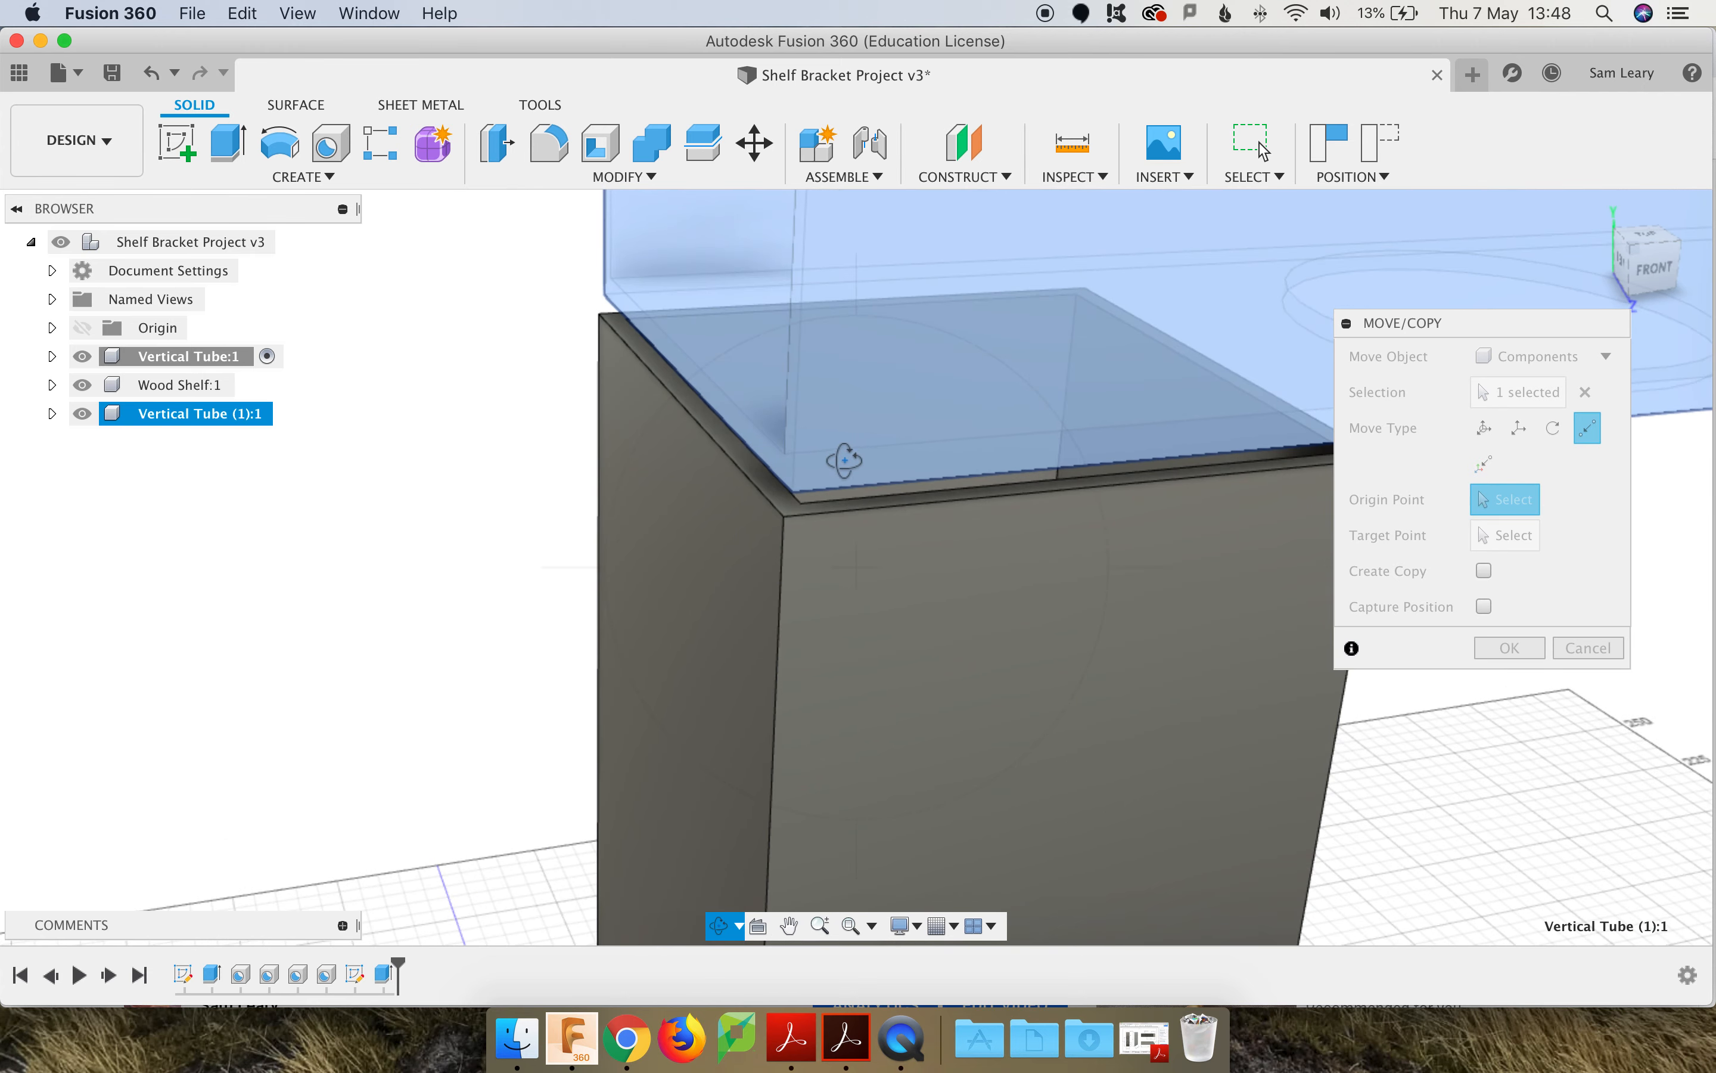
key("Escape")
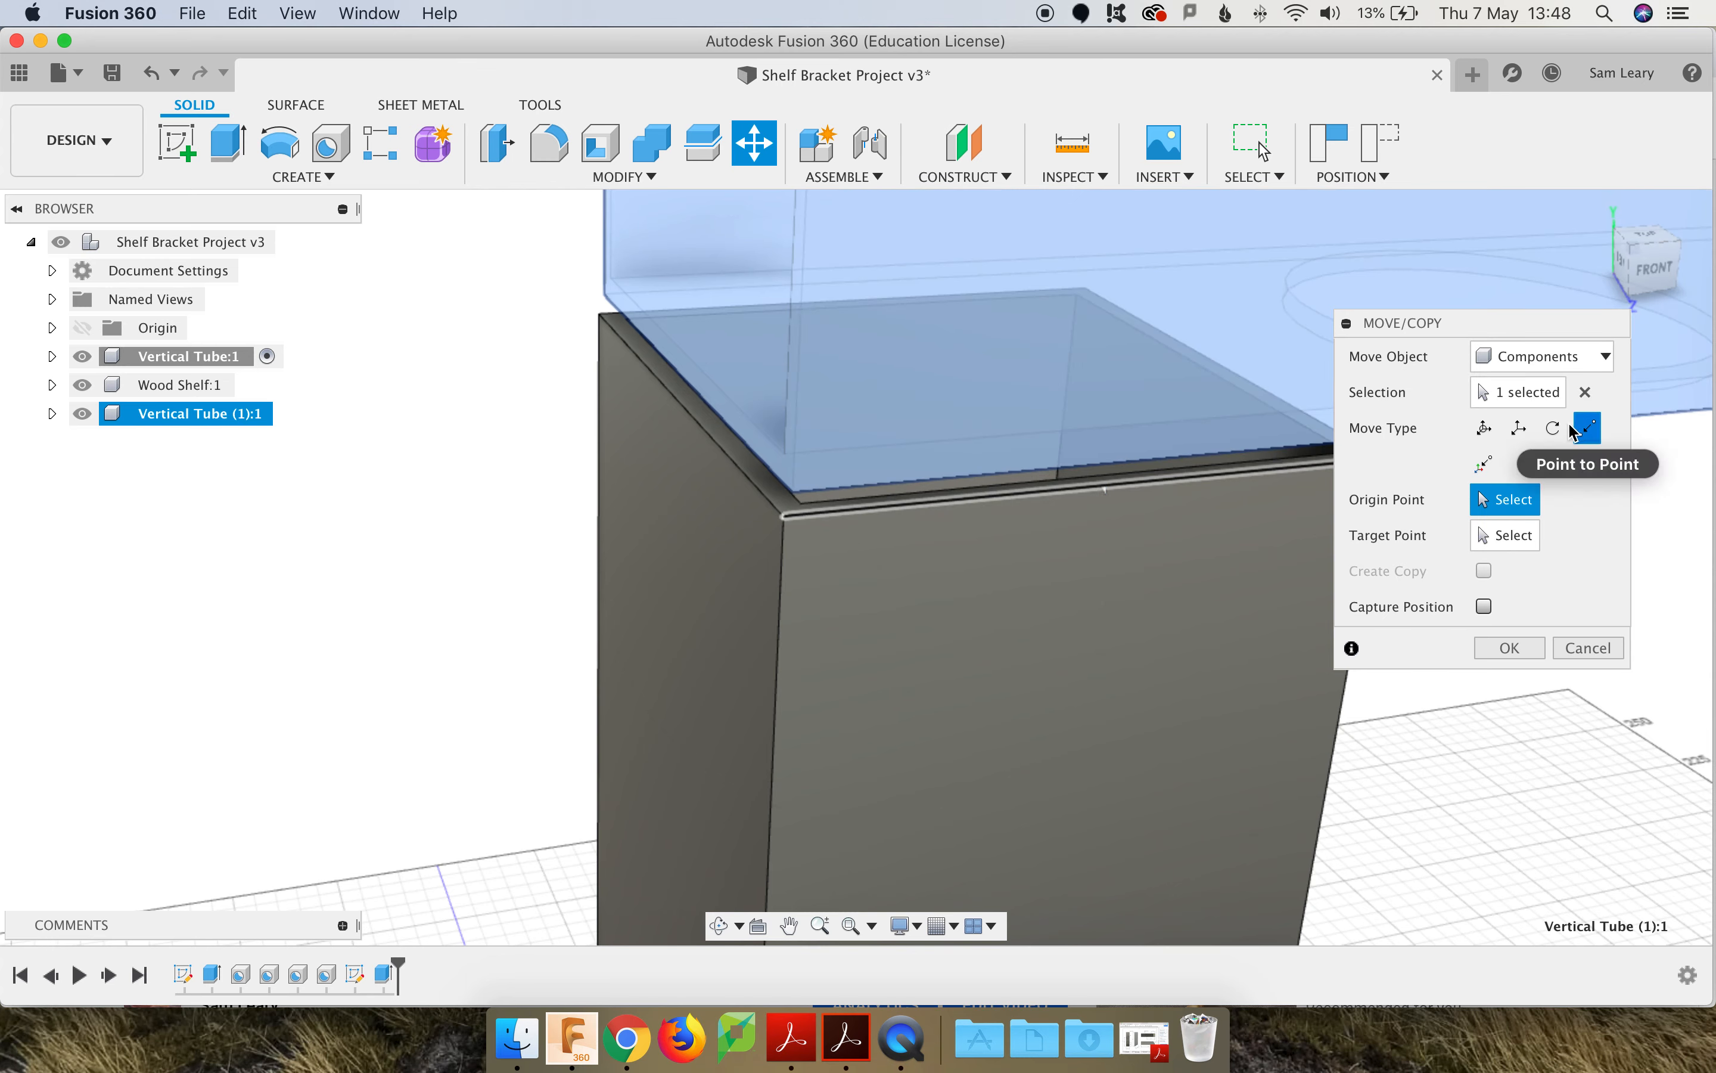
left_click(798, 496)
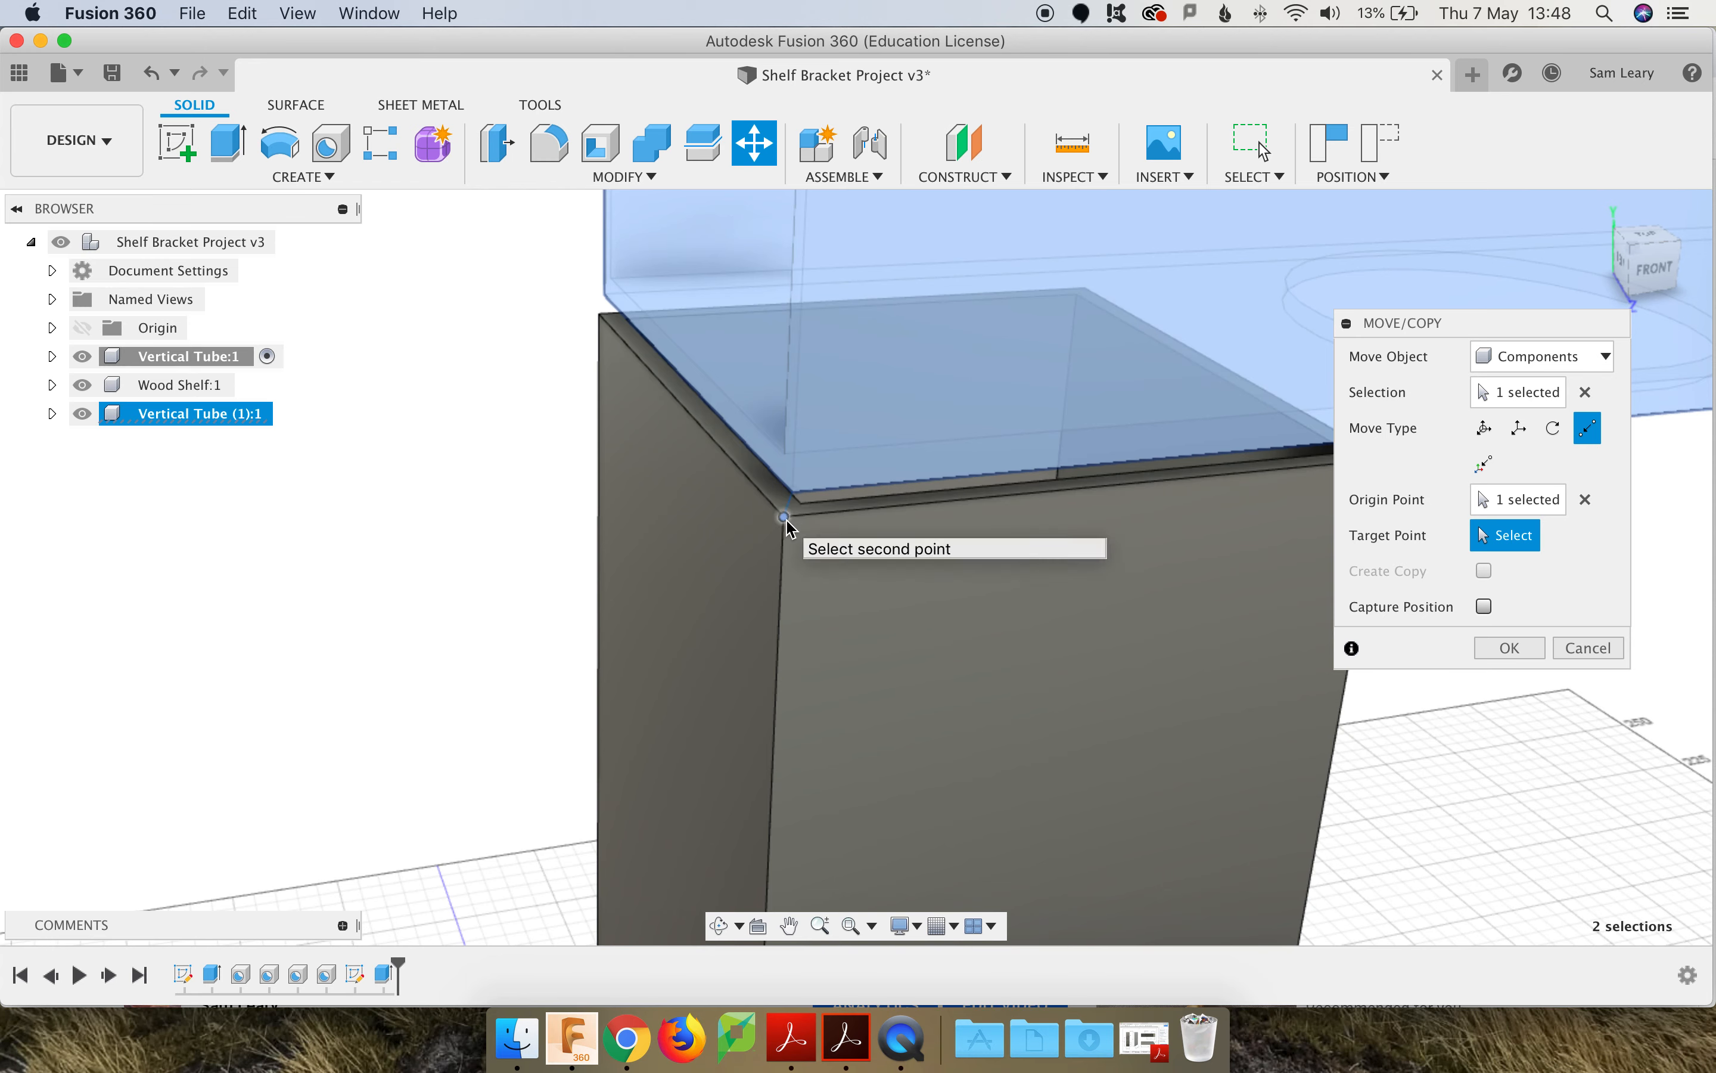
left_click(788, 522)
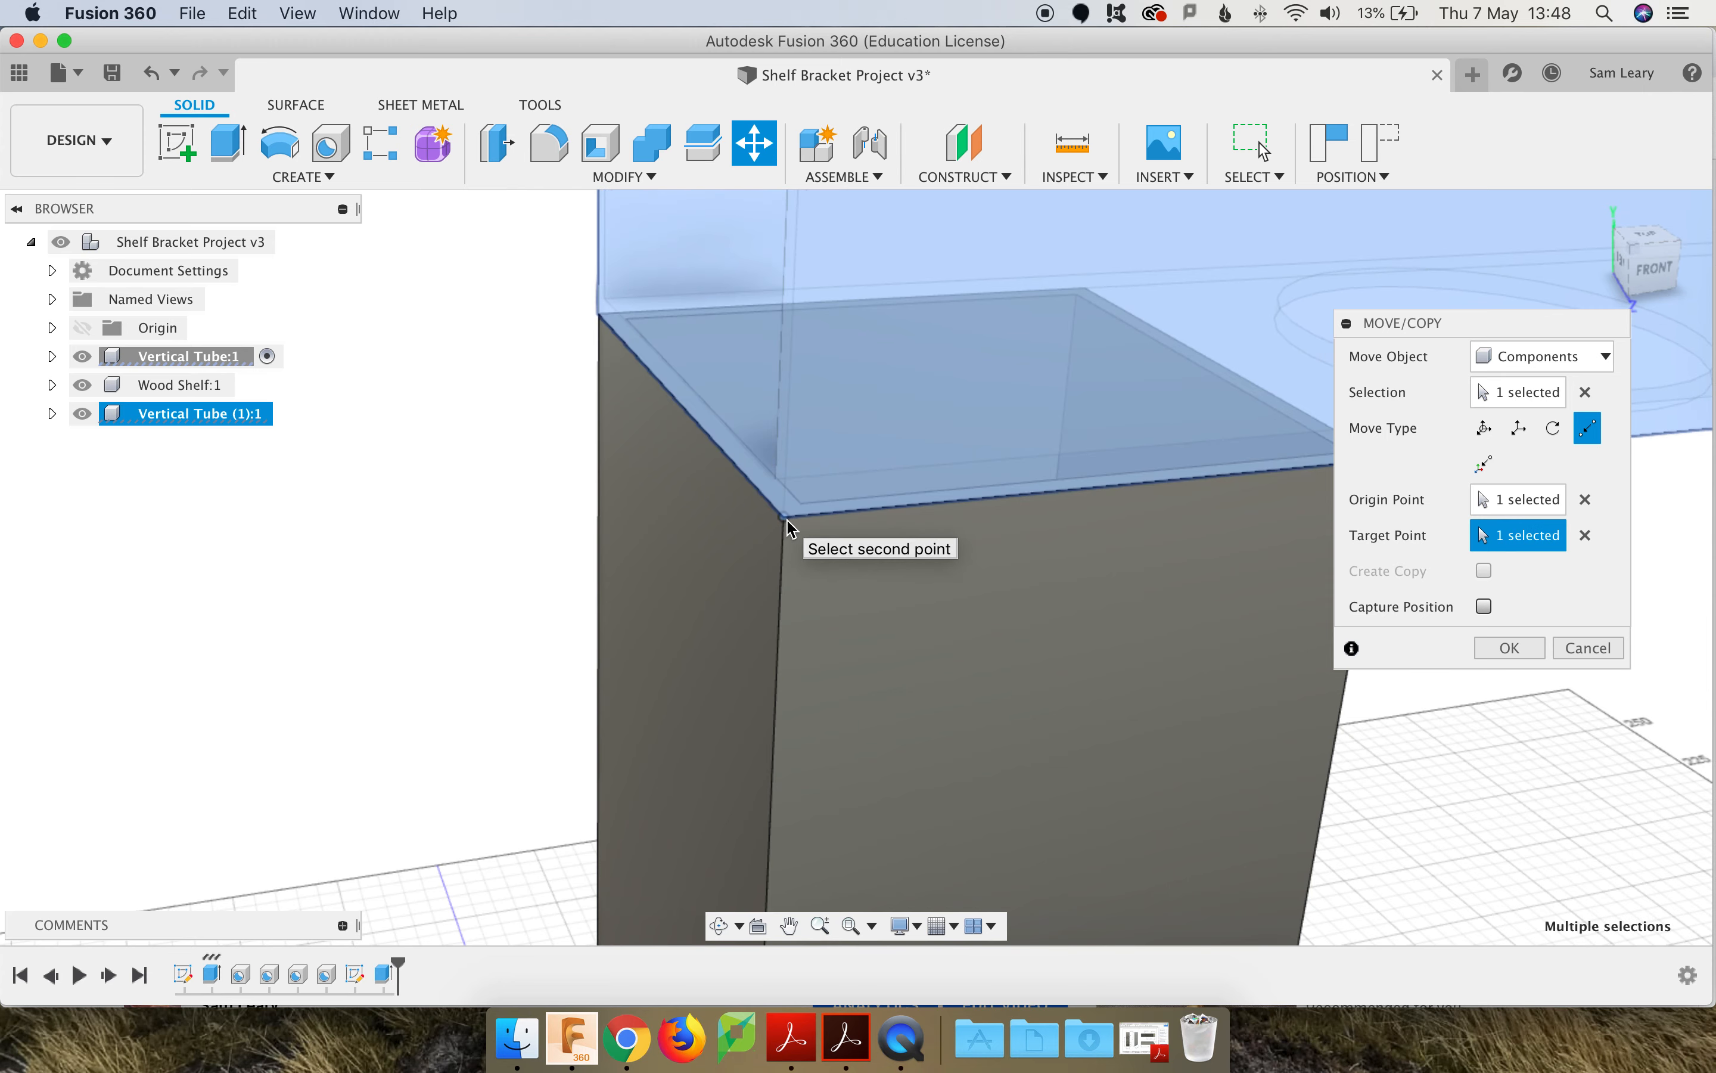
scroll(599, 564, "down", 3)
scroll(801, 586, "down", 5)
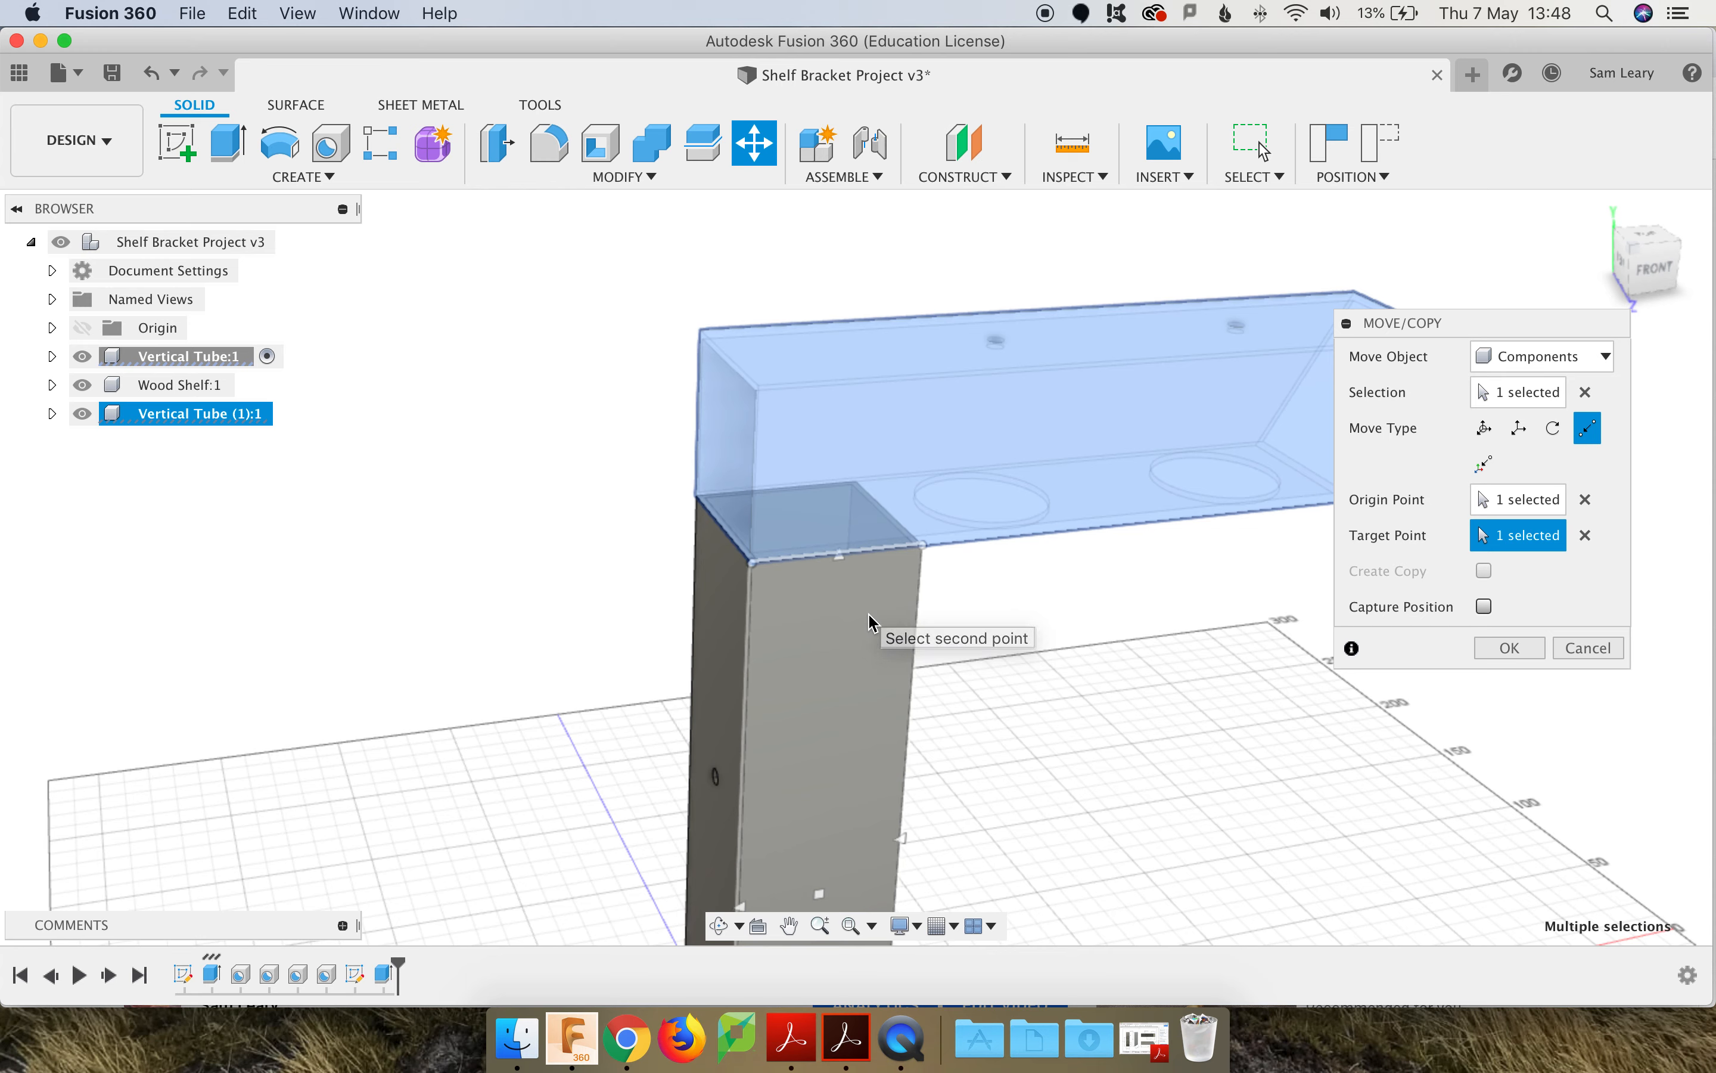
left_click(1512, 648)
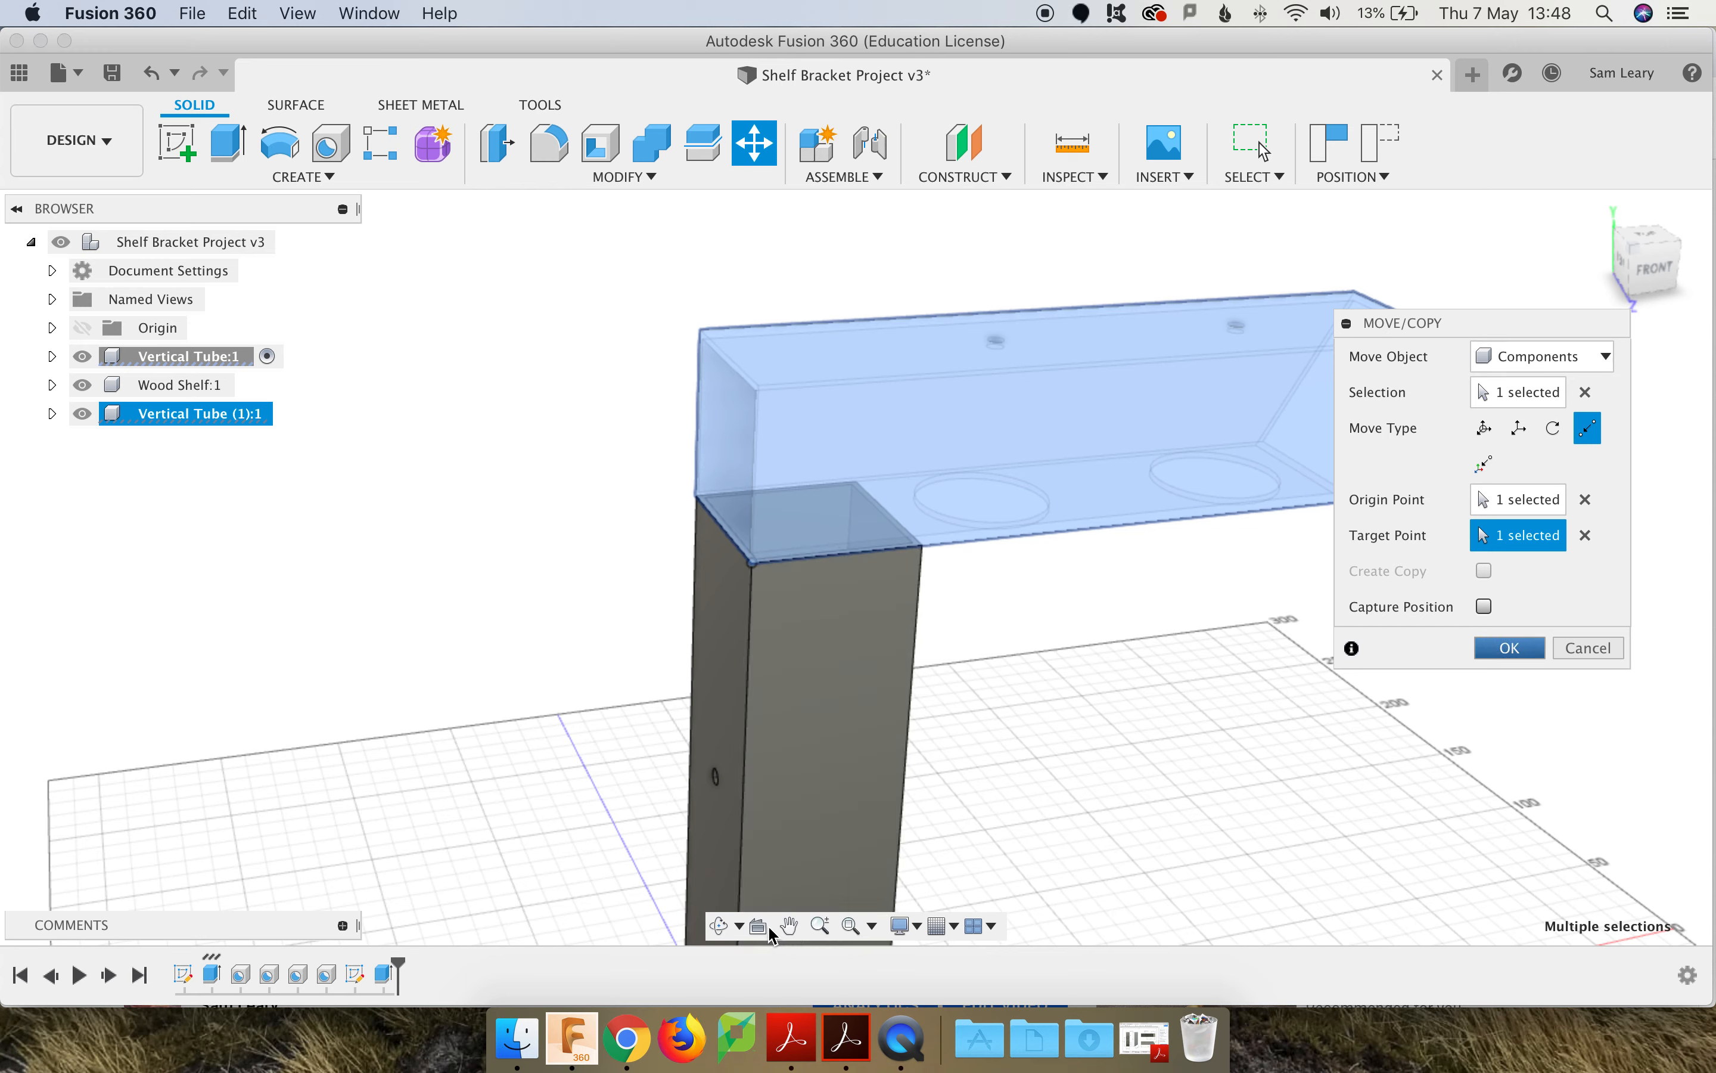
left_click(719, 926)
key("Escape")
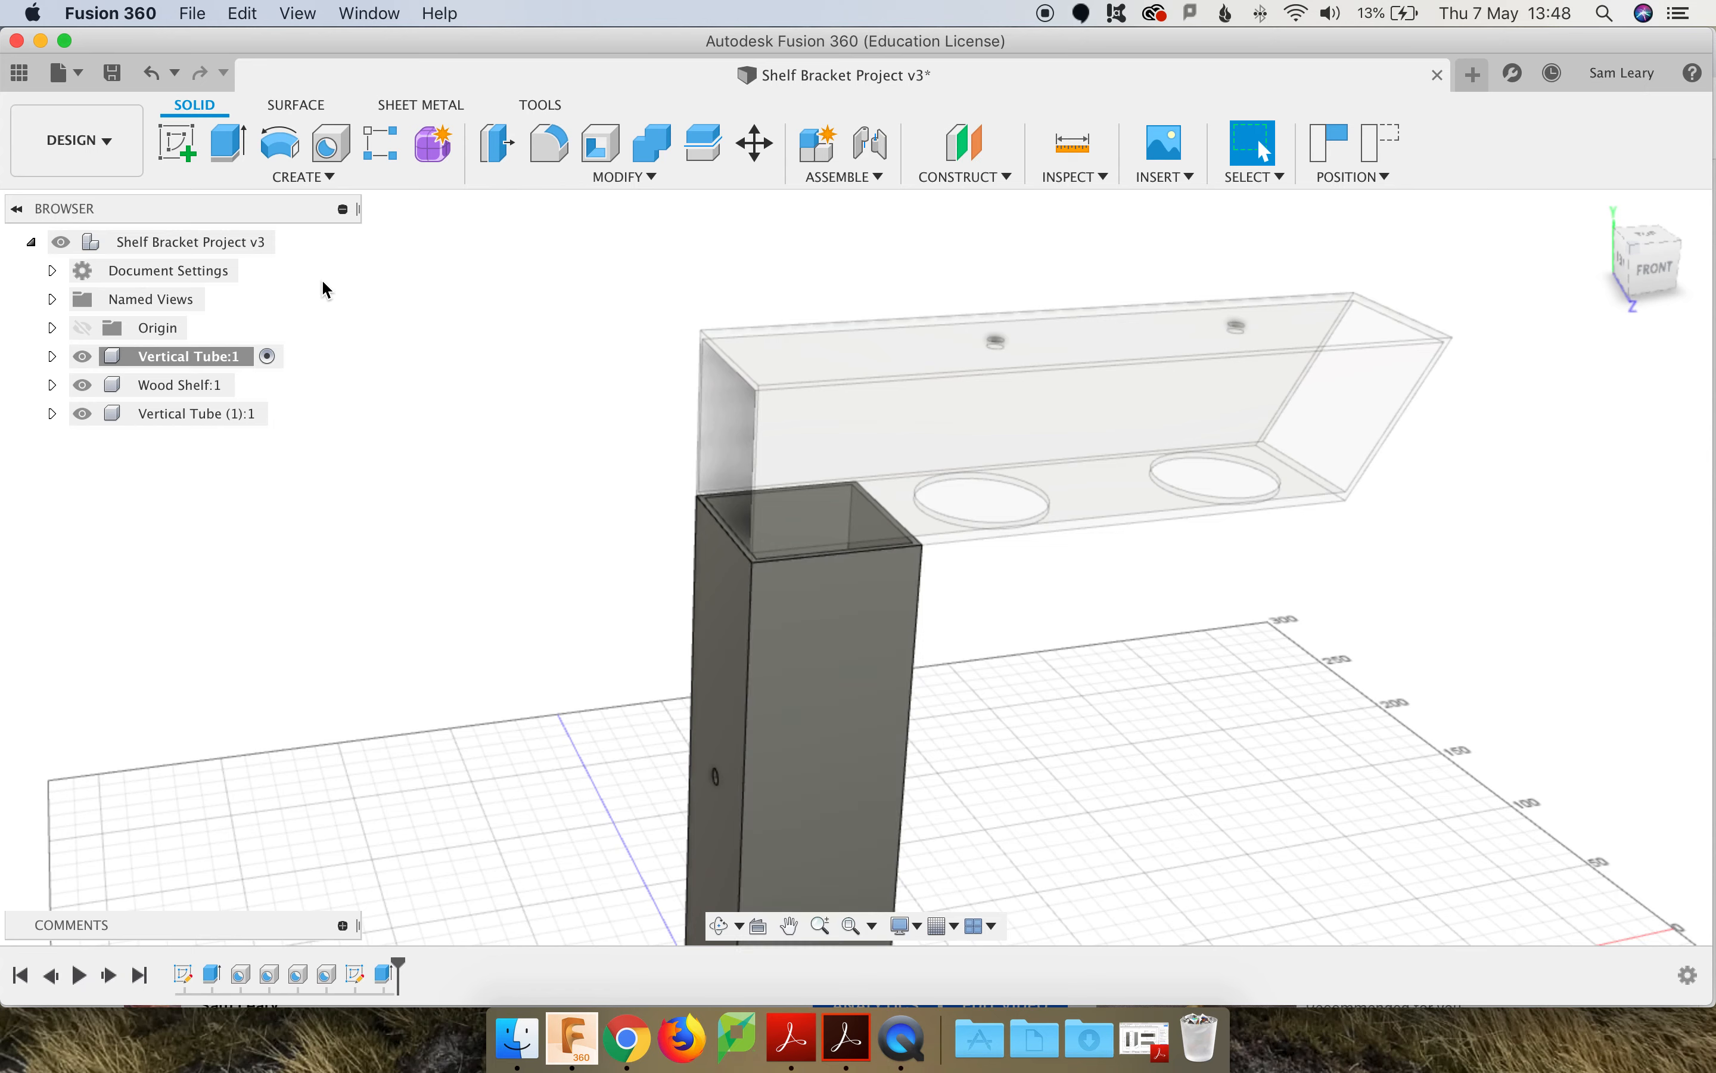
Step: Activate the top-level Shelf Bracket Project component and inspect the two joined tubes from below
left_click(290, 244)
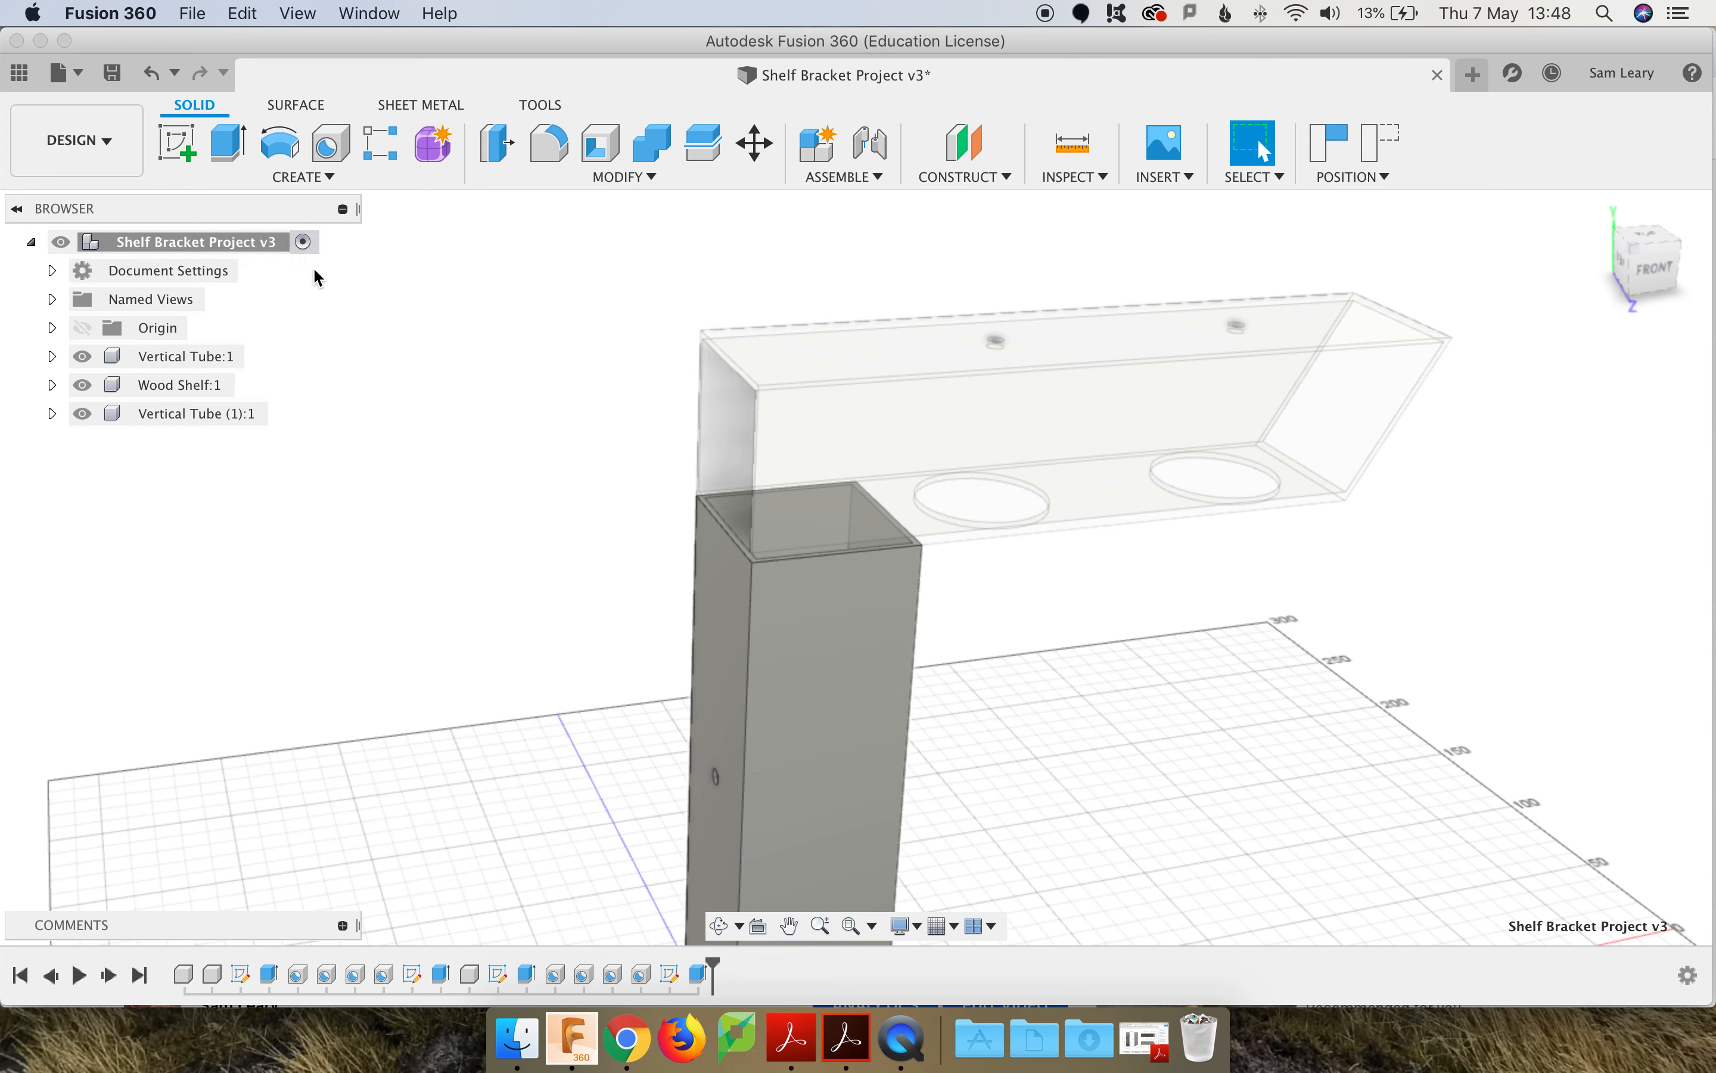
left_click(721, 927)
left_click_drag(829, 642, 937, 489)
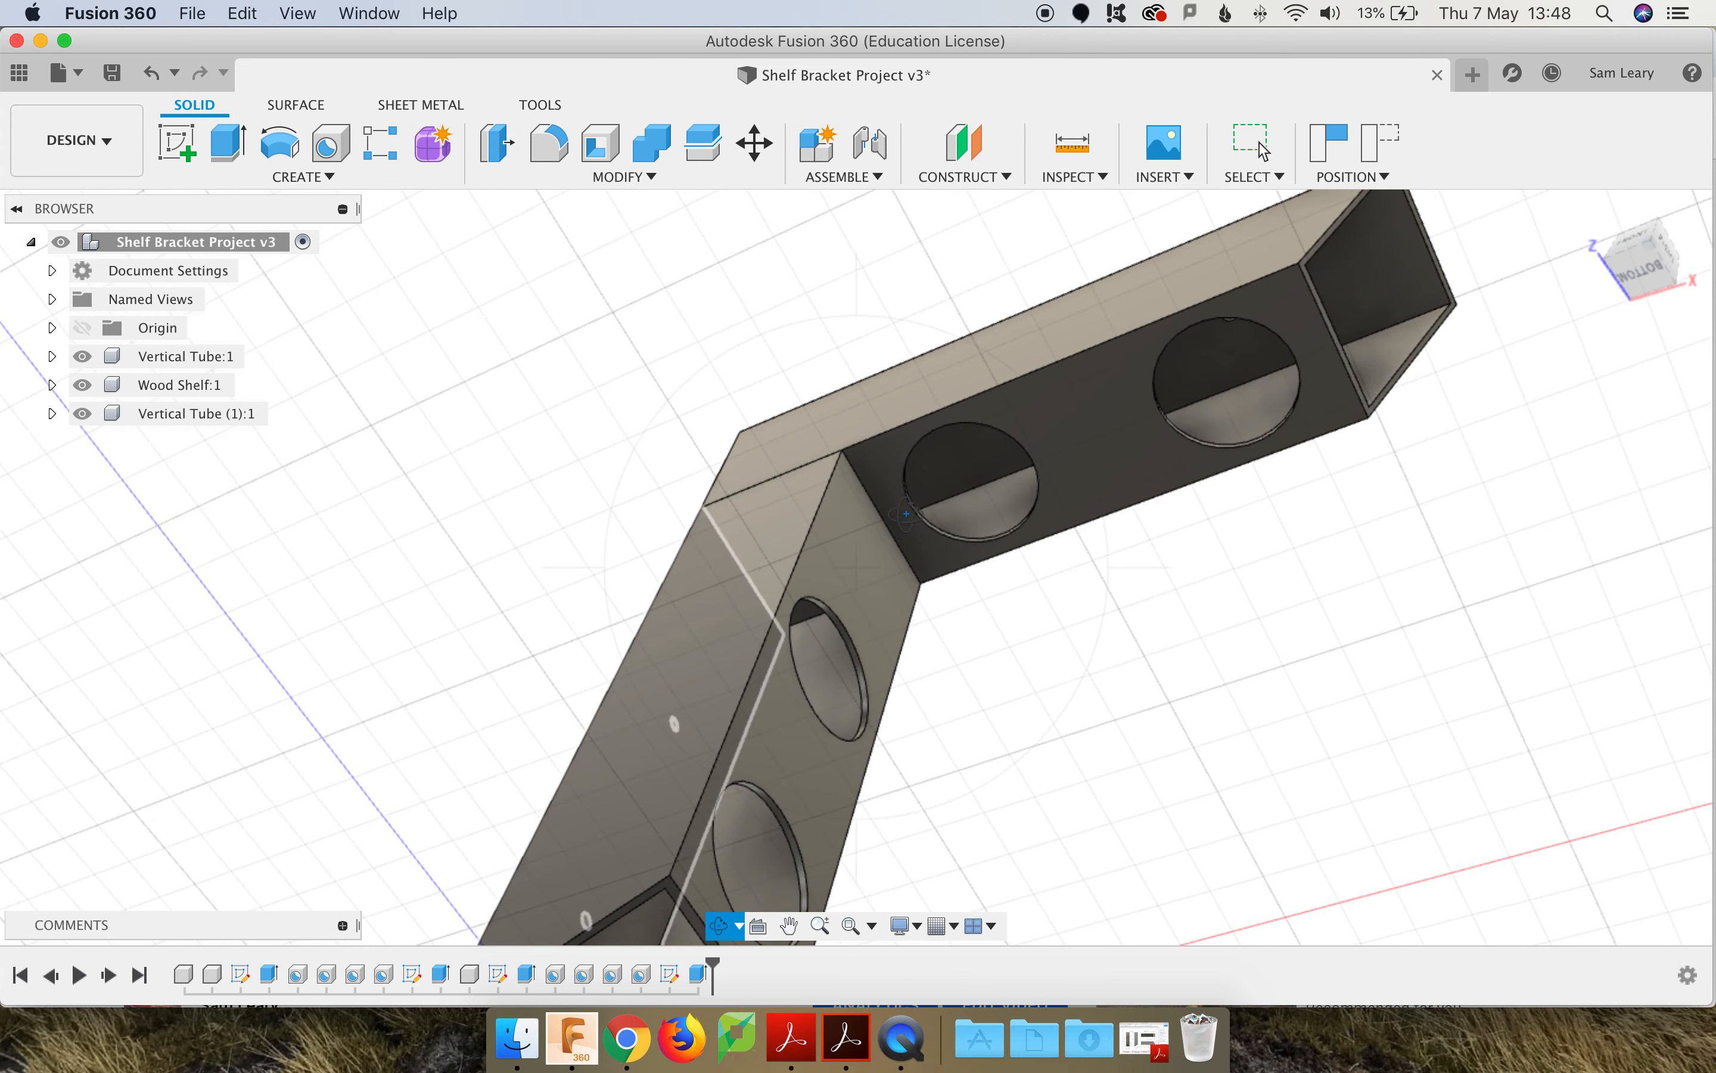
left_click(1265, 150)
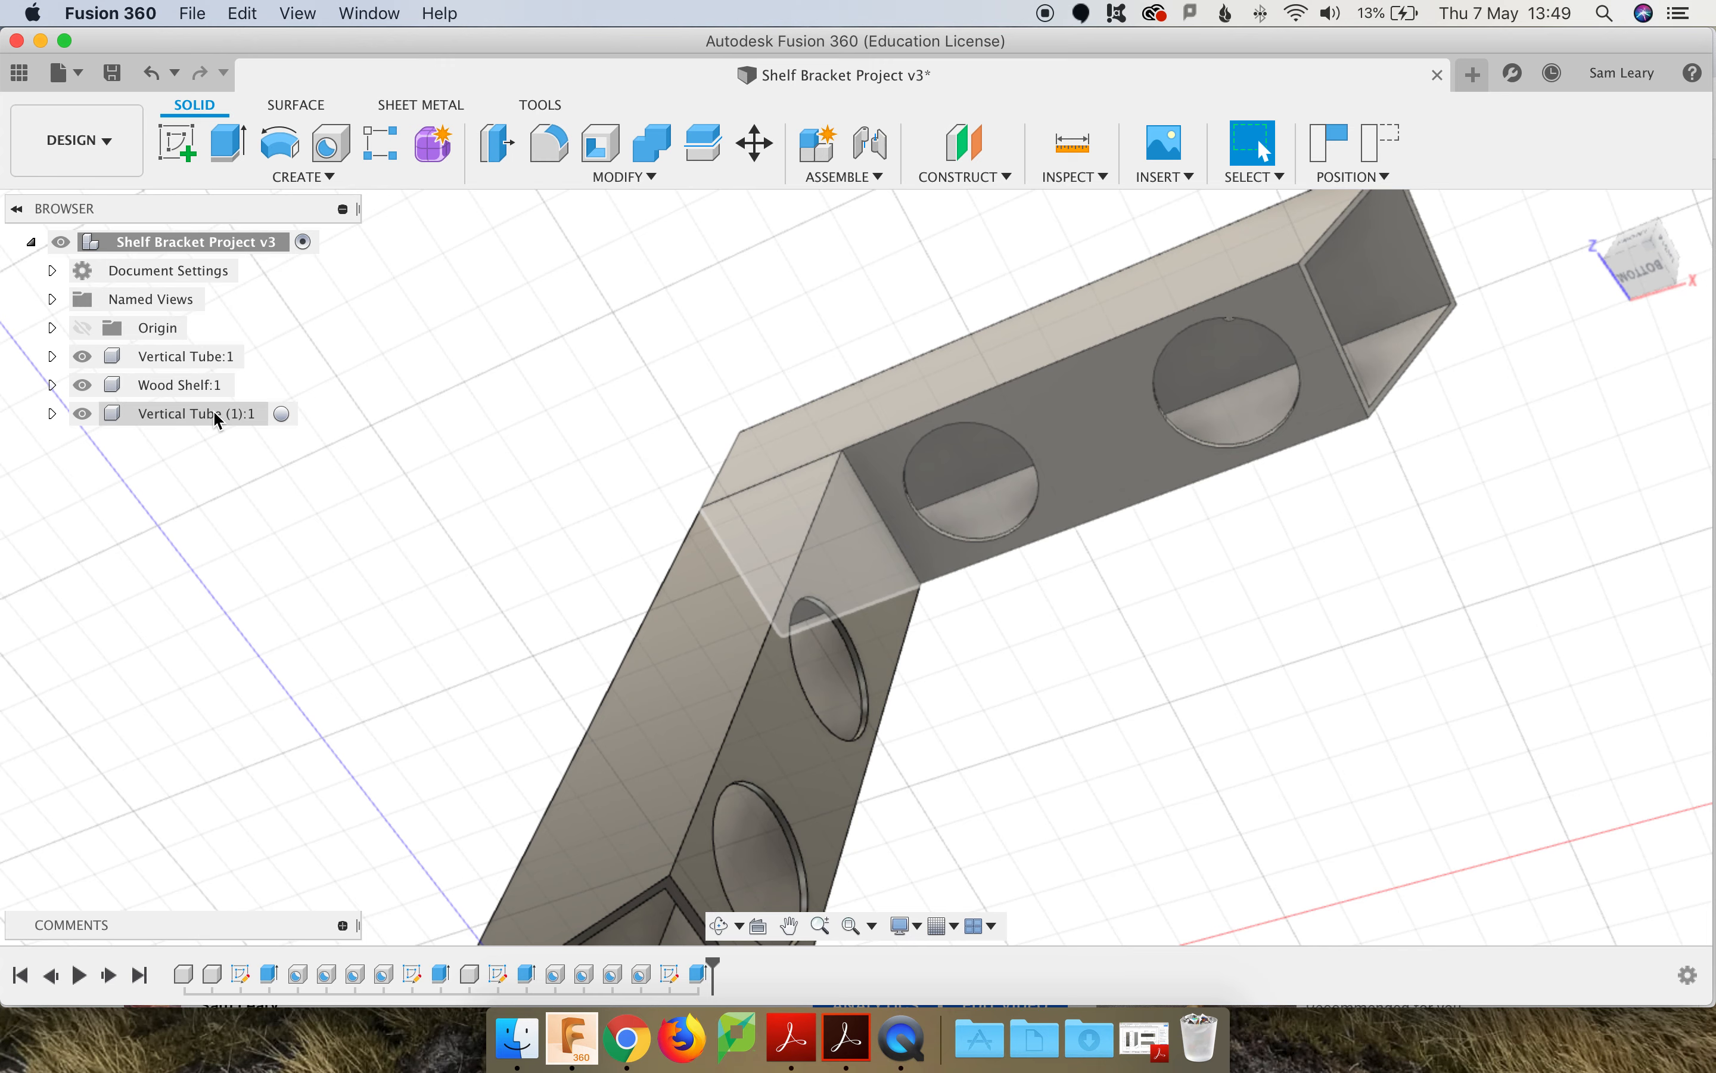
Step: Activate the copied tube component and edit its large hole nearest the joint, setting the 140 mm reference distance to 130 mm
left_click(247, 416)
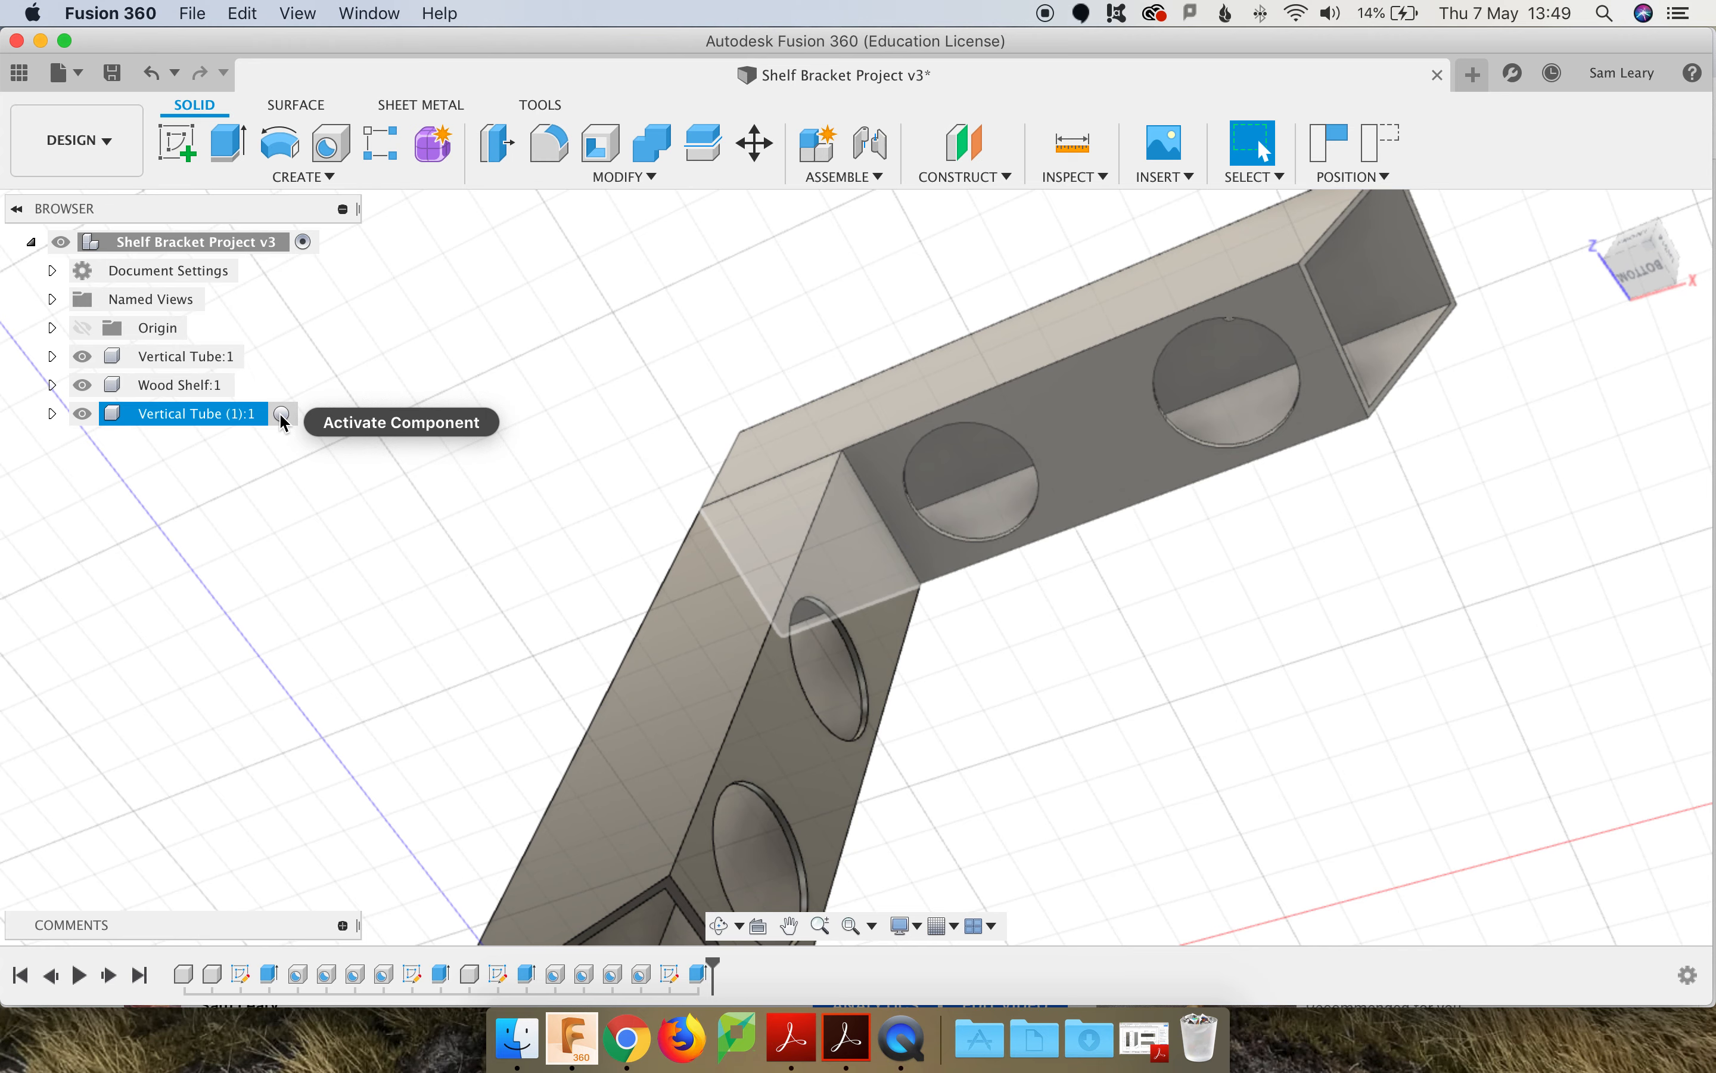
left_click(284, 418)
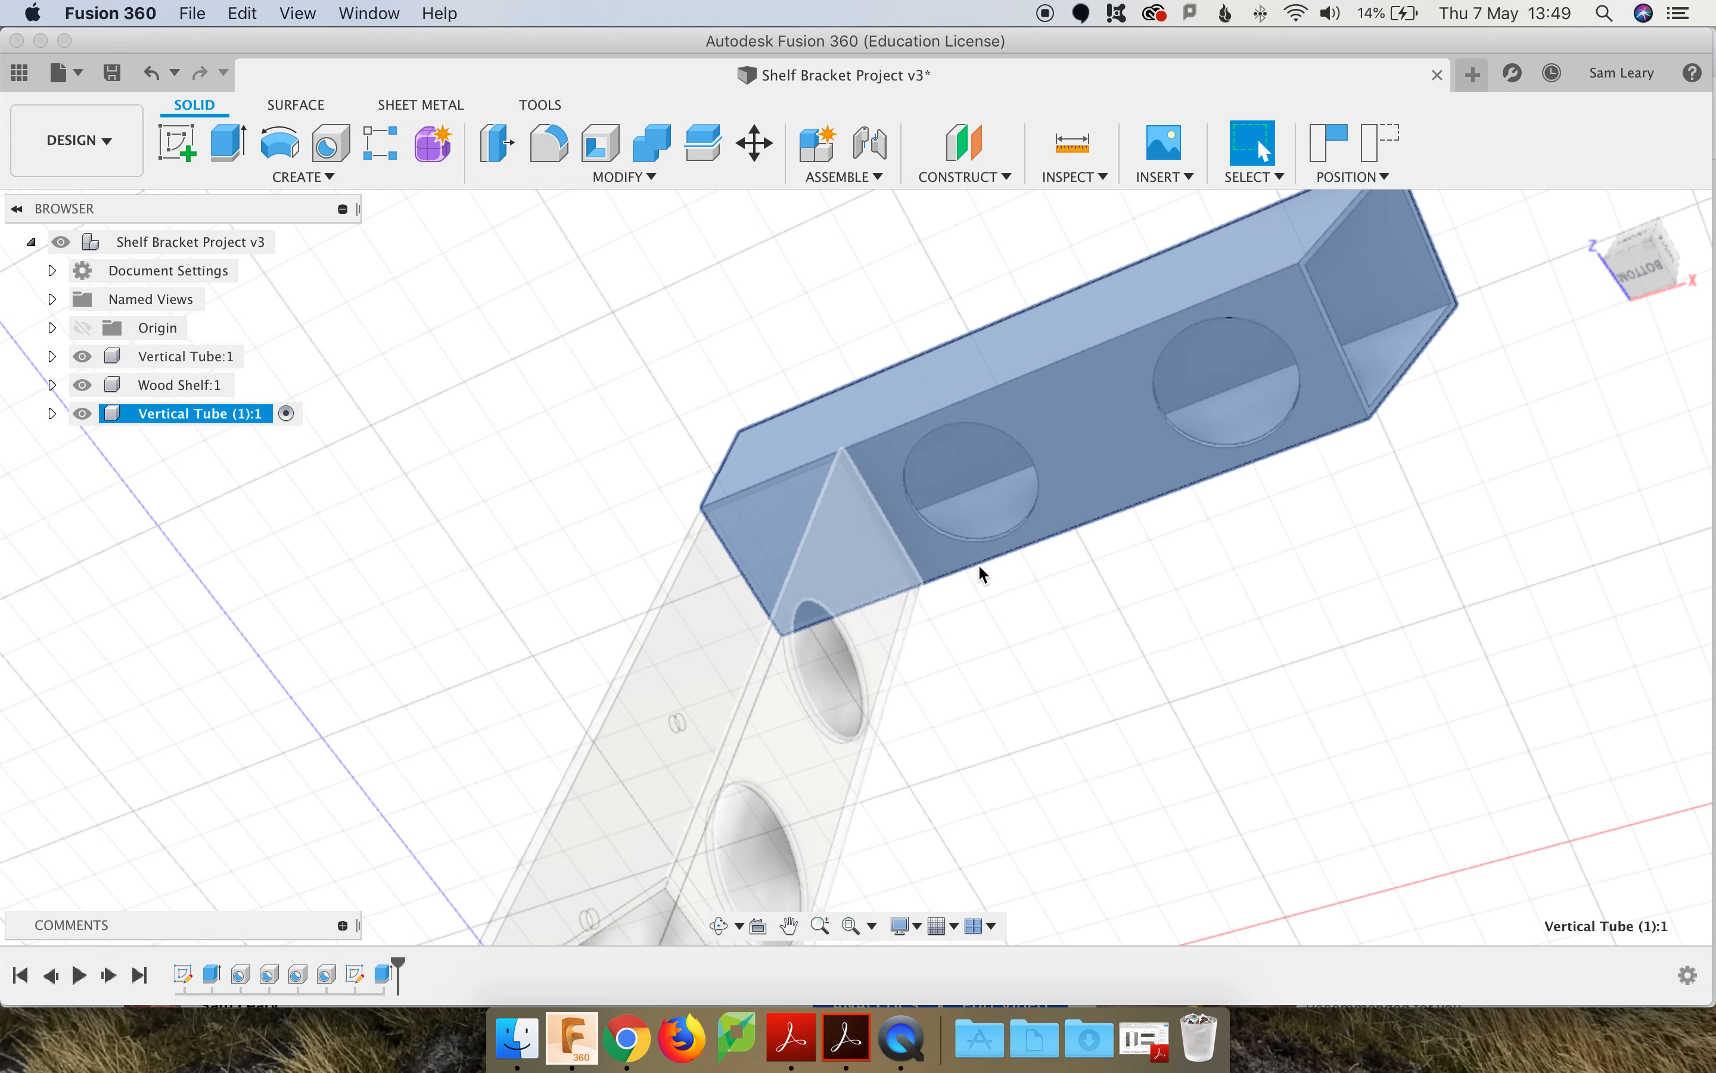
left_click(1051, 497)
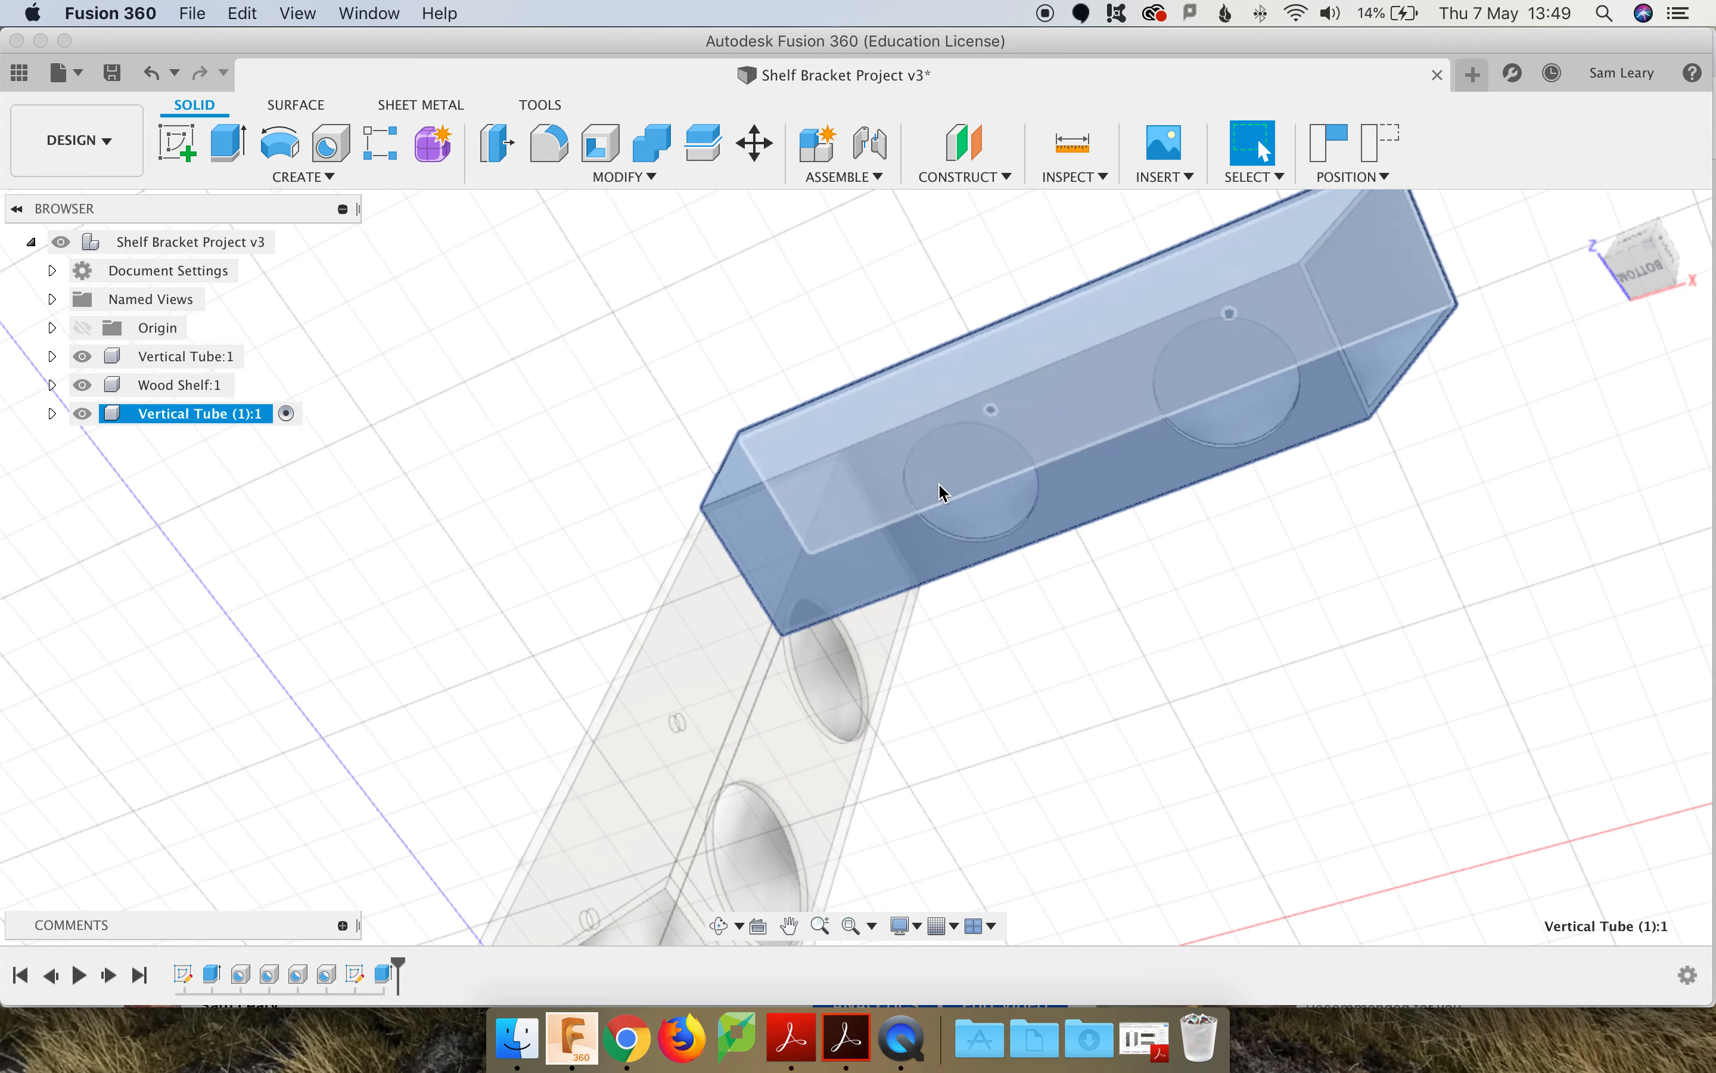
right_click(242, 971)
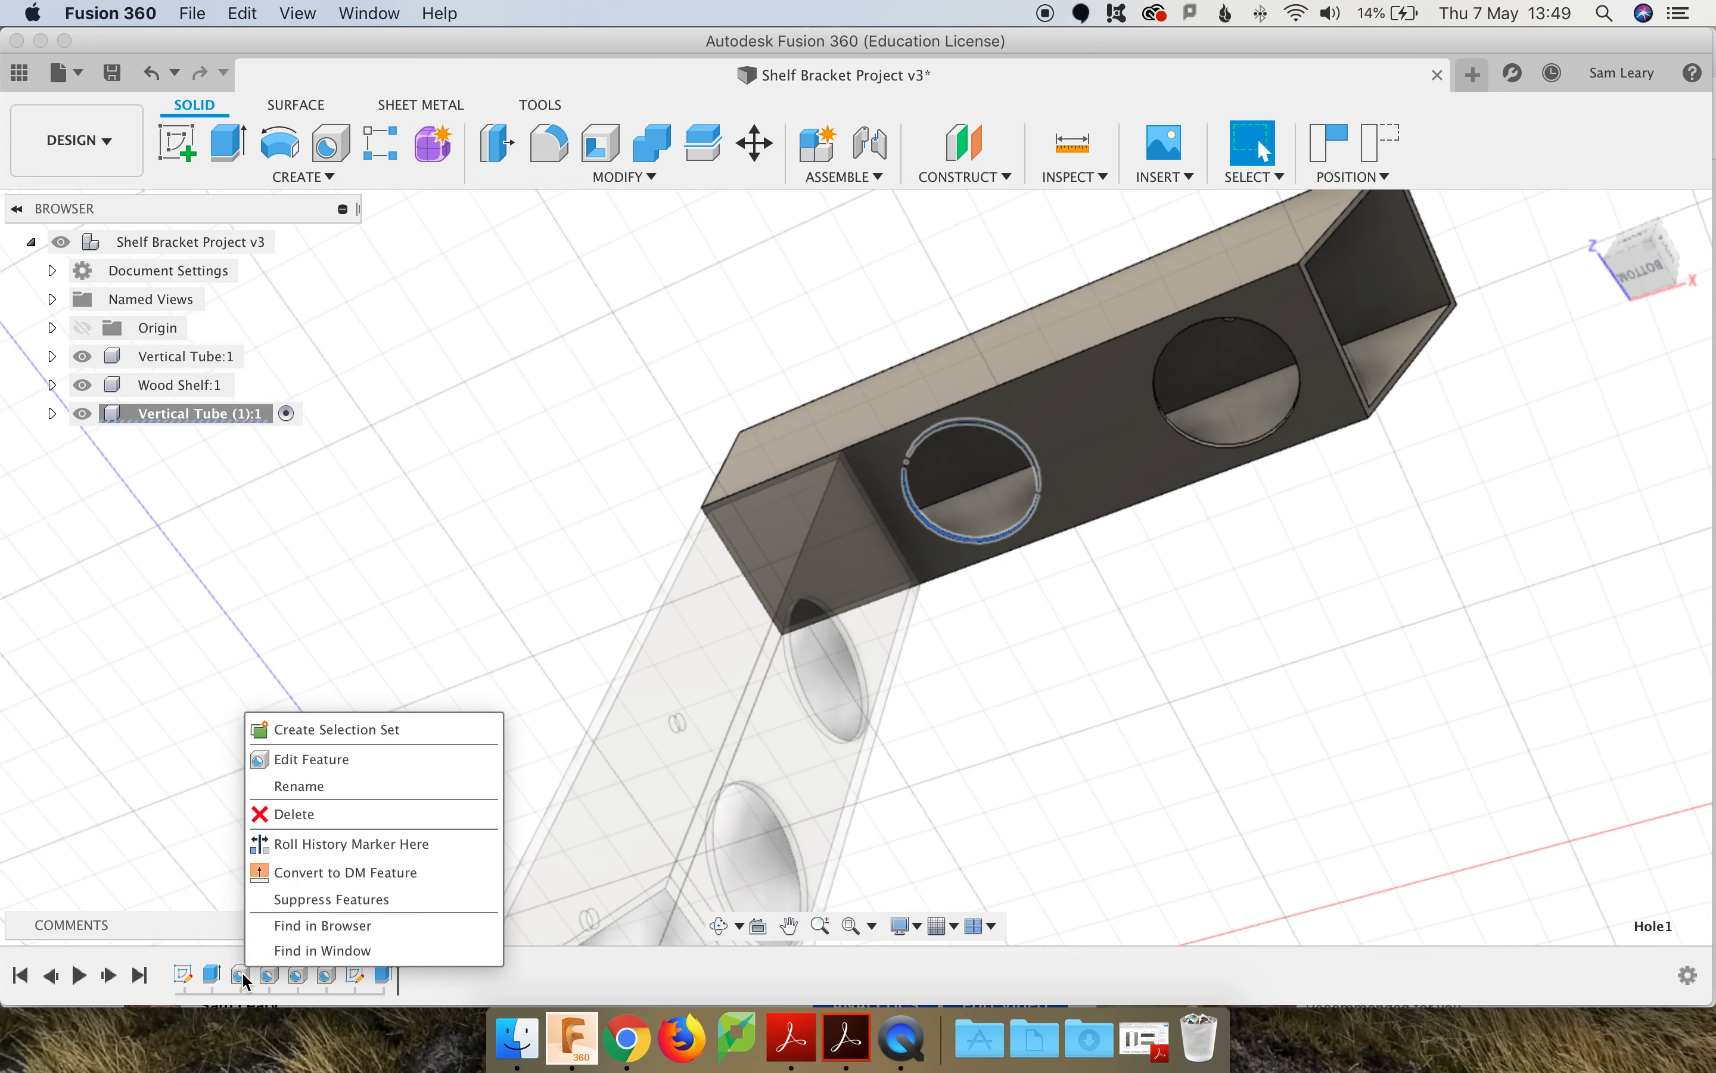
left_click(314, 761)
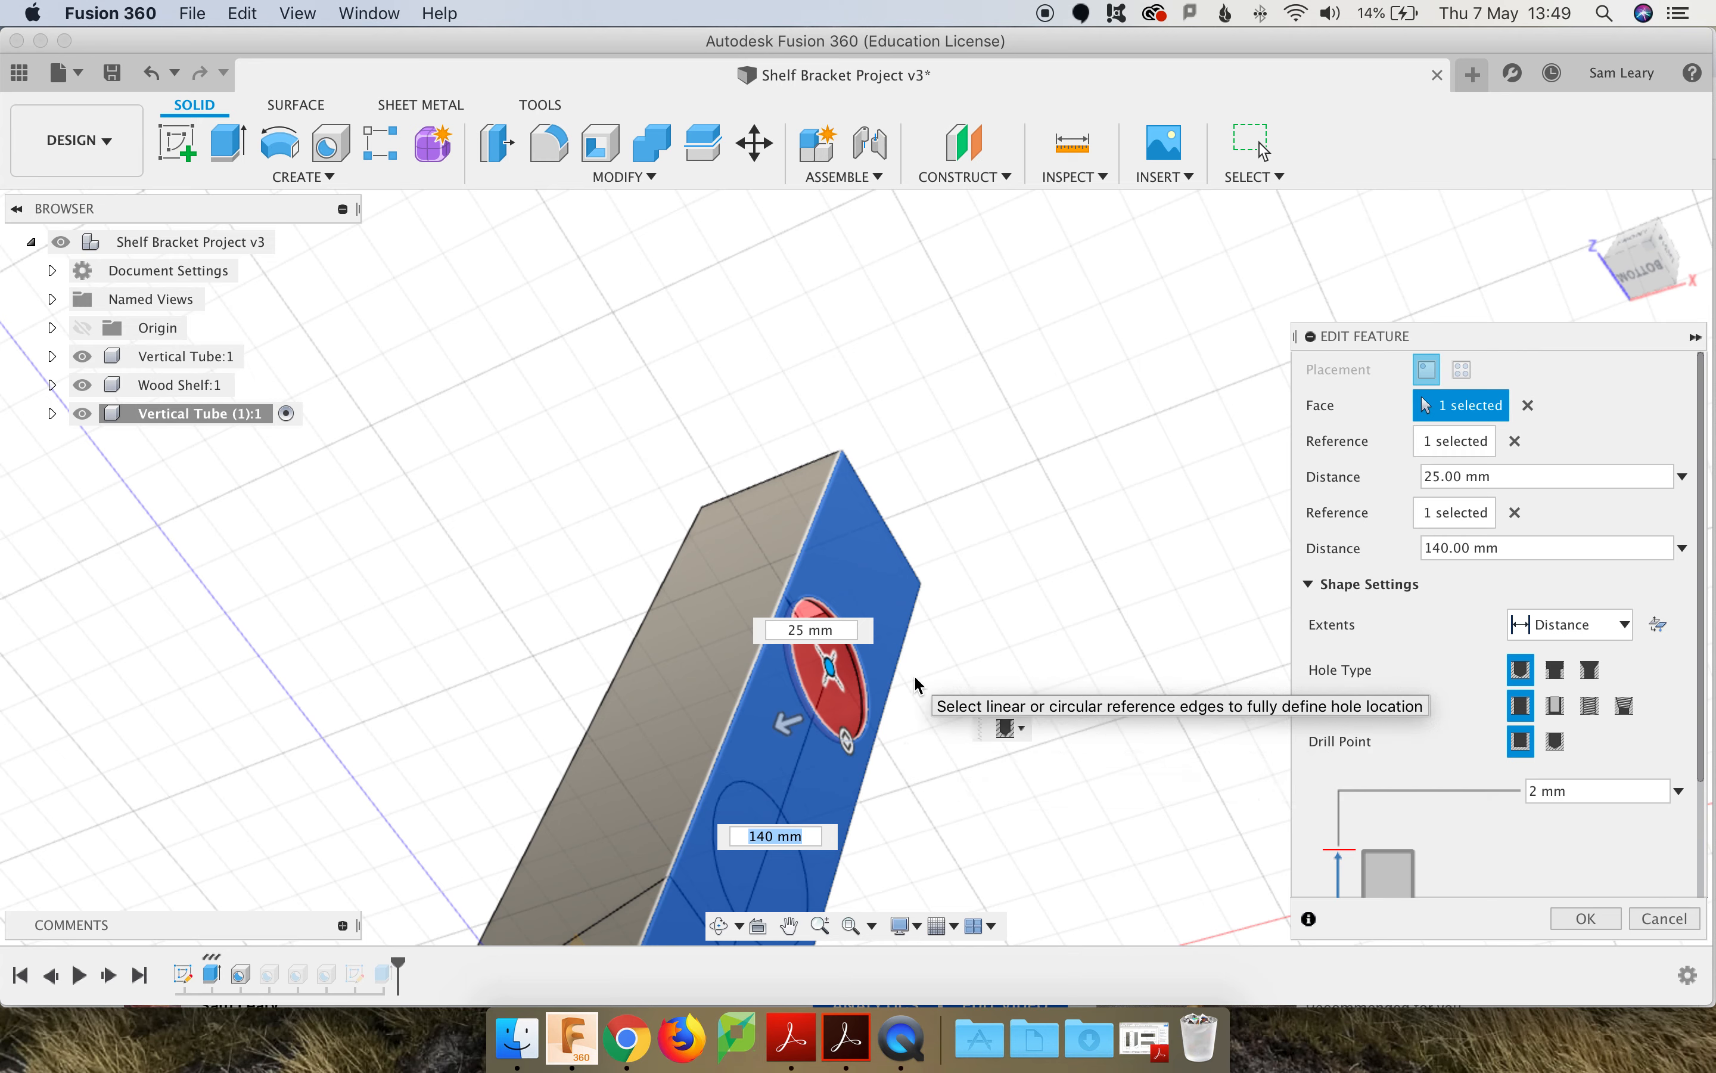
left_click(768, 835)
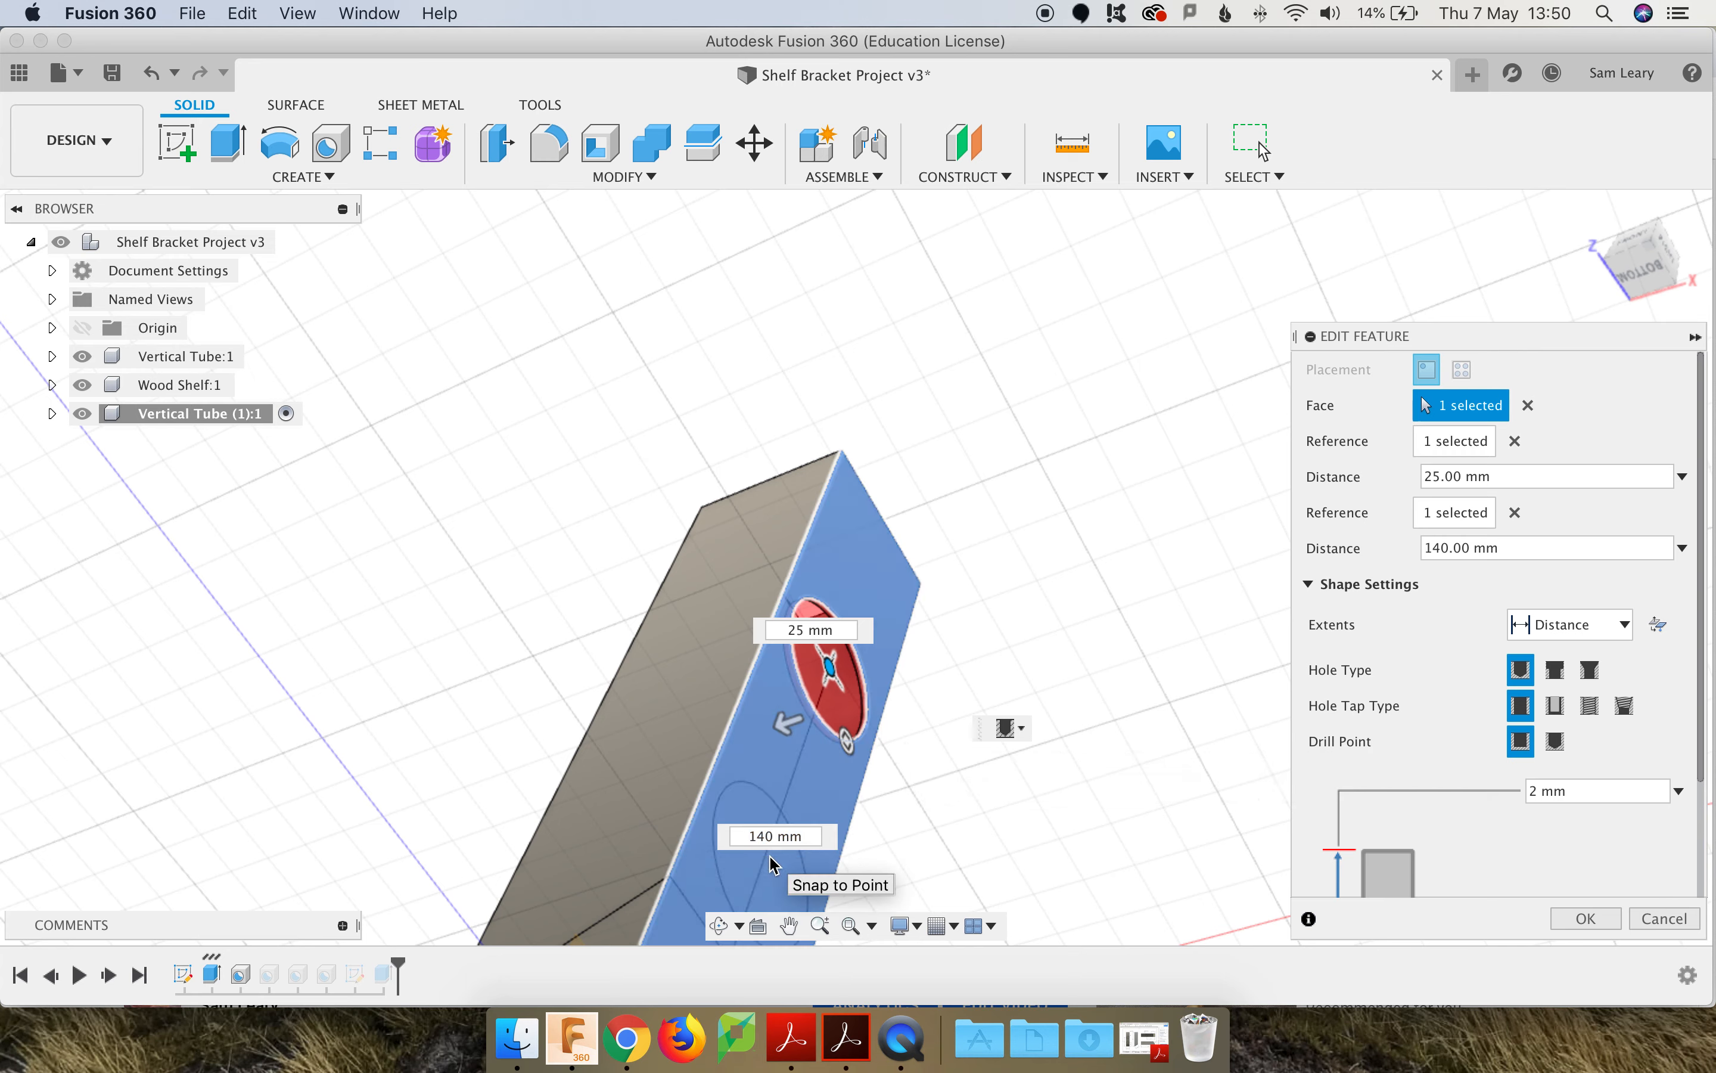
type("3")
key("Return")
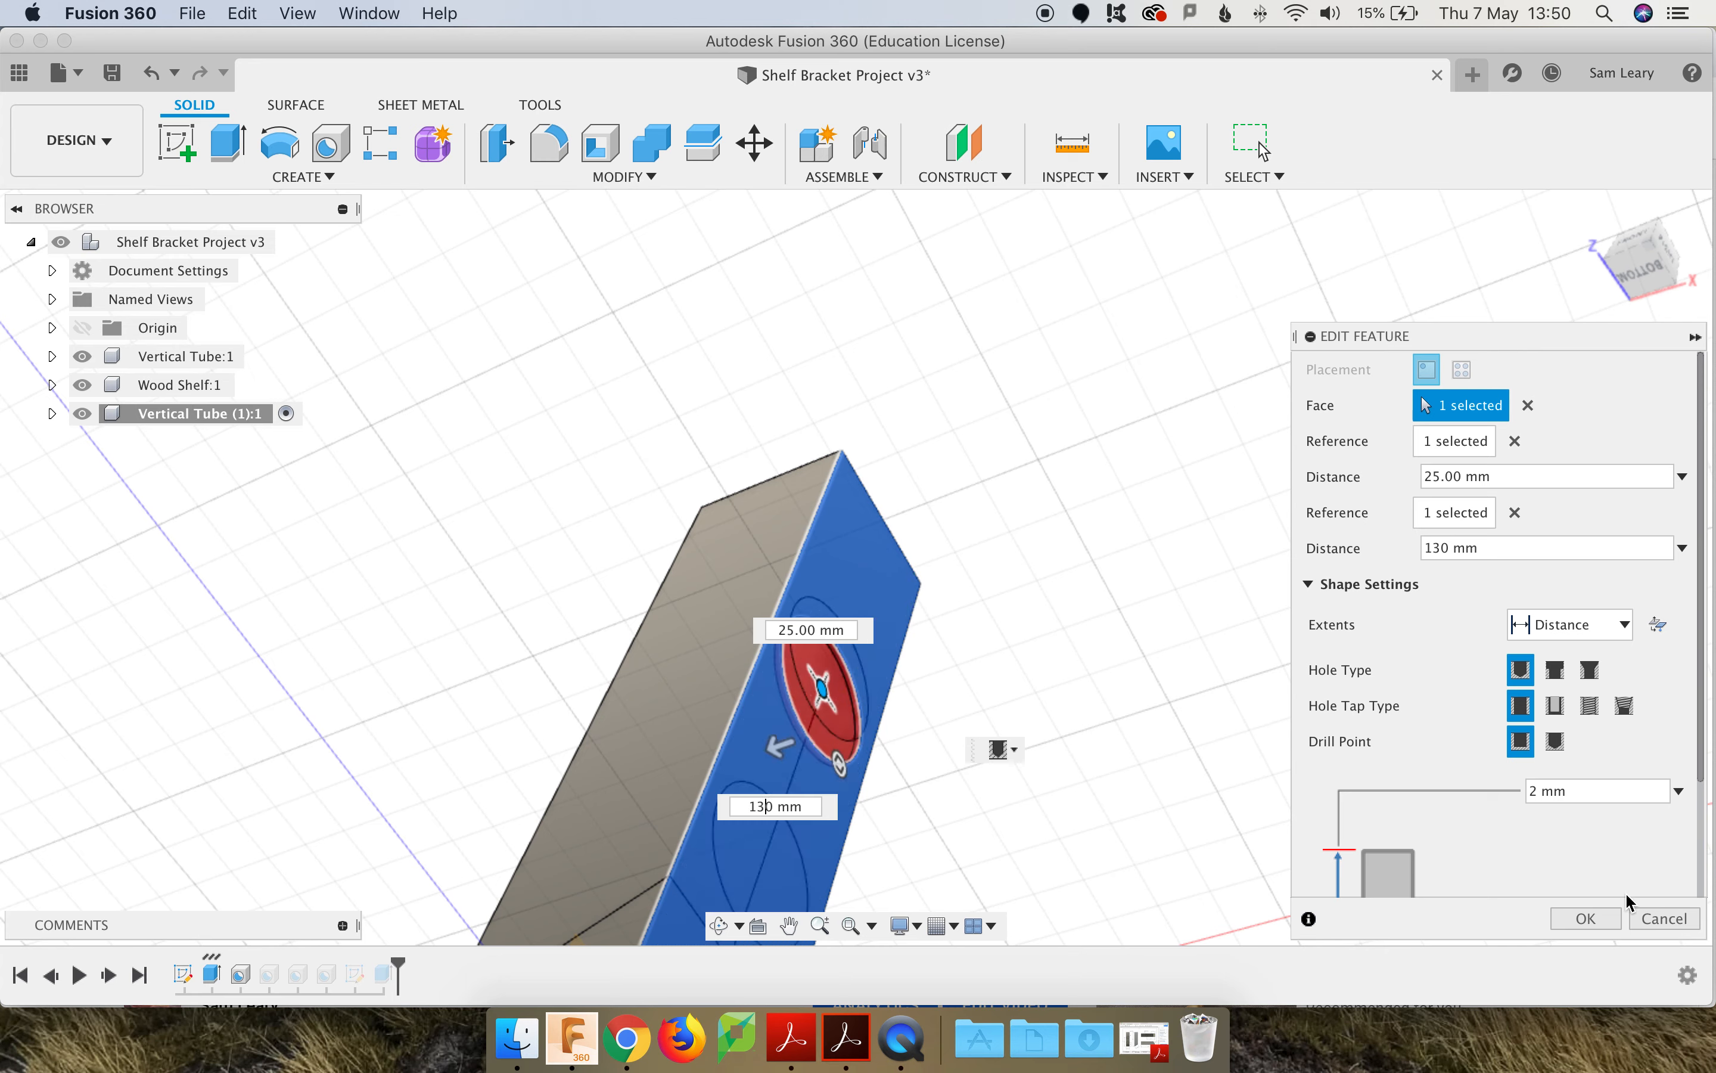
left_click(1592, 918)
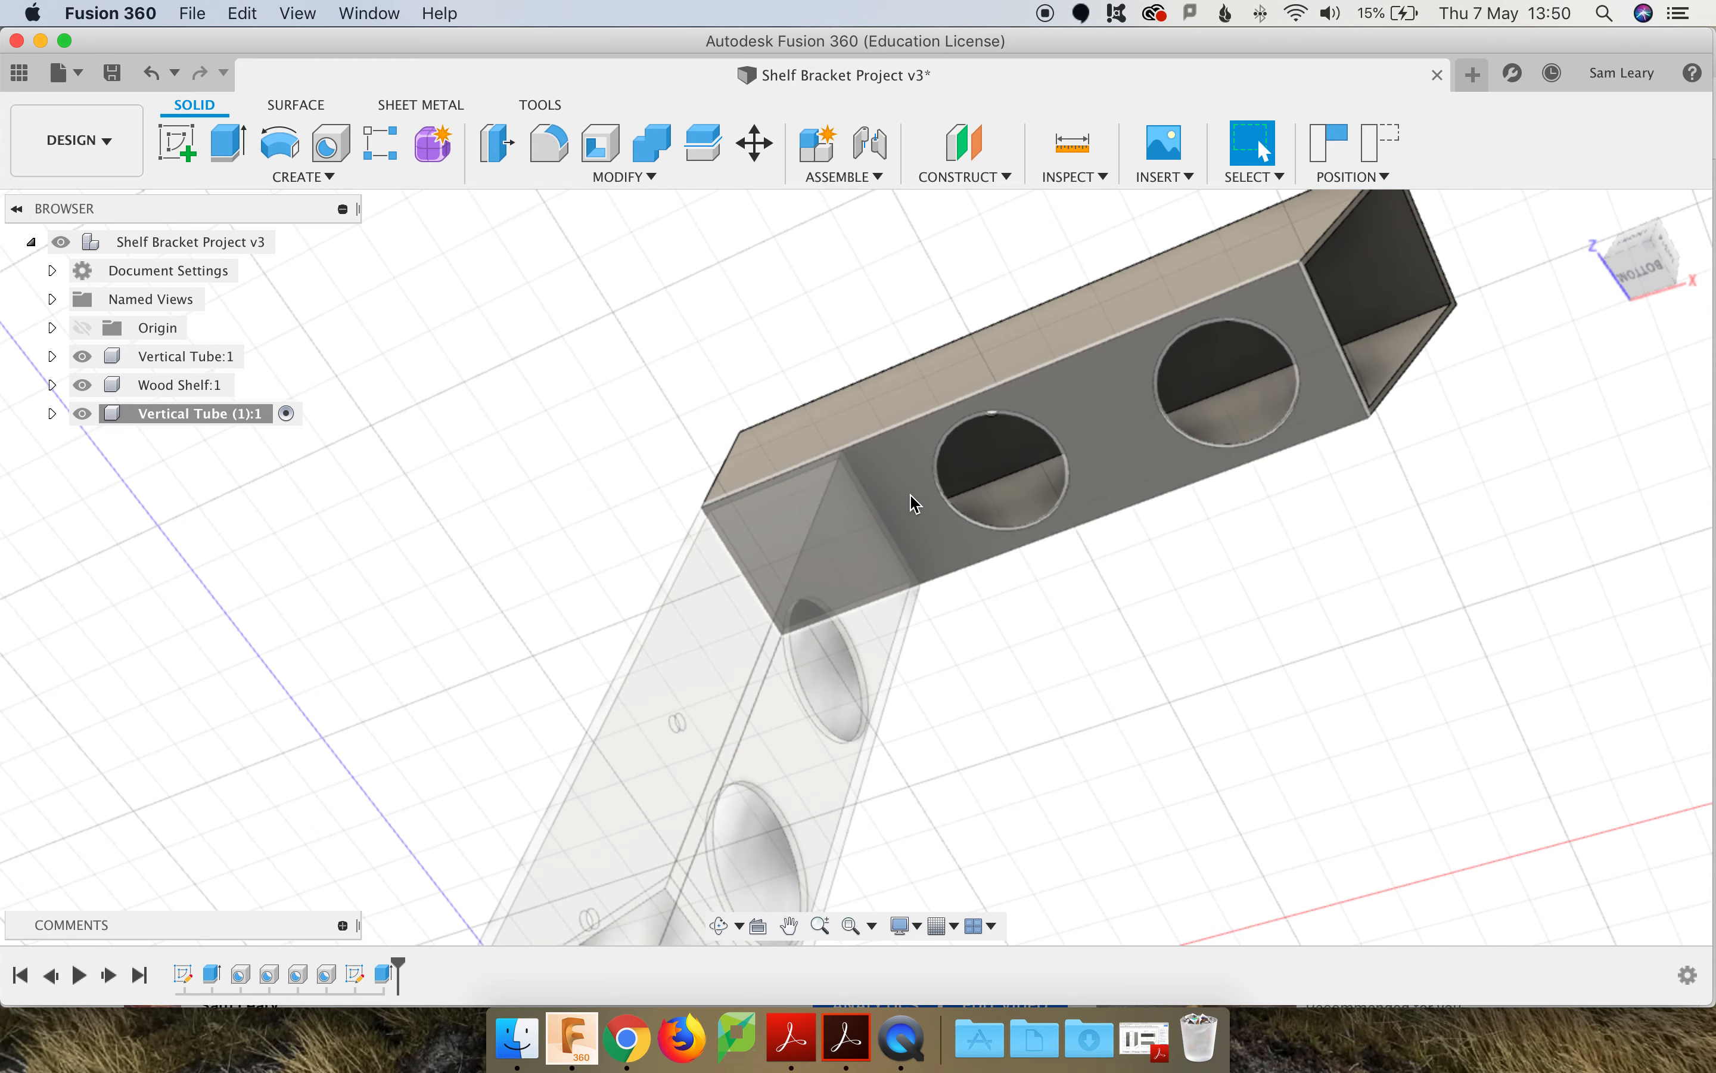
Step: Edit the copied tube's small through-hole nearest the joint, setting its 140 mm reference distance to 130 mm
left_click(1649, 276)
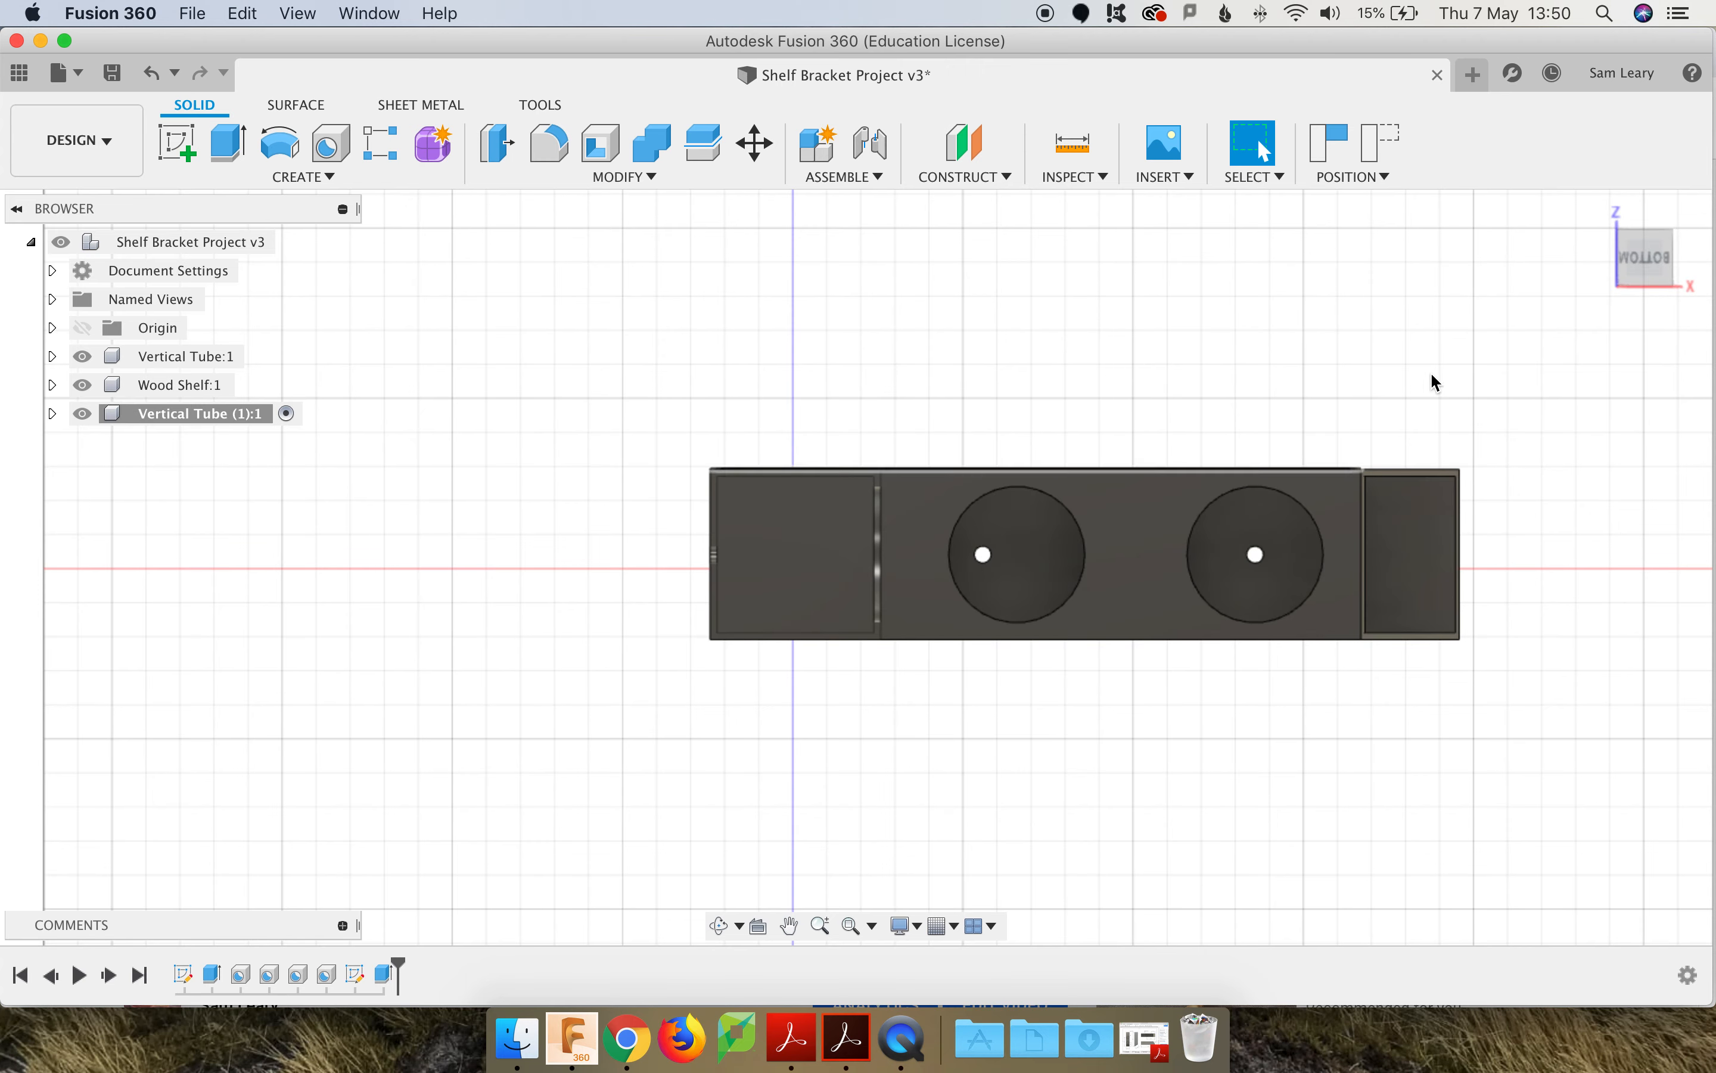
left_click(1687, 259)
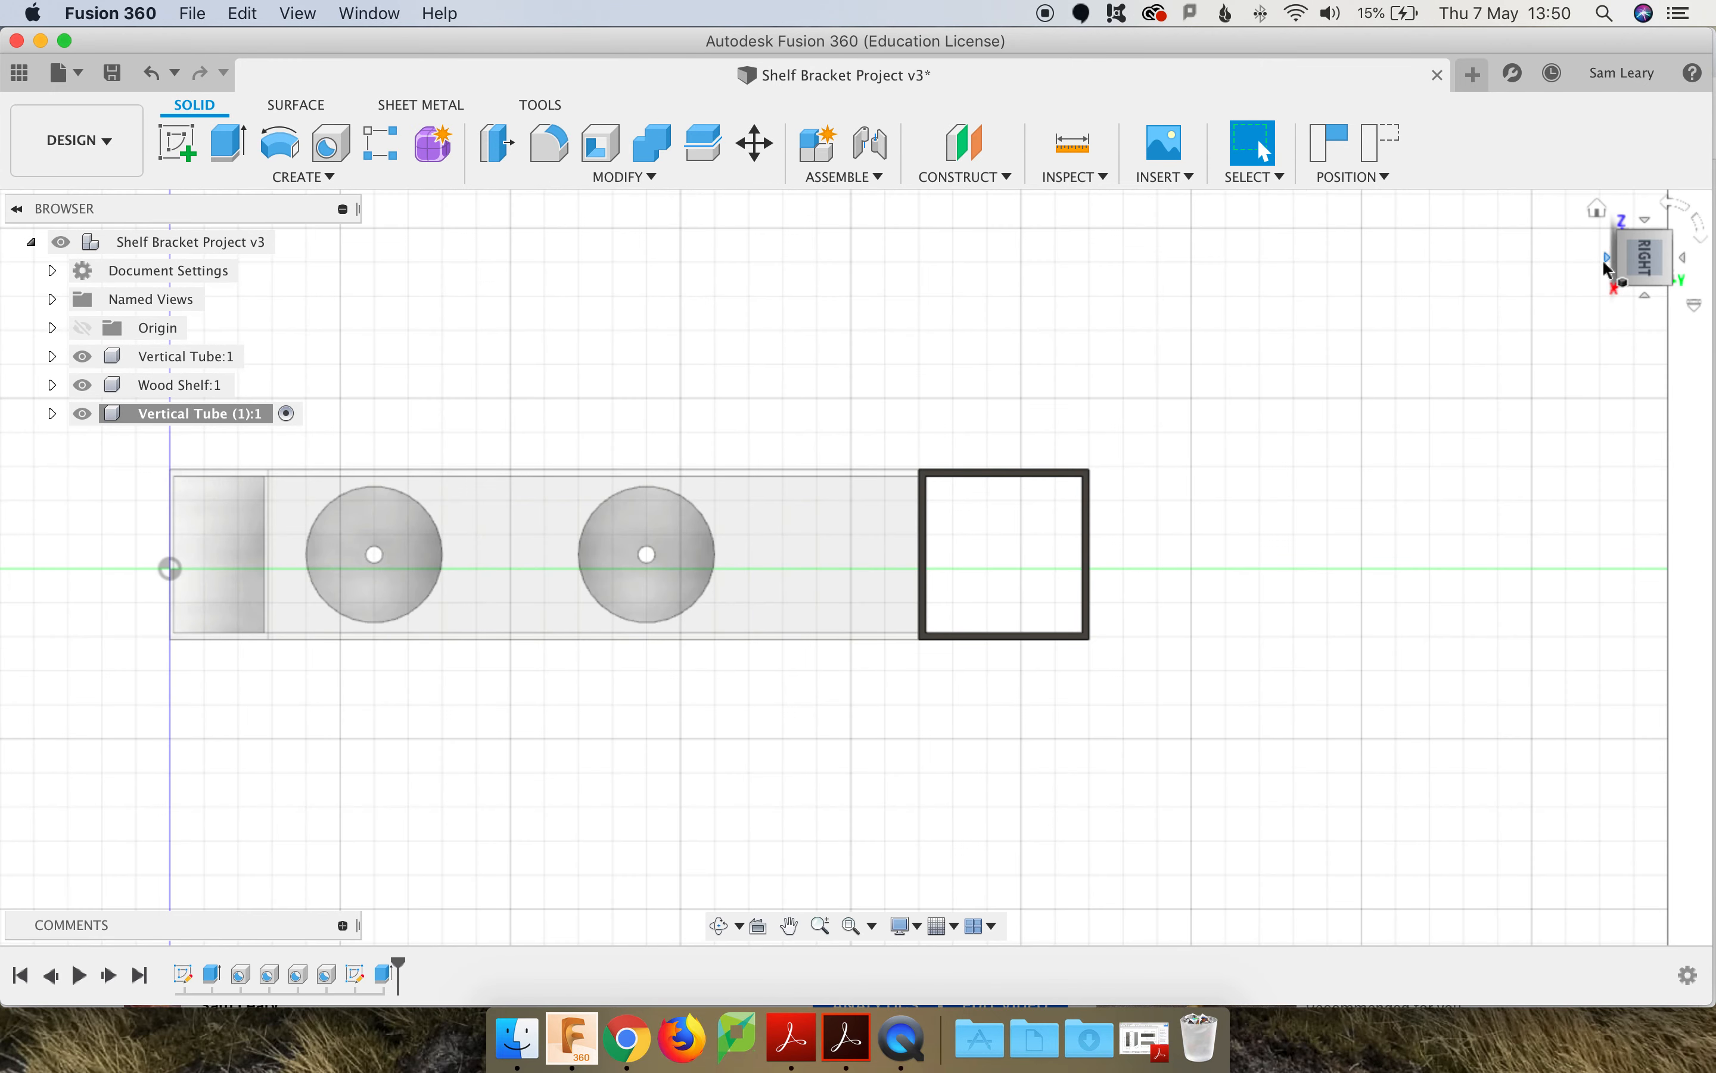
left_click(1608, 260)
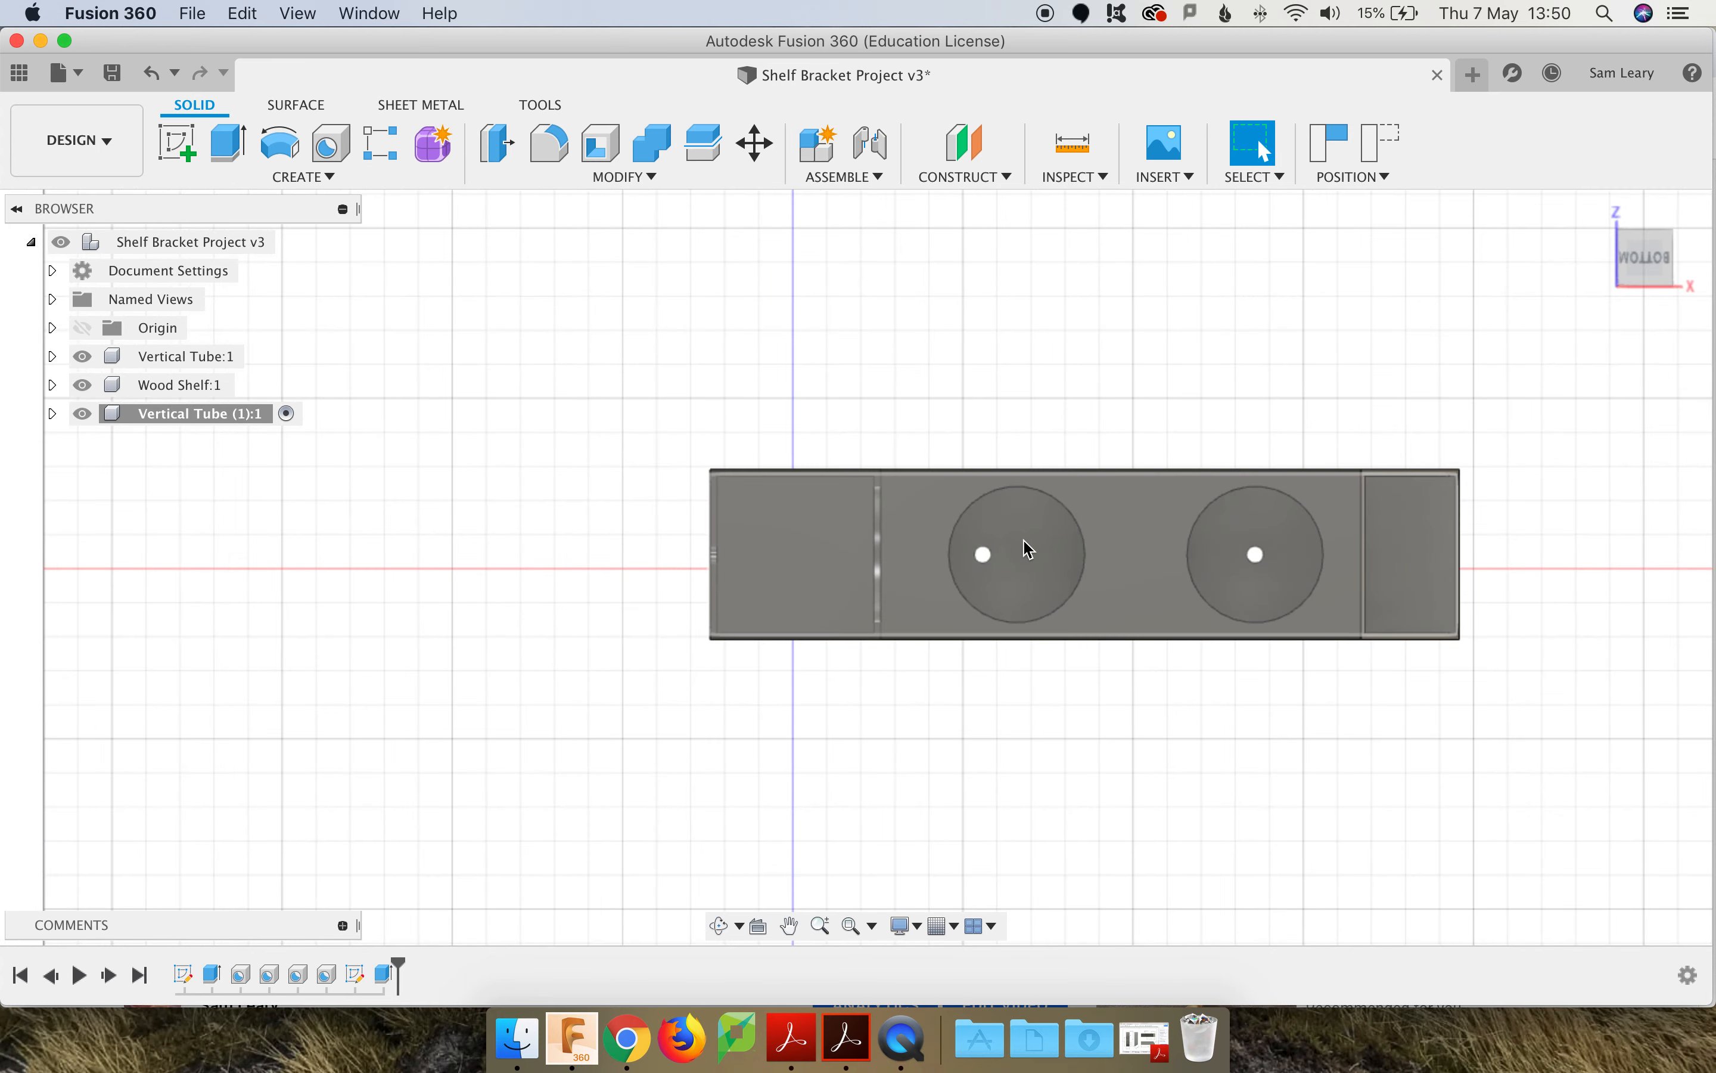
left_click(719, 926)
left_click_drag(816, 682, 945, 758)
key("Escape")
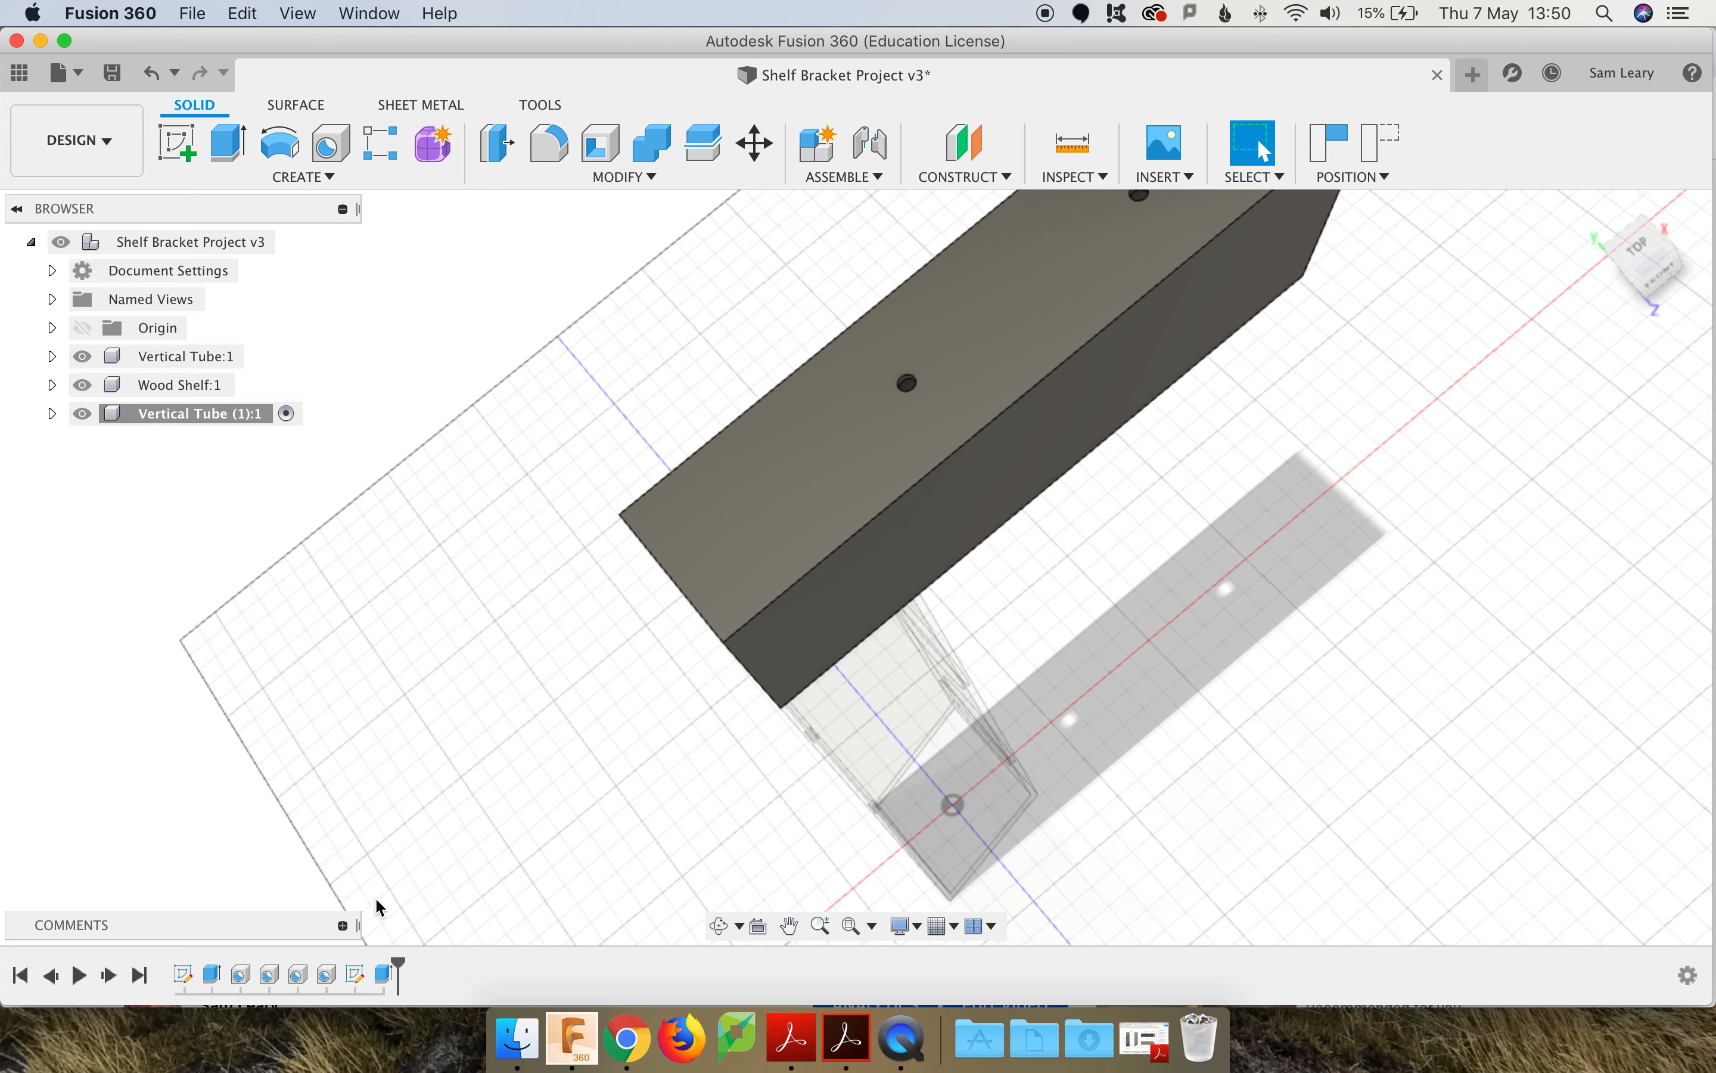
right_click(306, 978)
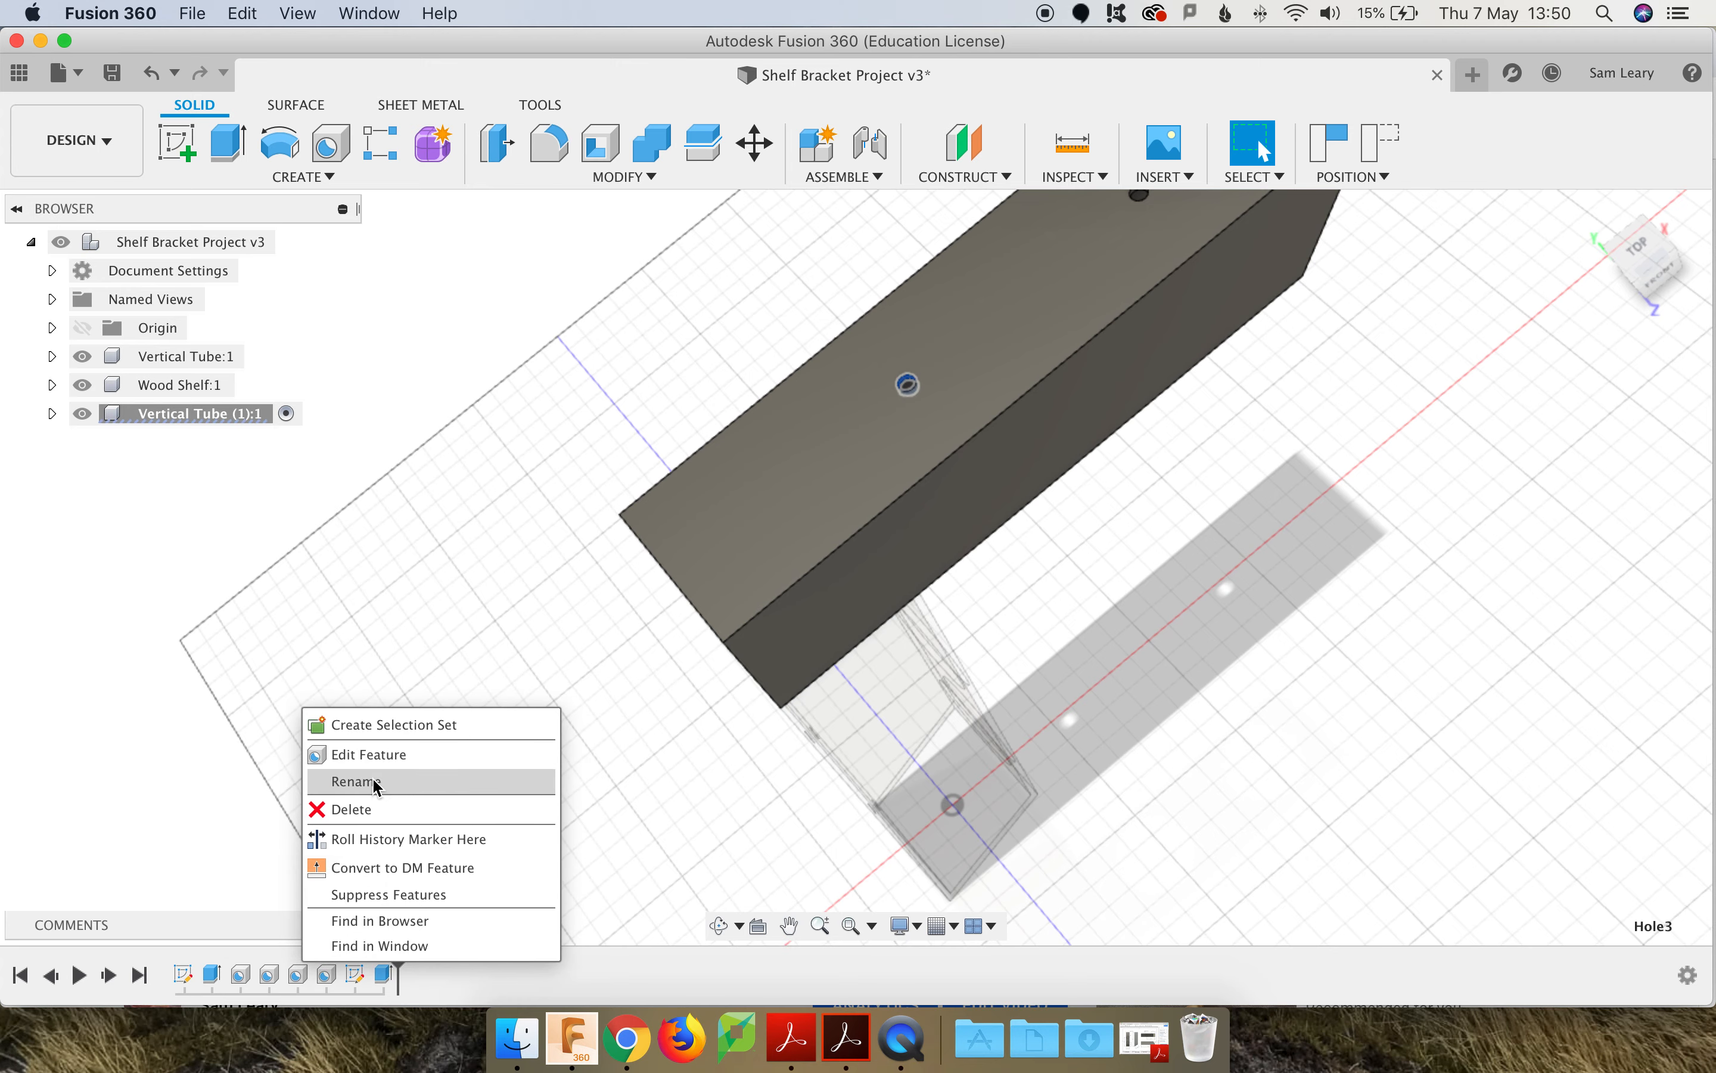
left_click(381, 758)
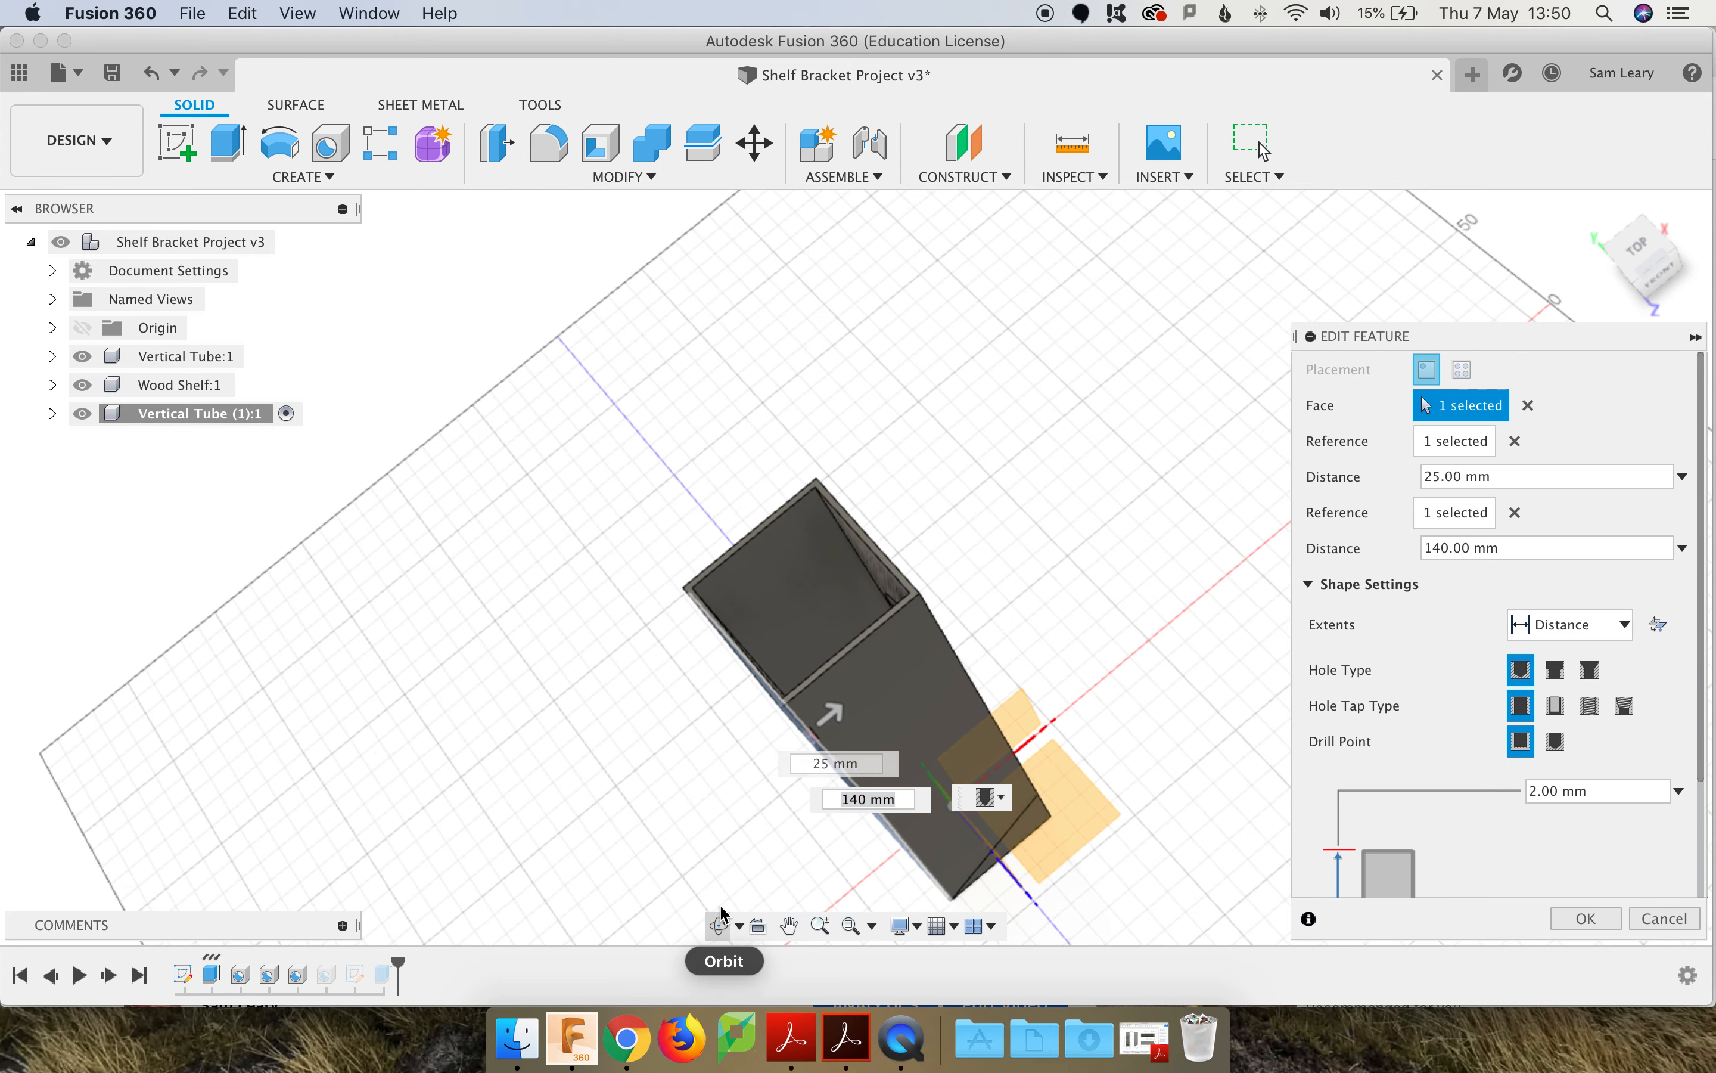
left_click(718, 925)
left_click_drag(754, 755, 776, 807)
key("Escape")
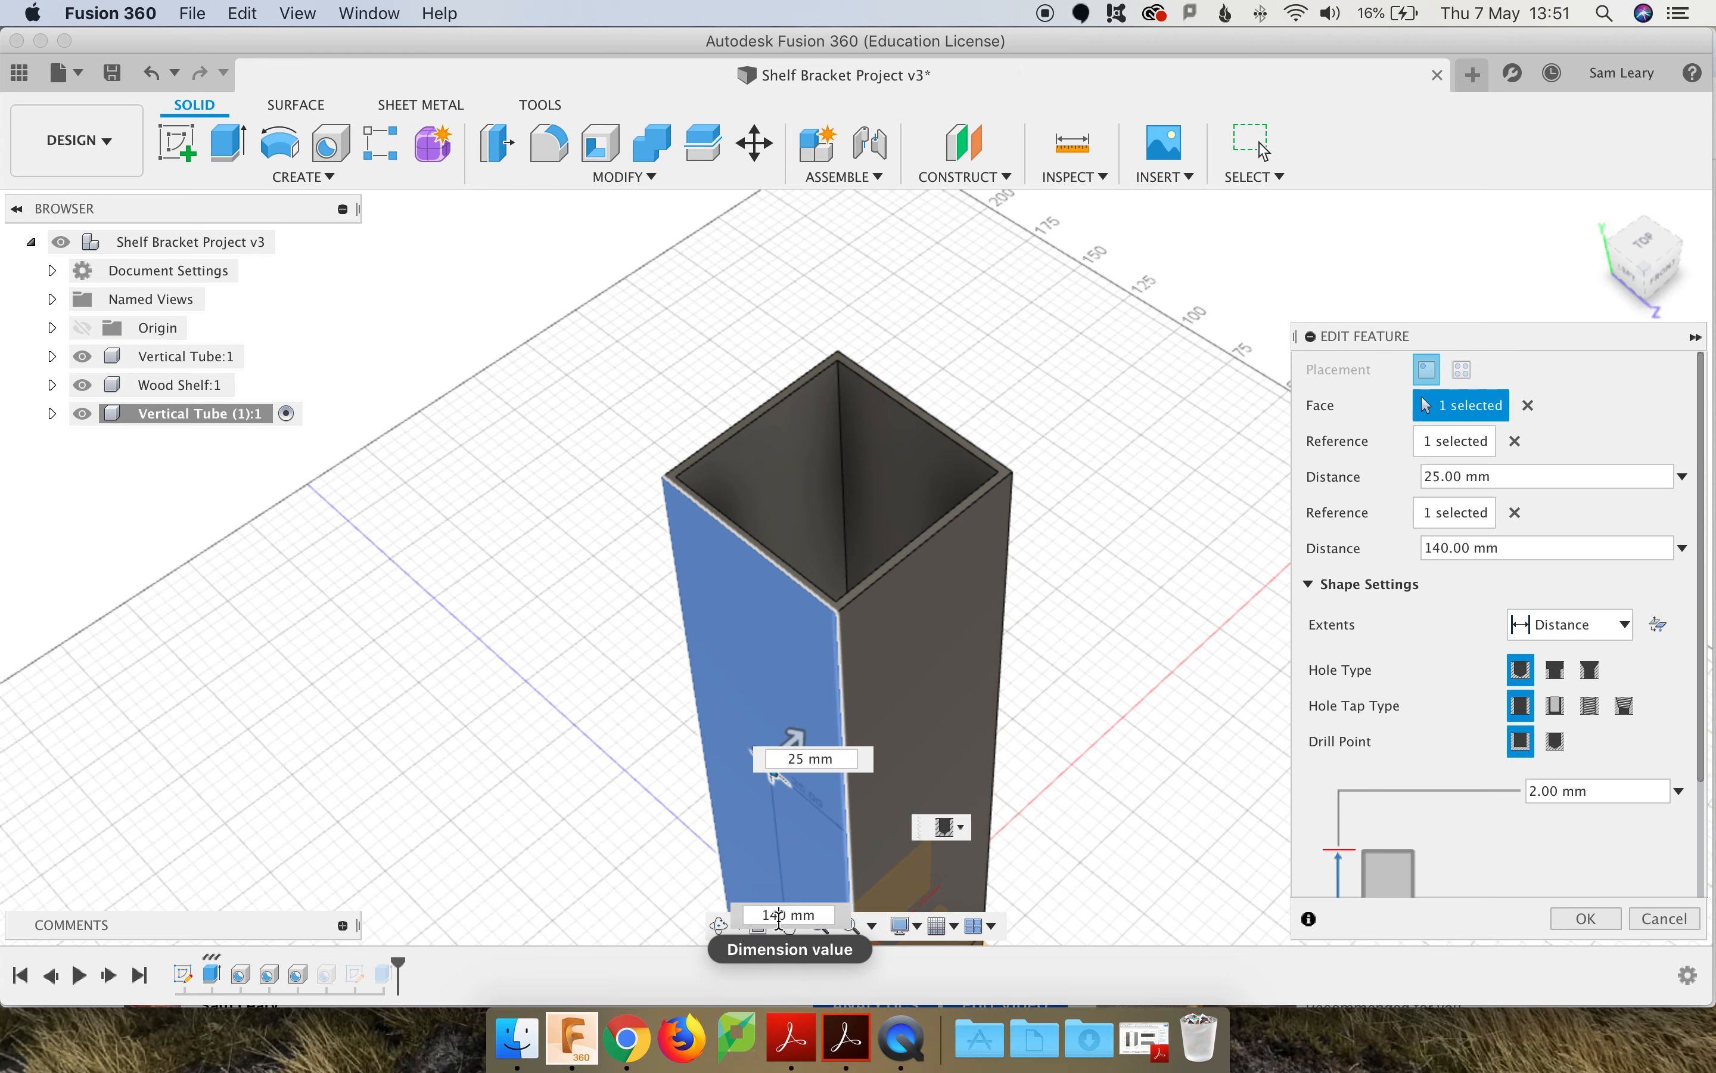
key("Return")
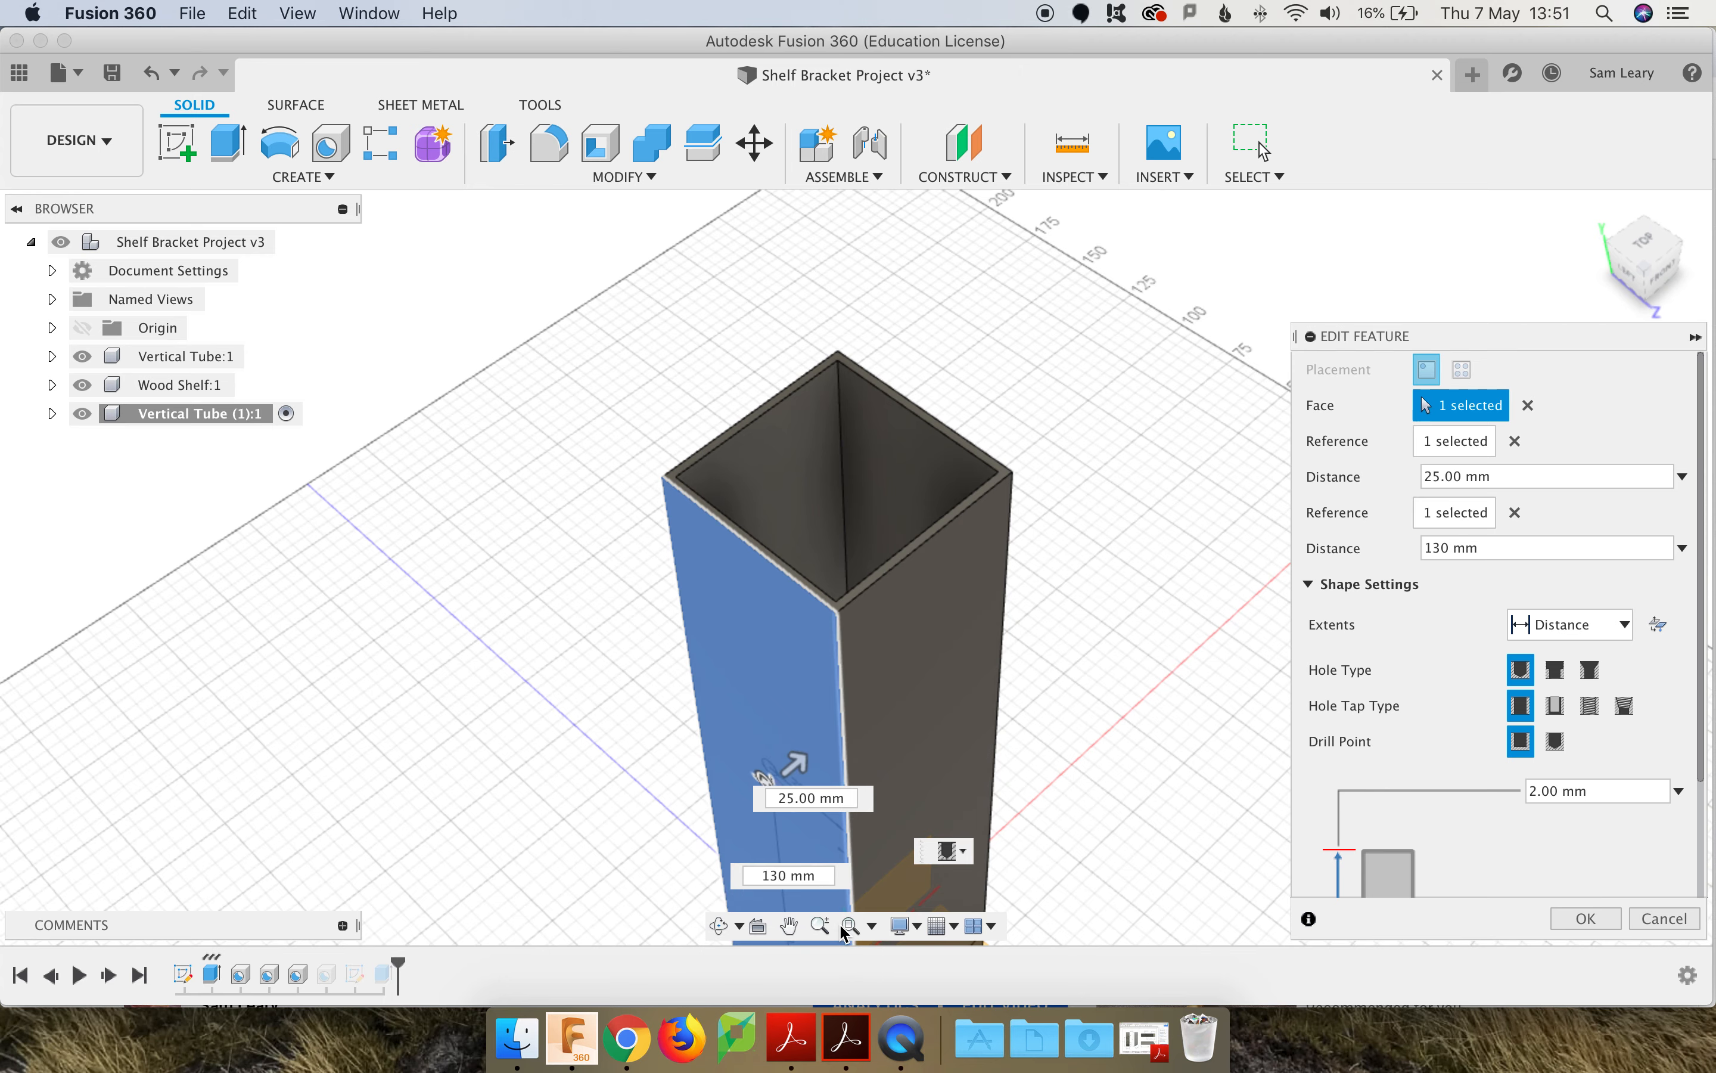
left_click(1586, 919)
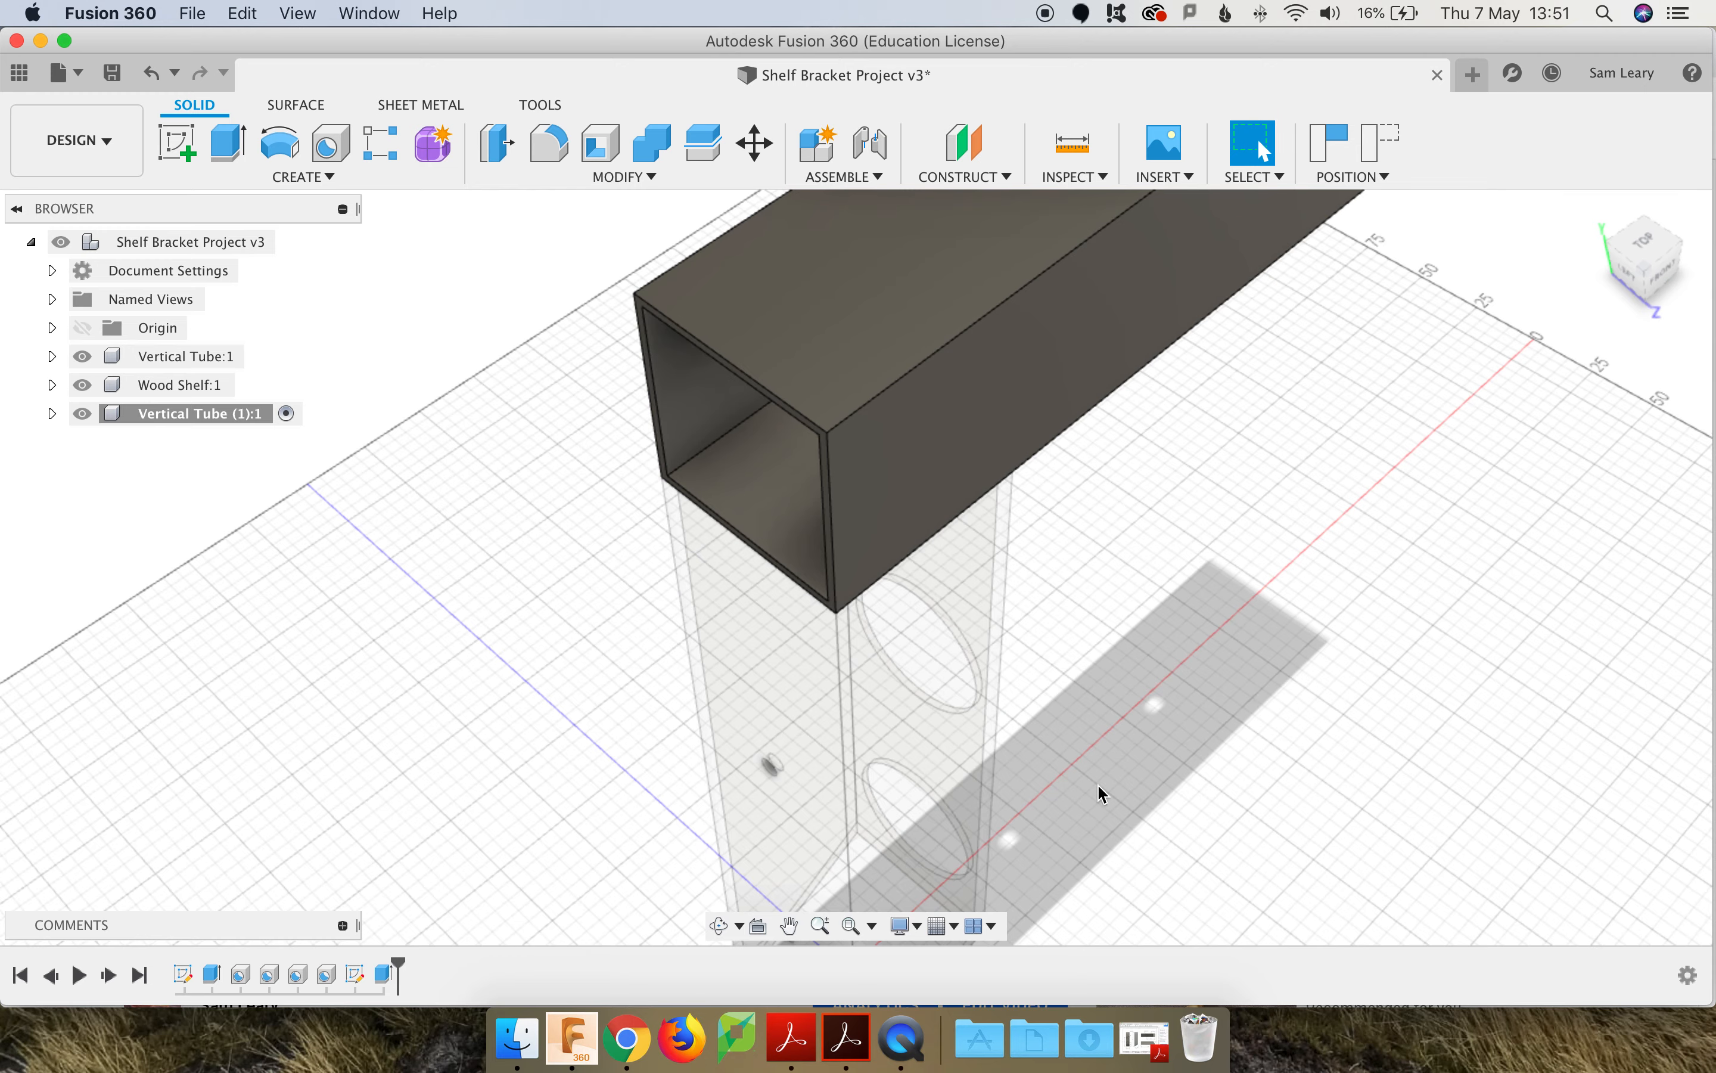
Step: Check from below whether the copied tube's small holes line up with the large holes, and return to the home view
left_click(720, 926)
left_click_drag(959, 666, 964, 569)
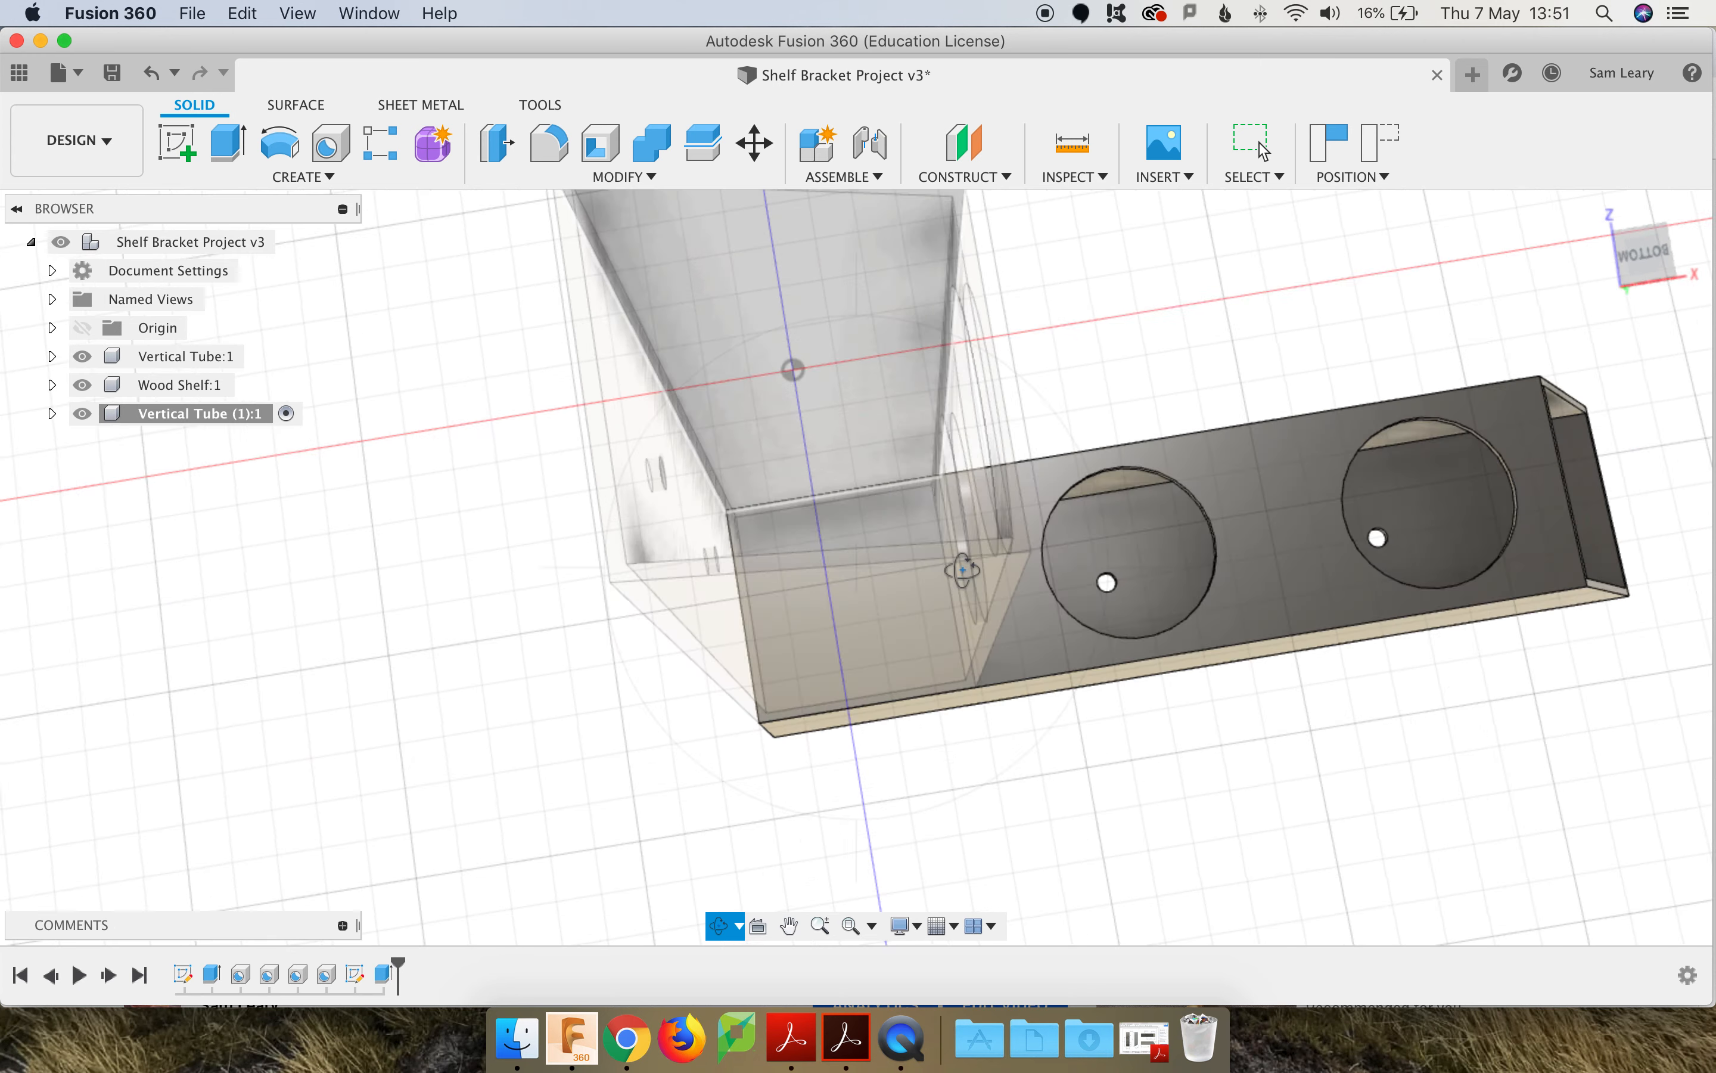
key("Escape")
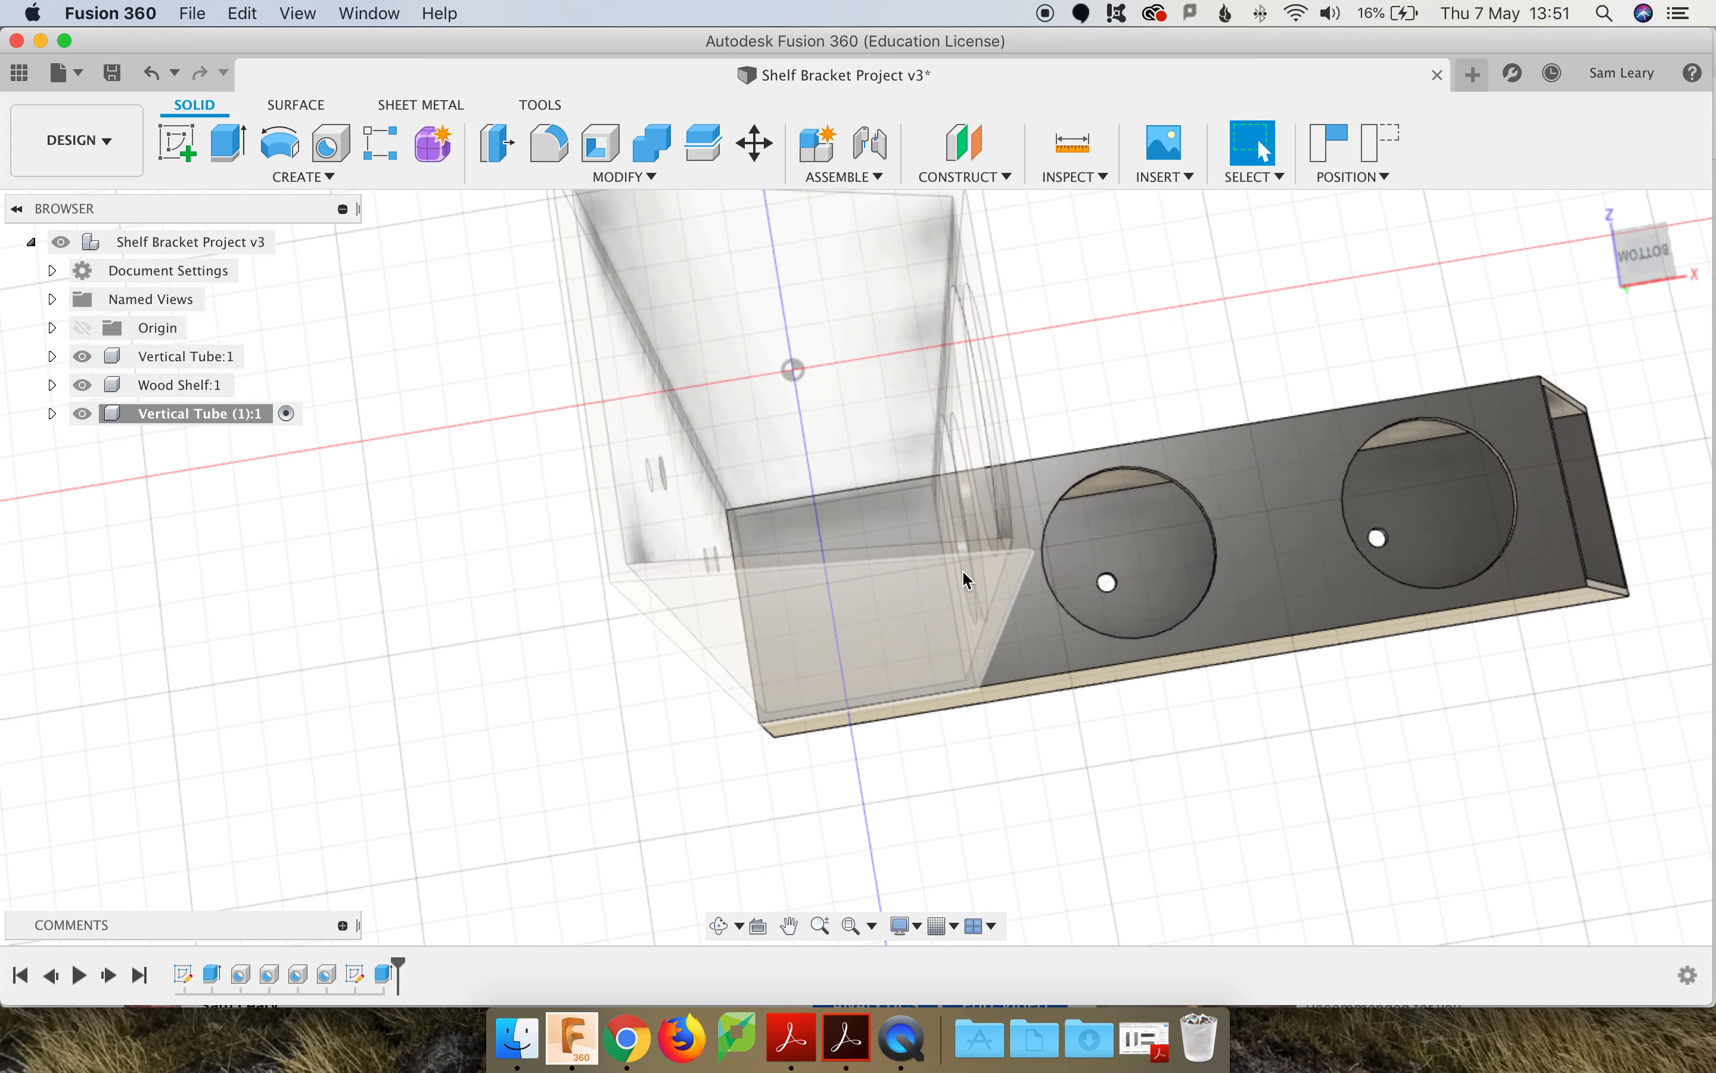
left_click(1644, 256)
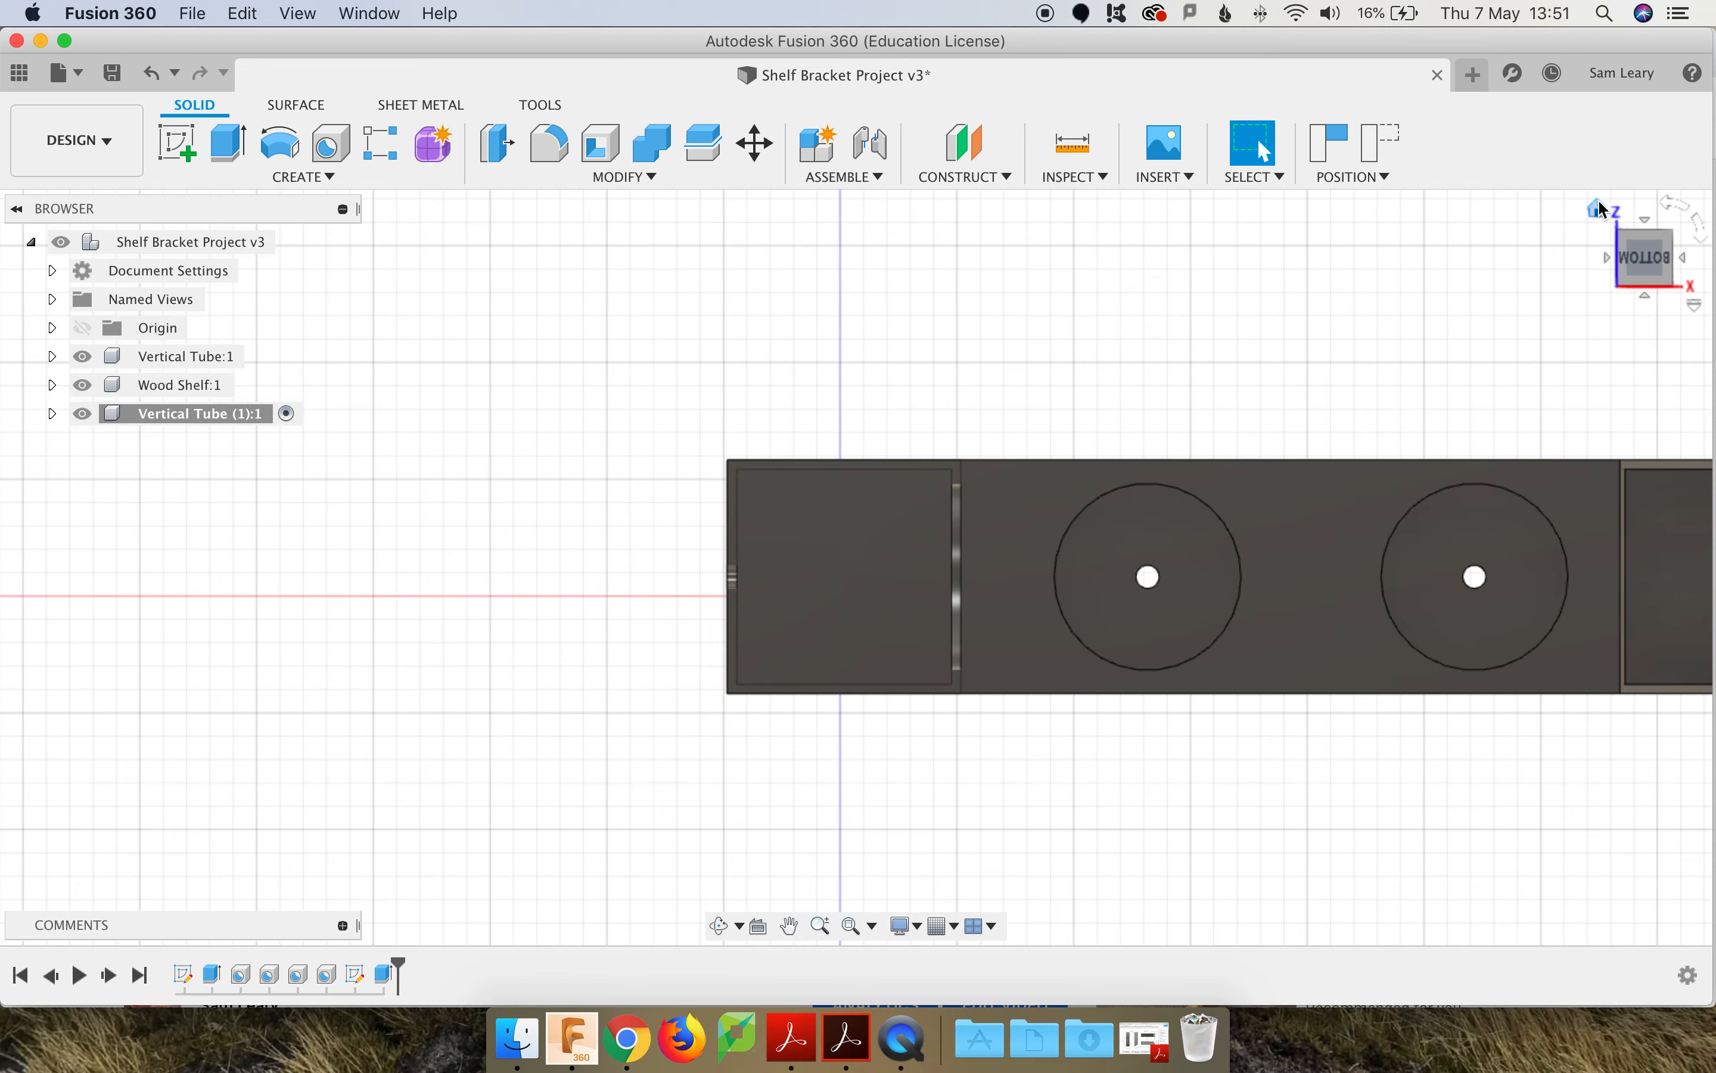
left_click(1601, 209)
scroll(732, 435, "up", 3)
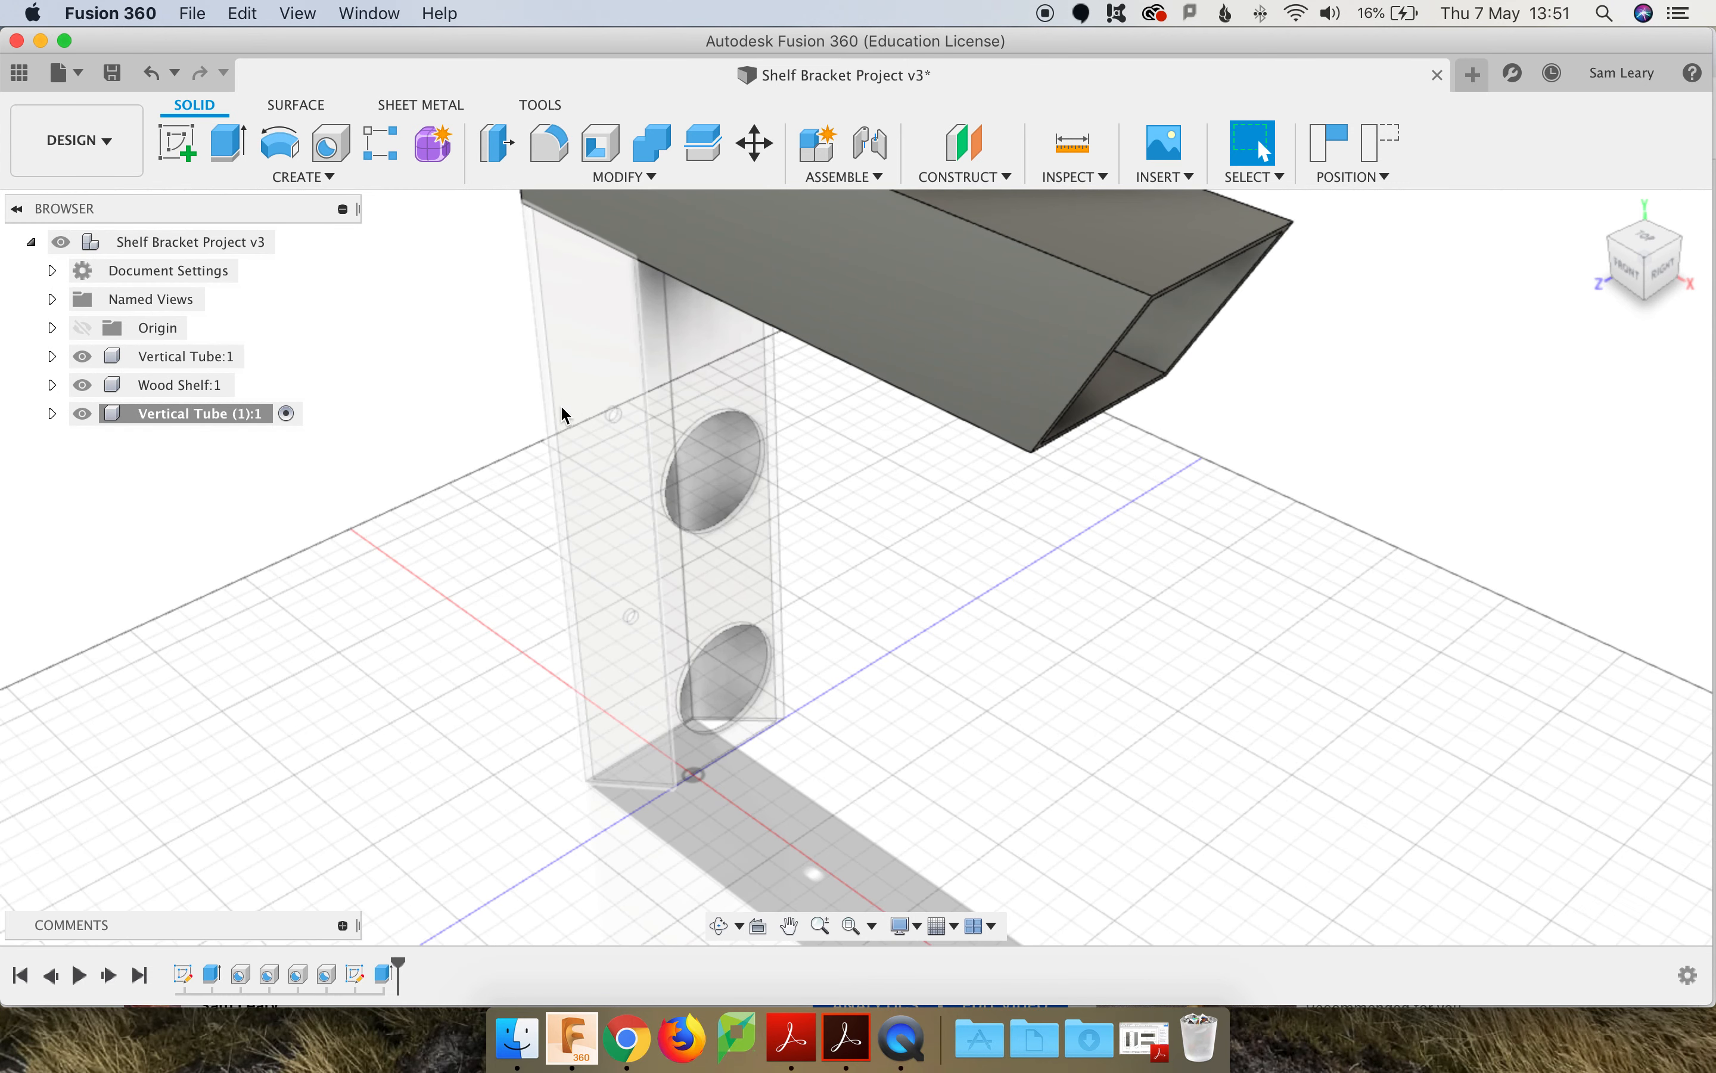
scroll(651, 541, "down", 3)
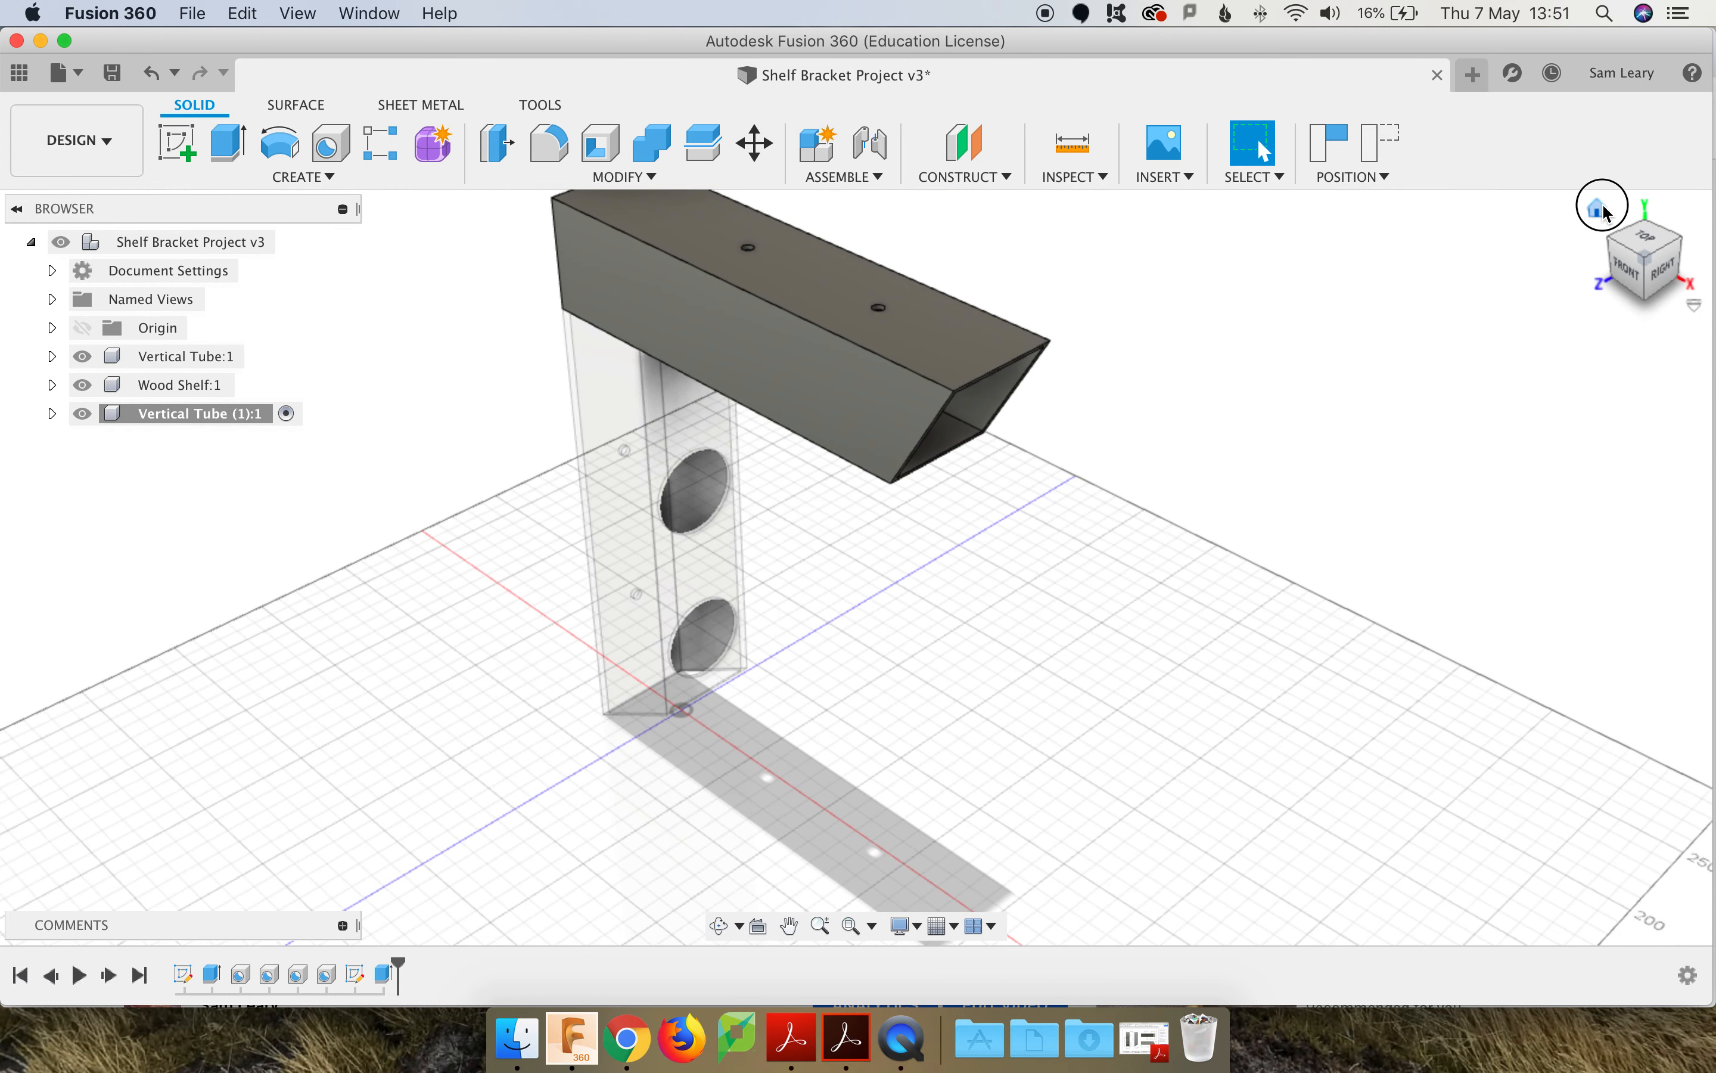
left_click(1601, 208)
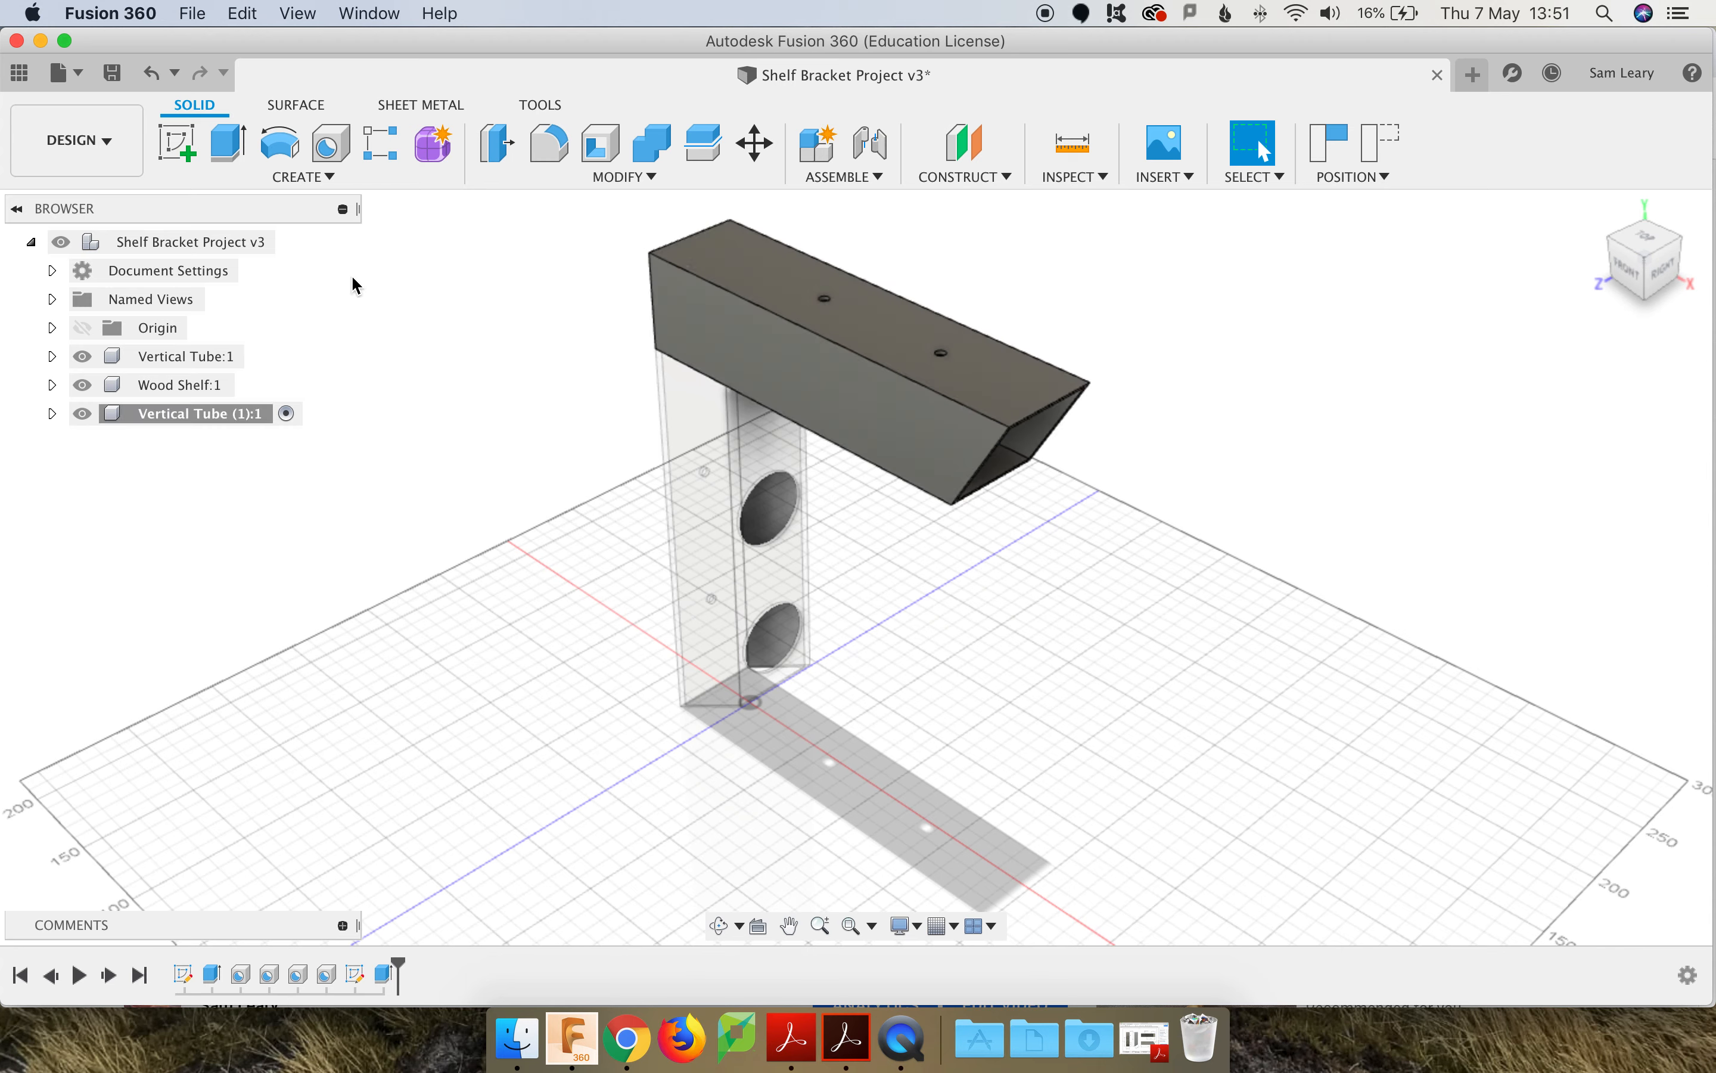
Step: Activate the top-level Shelf Bracket Project component and rename the copied tube component as Horizontal Tube (1)
left_click(303, 242)
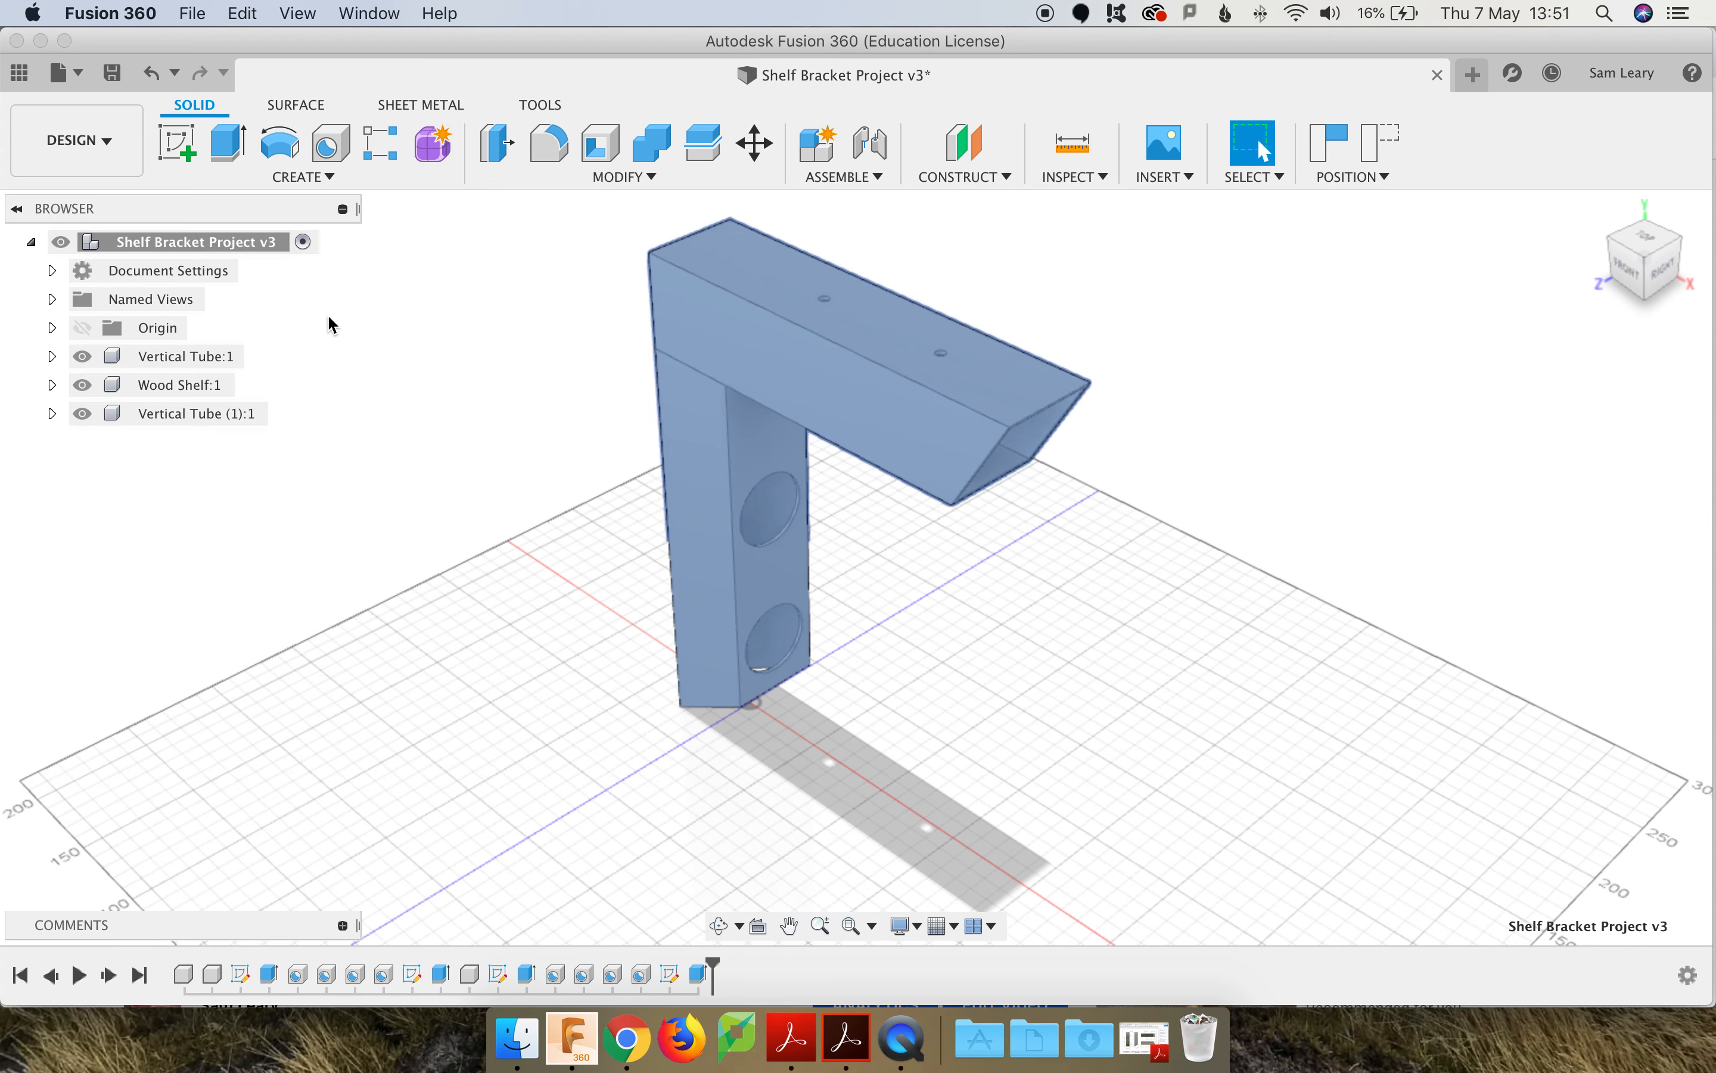
double_click(168, 417)
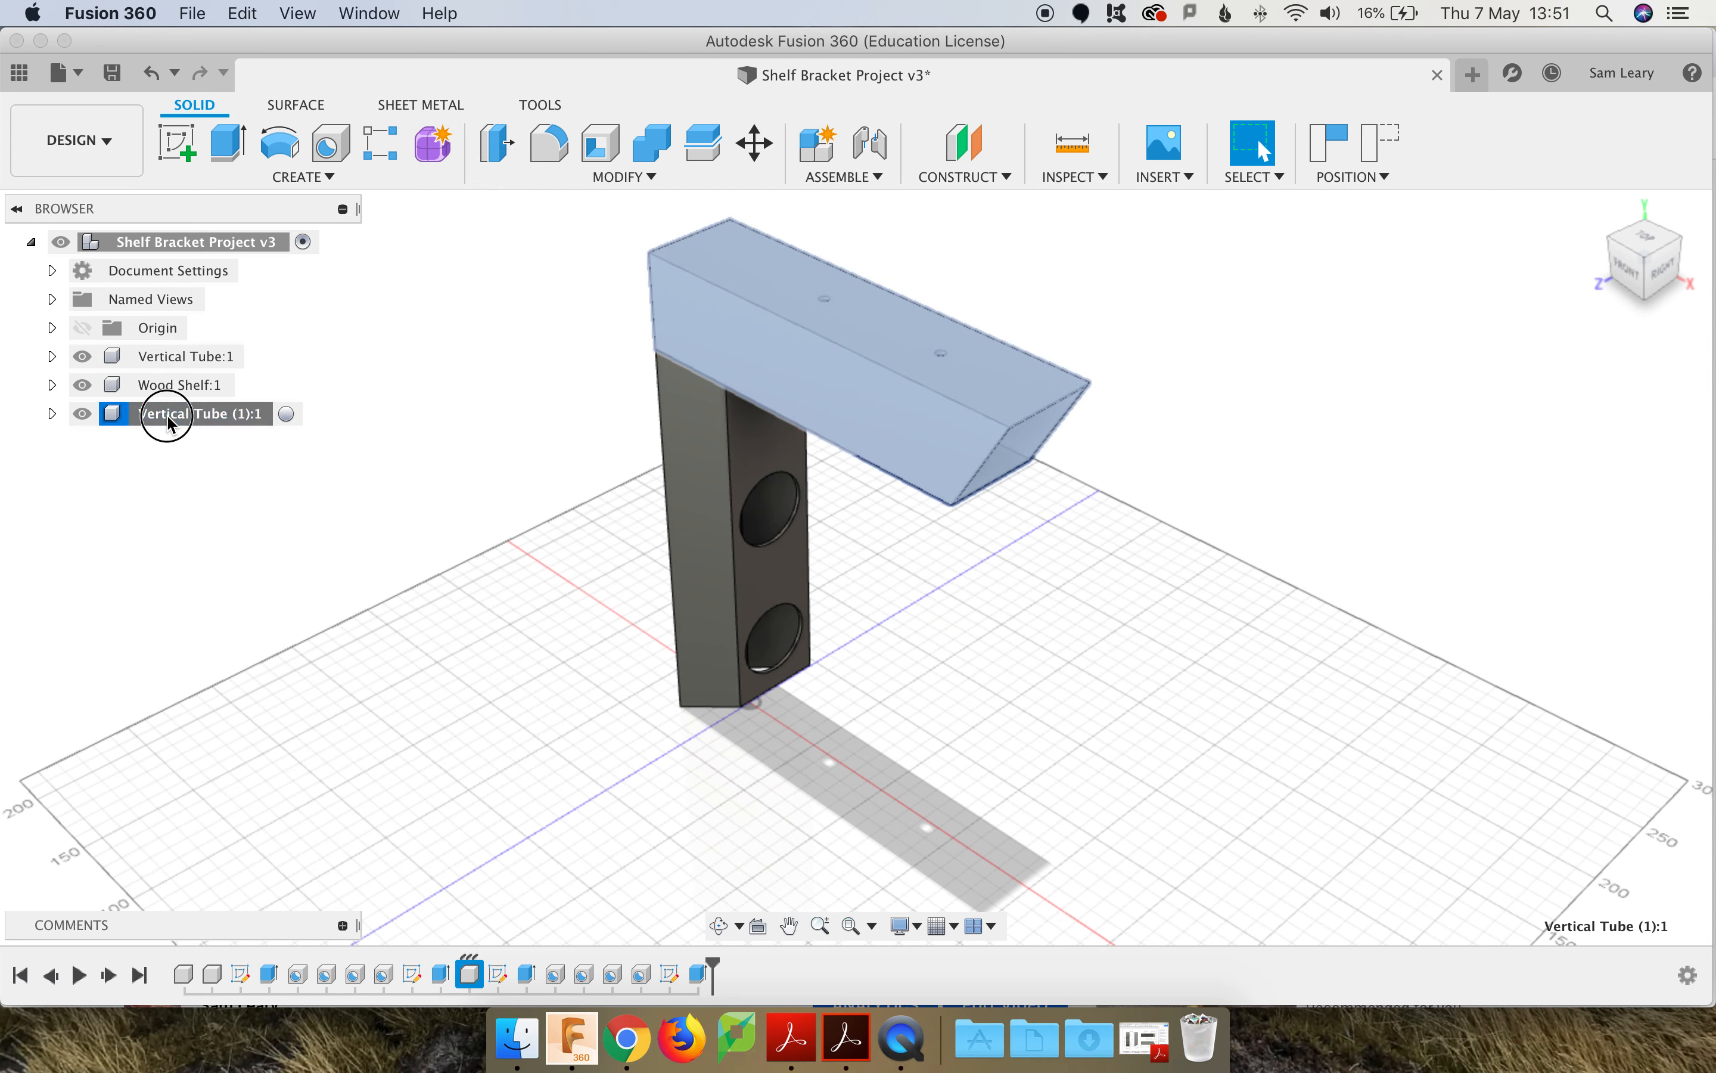
double_click(193, 415)
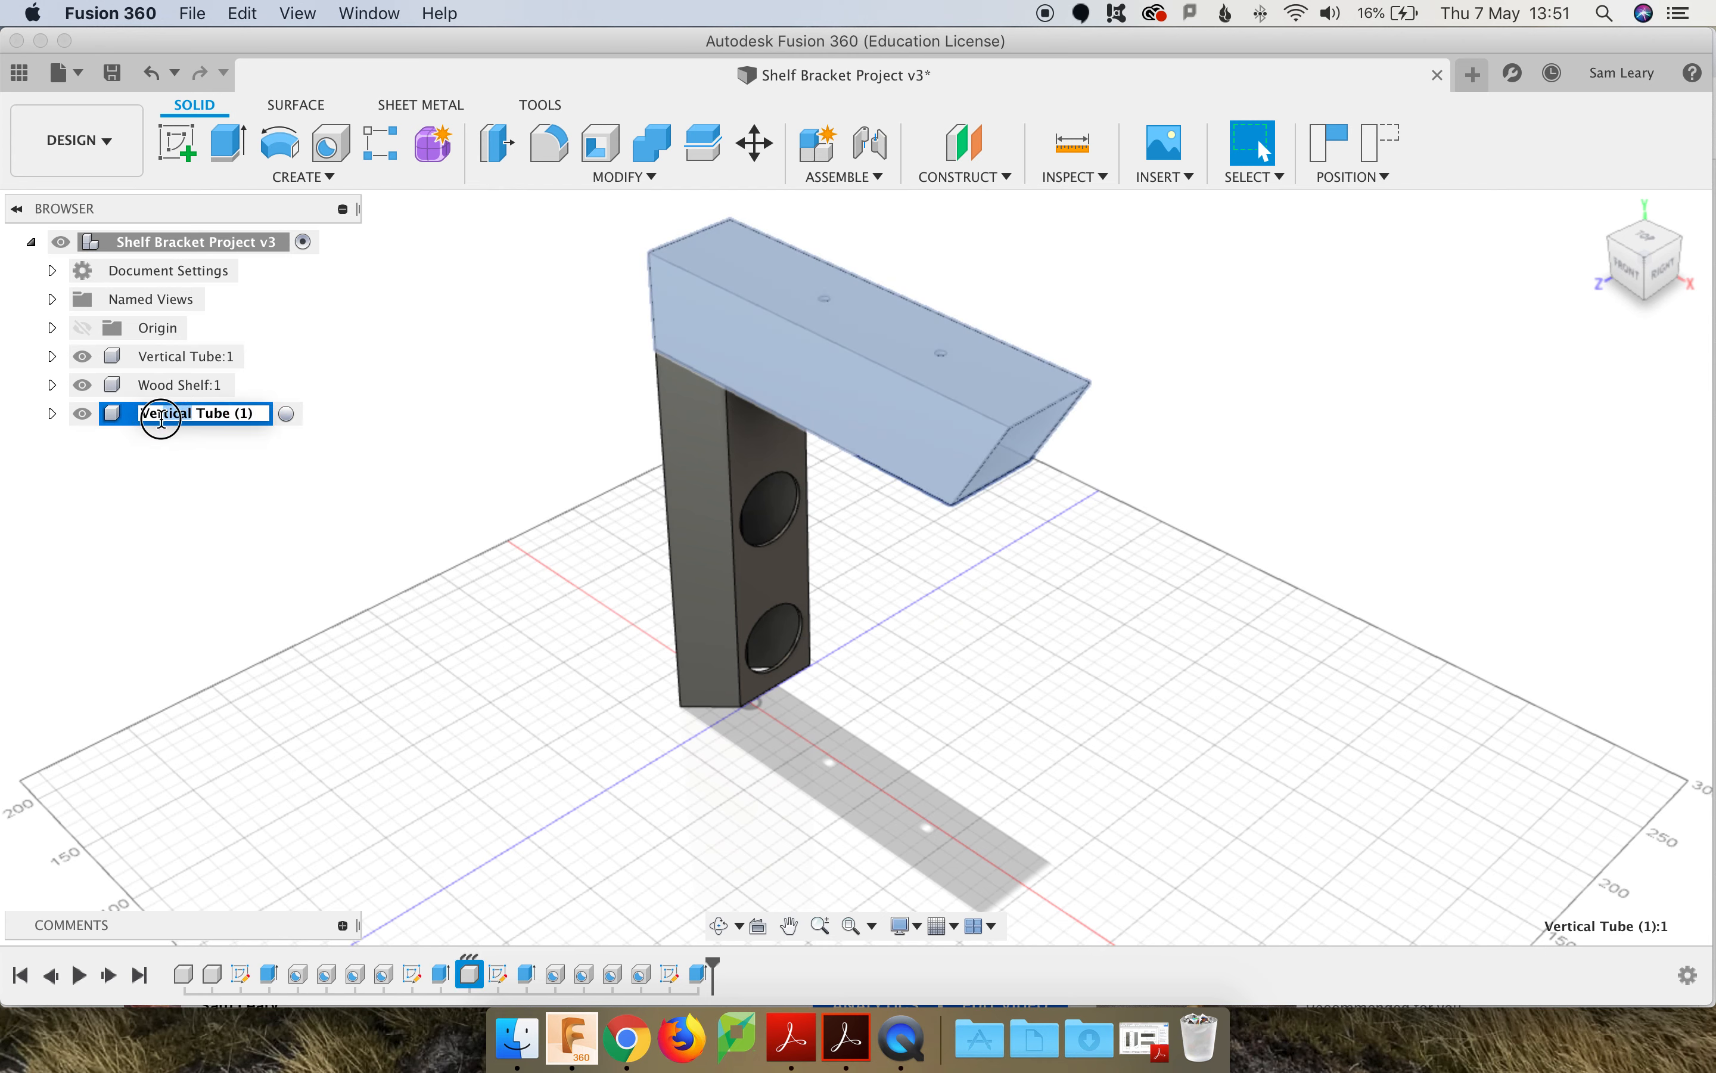
type("Horizontal")
key("Return")
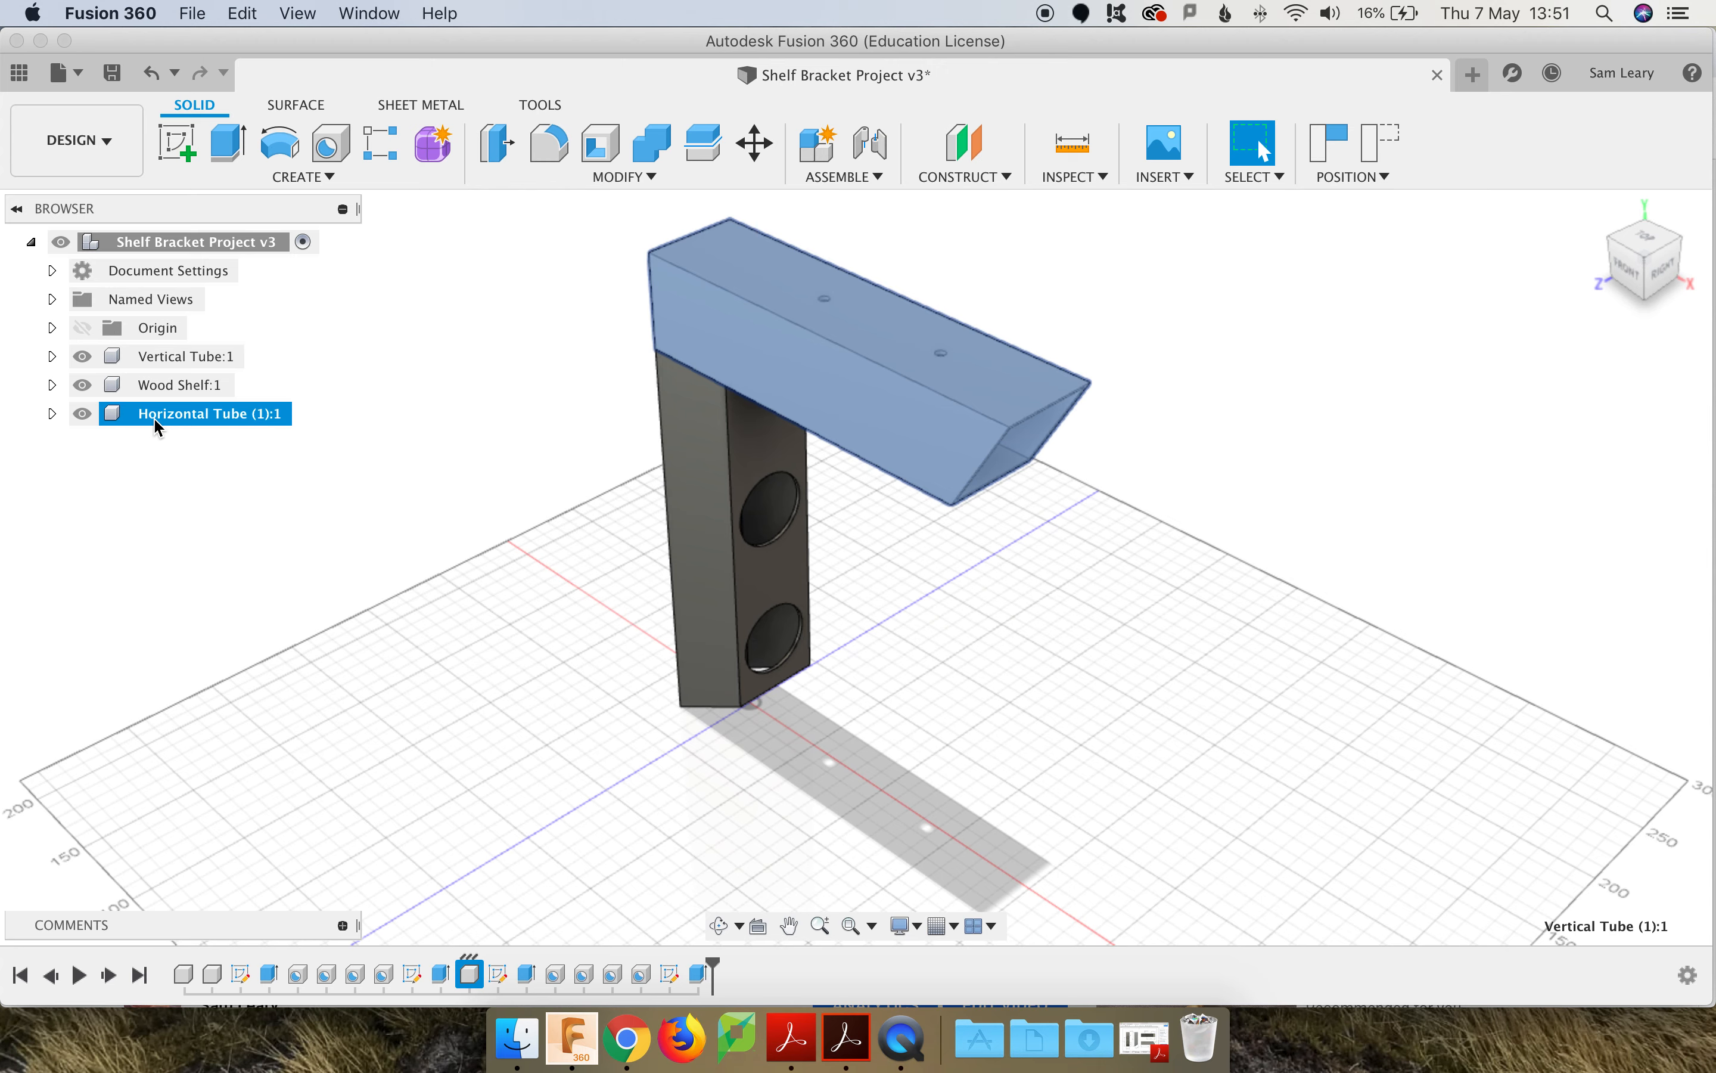
left_click(455, 559)
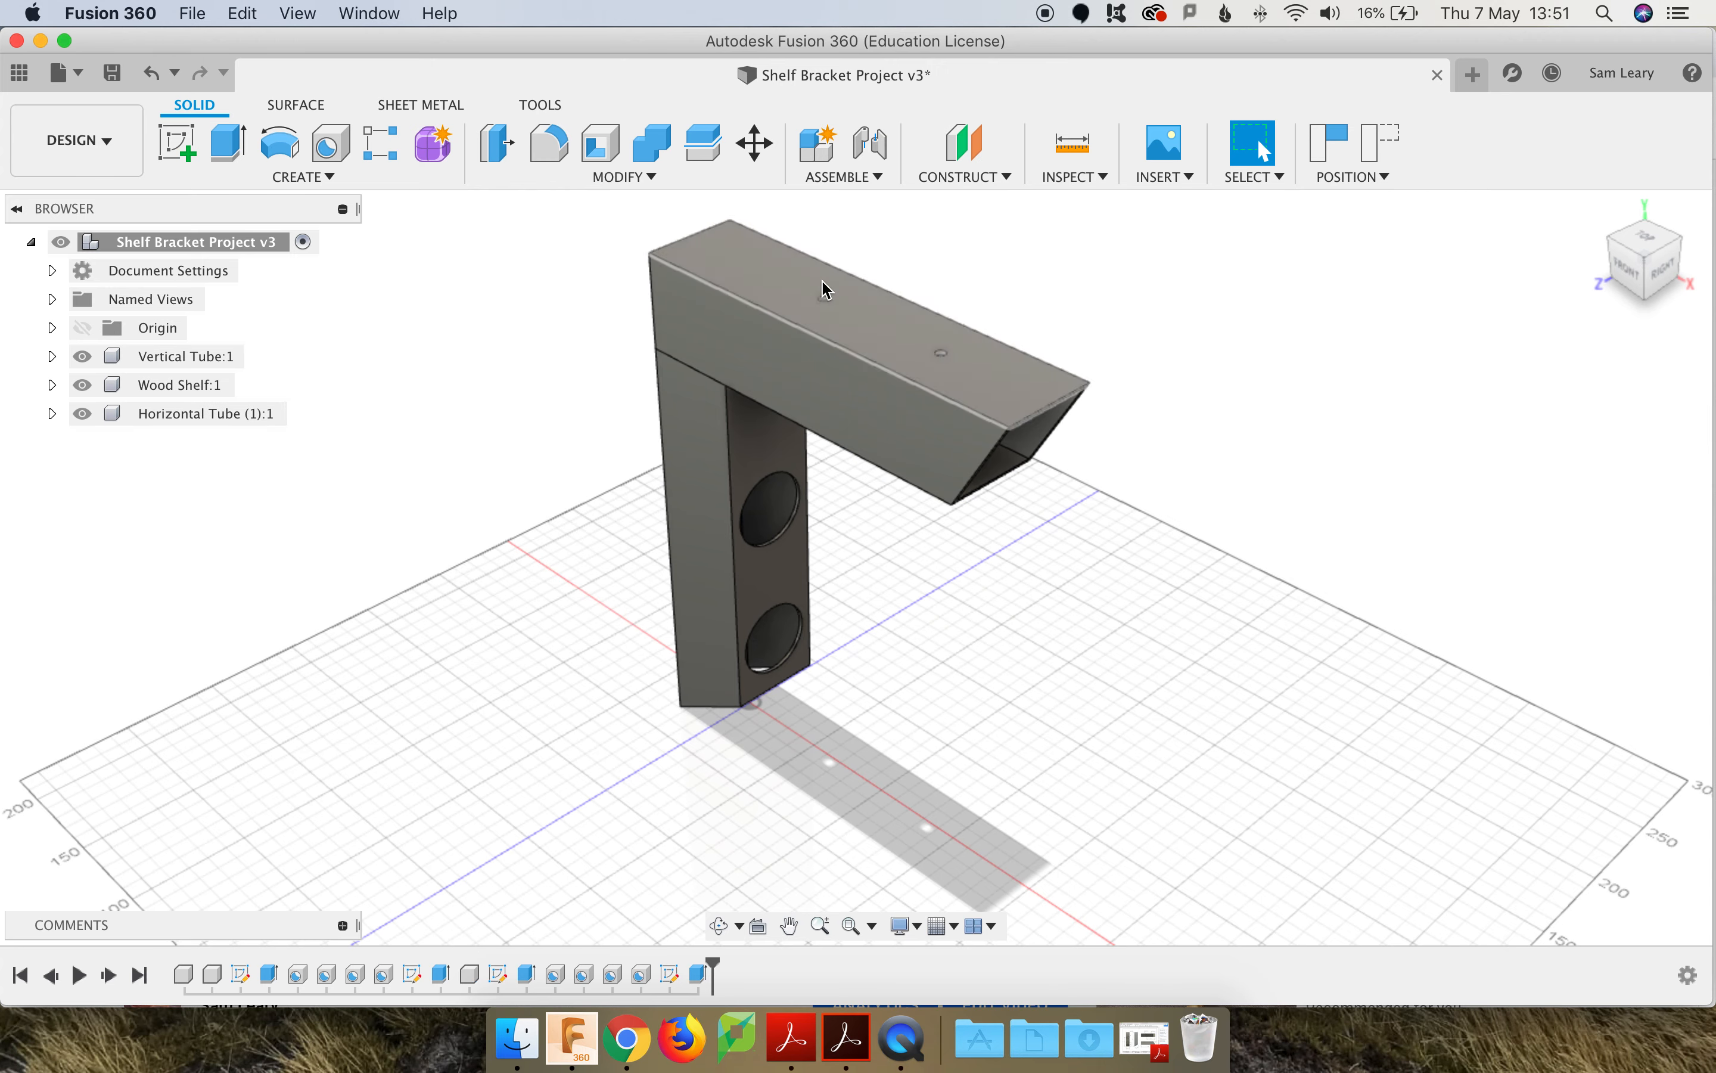
Step: Activate the Wood Shelf component and check the shelf's dimensions on Sheet1 of the Y10 Bracket drawing in Acrobat Reader
left_click(237, 387)
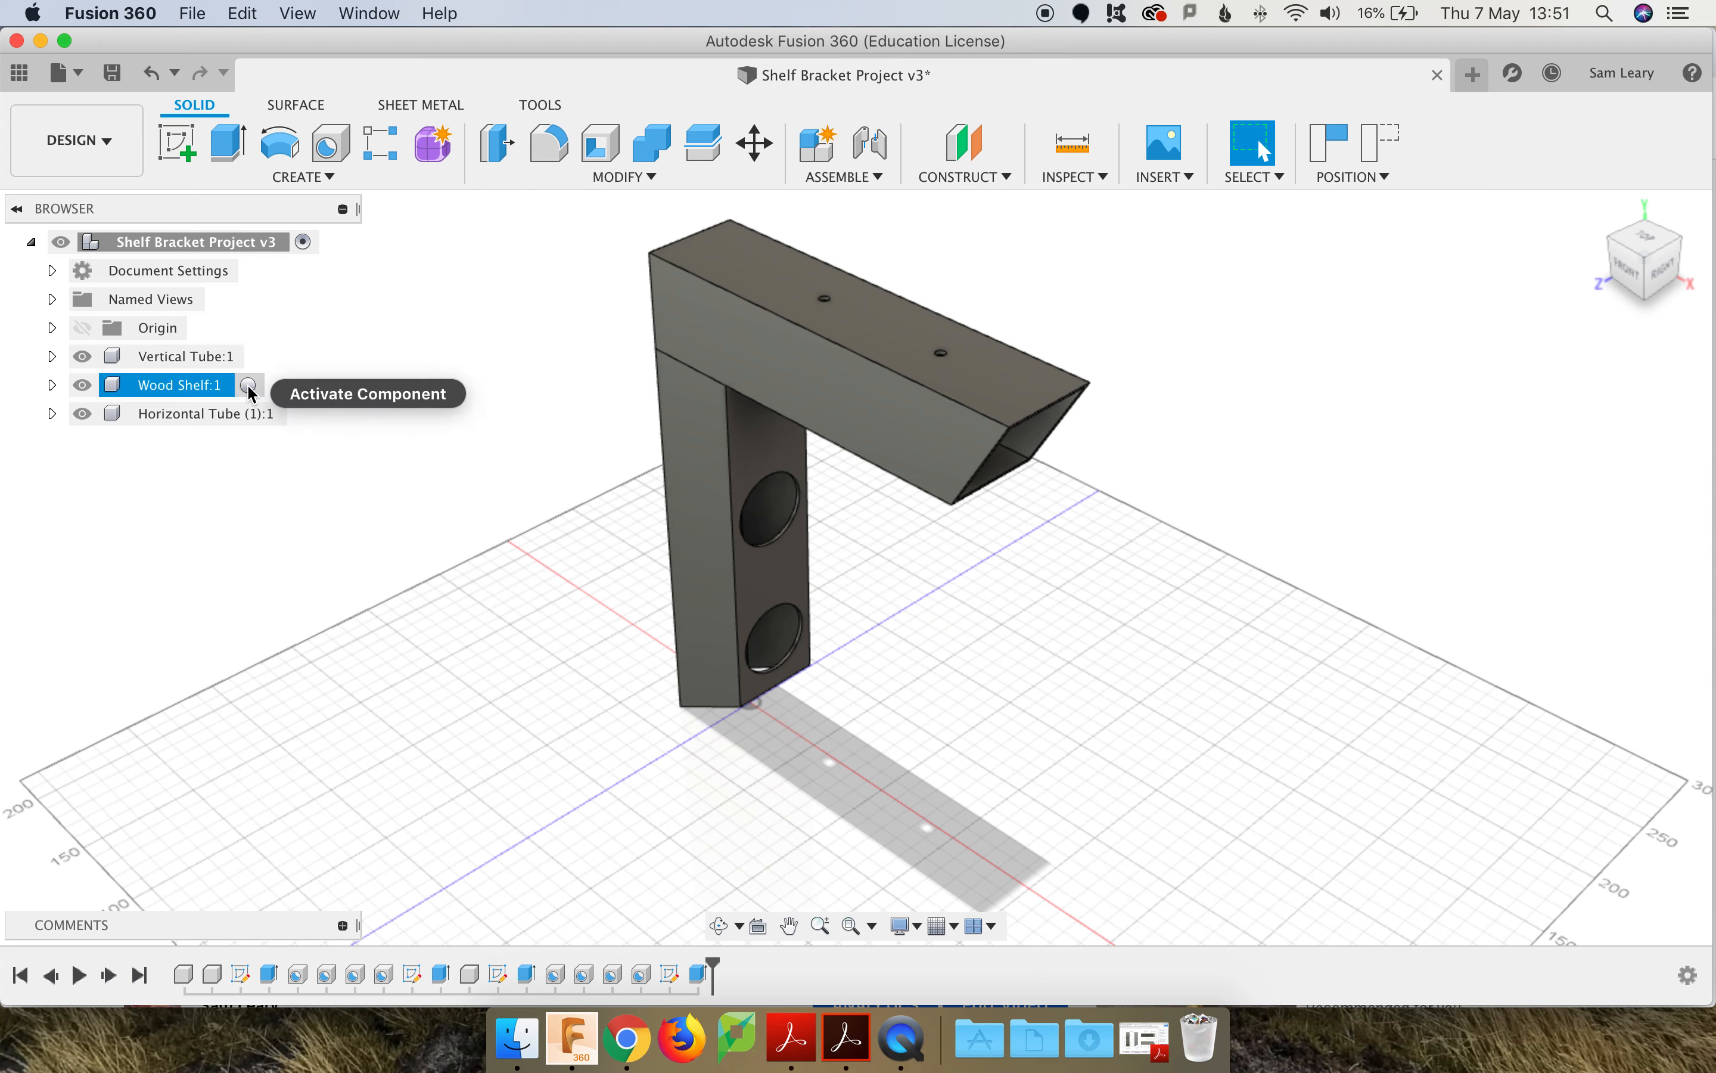
left_click(250, 387)
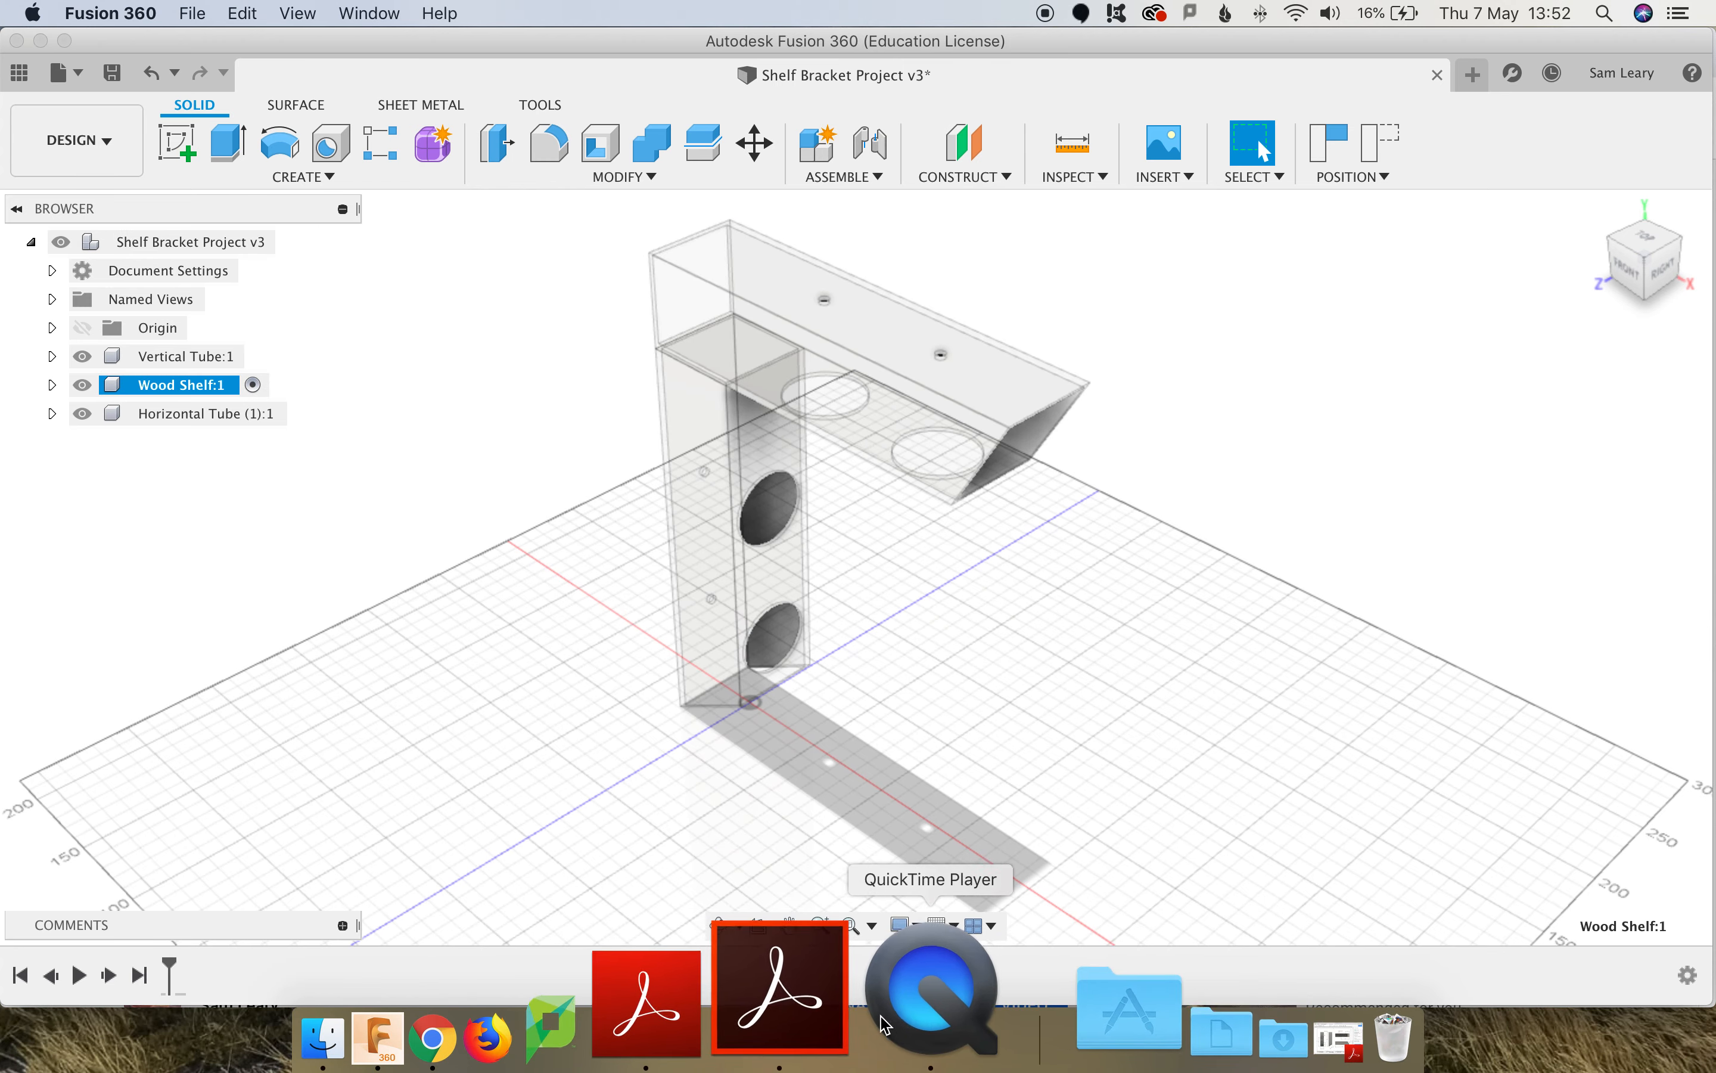
left_click(787, 1001)
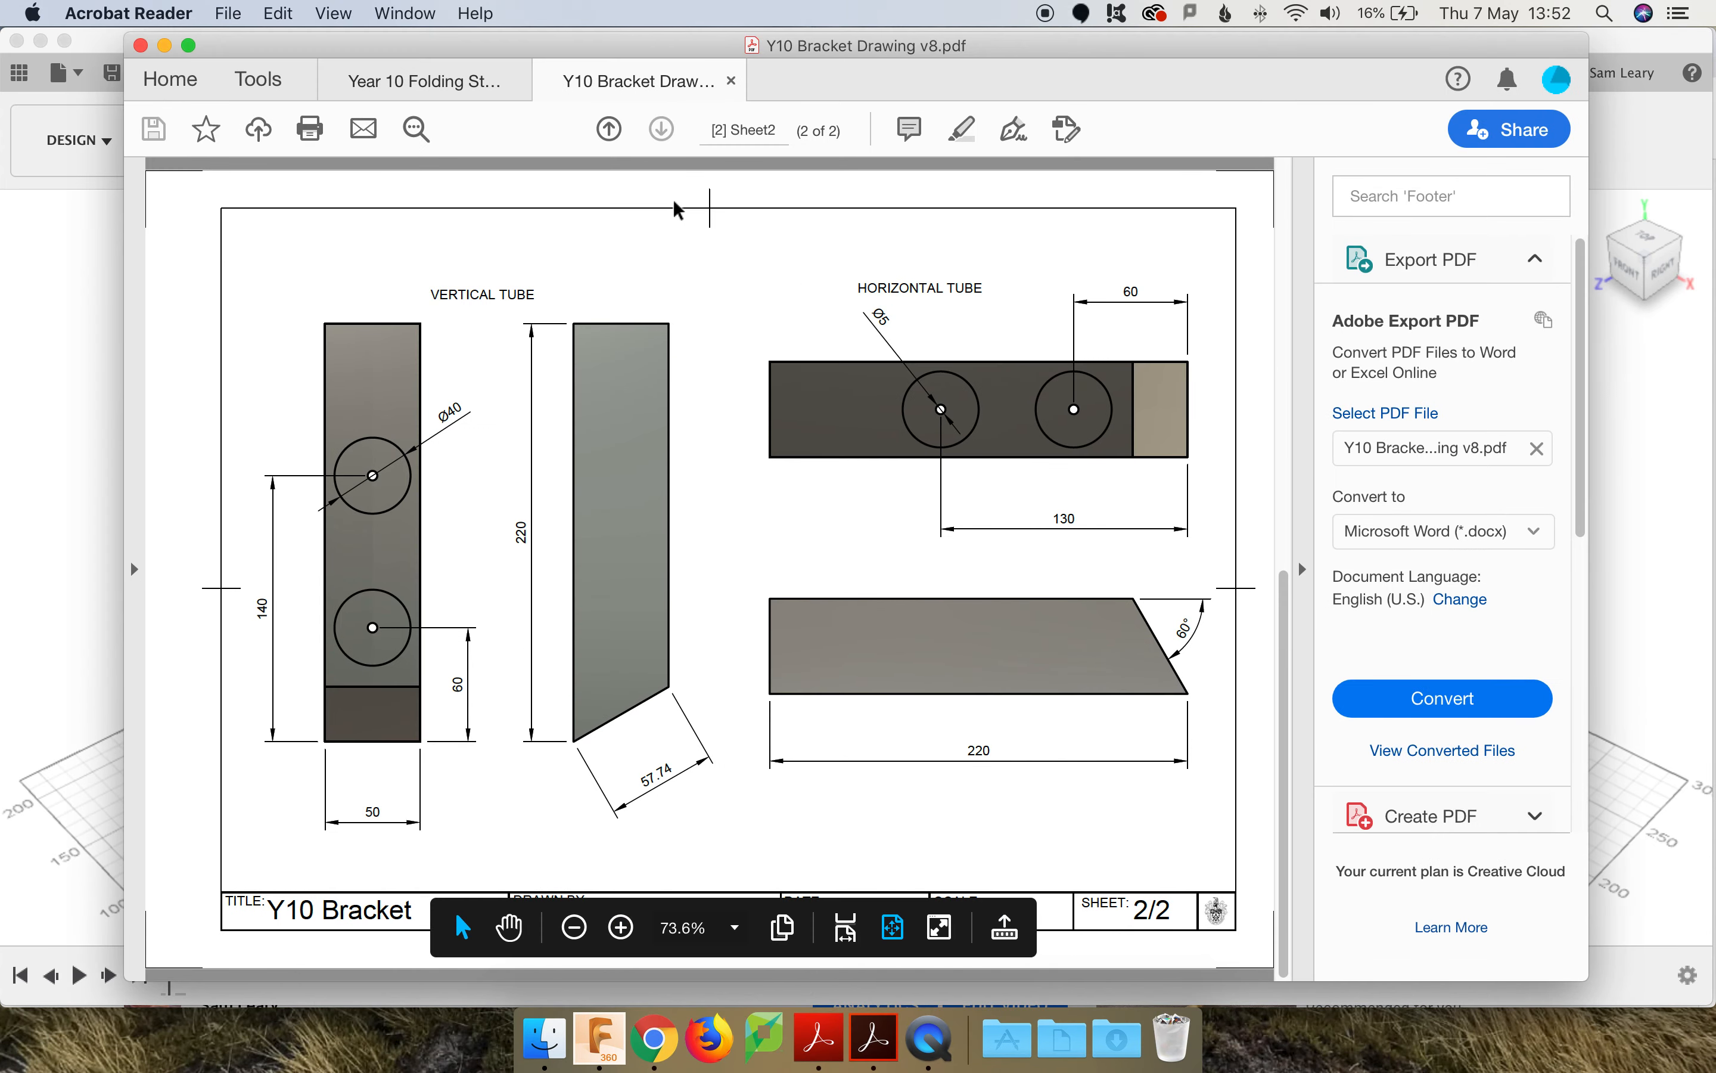
left_click(608, 130)
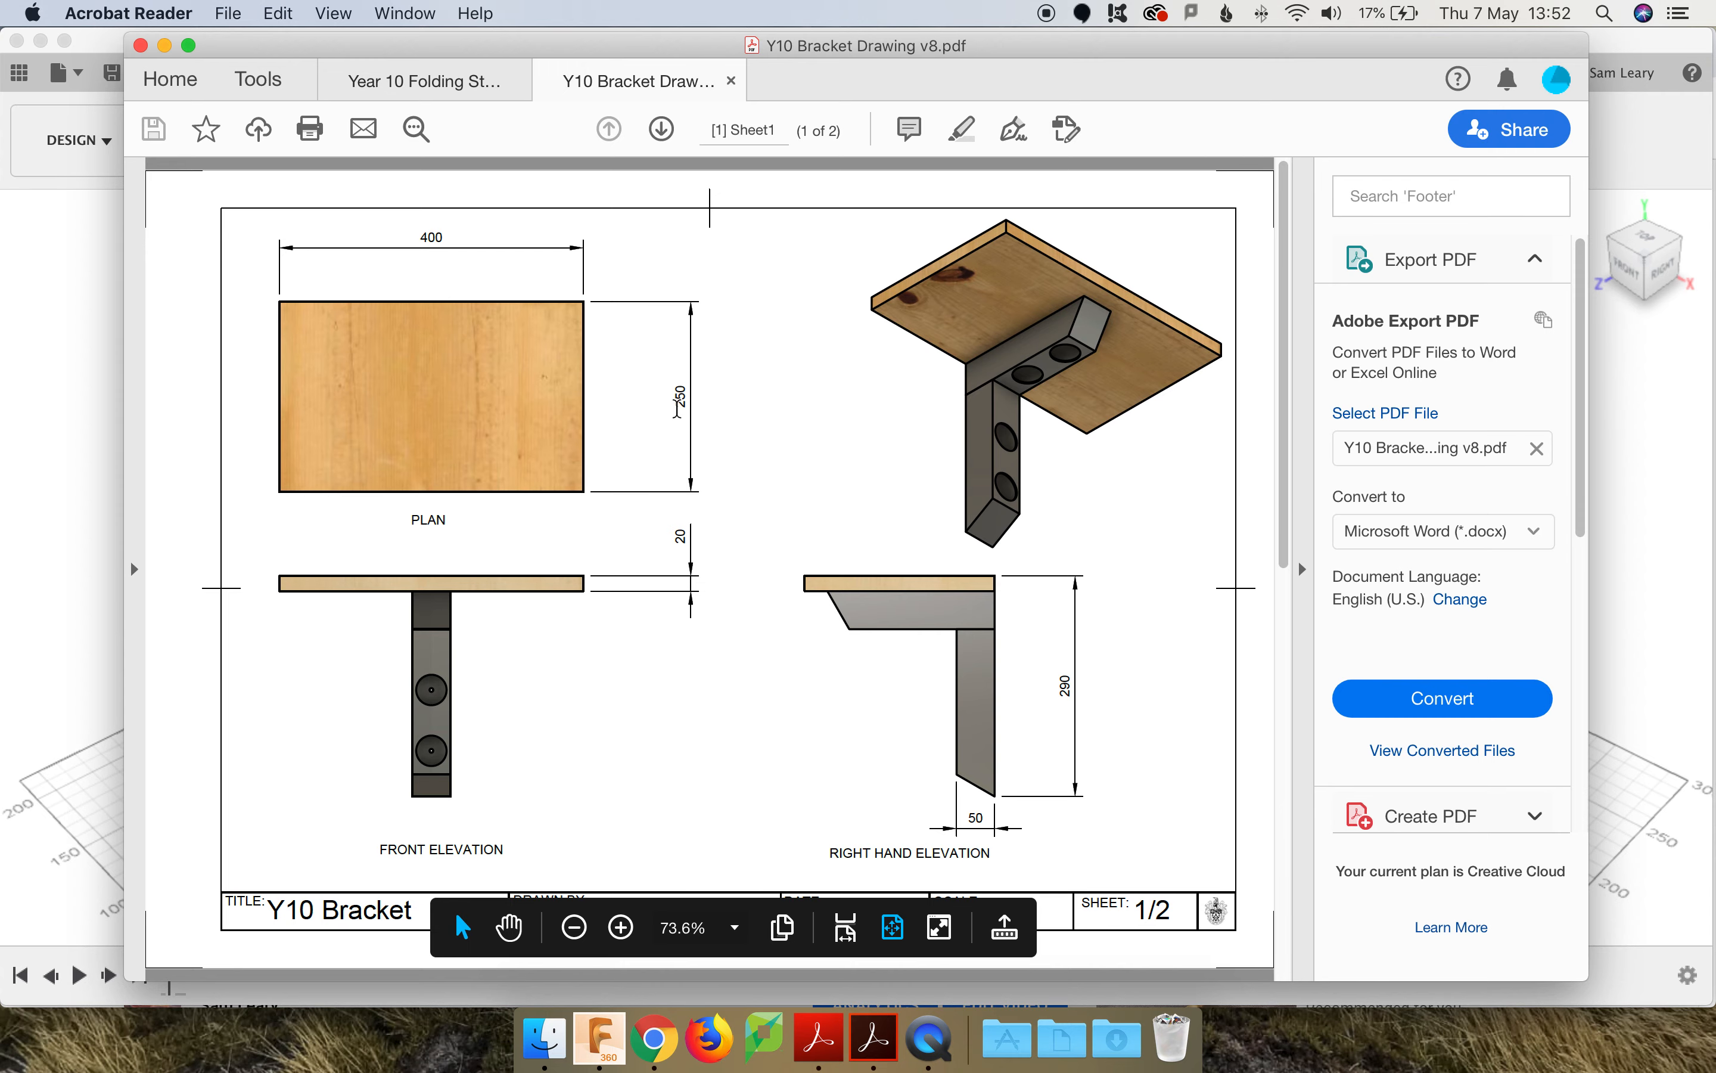
left_click(168, 47)
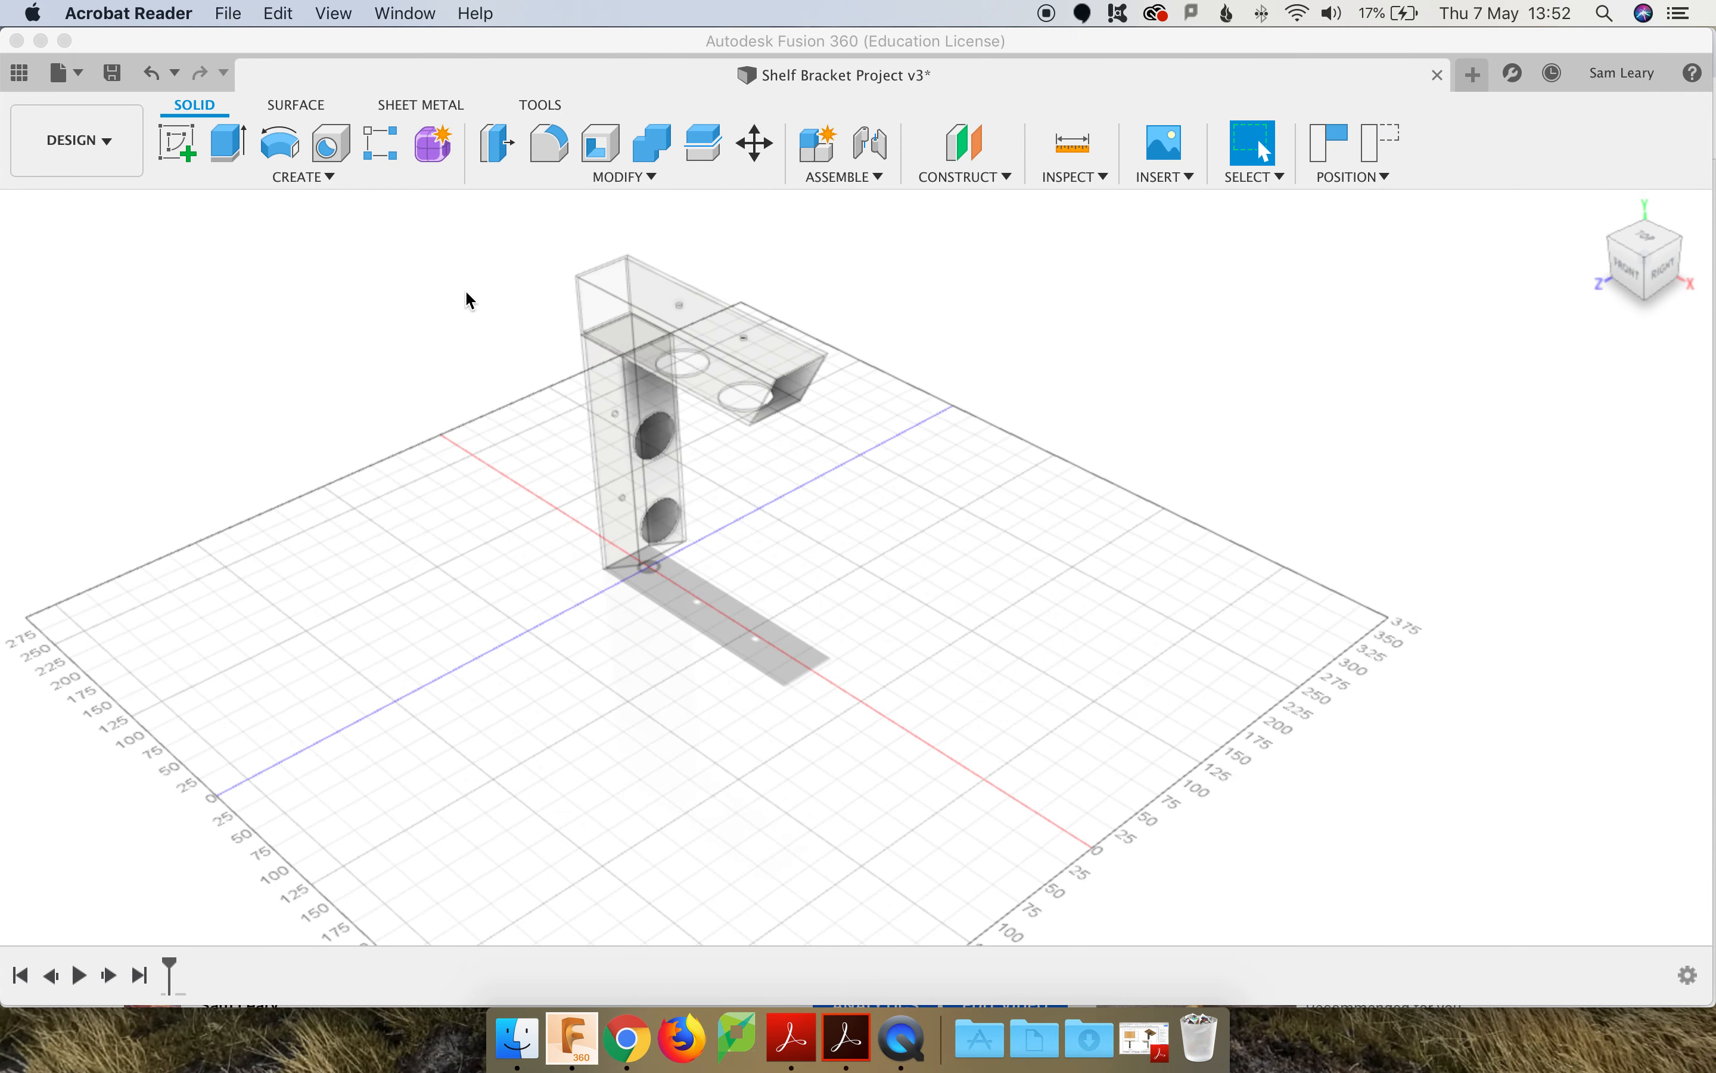
left_click(462, 339)
middle_click_drag(478, 322, 702, 524)
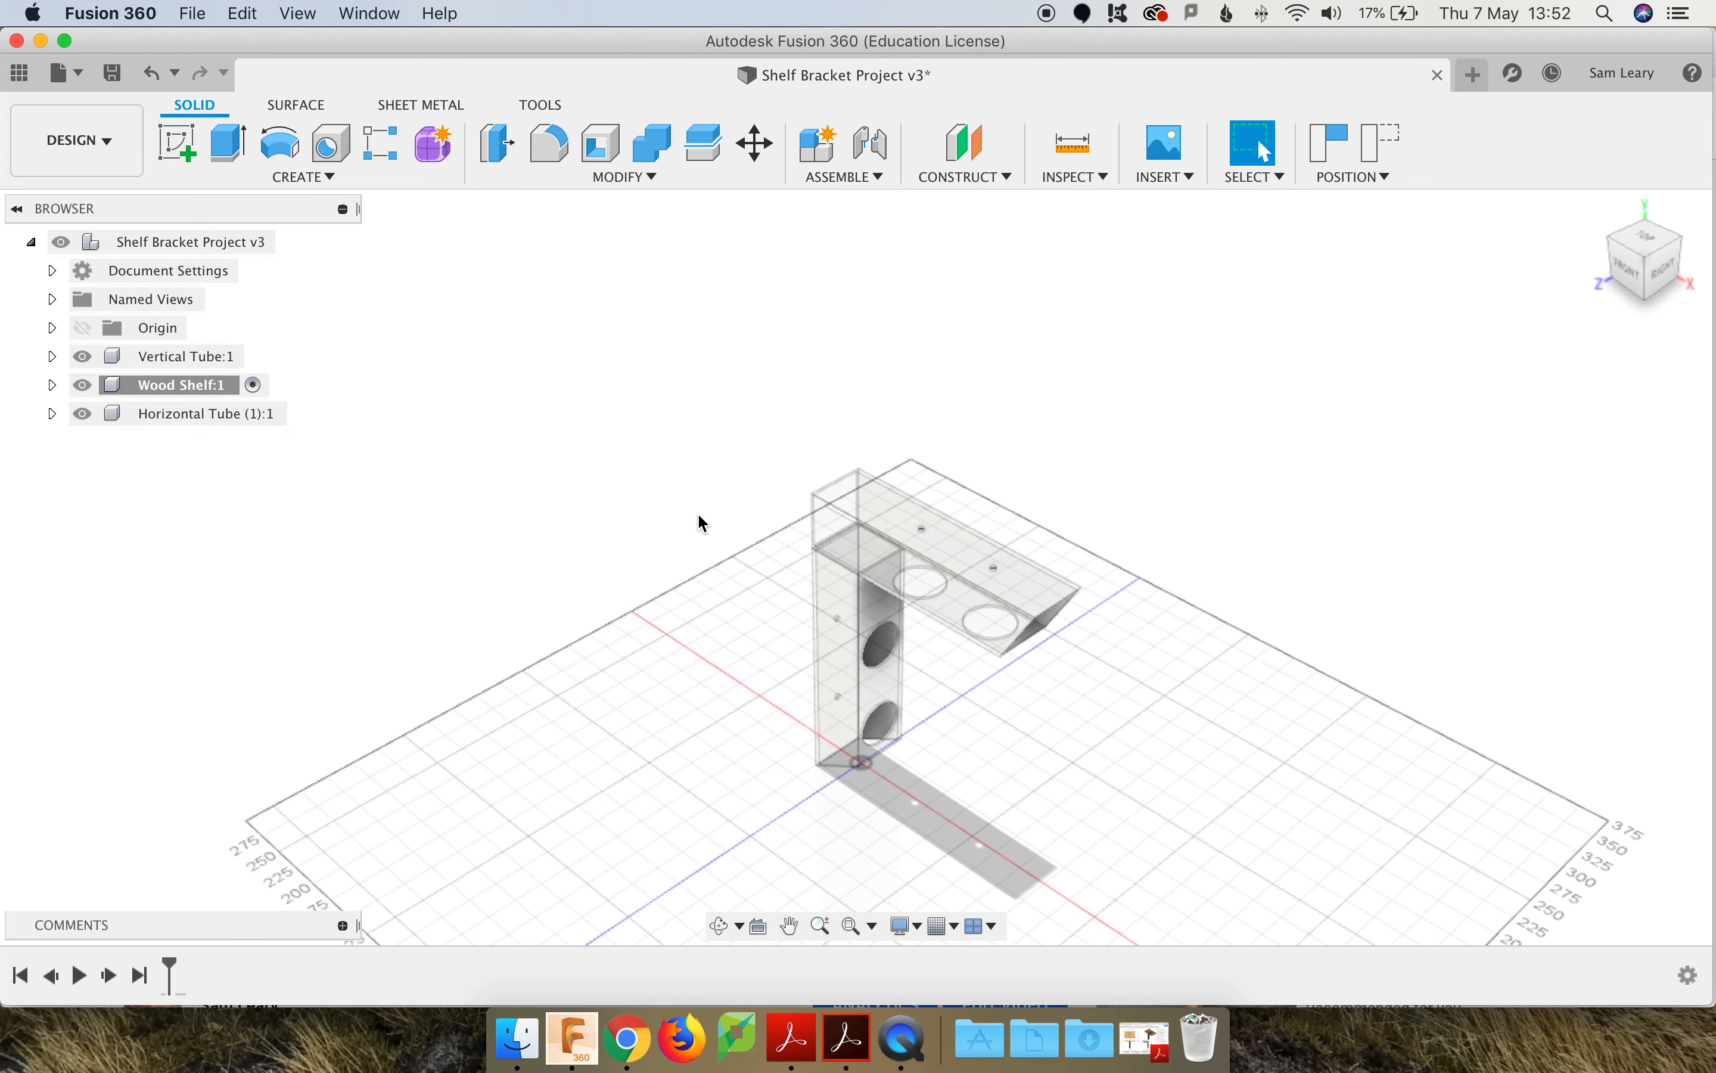
left_click(237, 388)
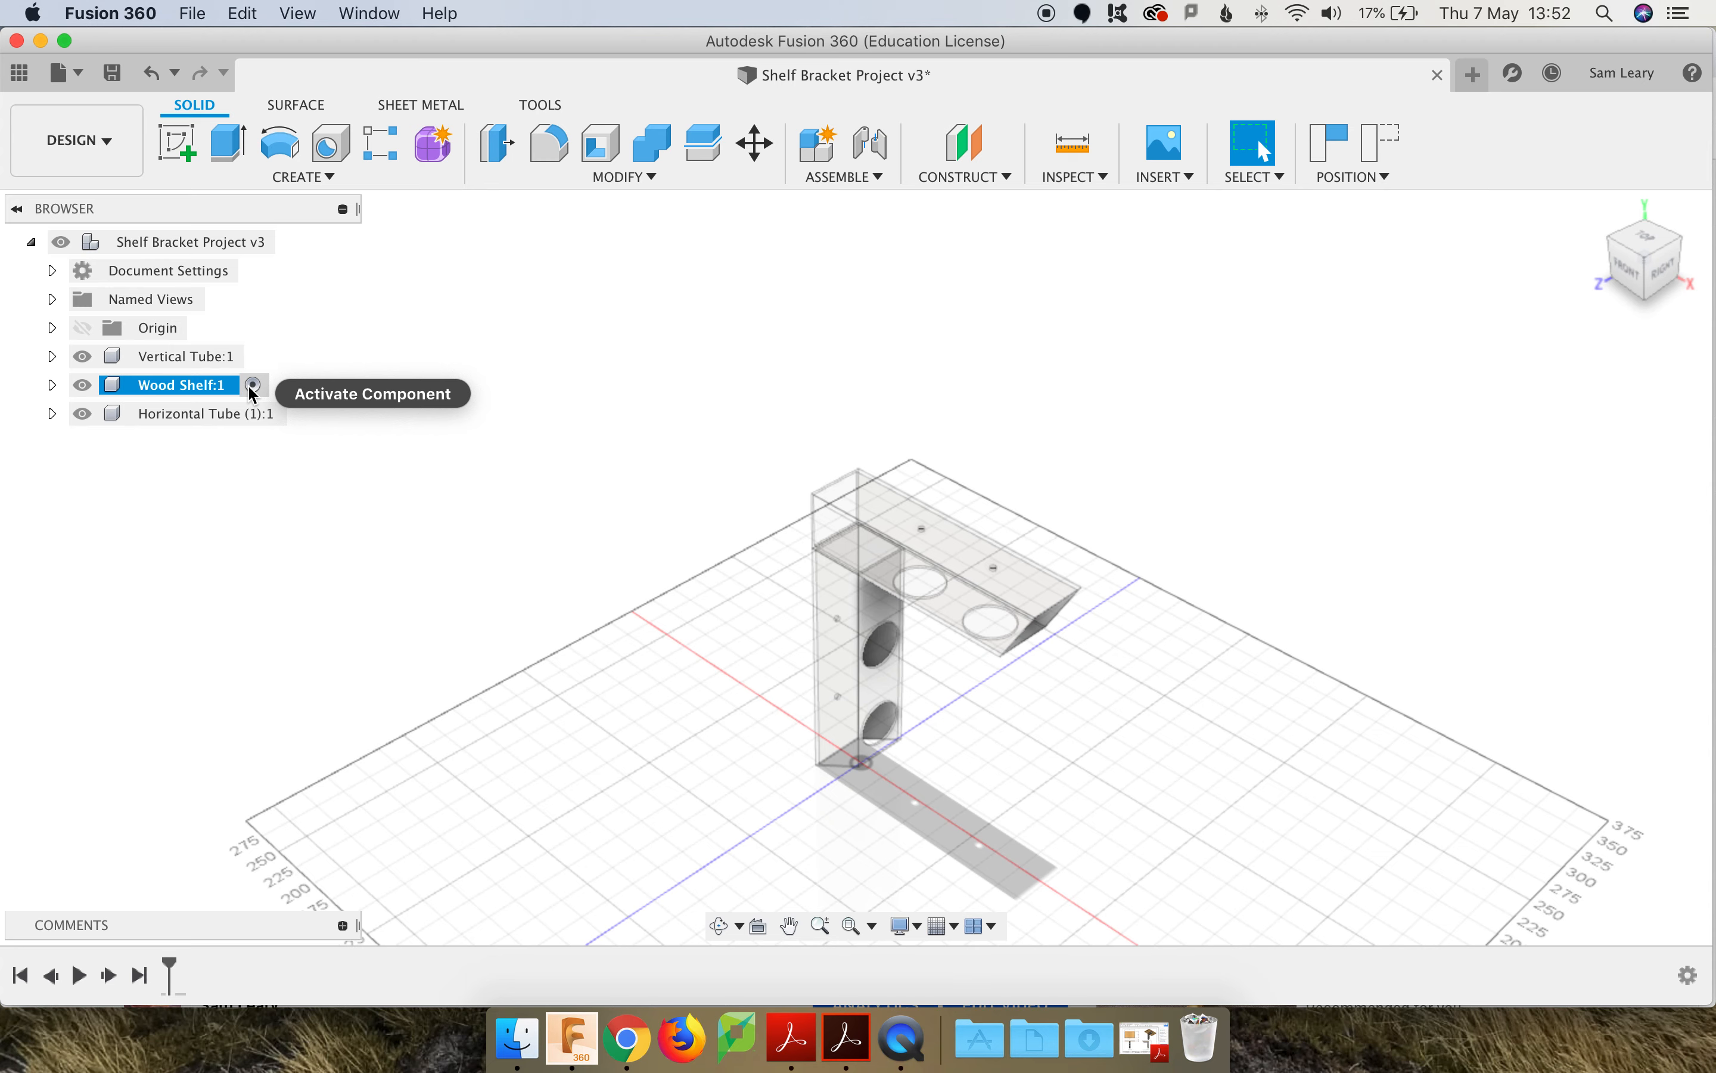
left_click(253, 387)
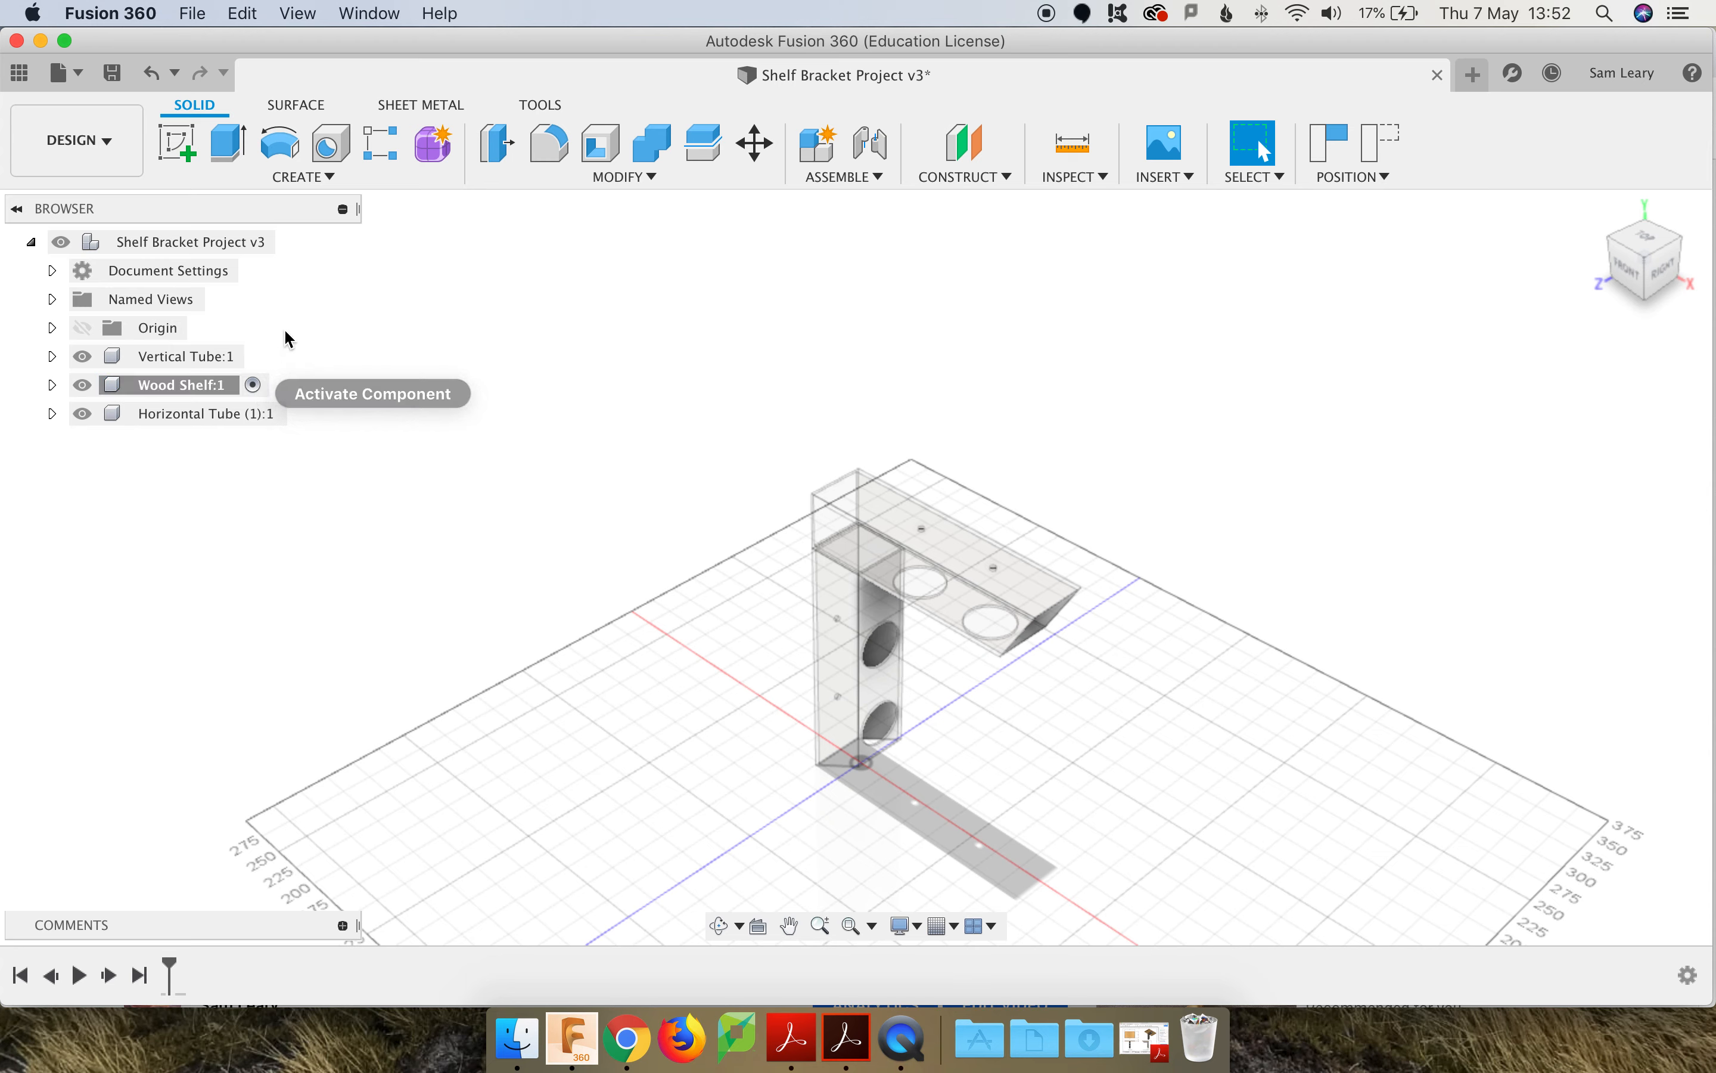
Step: Start a sketch for the wood shelf on the horizontal tube's top face, capturing the moved components' current position
left_click(182, 142)
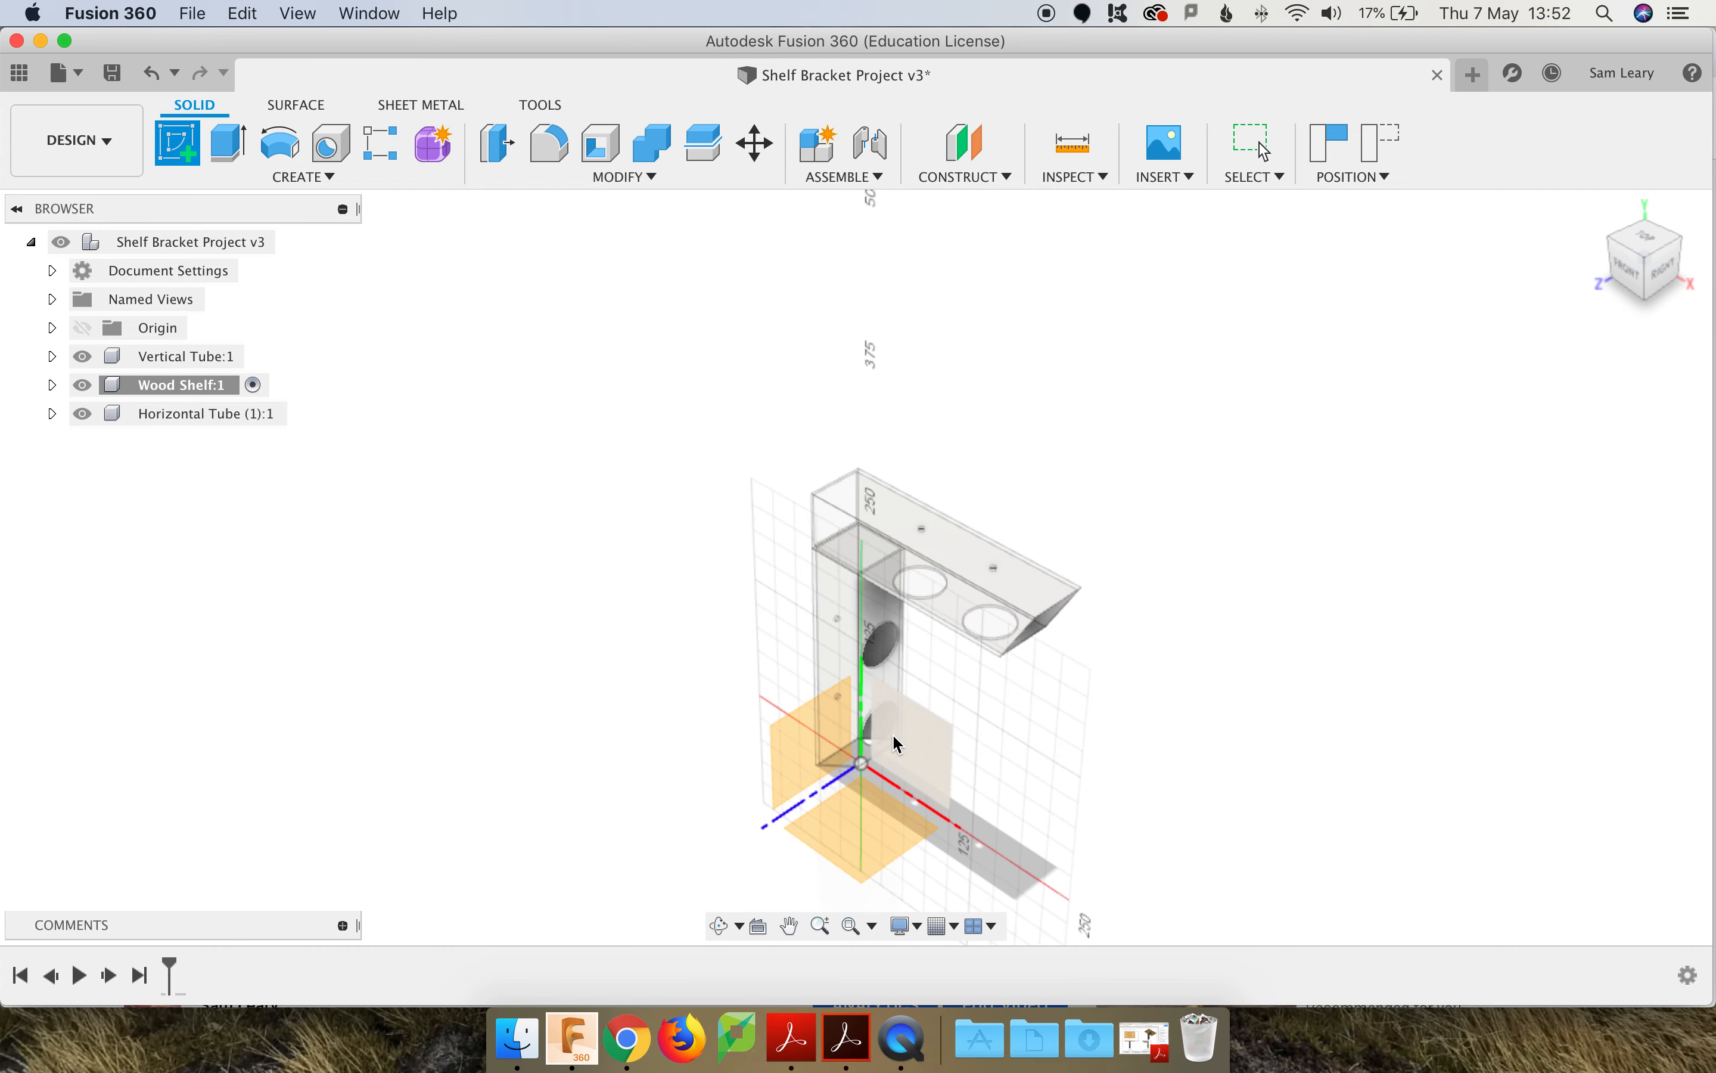
left_click(911, 745)
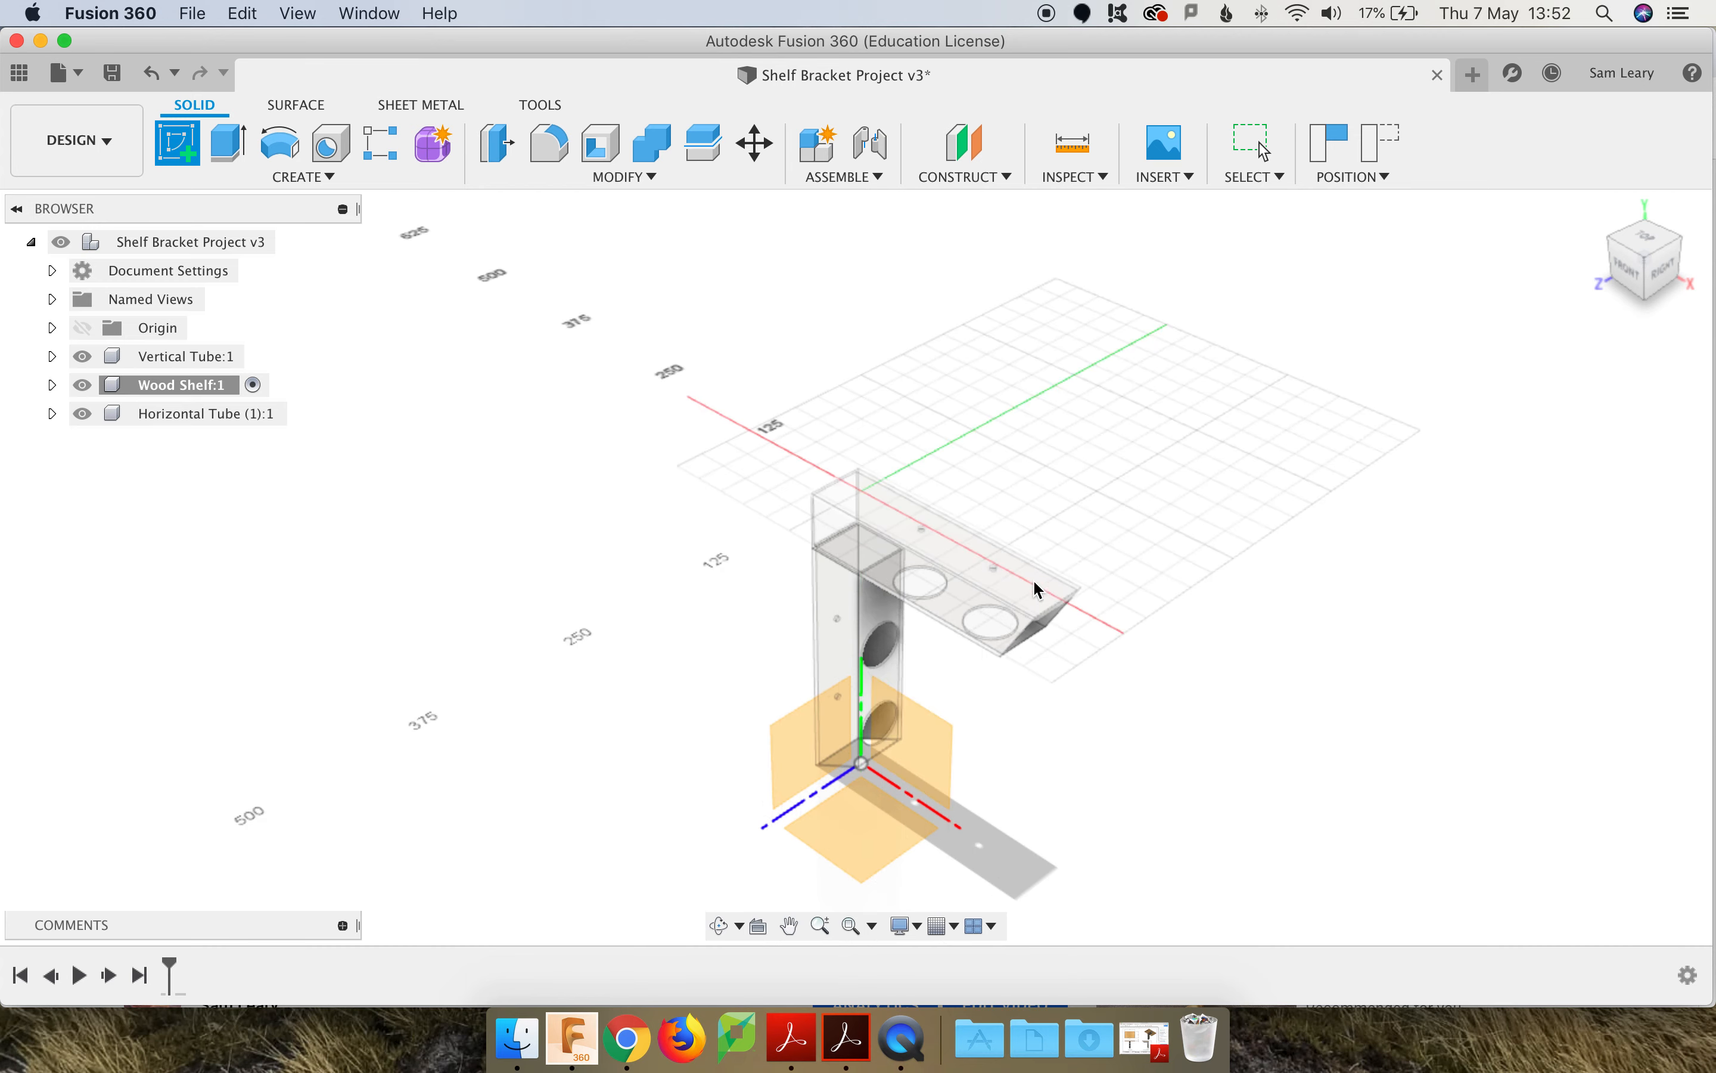
scroll(1025, 585, "up", 10)
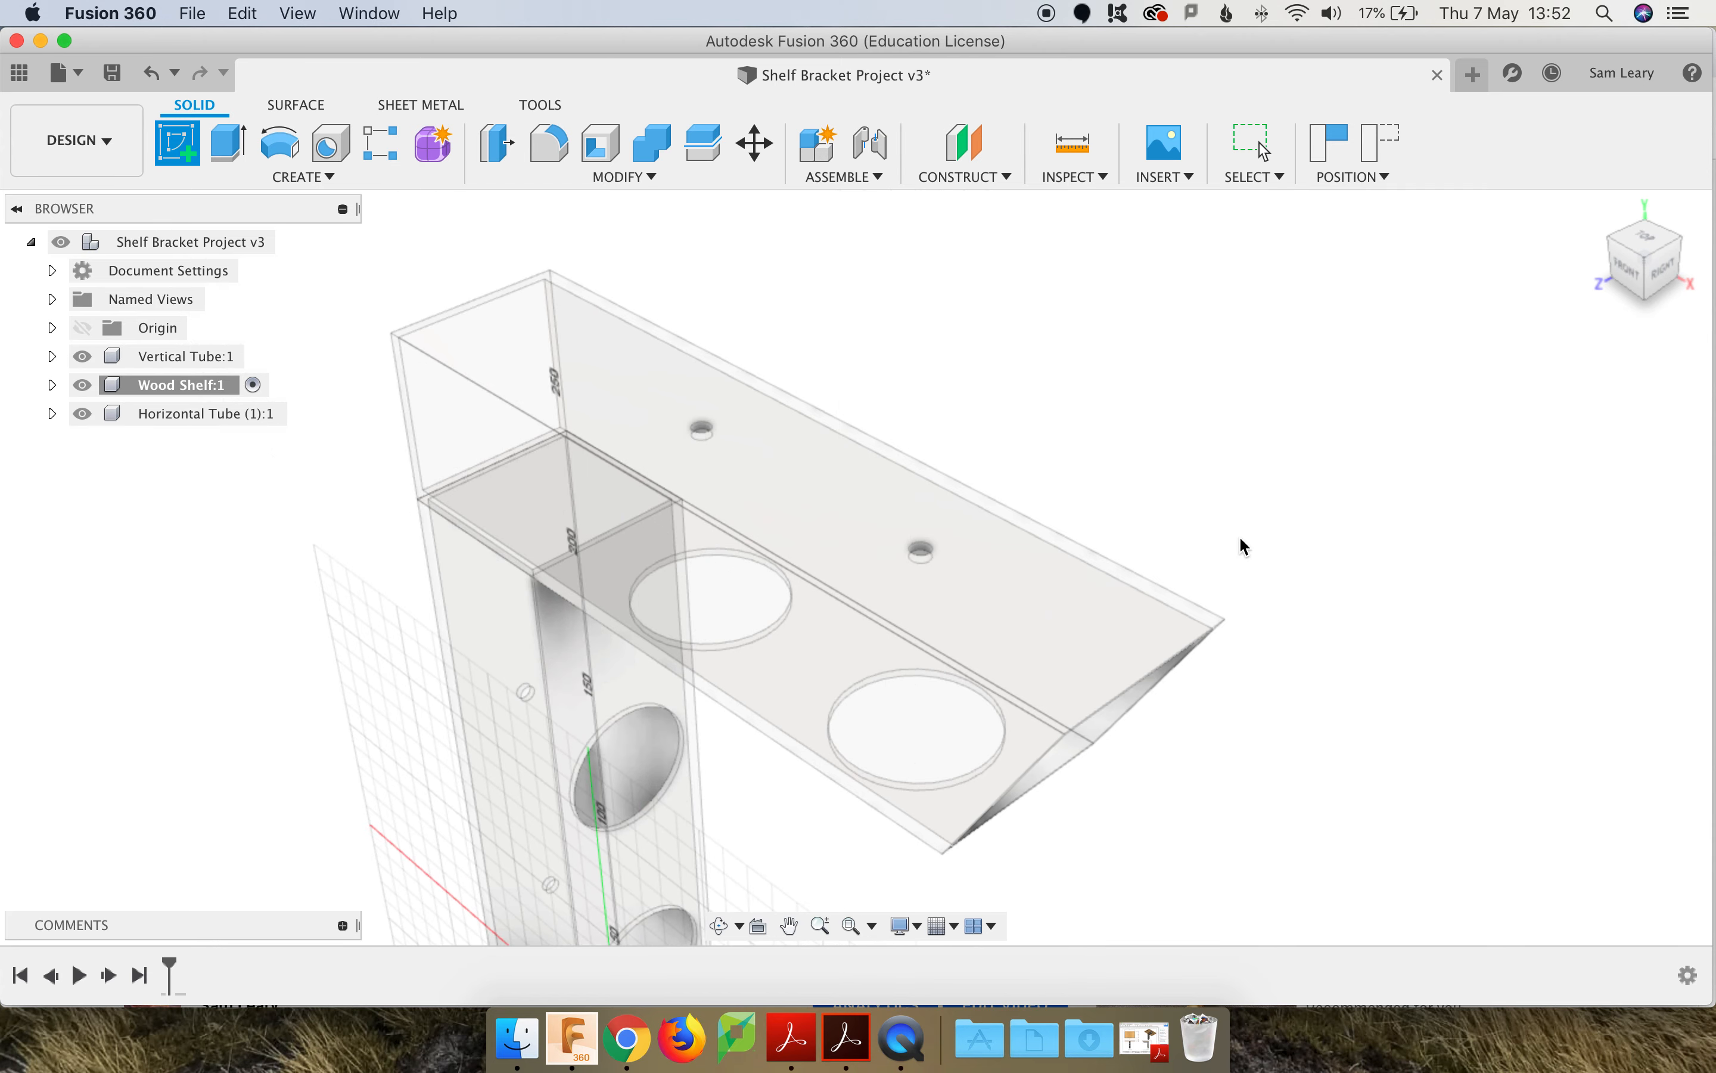
left_click(1068, 601)
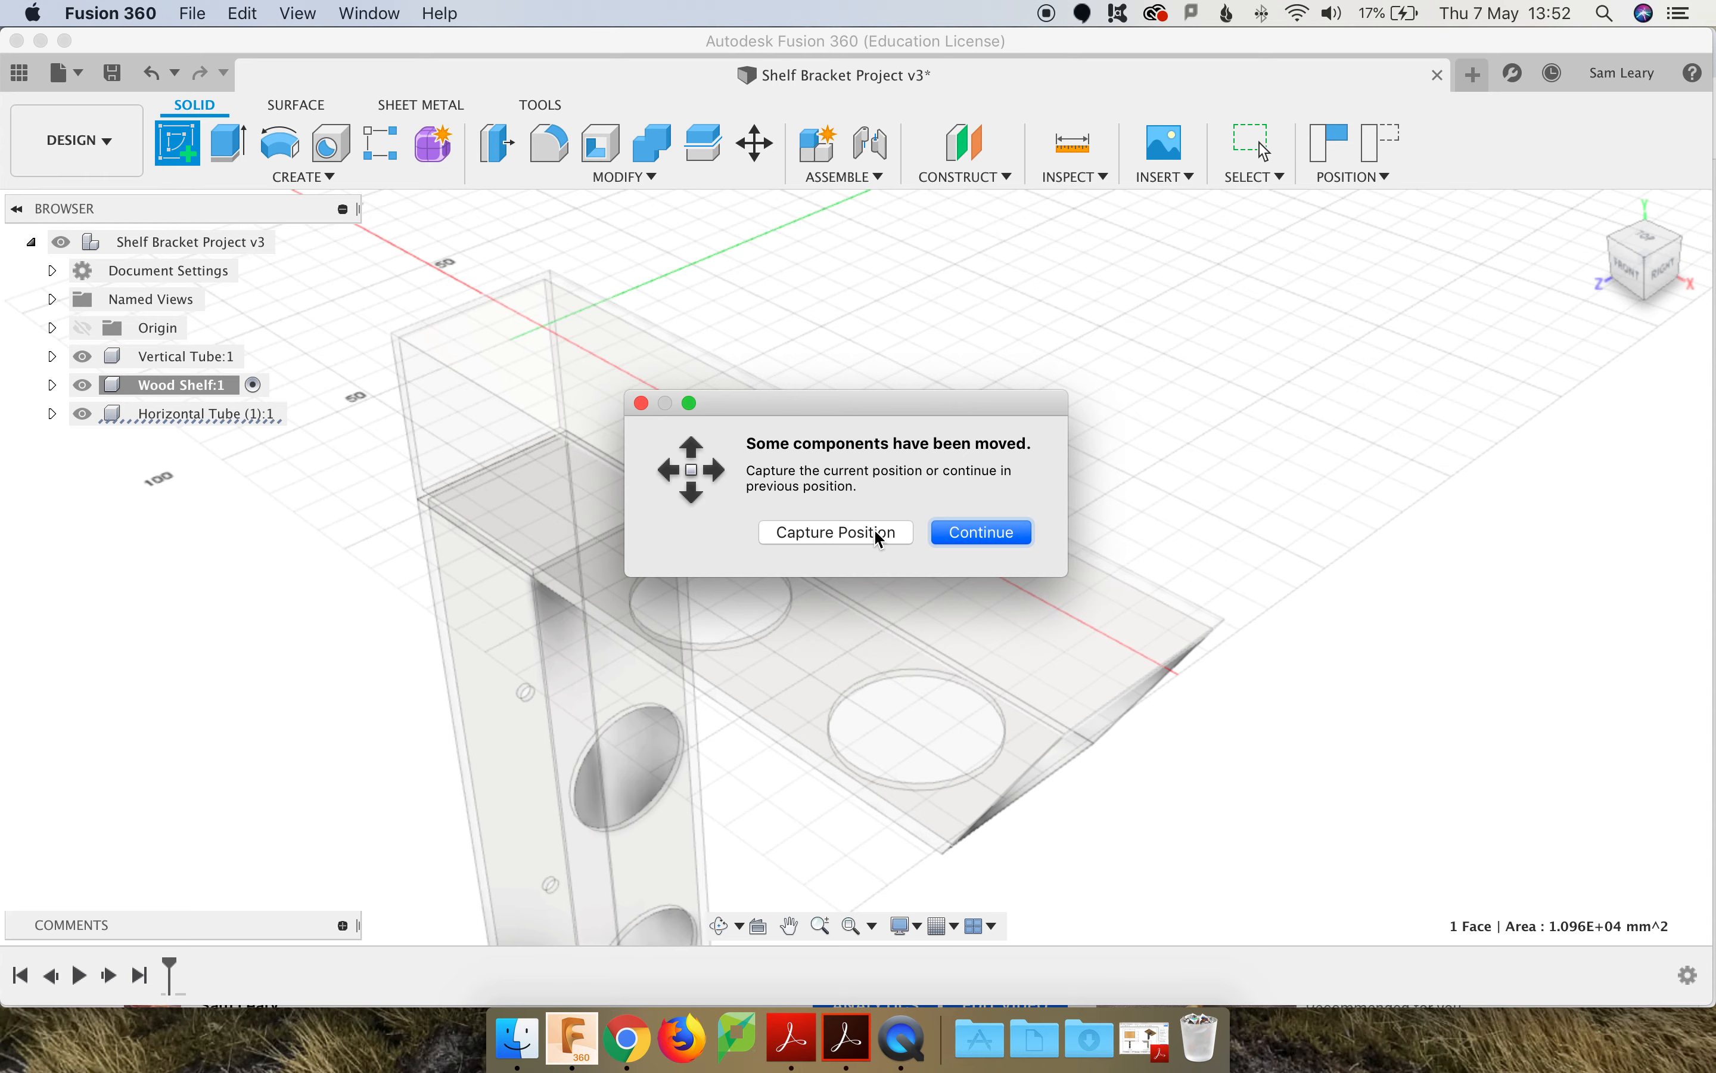
left_click(875, 532)
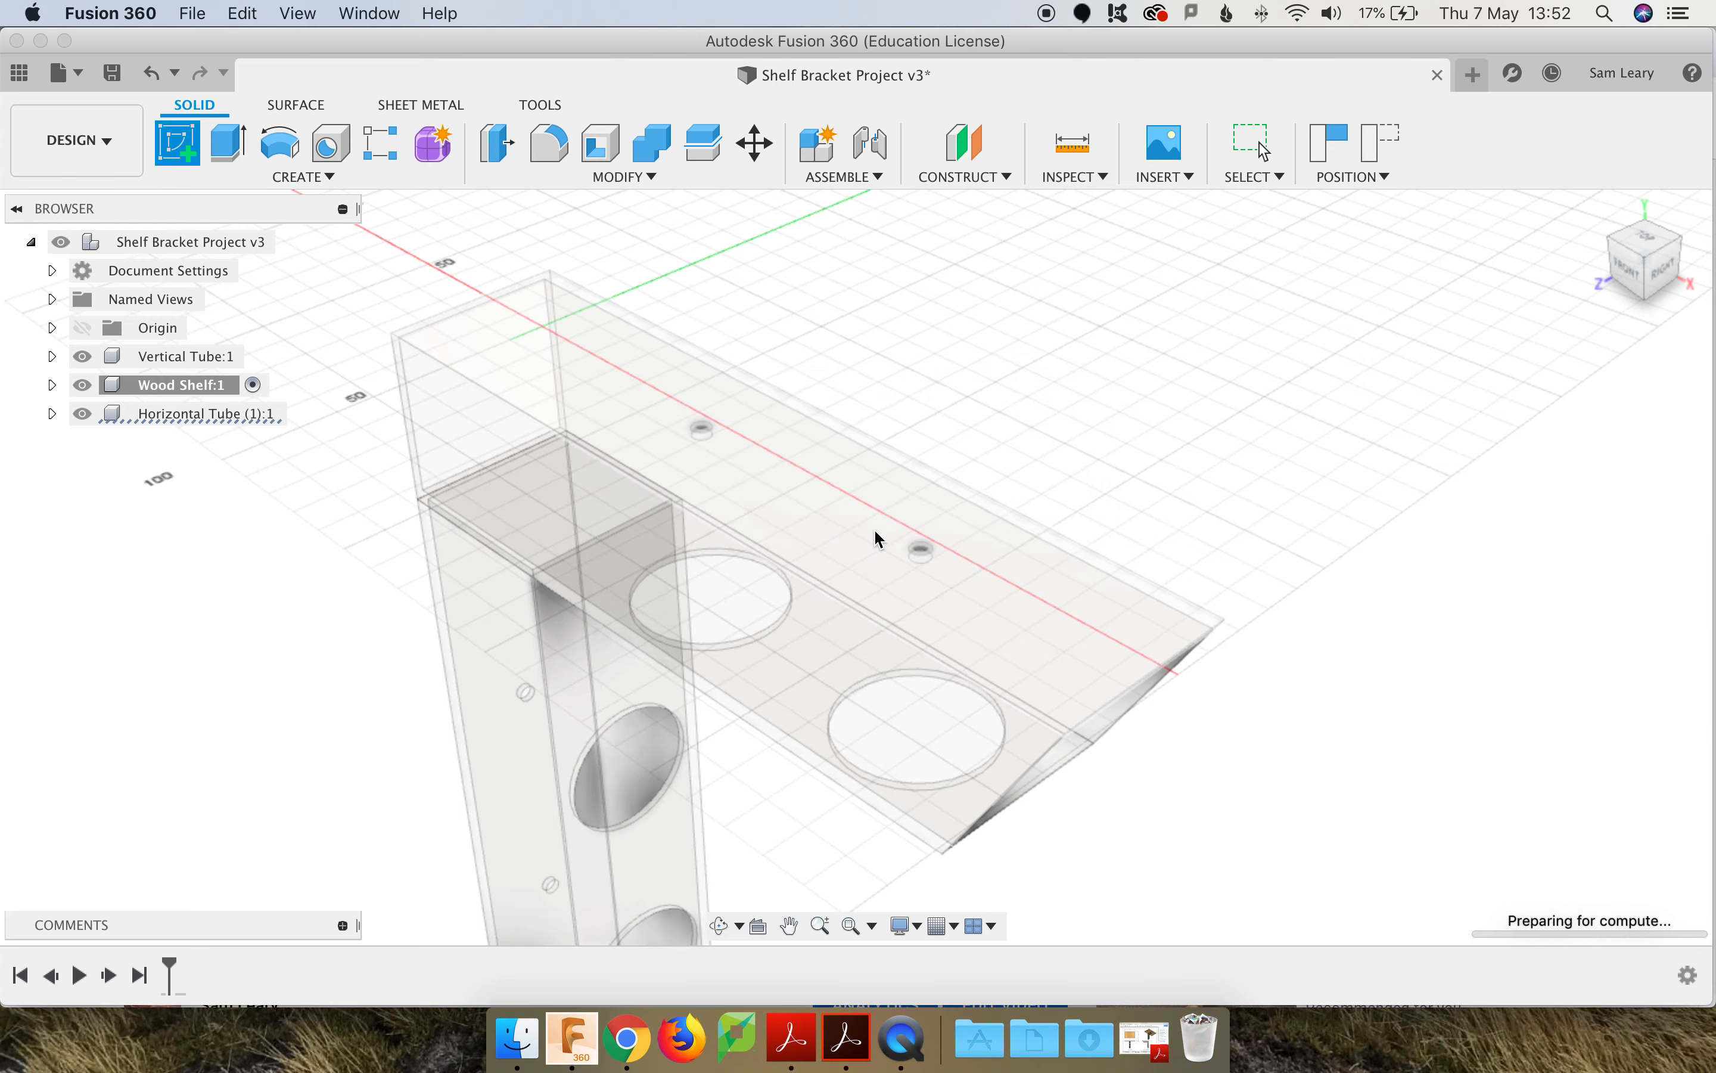
scroll(907, 526, "down", 5)
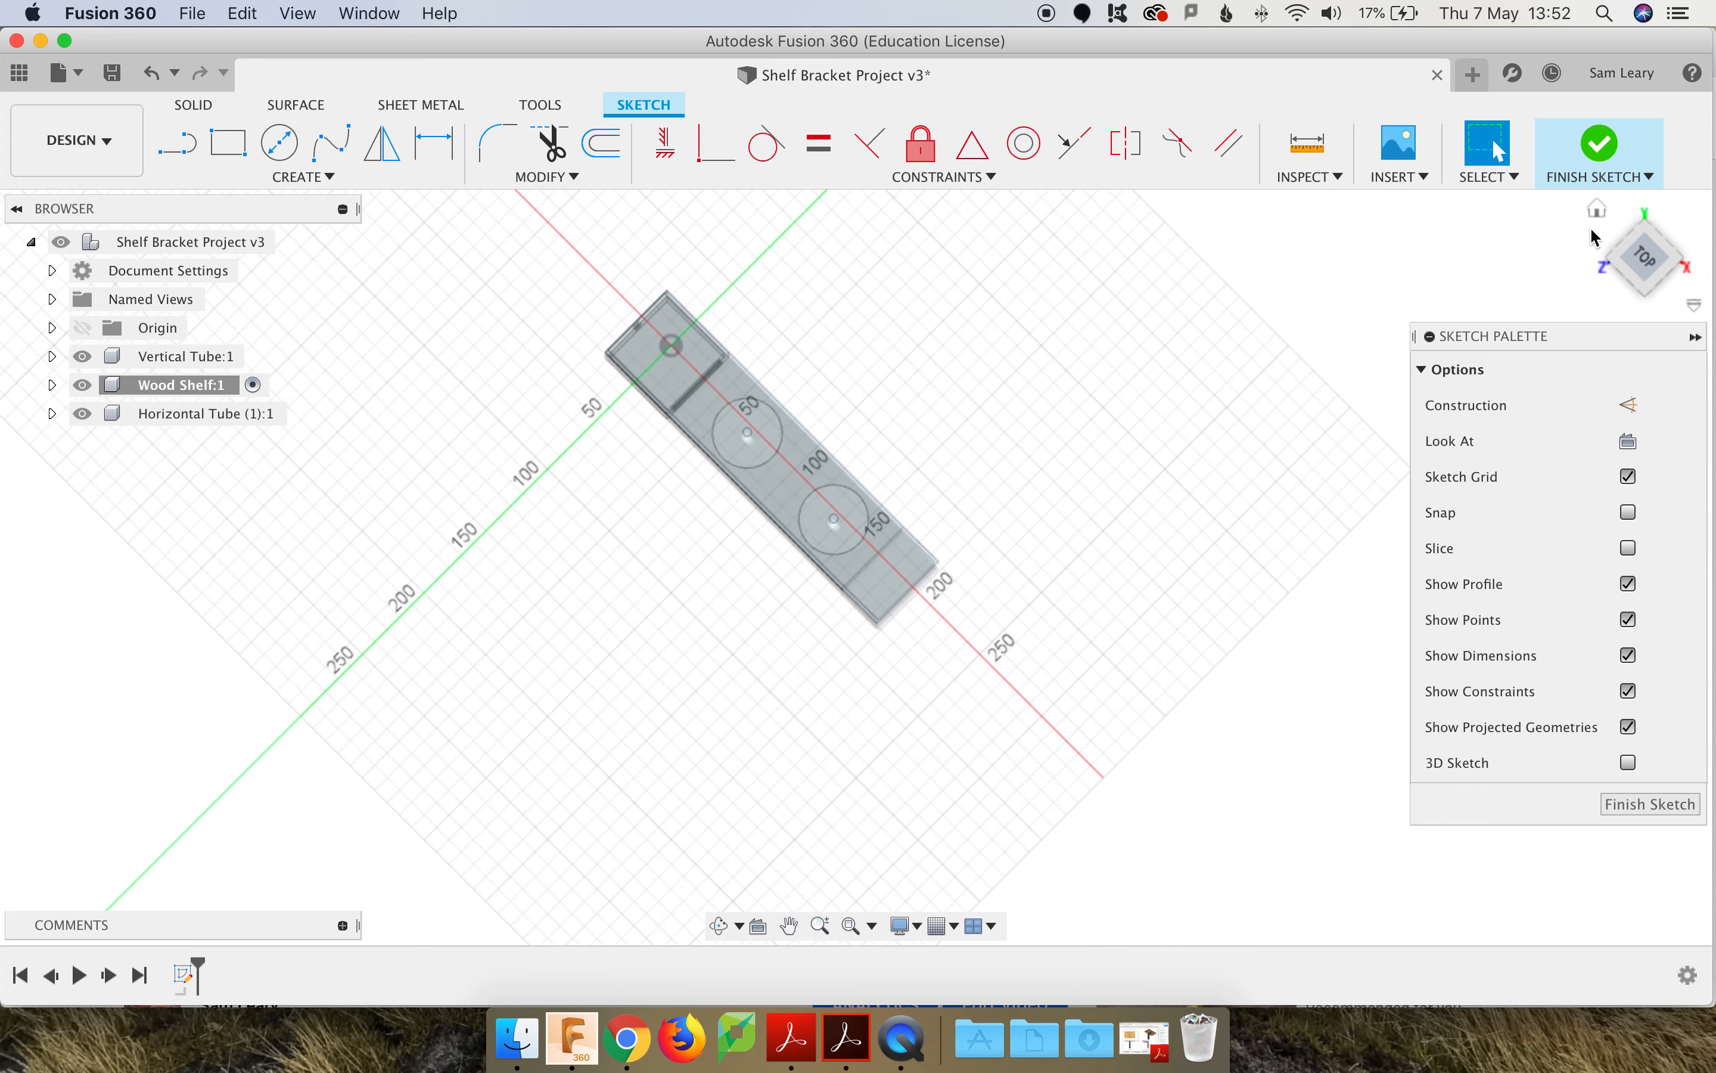
left_click(1653, 265)
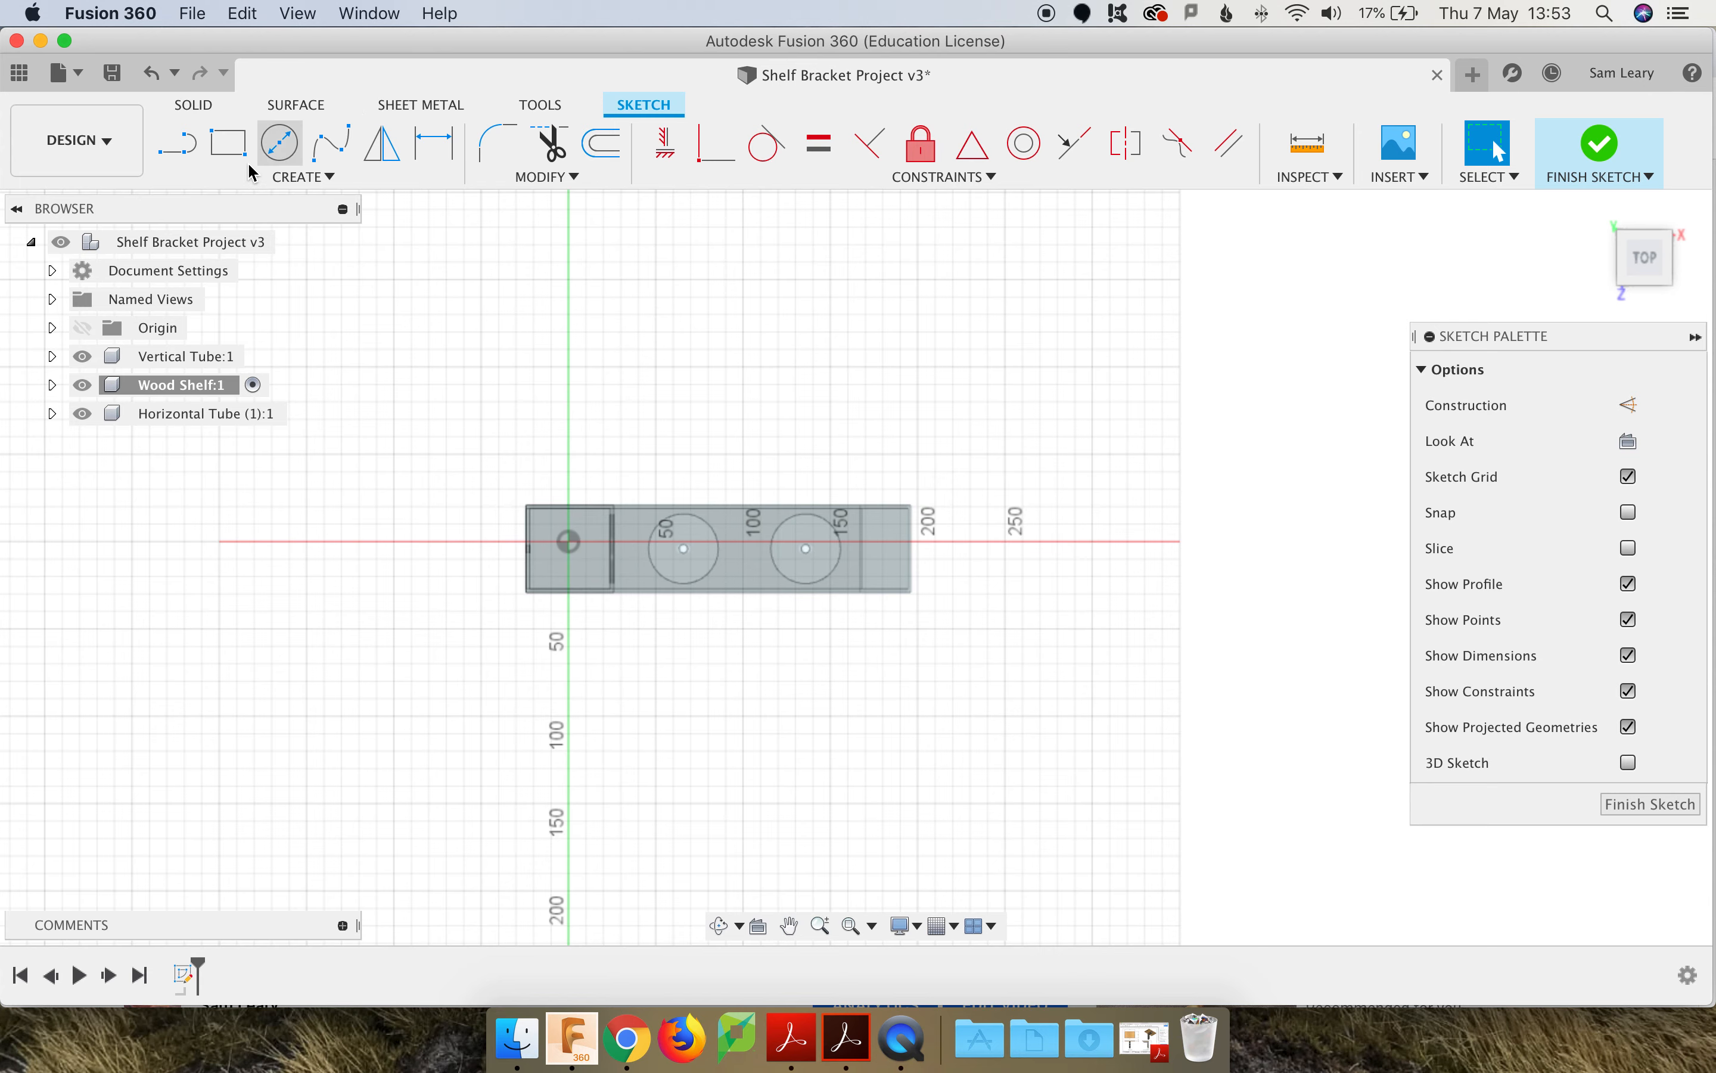
Step: Draw a two-point rectangle 250 mm wide and 400 mm long around the horizontal tube, flush with the tube's wall-side end
left_click(228, 145)
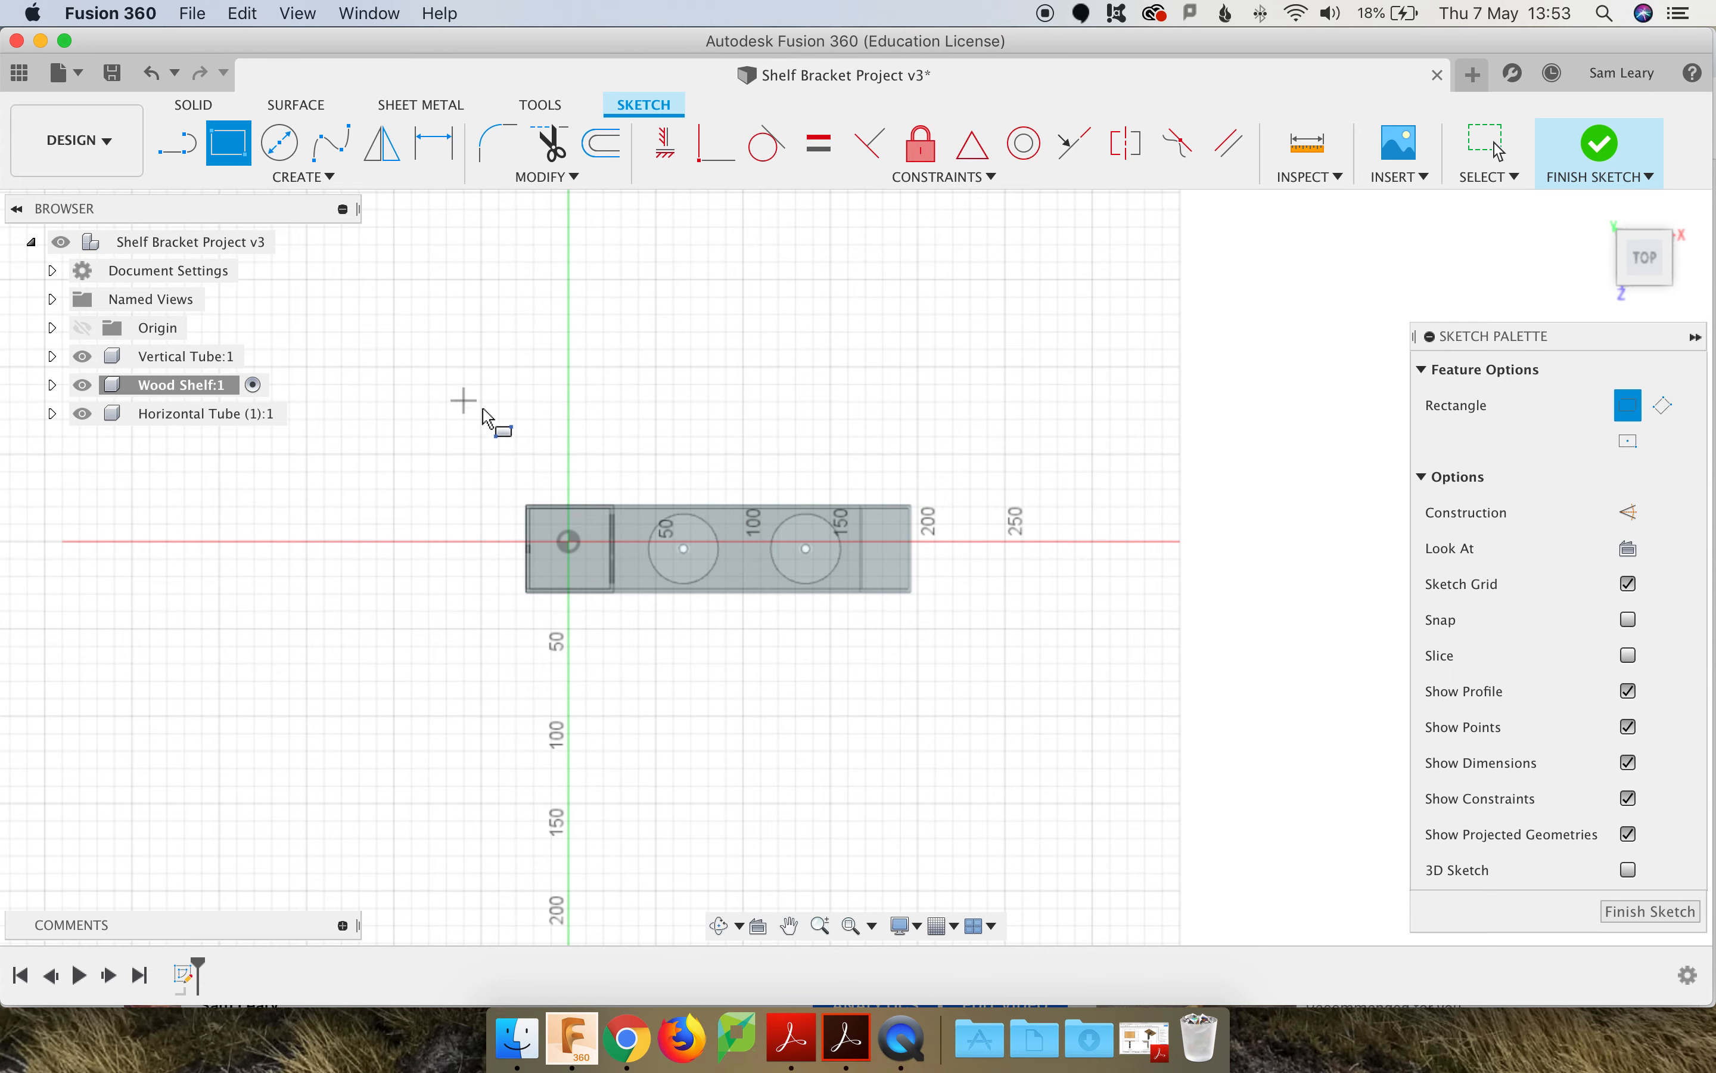
scroll(509, 477, "up", 2)
scroll(509, 477, "up", 1)
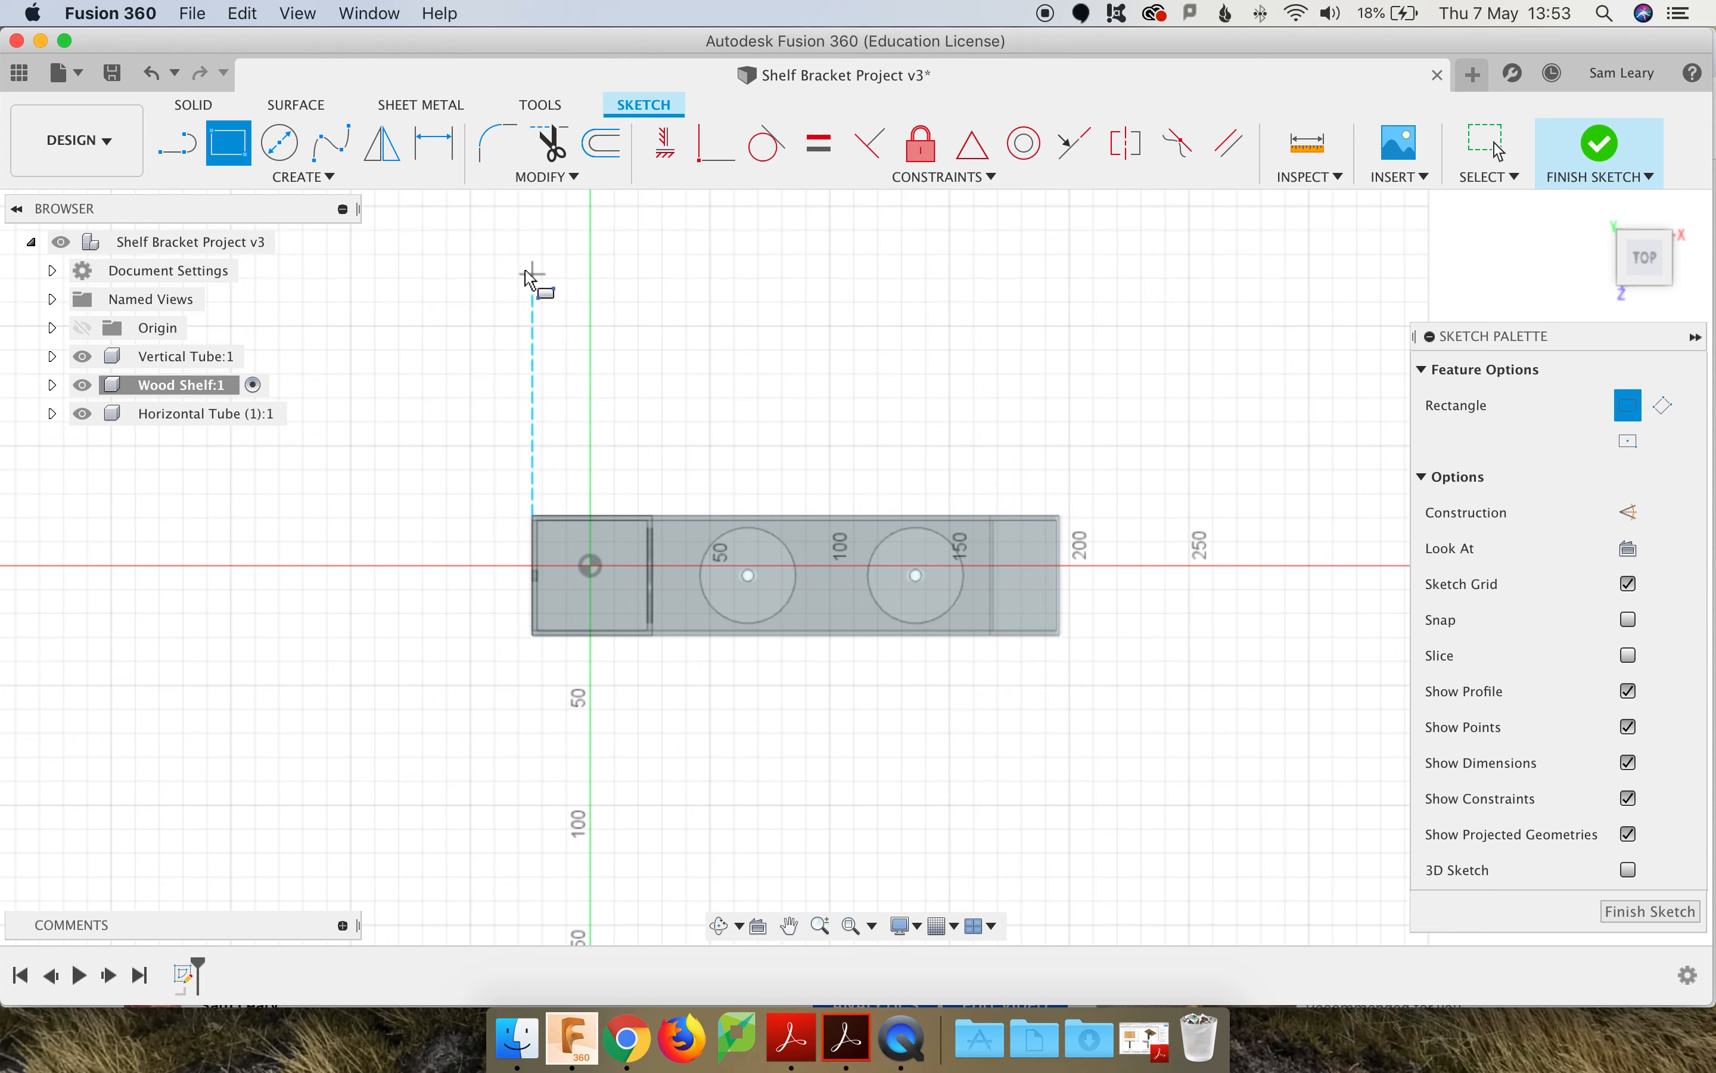
left_click(533, 229)
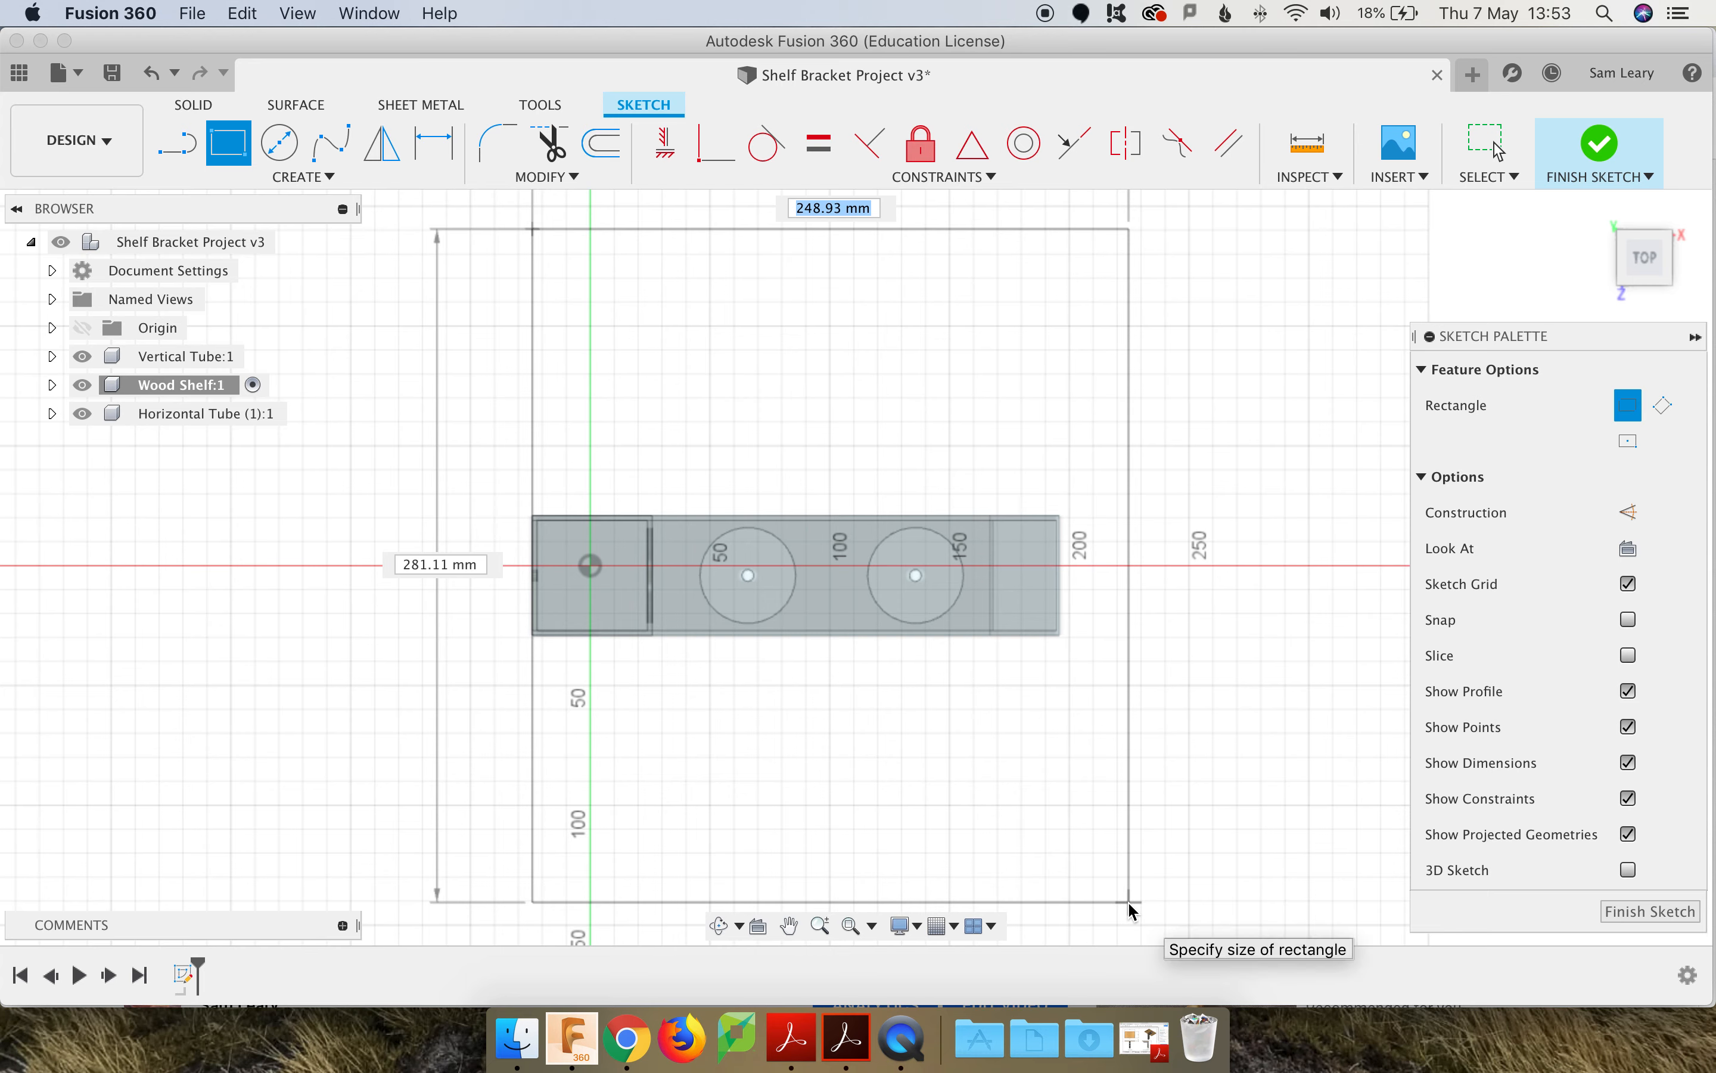
type("250")
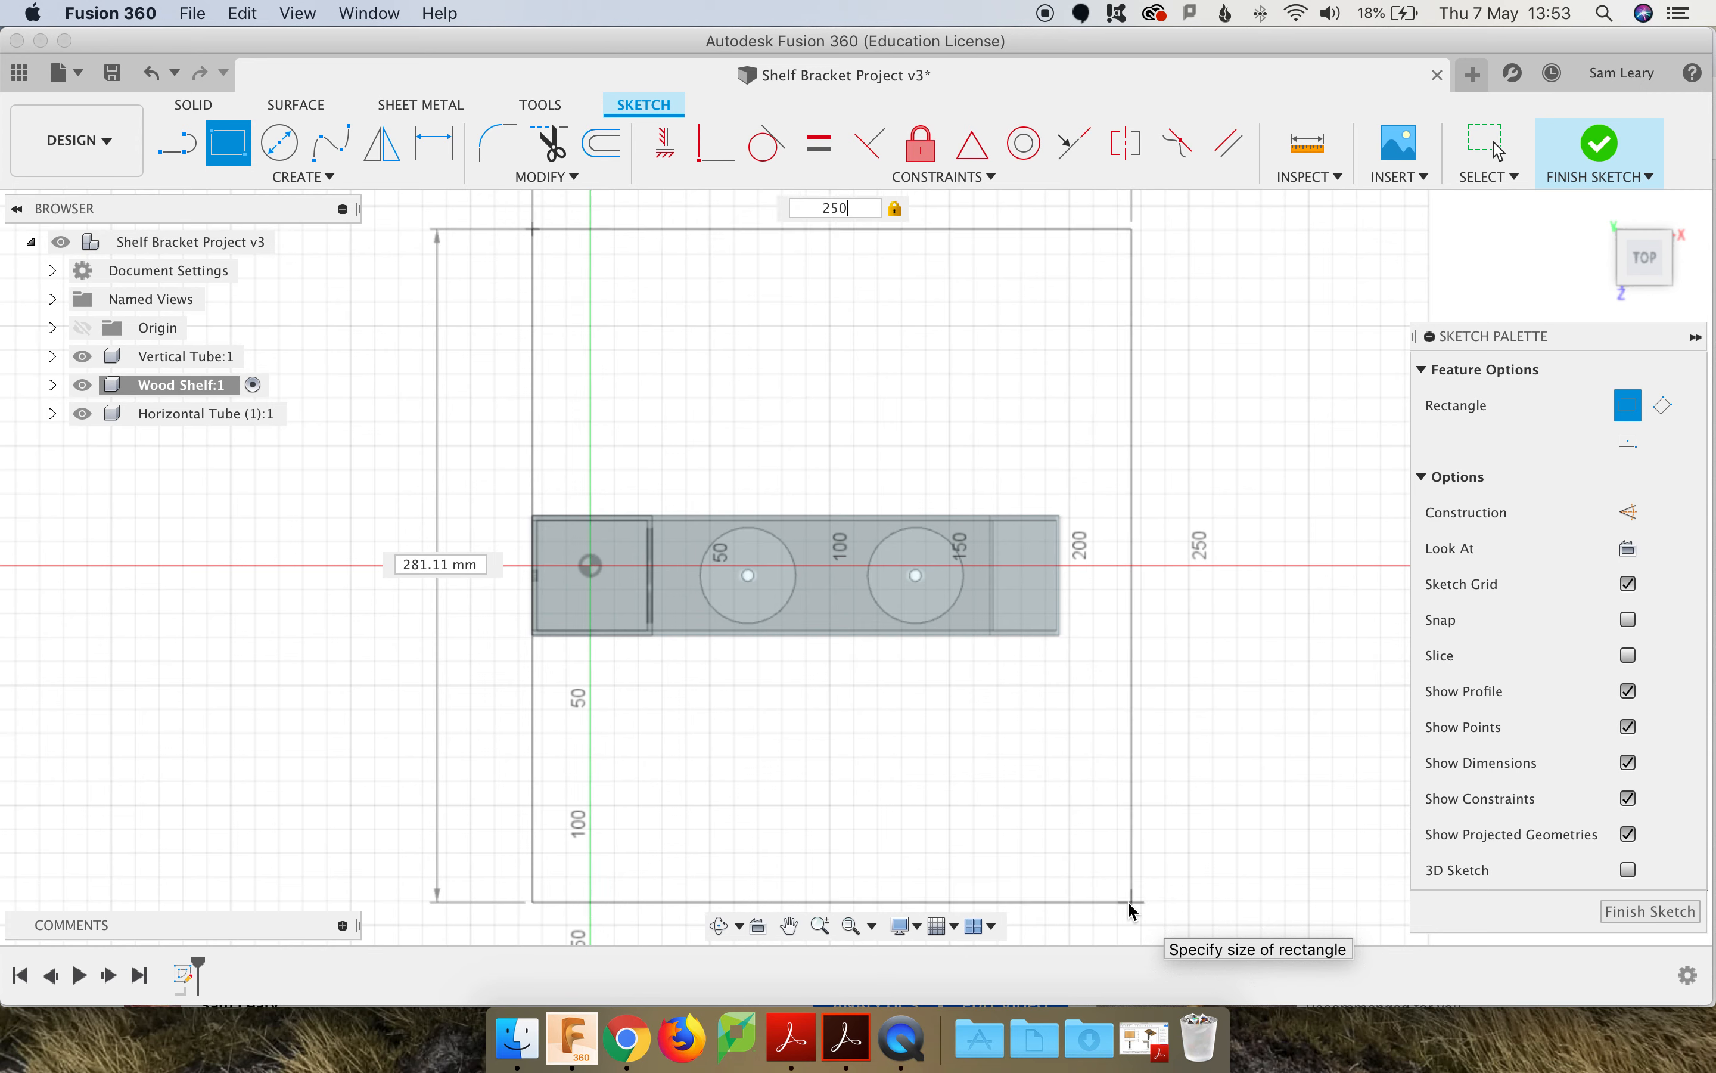
key("Tab")
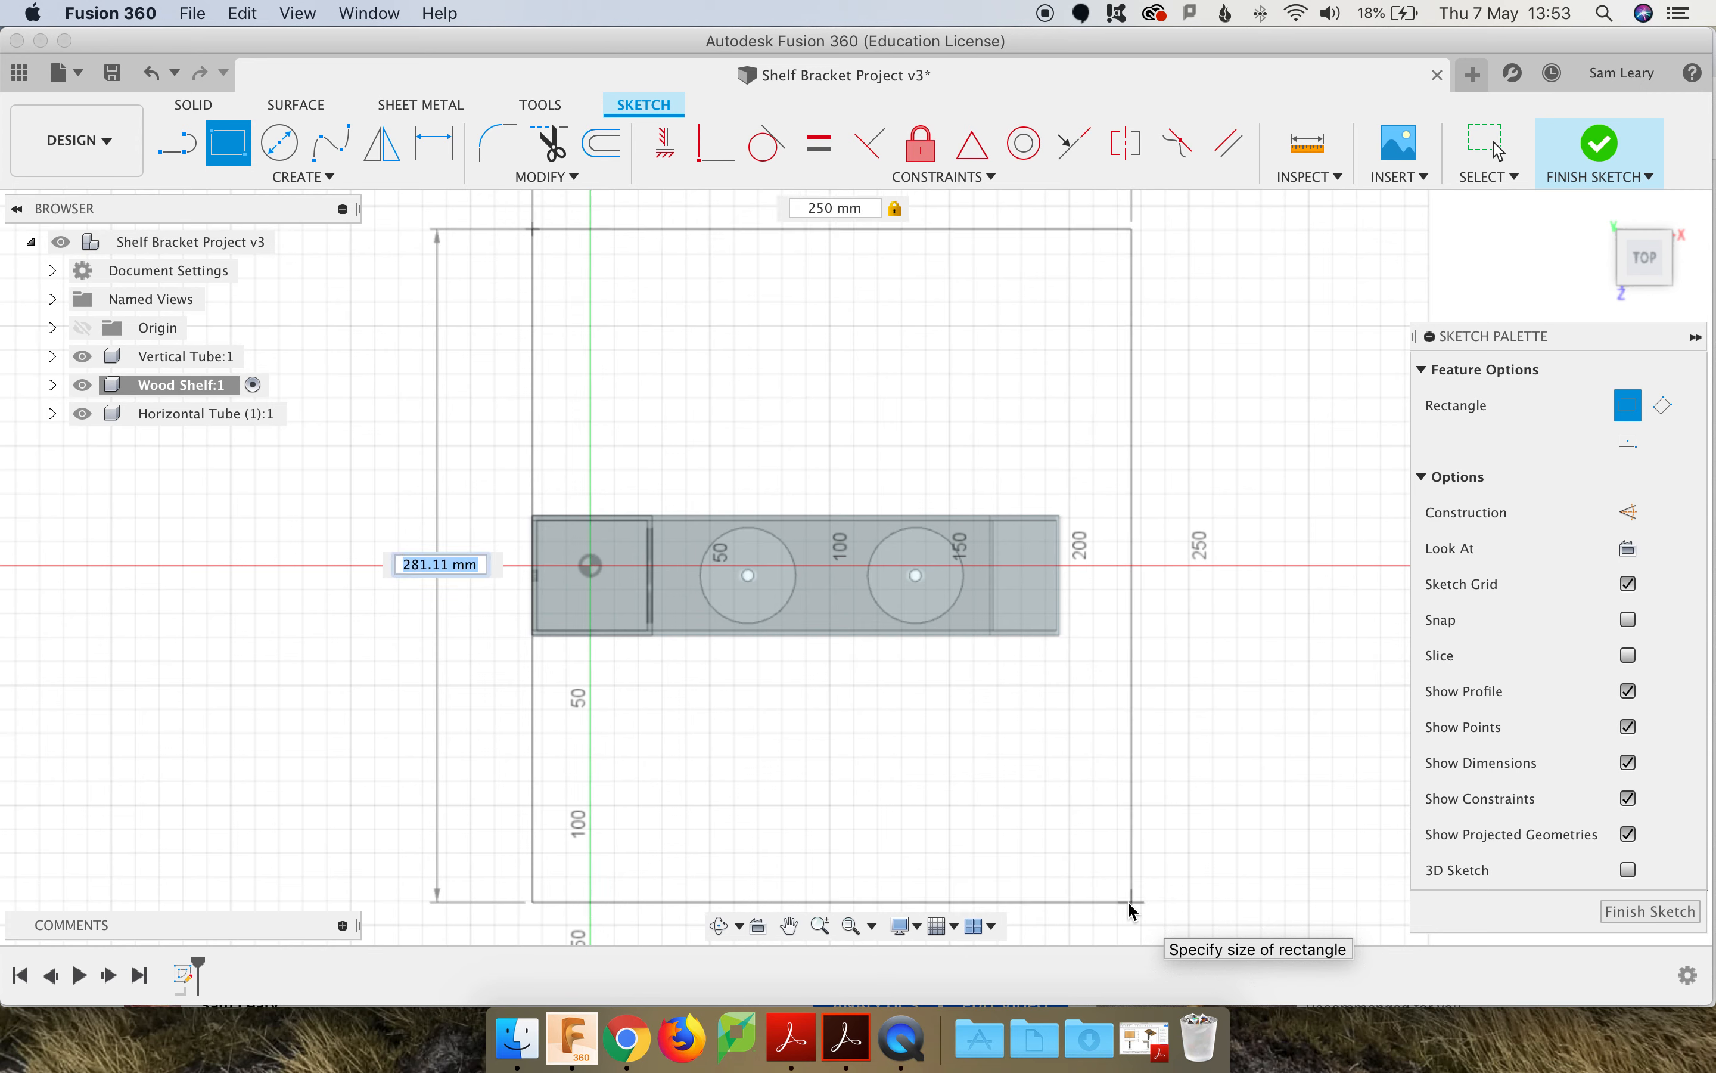
type("400")
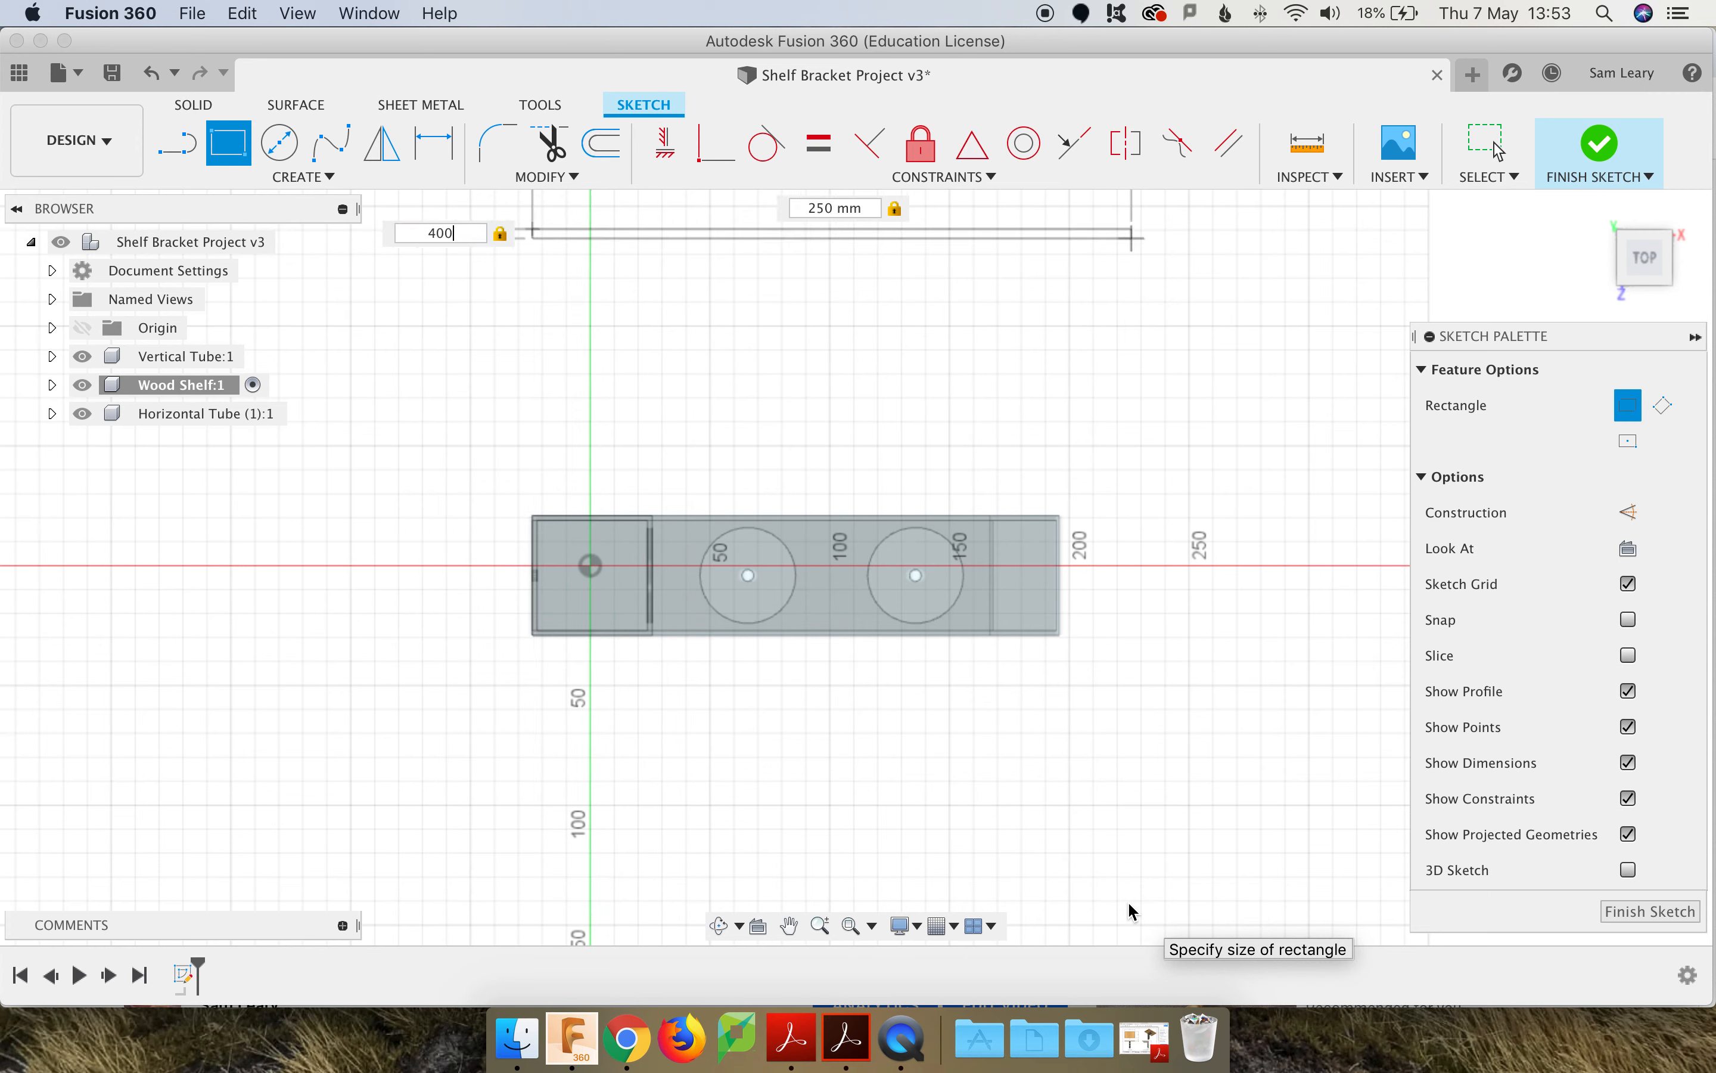
key("Return")
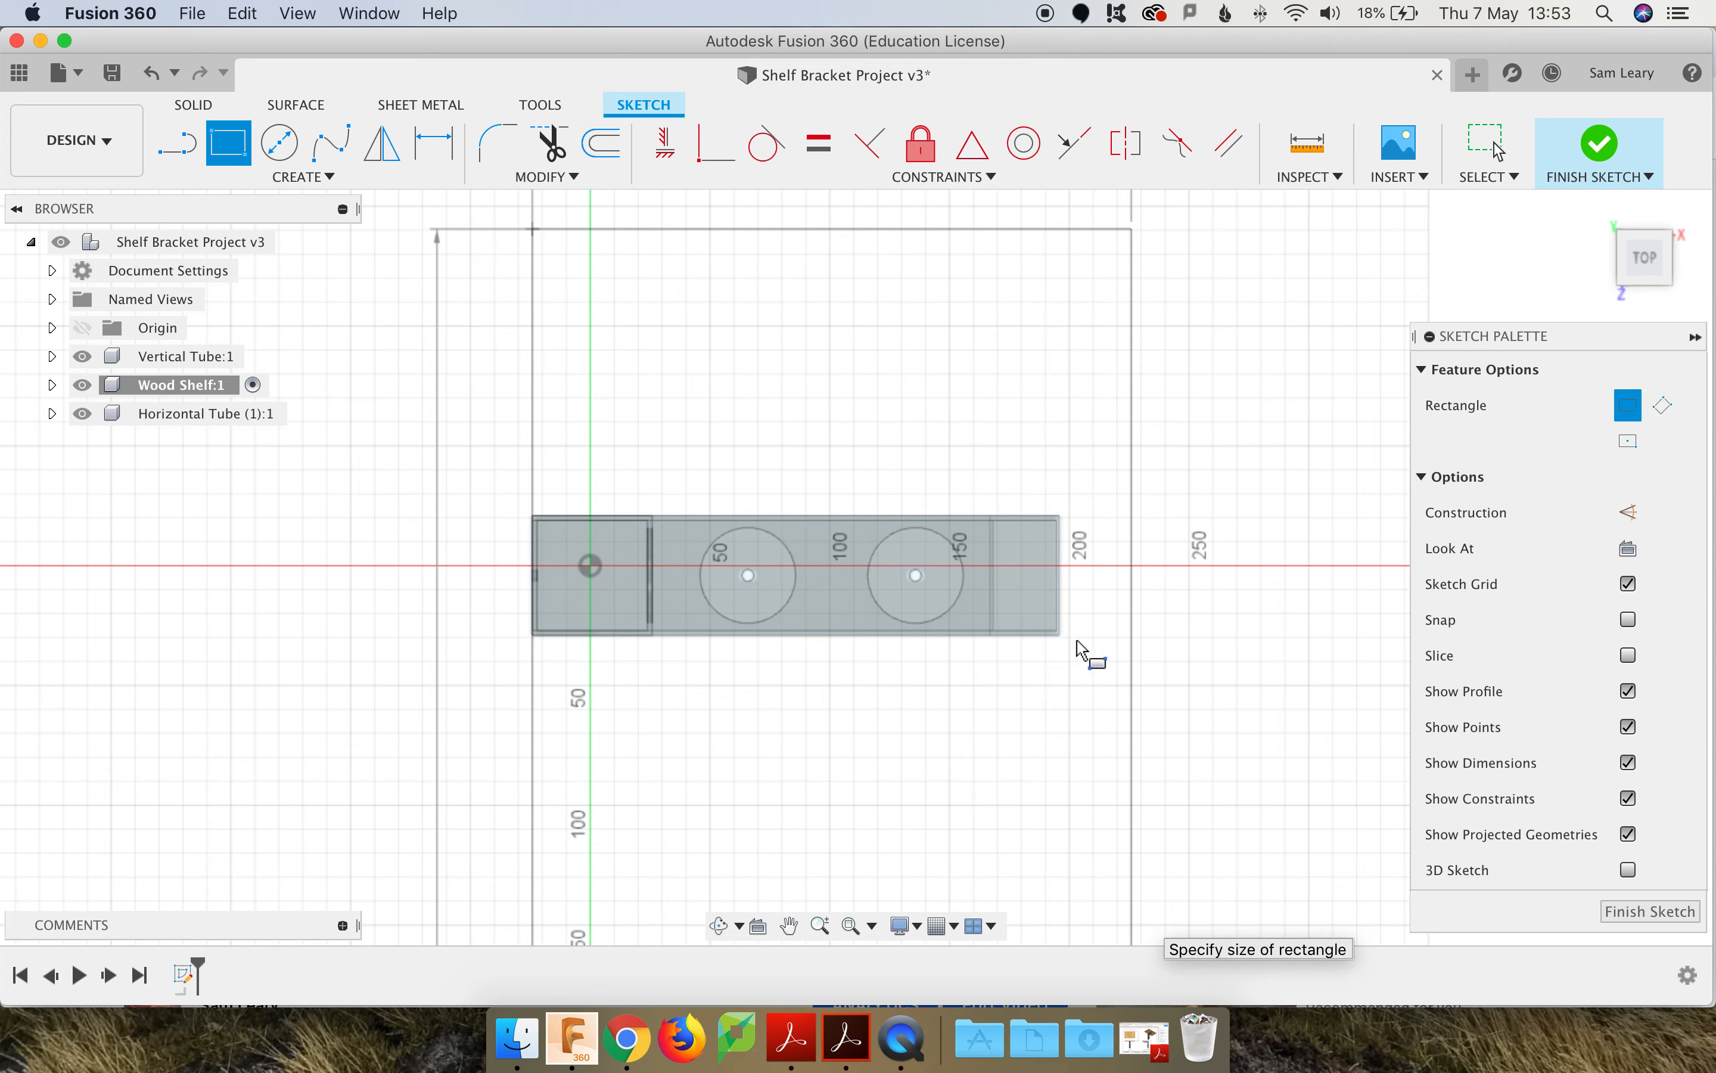
scroll(1076, 640, "down", 1)
scroll(1076, 647, "down", 2)
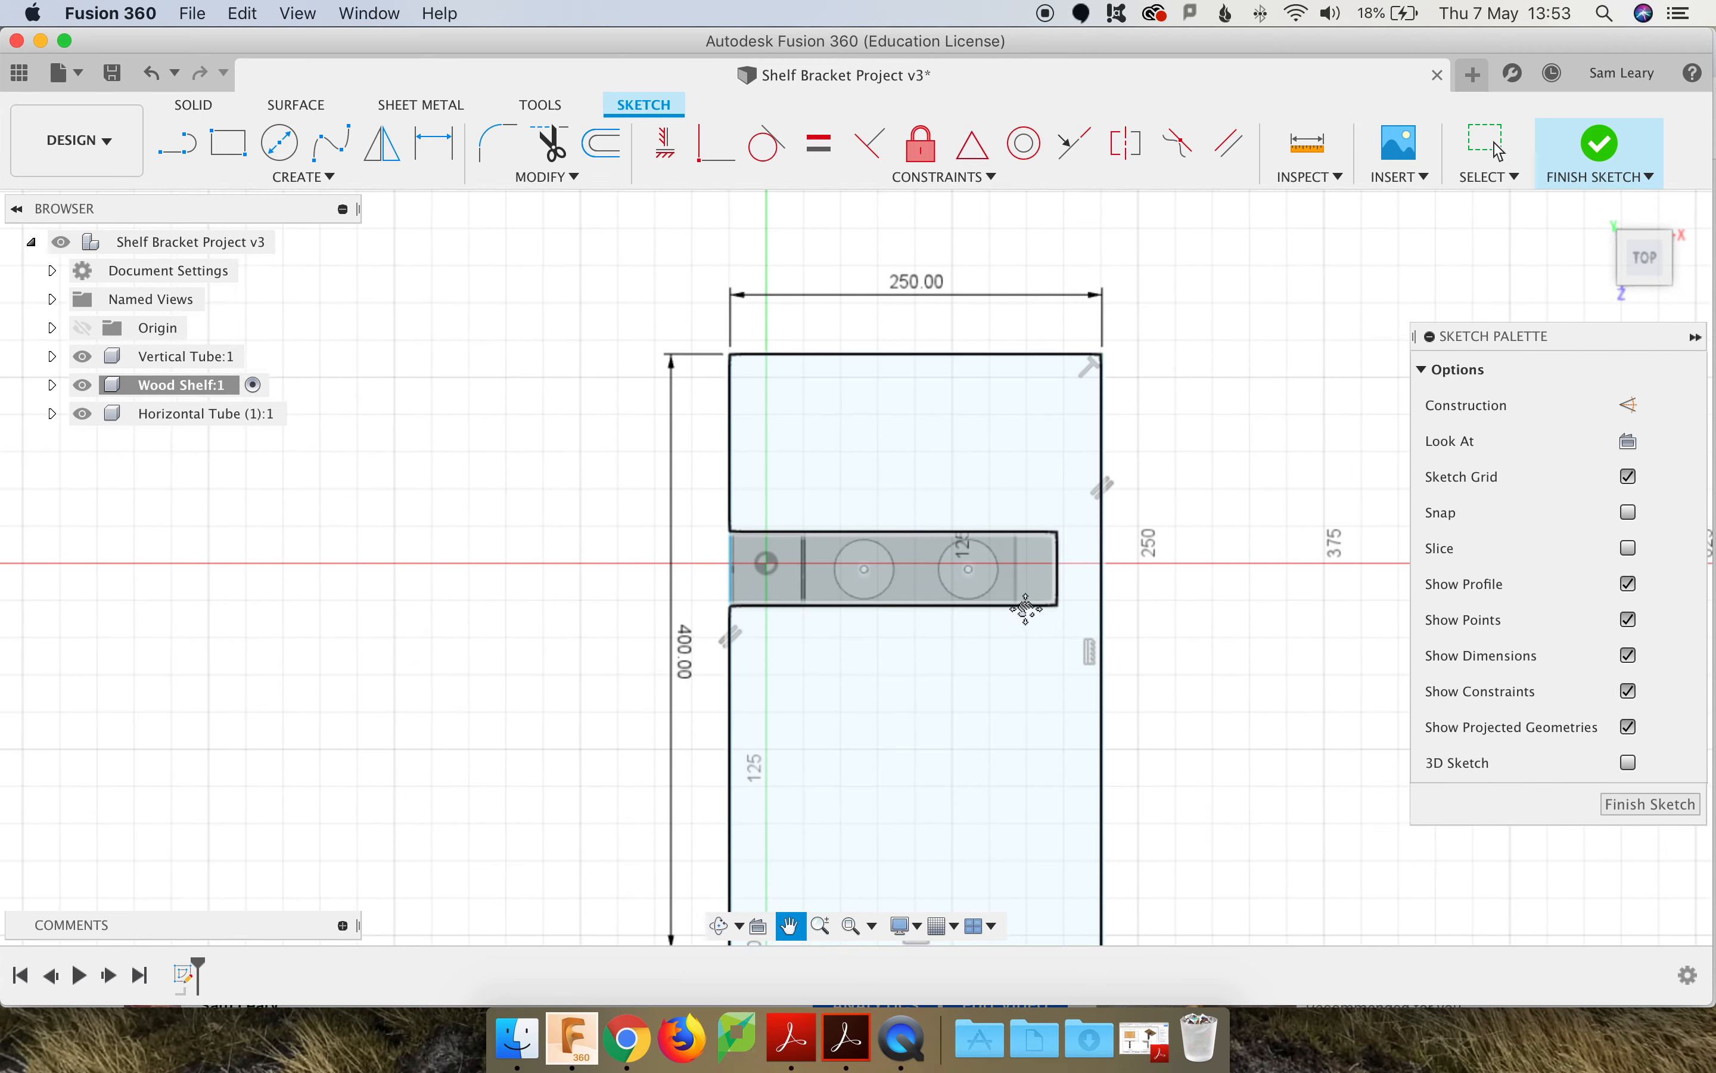
scroll(951, 304, "down", 1)
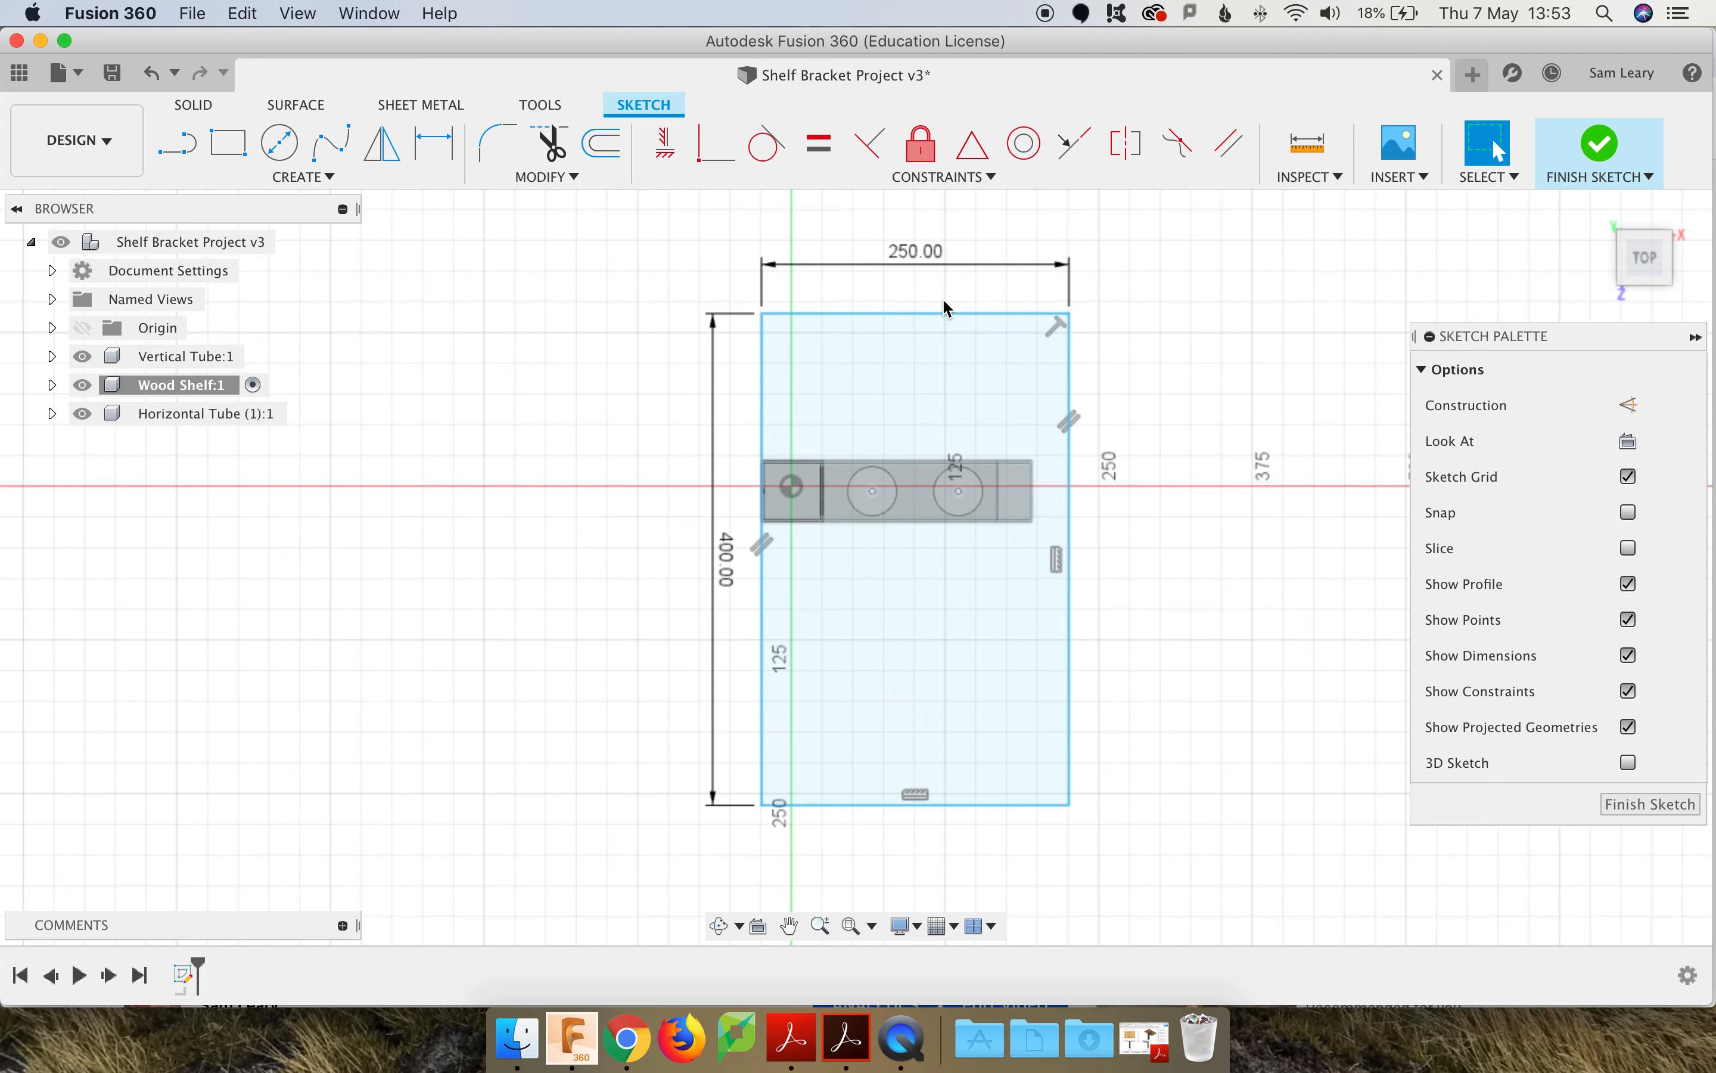
Step: Try a width of 300 mm for the shelf rectangle, and set it back to 250 mm
double_click(985, 269)
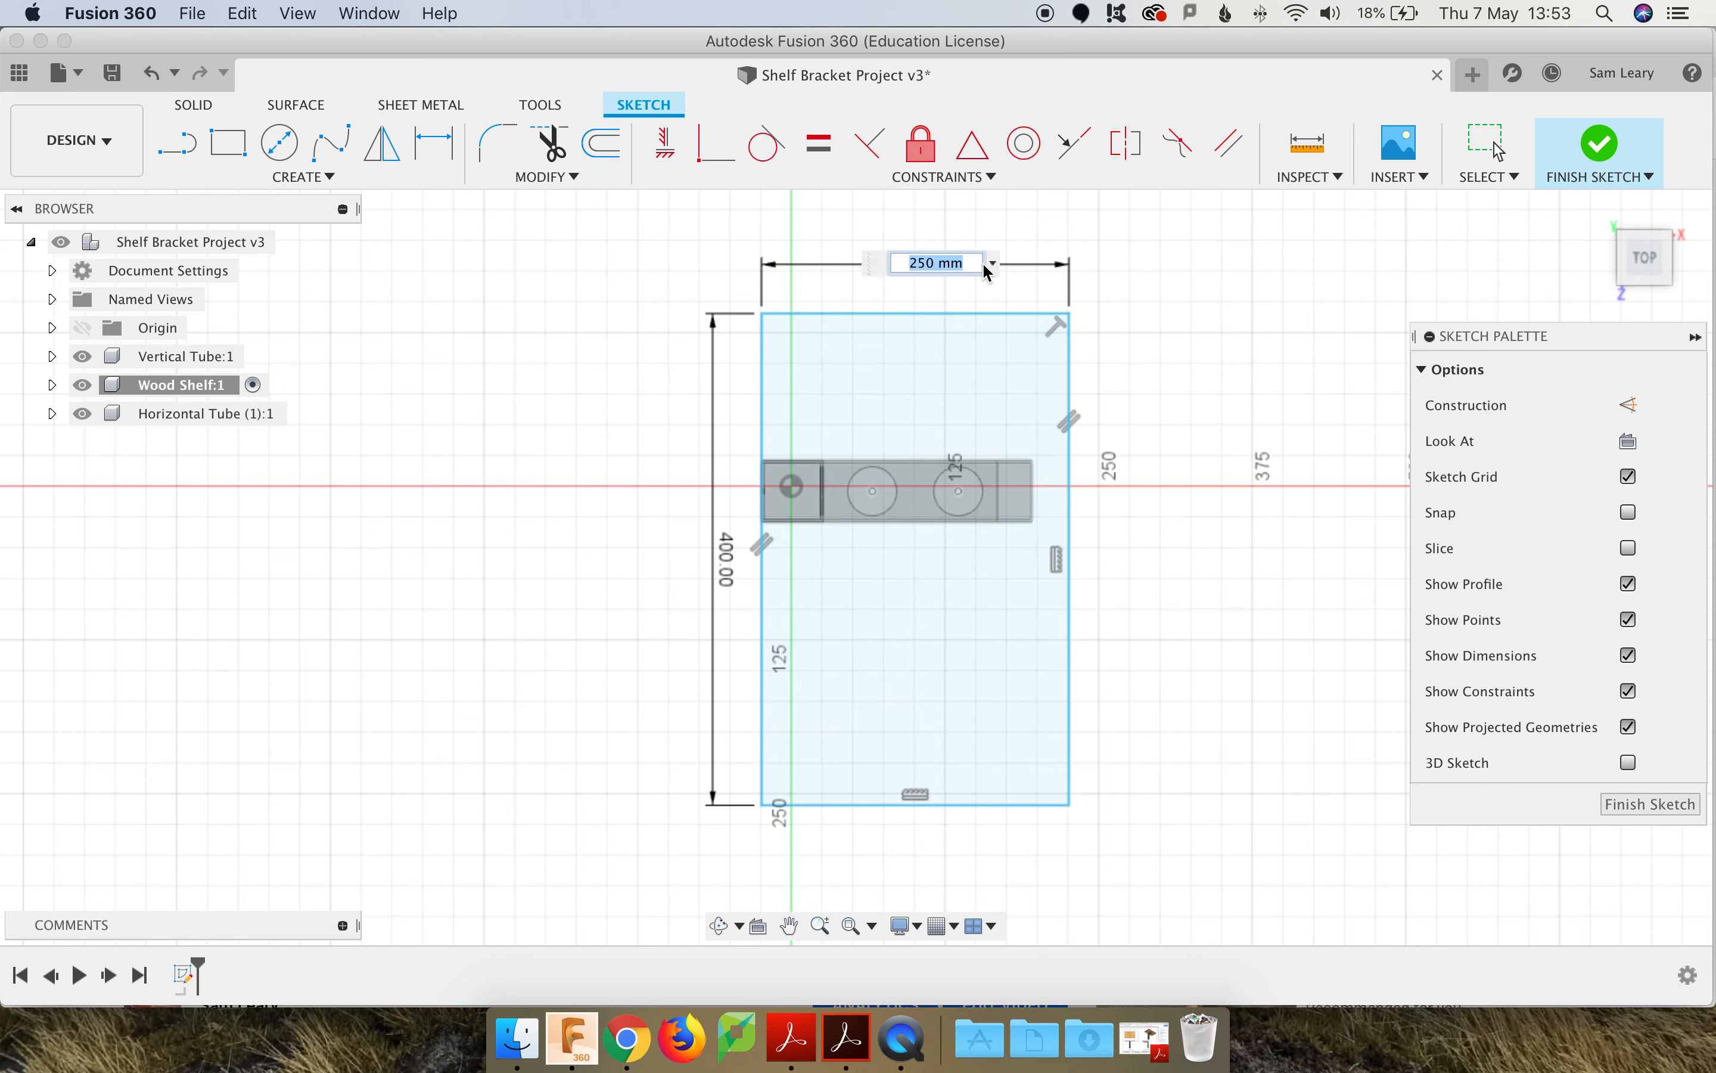
type("30")
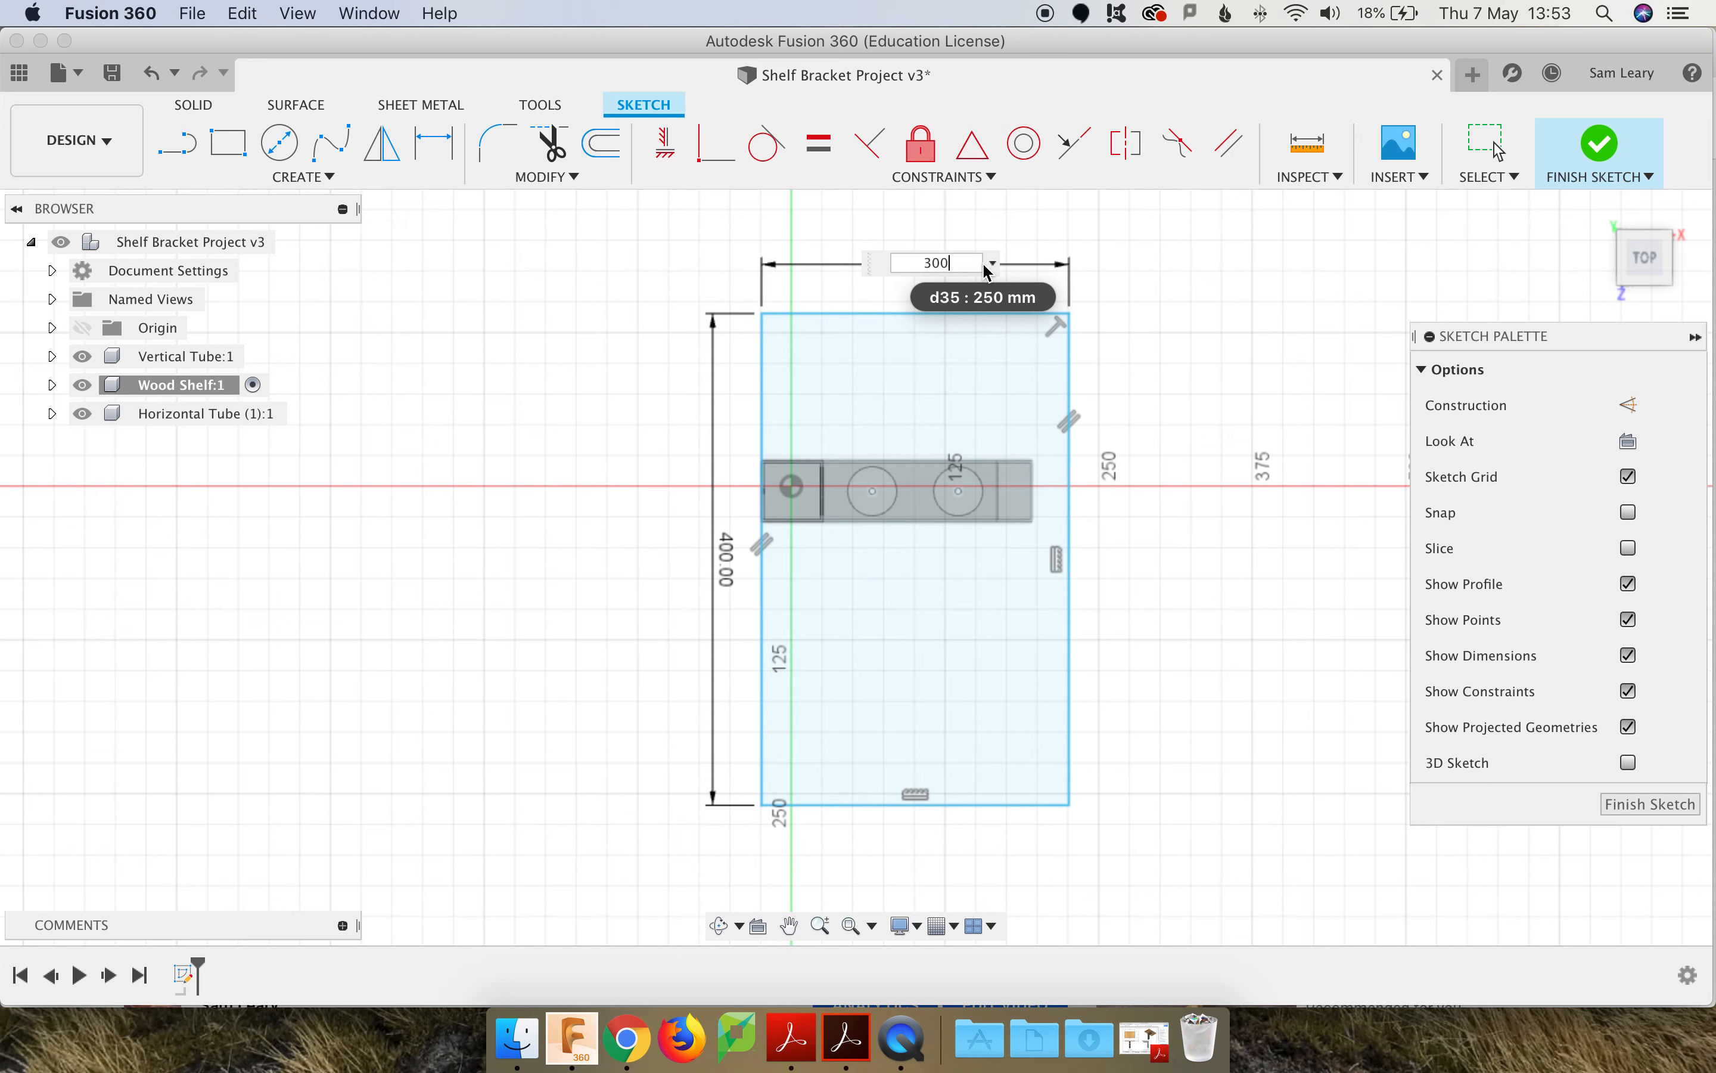
type("0")
key("Return")
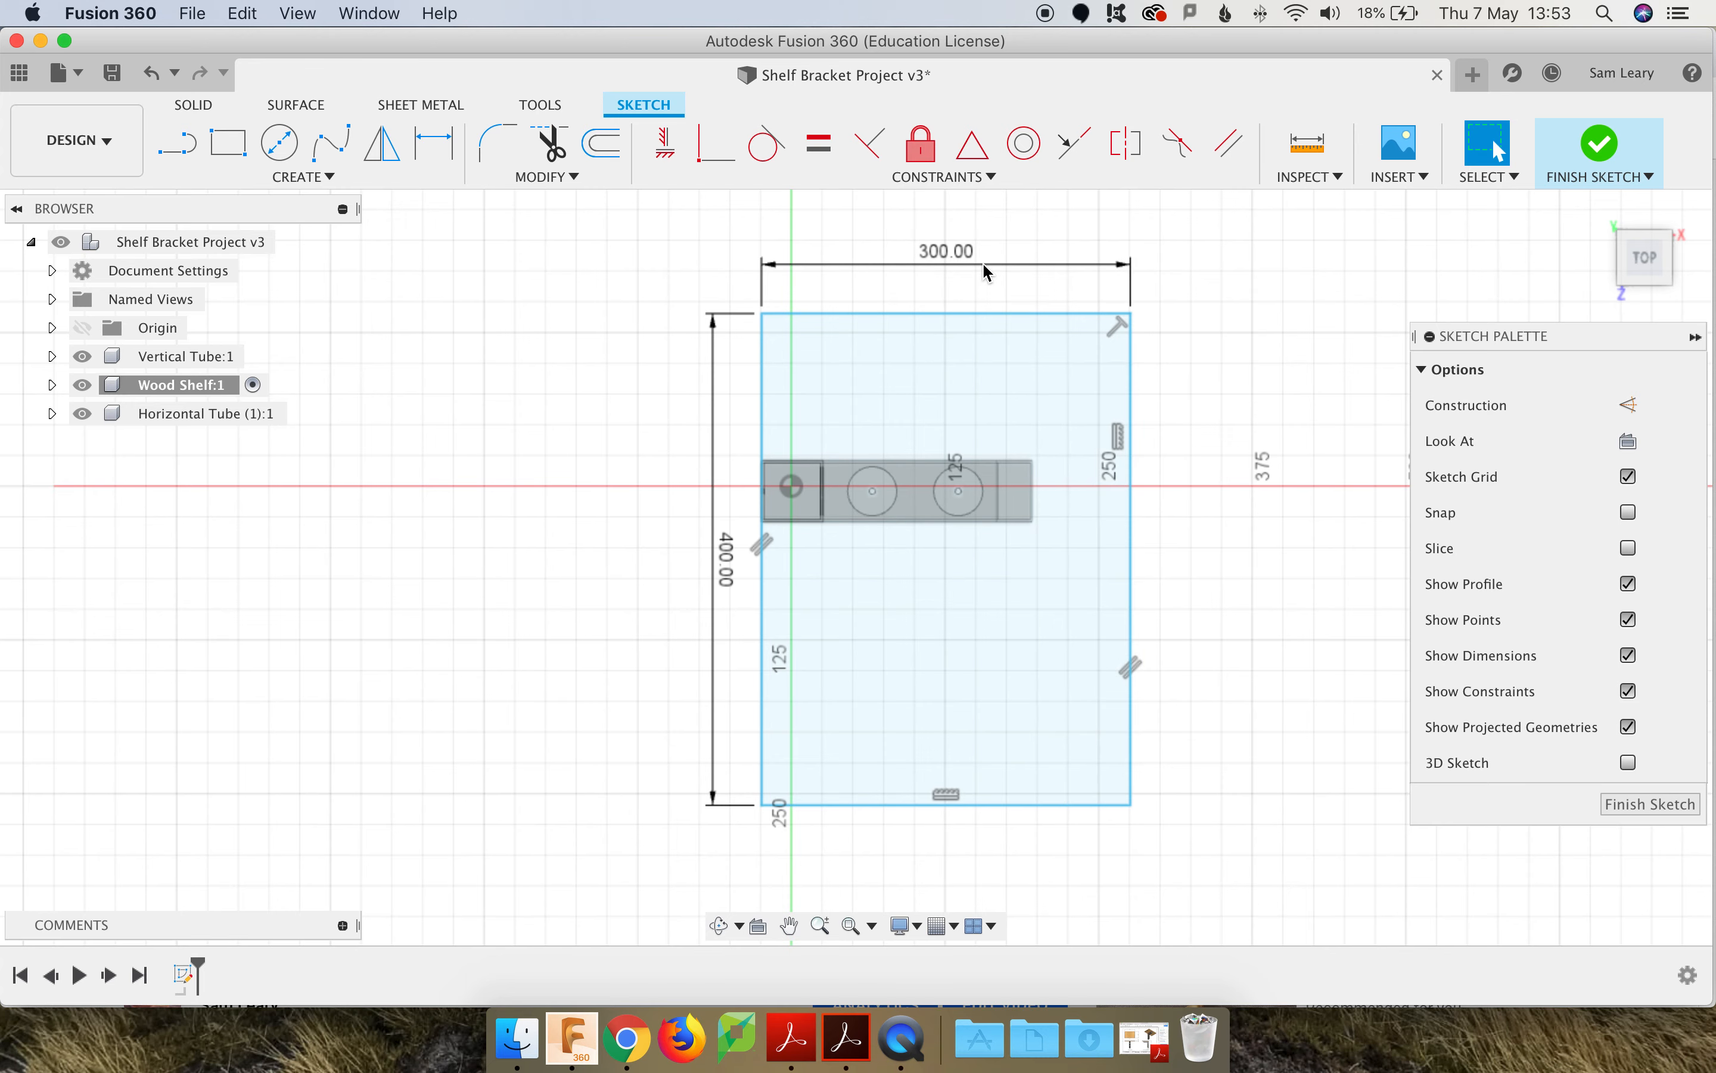
double_click(1029, 267)
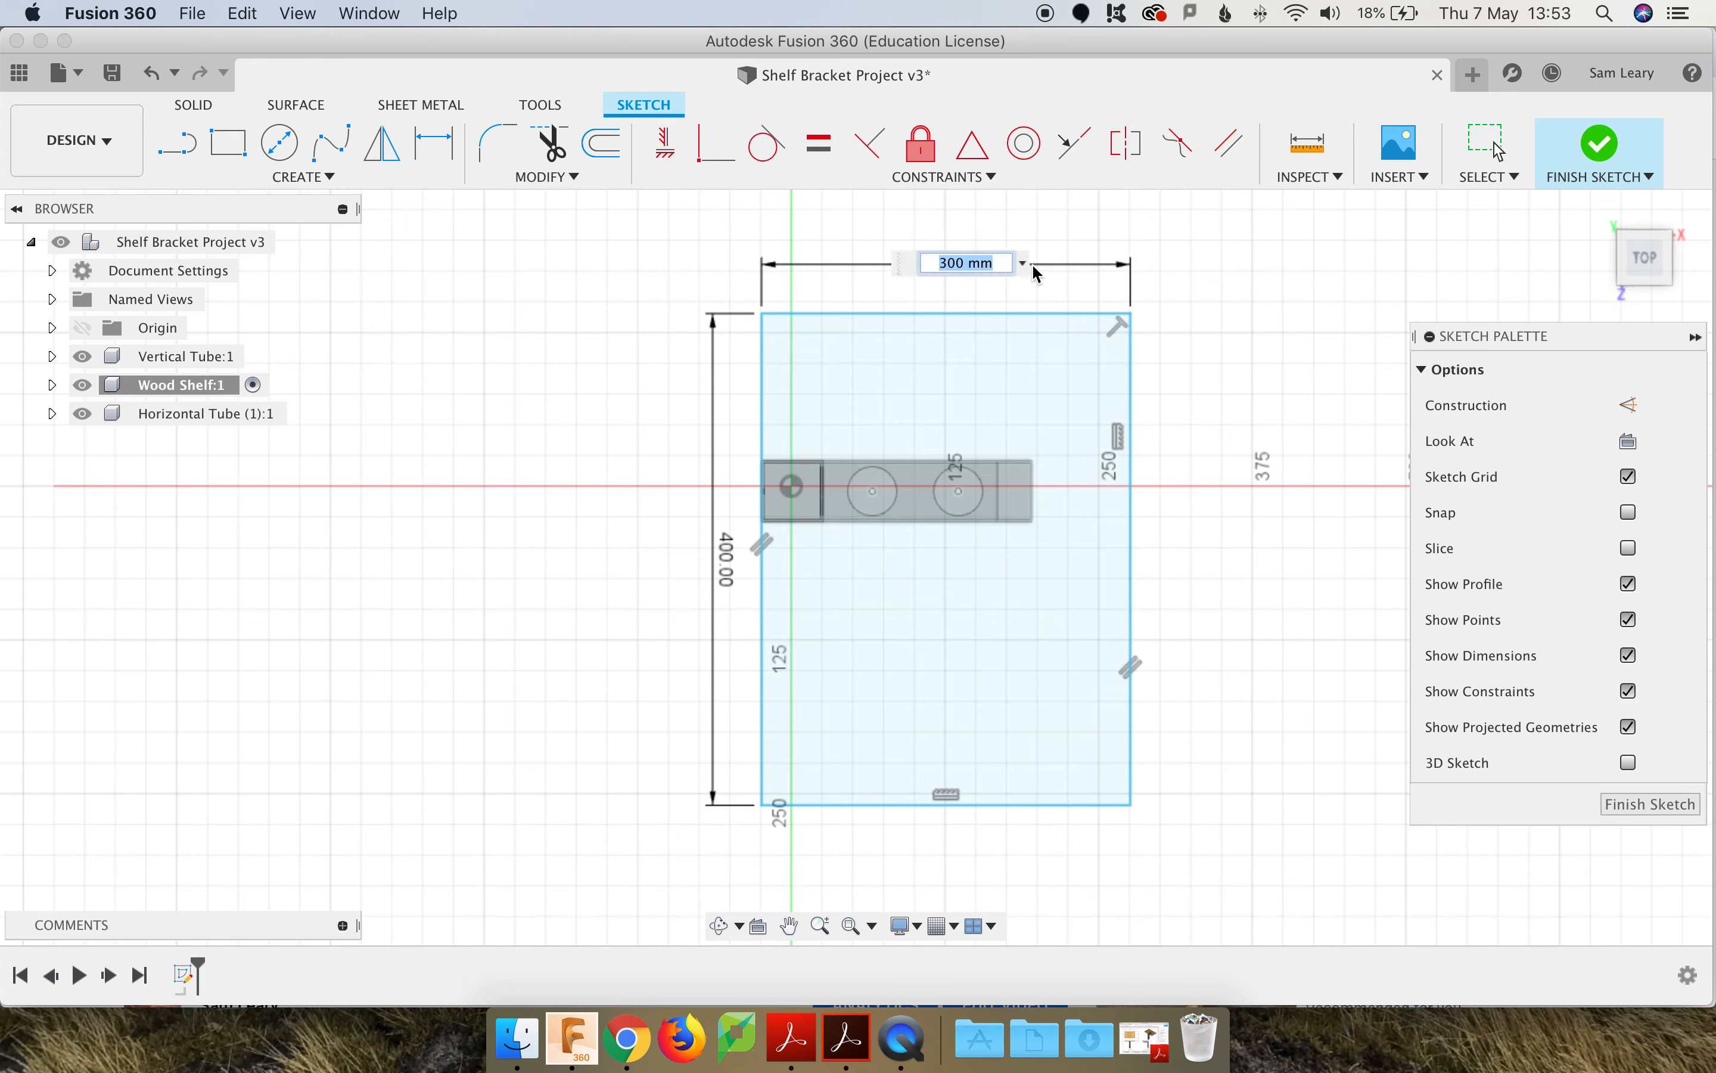
type("250")
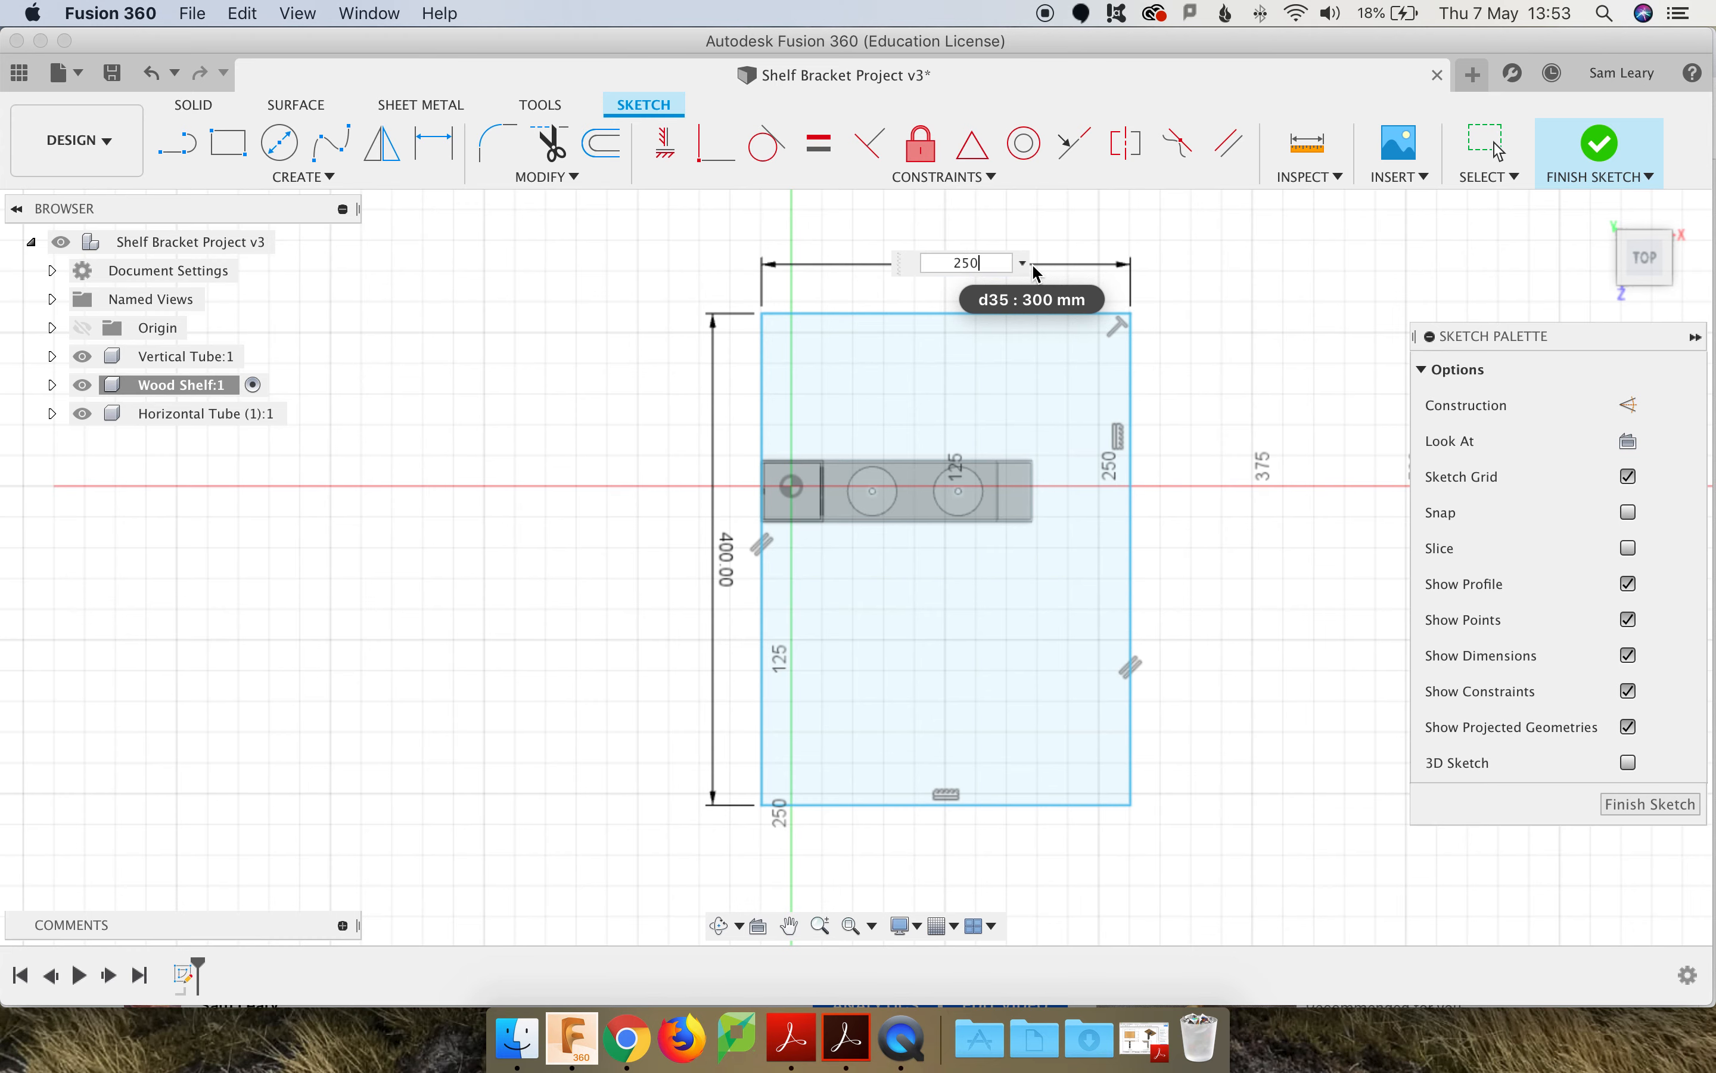
key("Return")
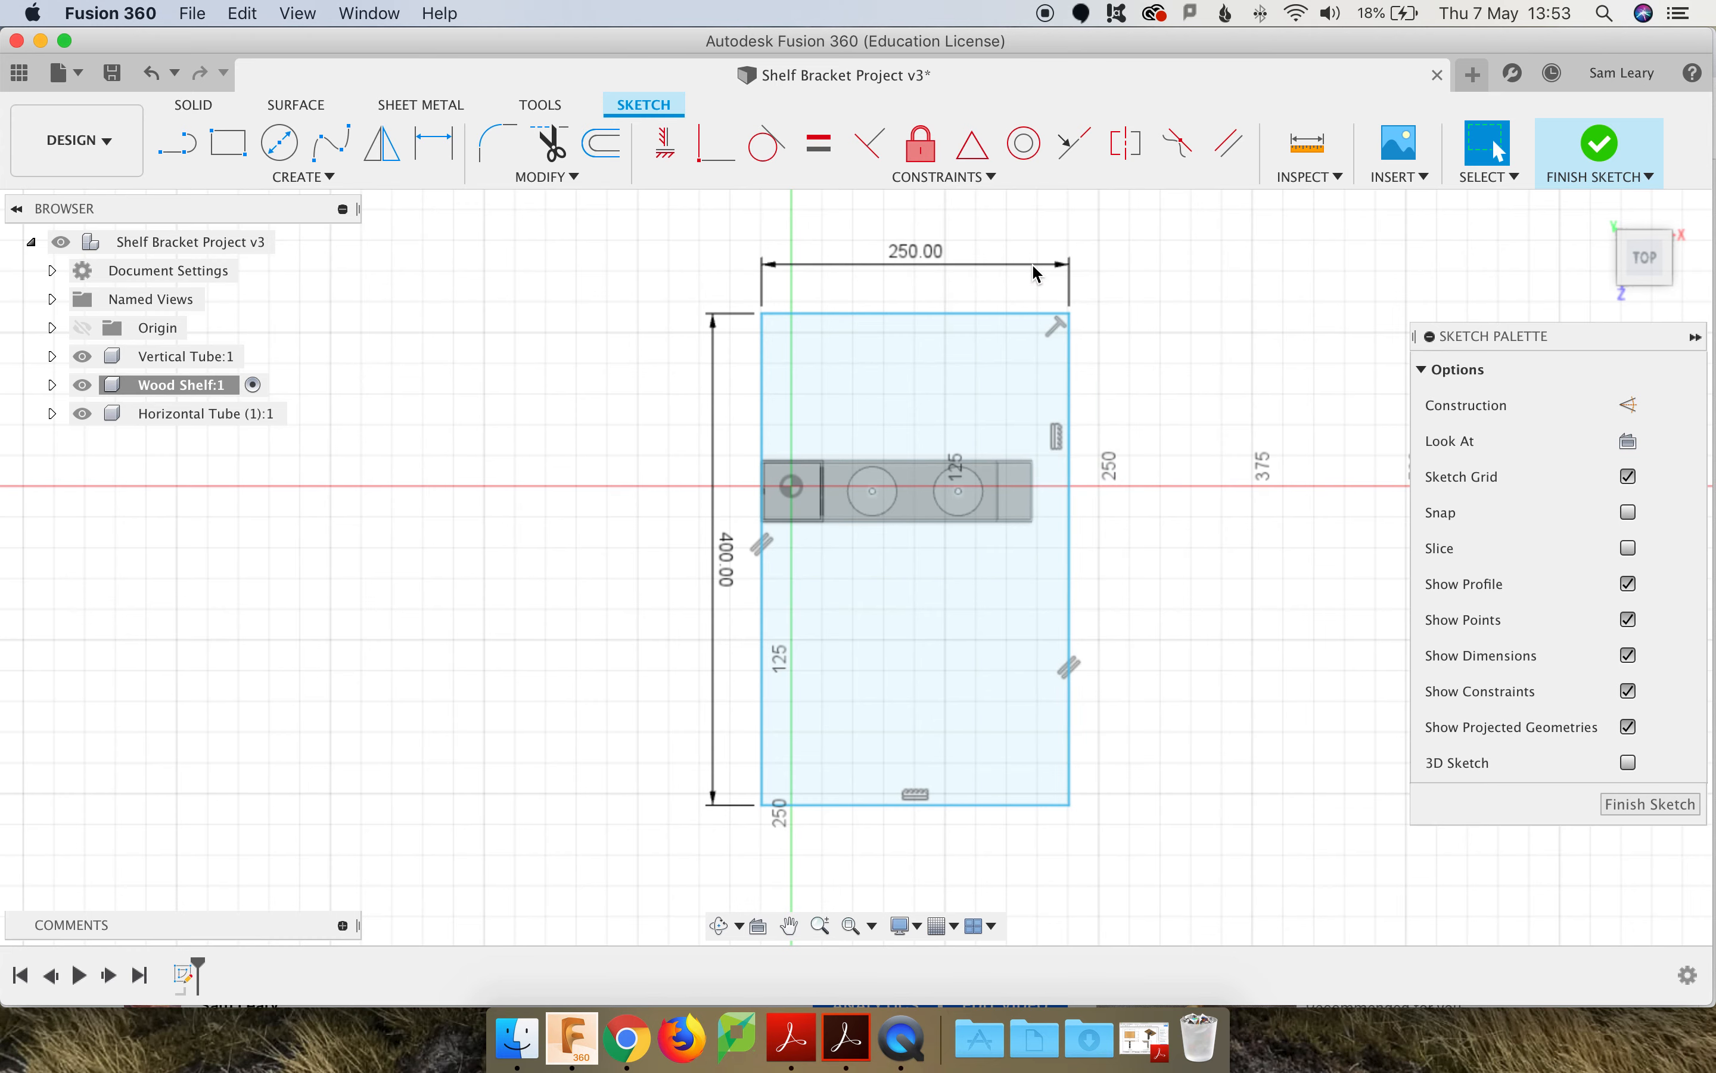
Step: Dimension the rectangle's upper wall-side corner to the tube's nearest corner, and set the distance to 175 mm
scroll(905, 439, "down", 3)
scroll(900, 436, "up", 3)
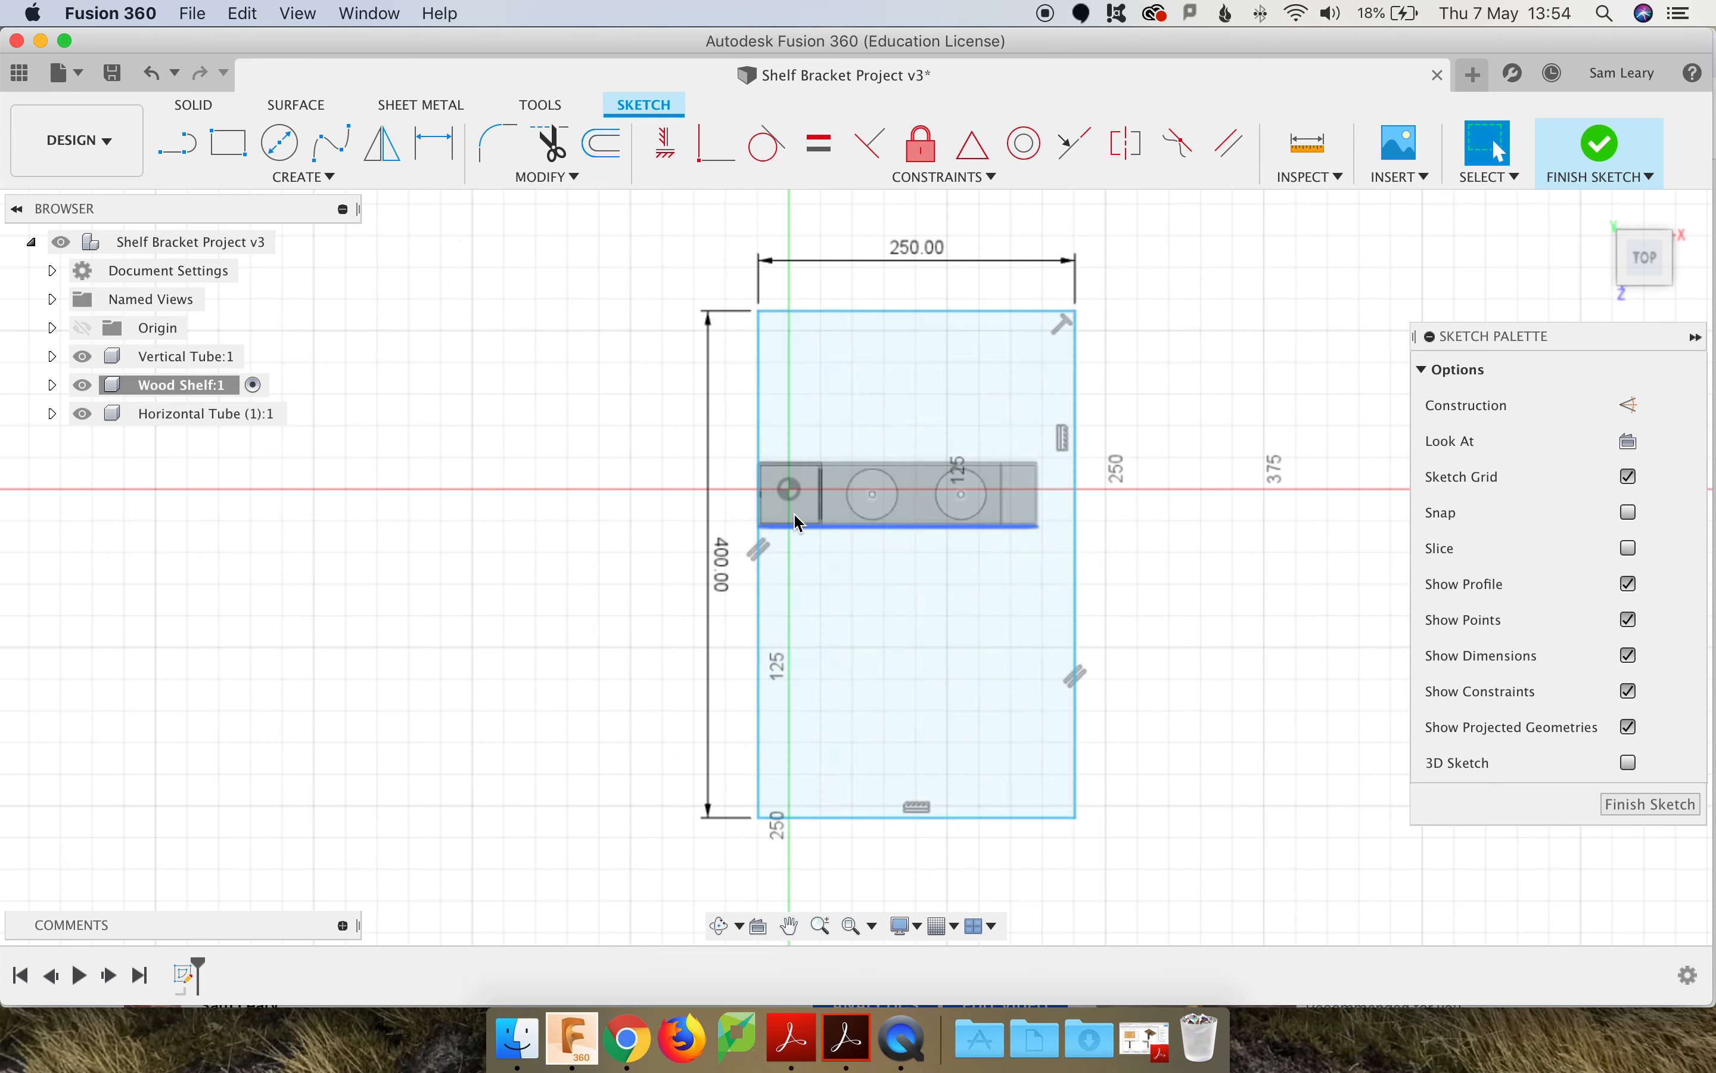
left_click(438, 145)
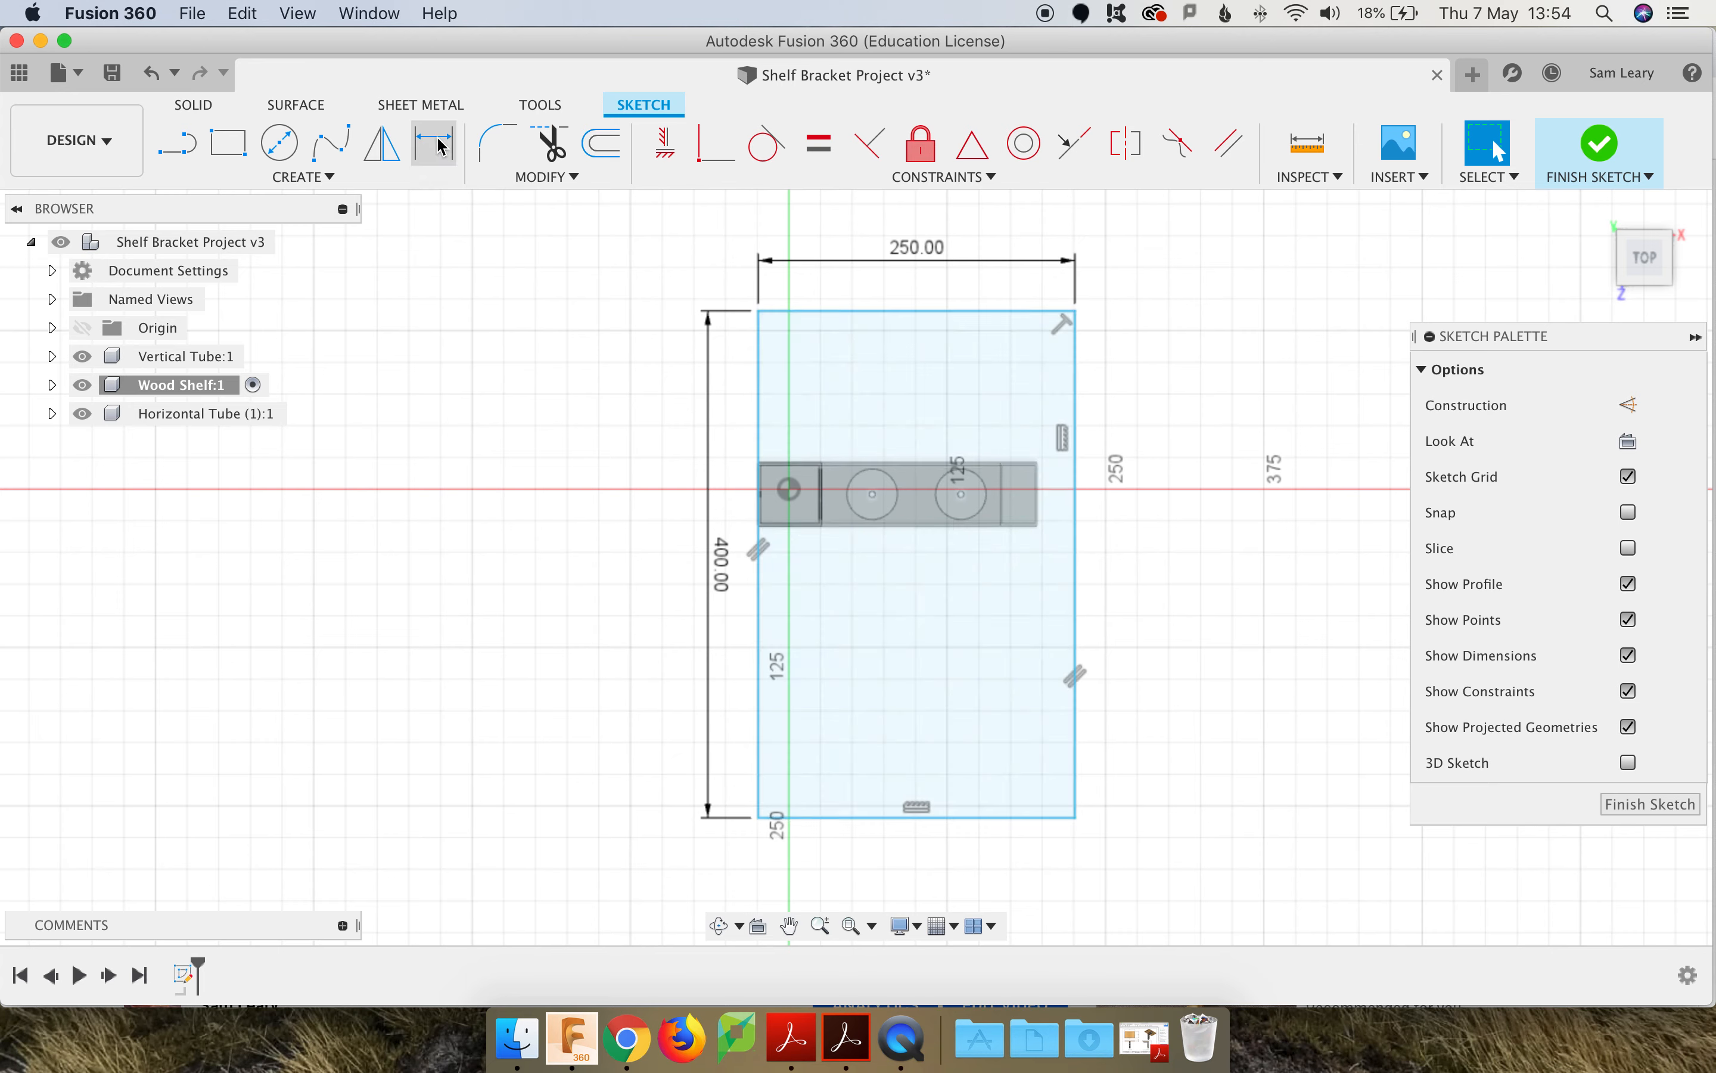
left_click(759, 312)
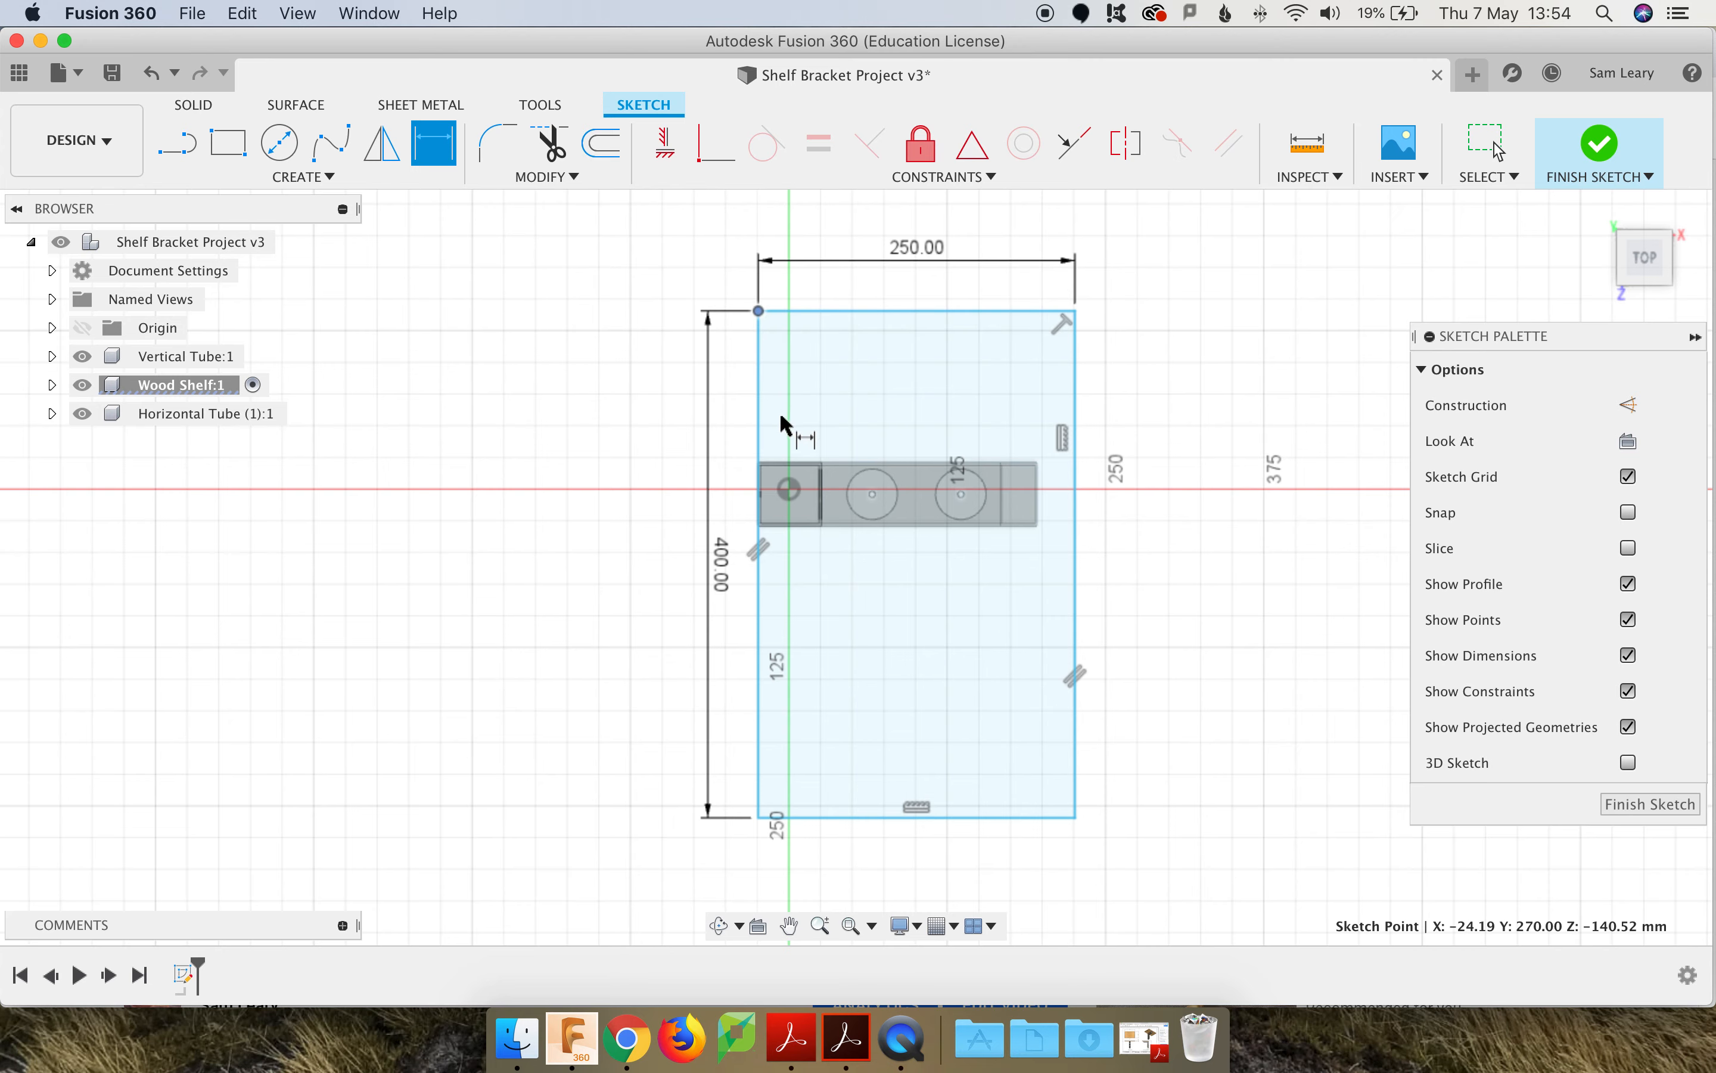
scroll(765, 468, "up", 5)
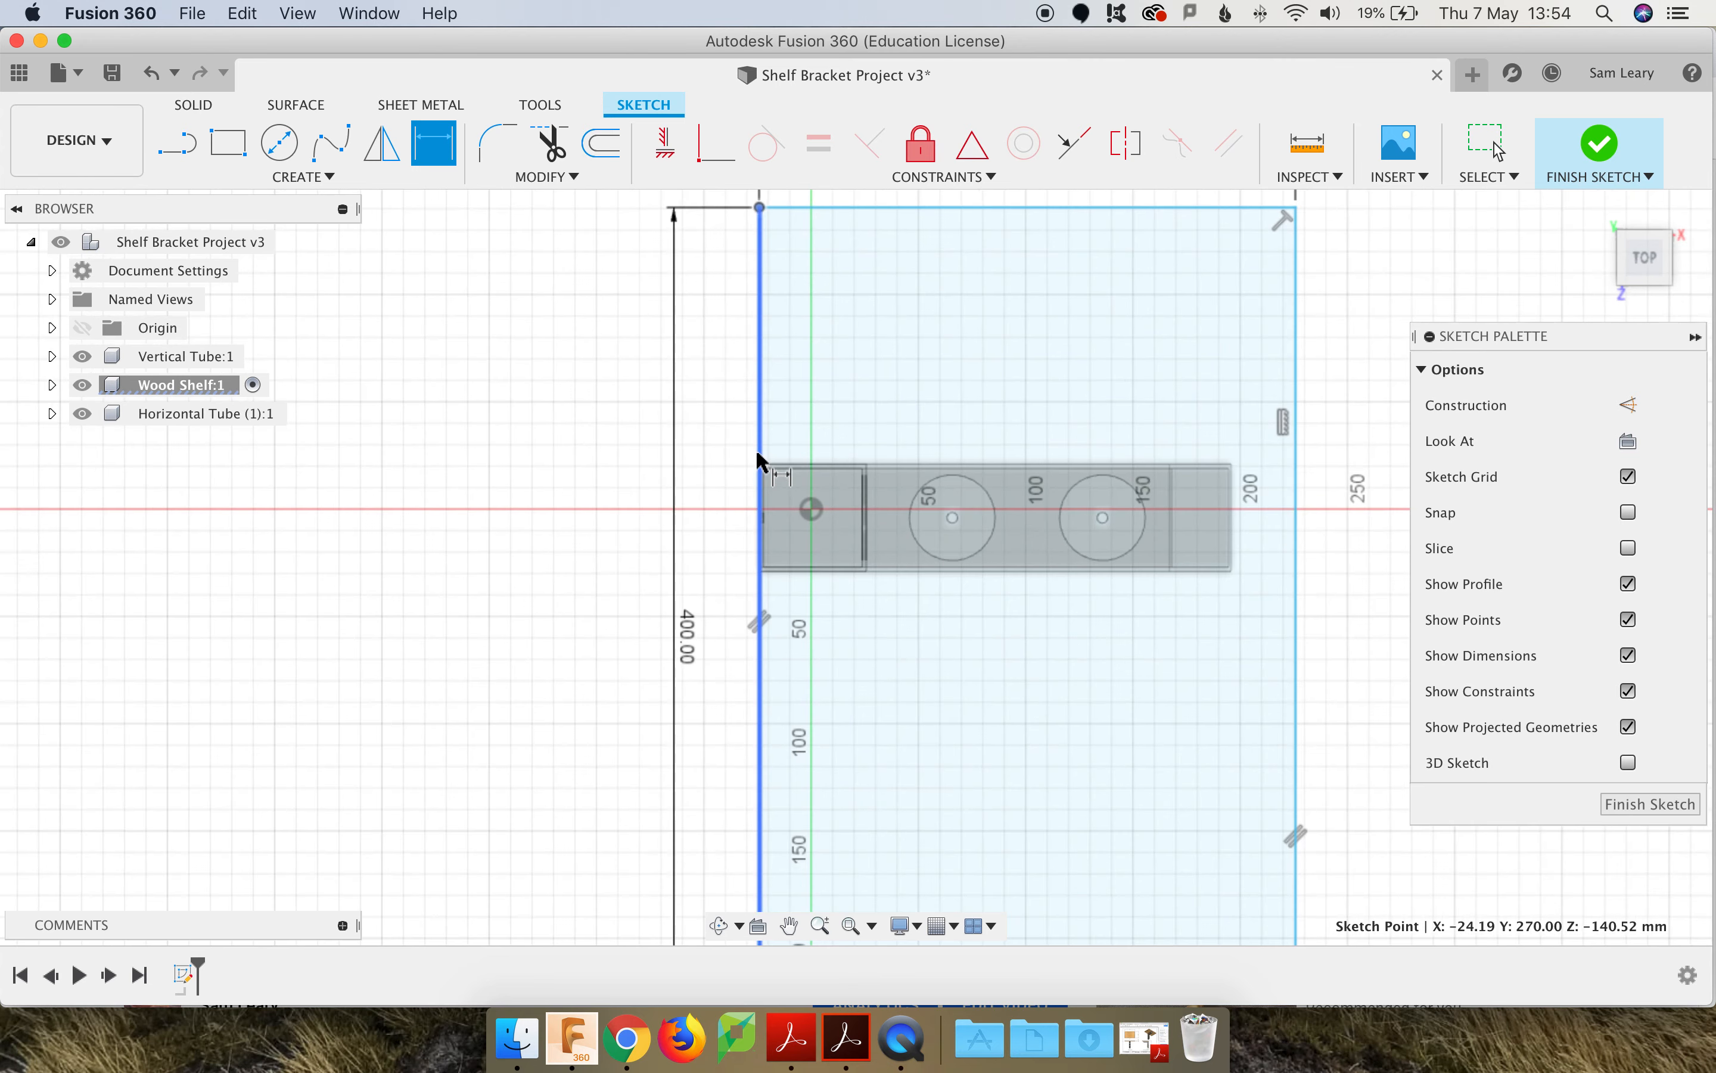
left_click(762, 469)
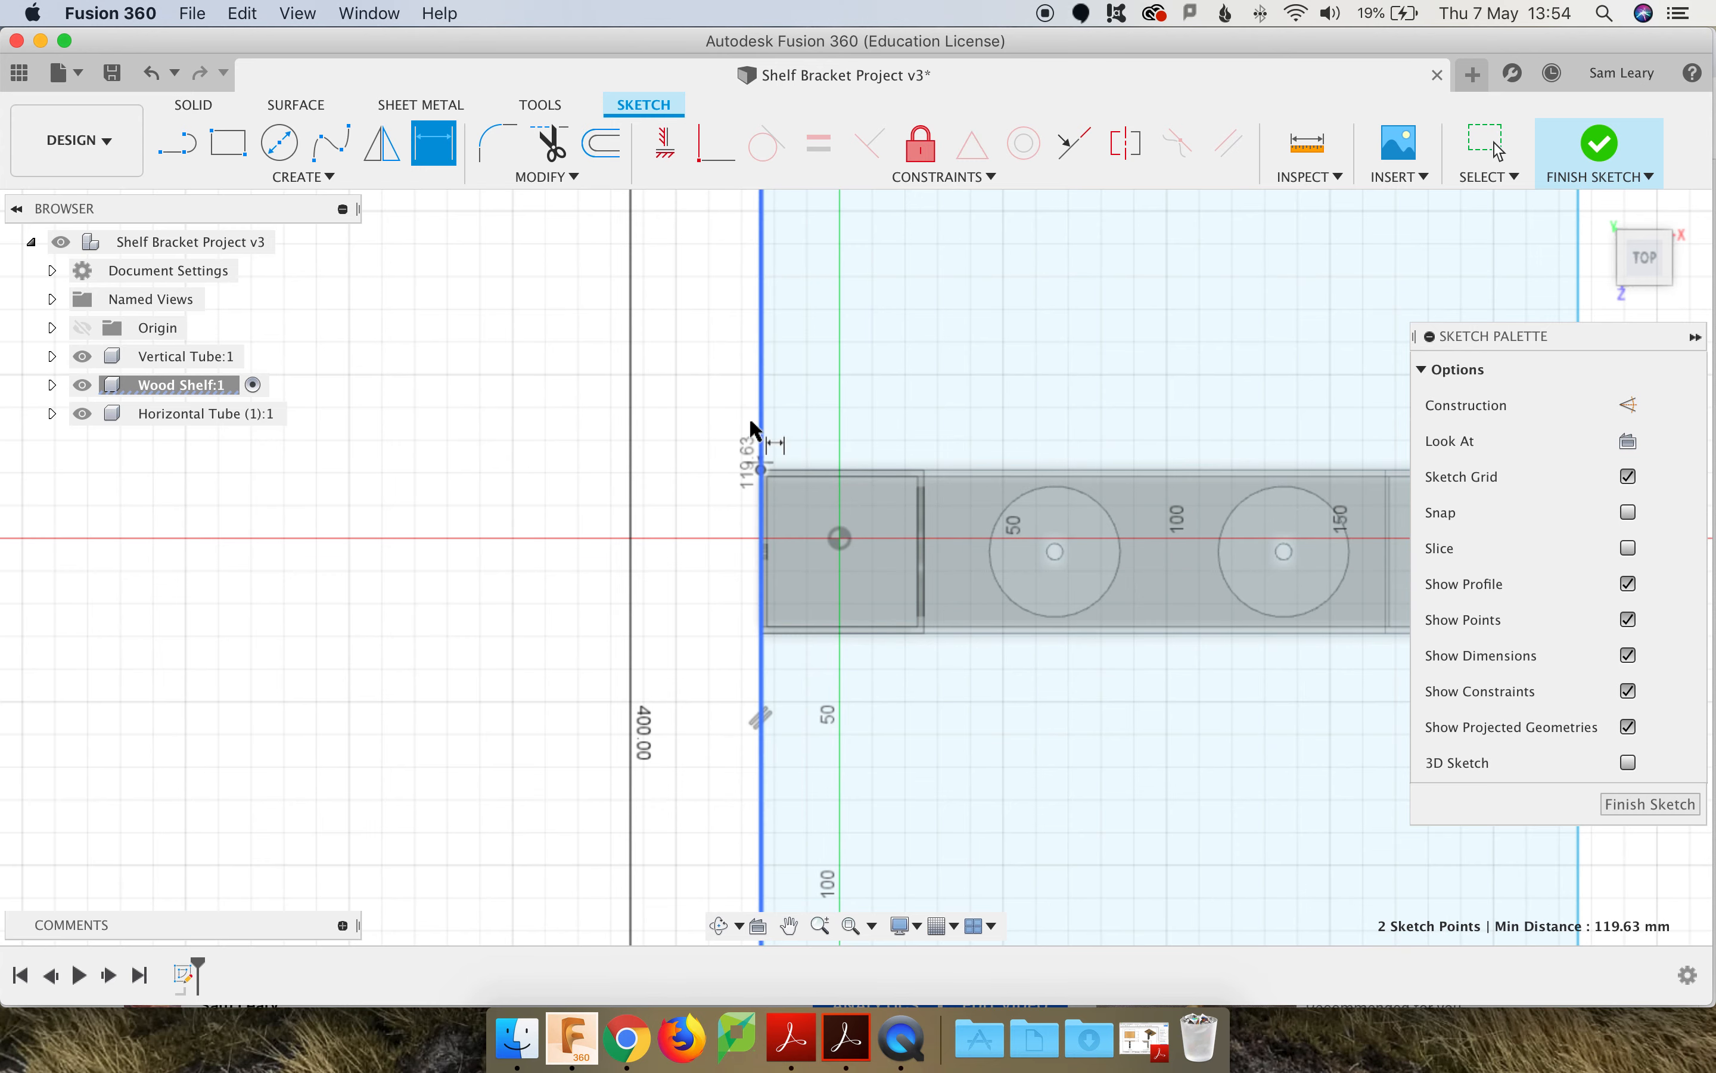
scroll(762, 461, "down", 5)
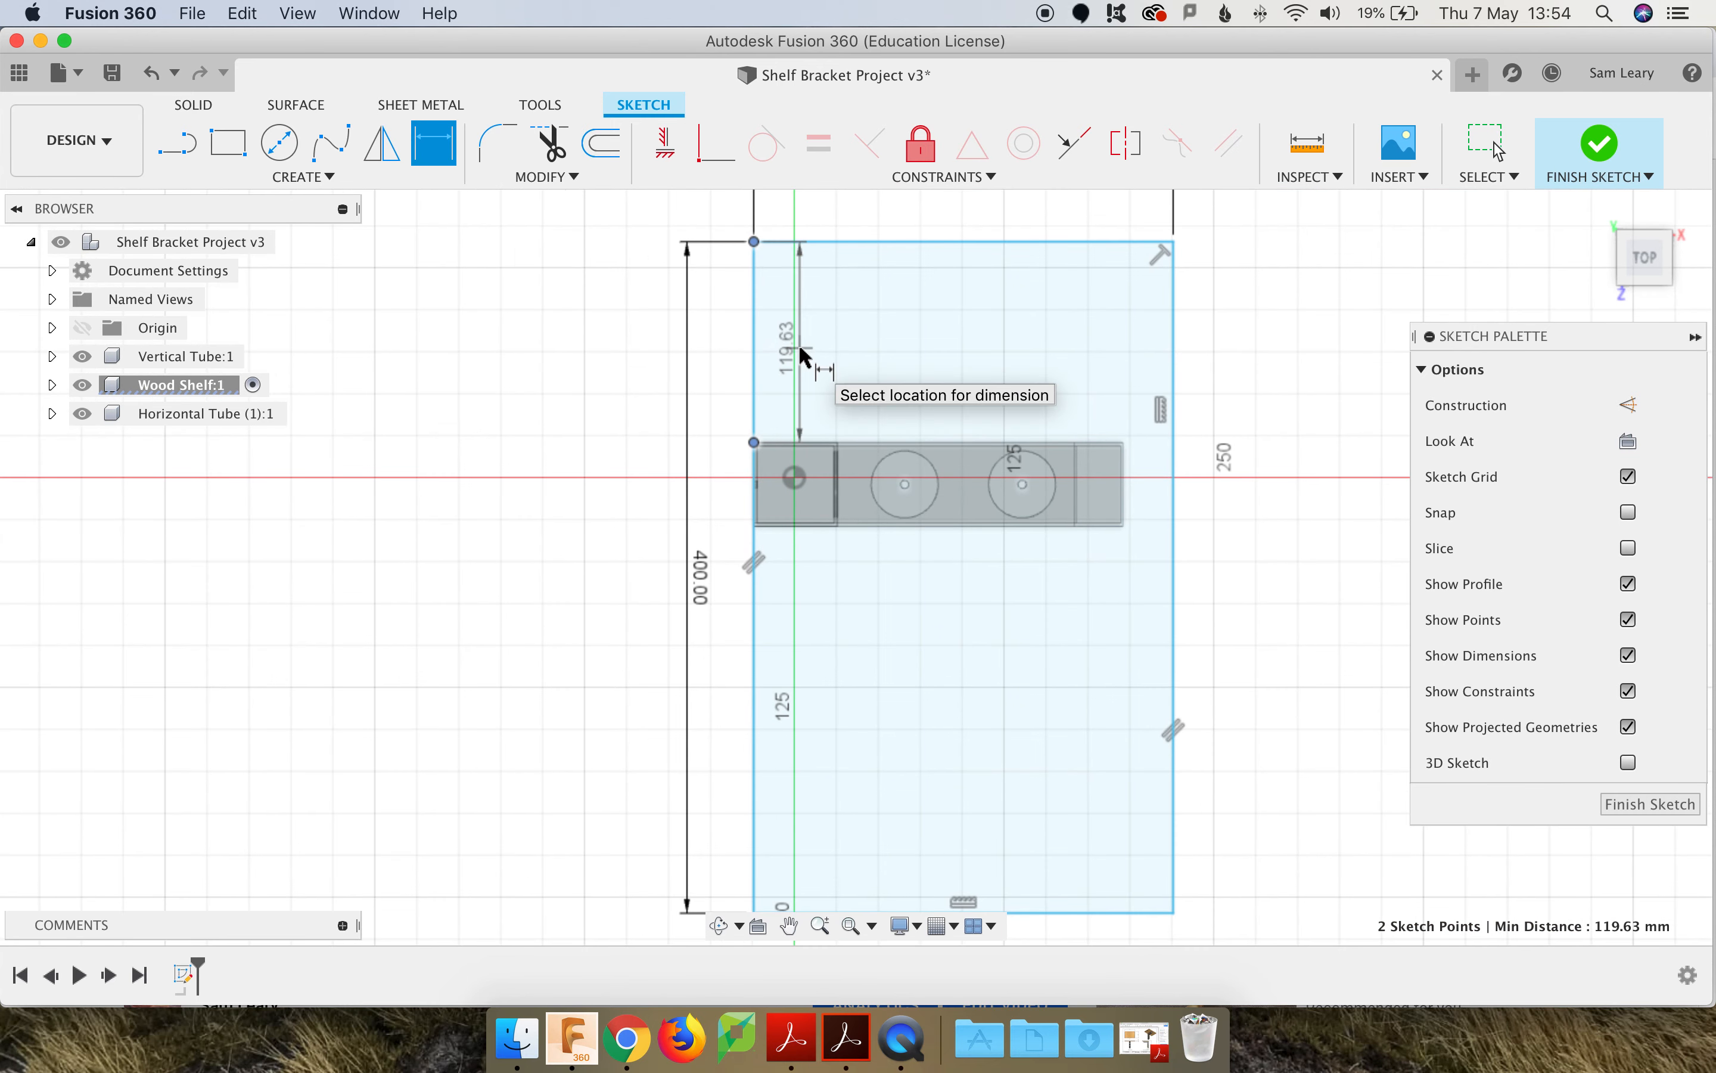
left_click(806, 357)
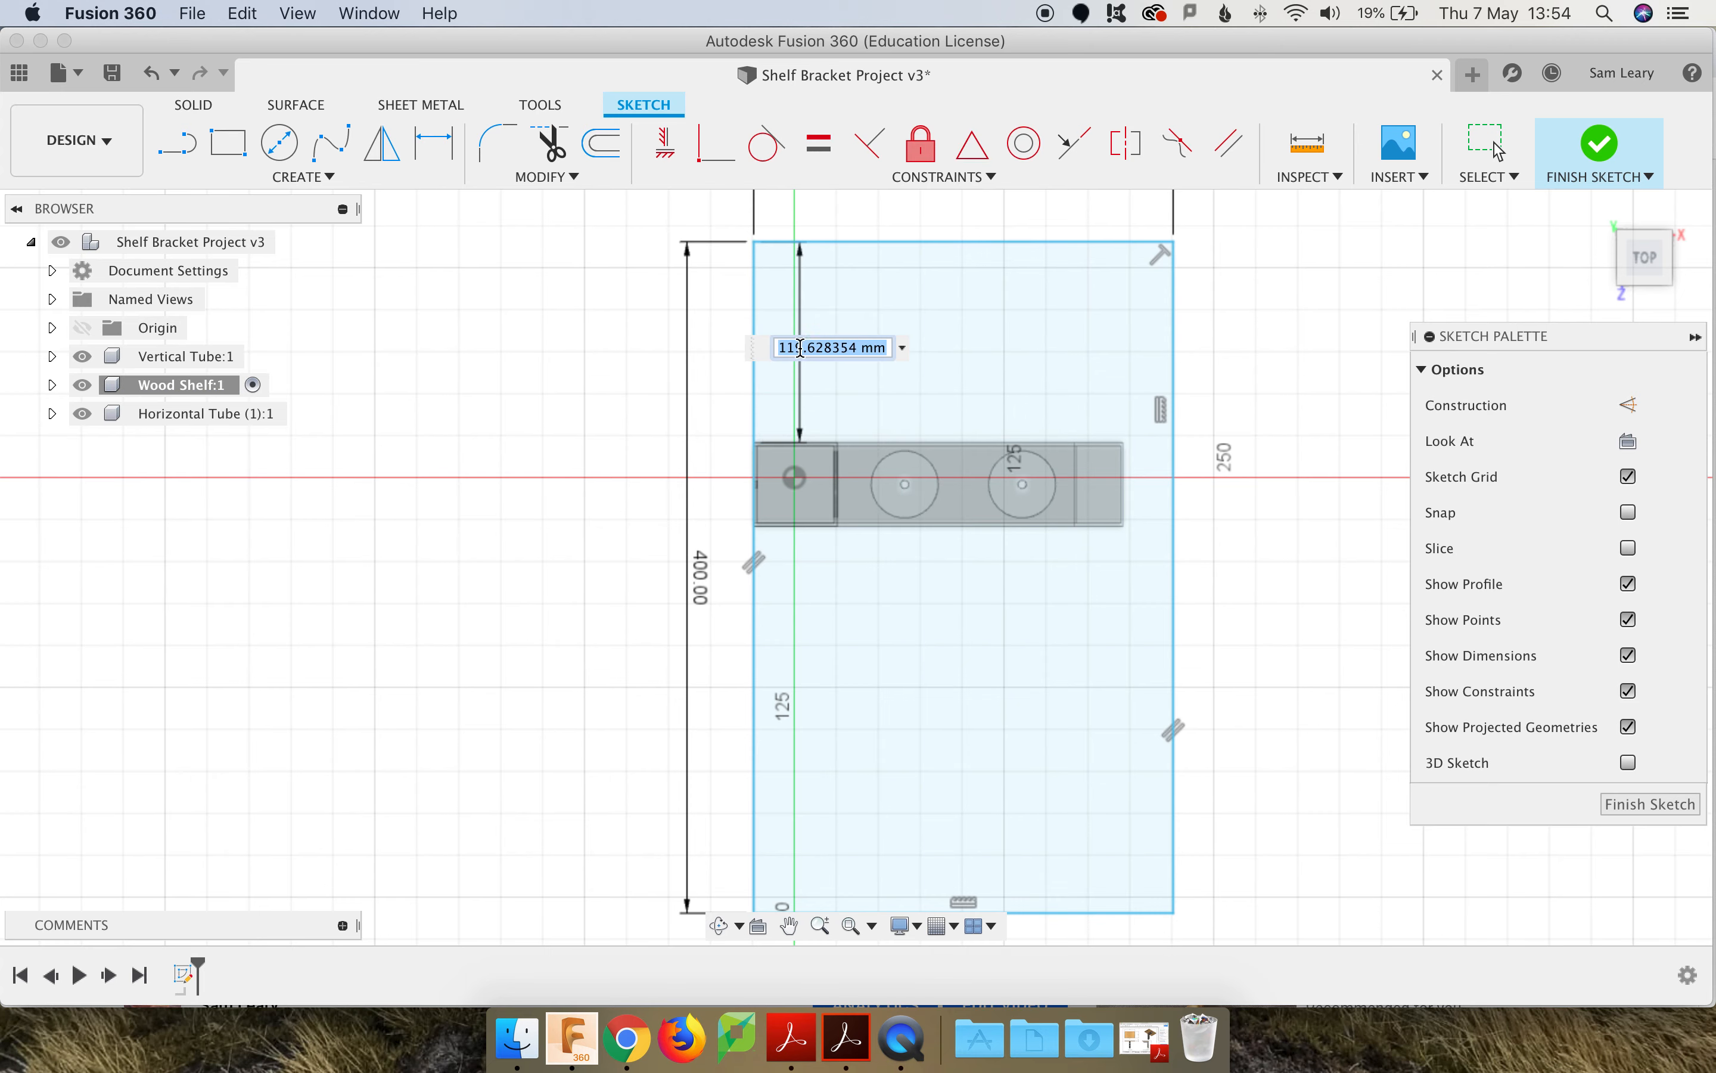
type("1")
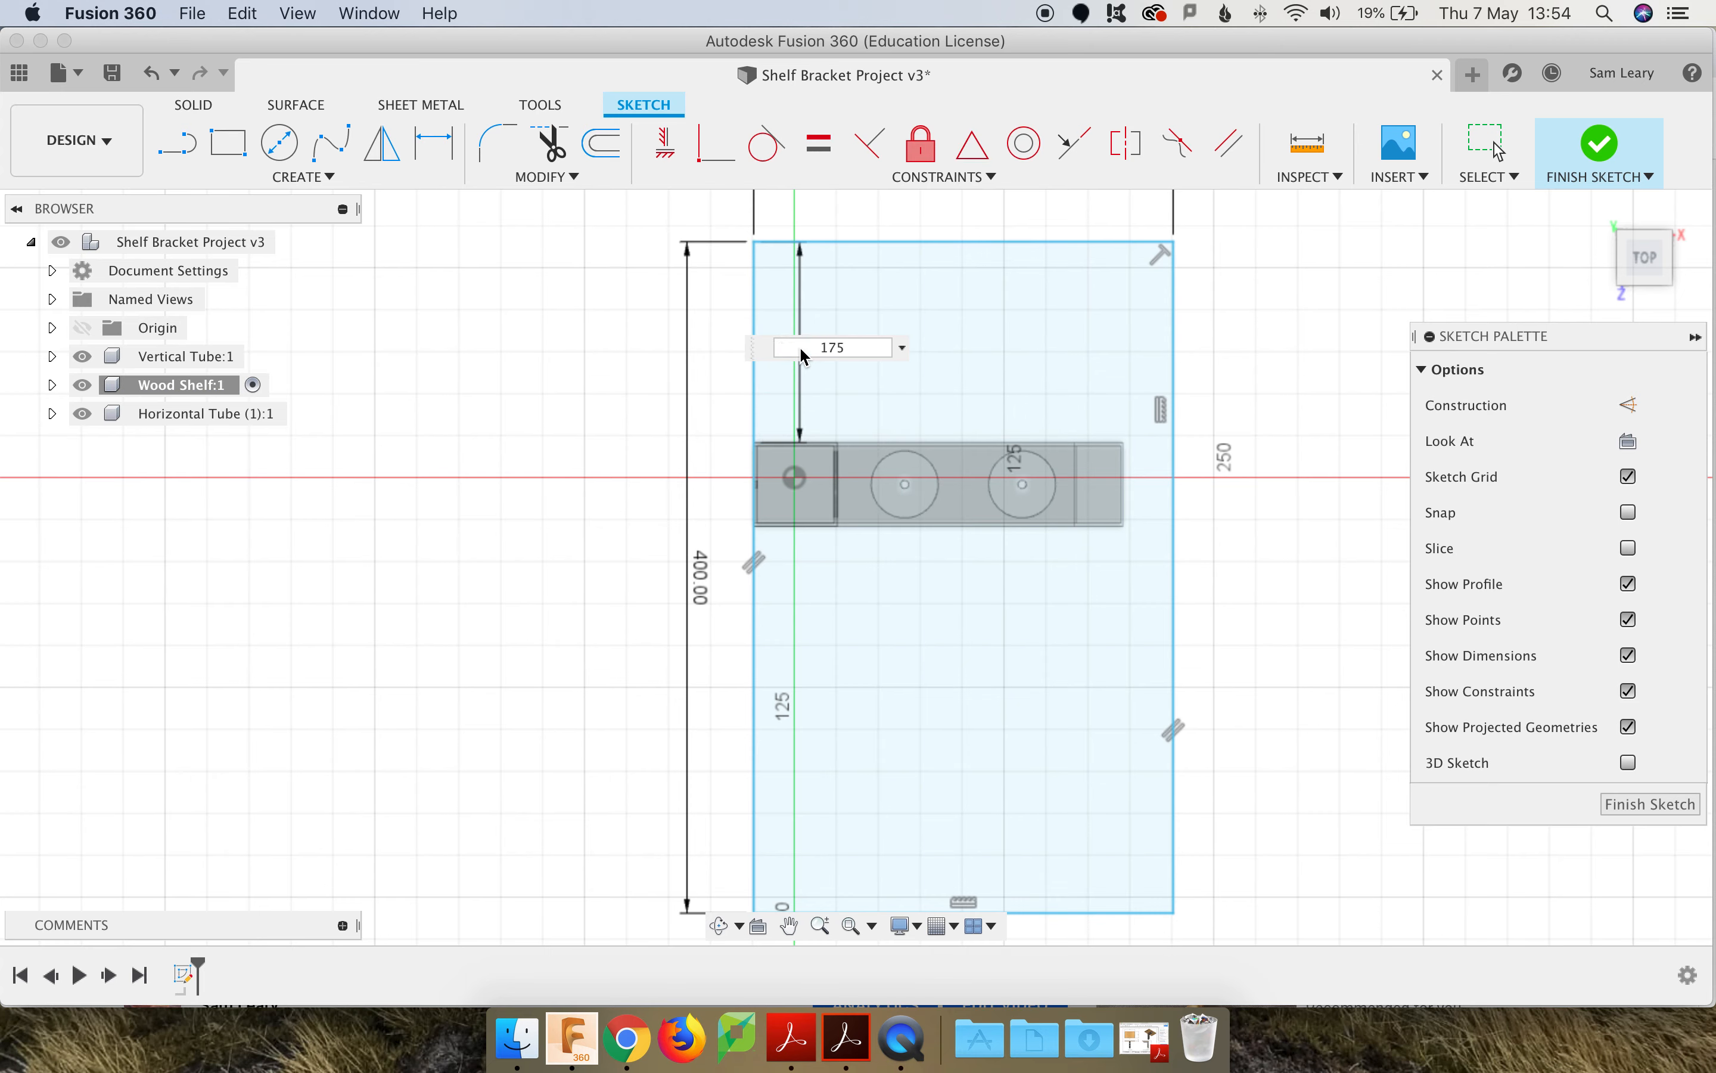
type("75")
key("Return")
scroll(837, 419, "down", 3)
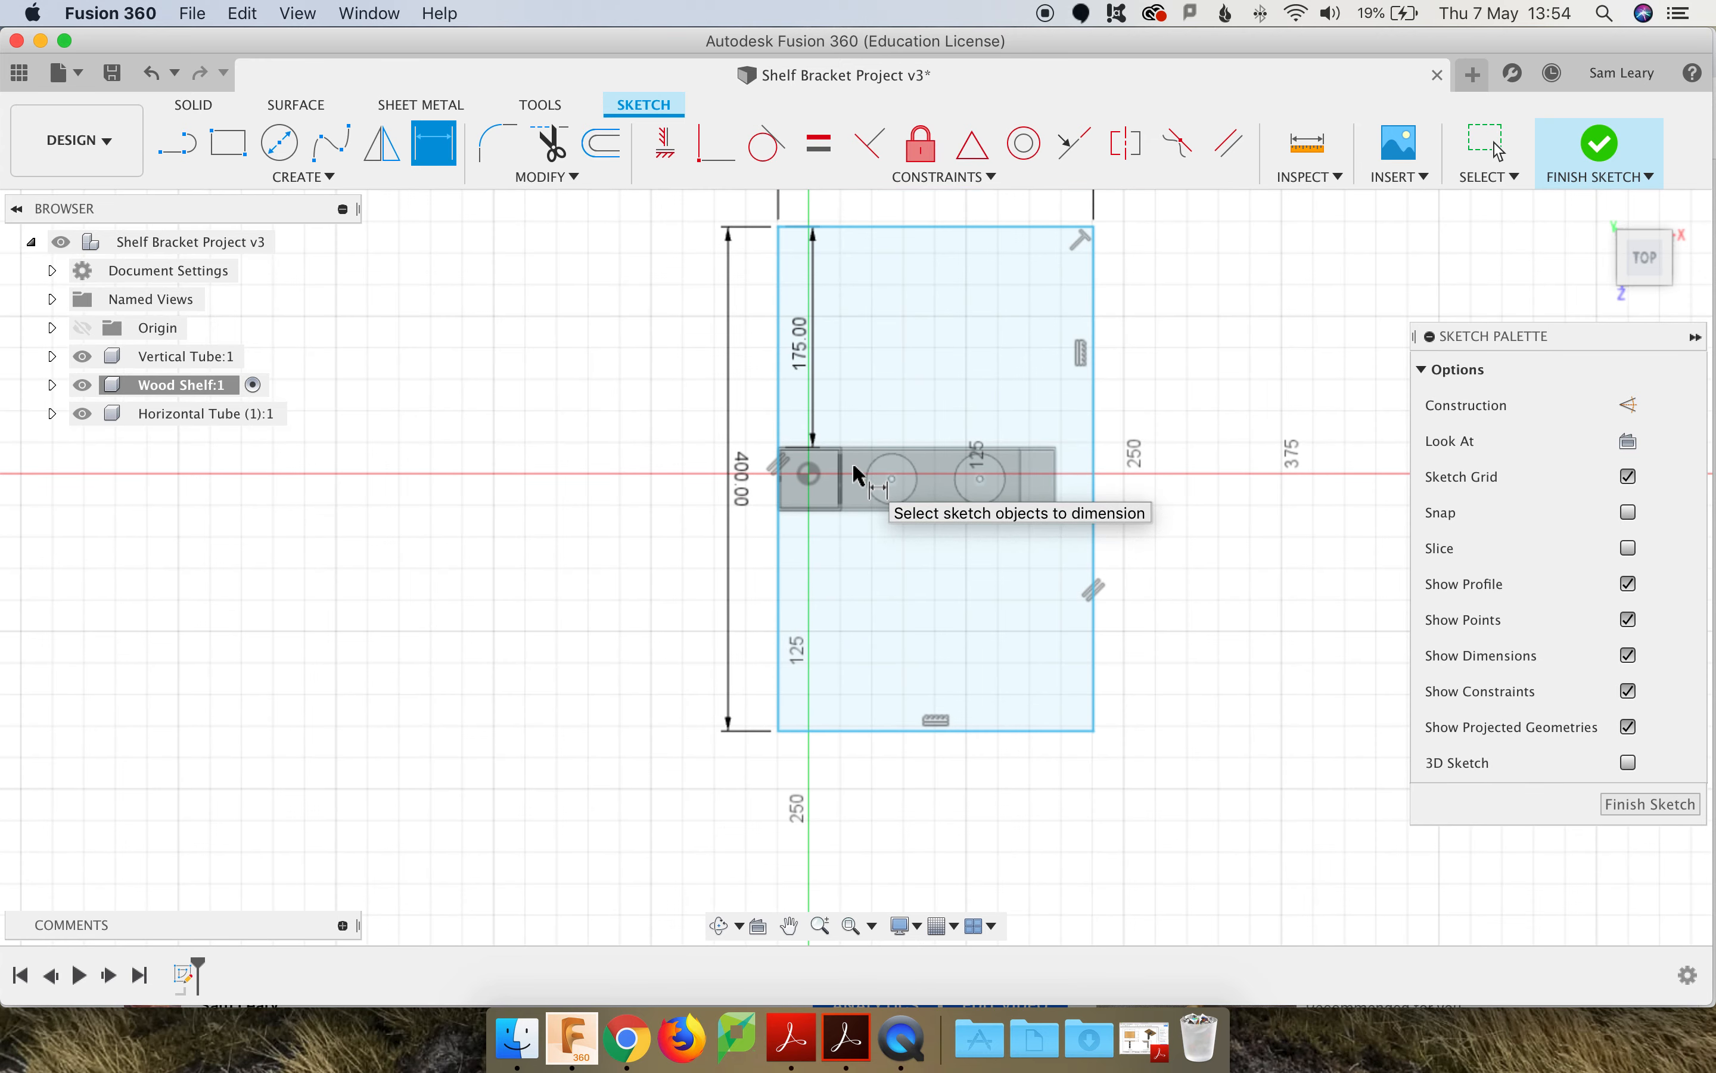
middle_click_drag(917, 627, 914, 704)
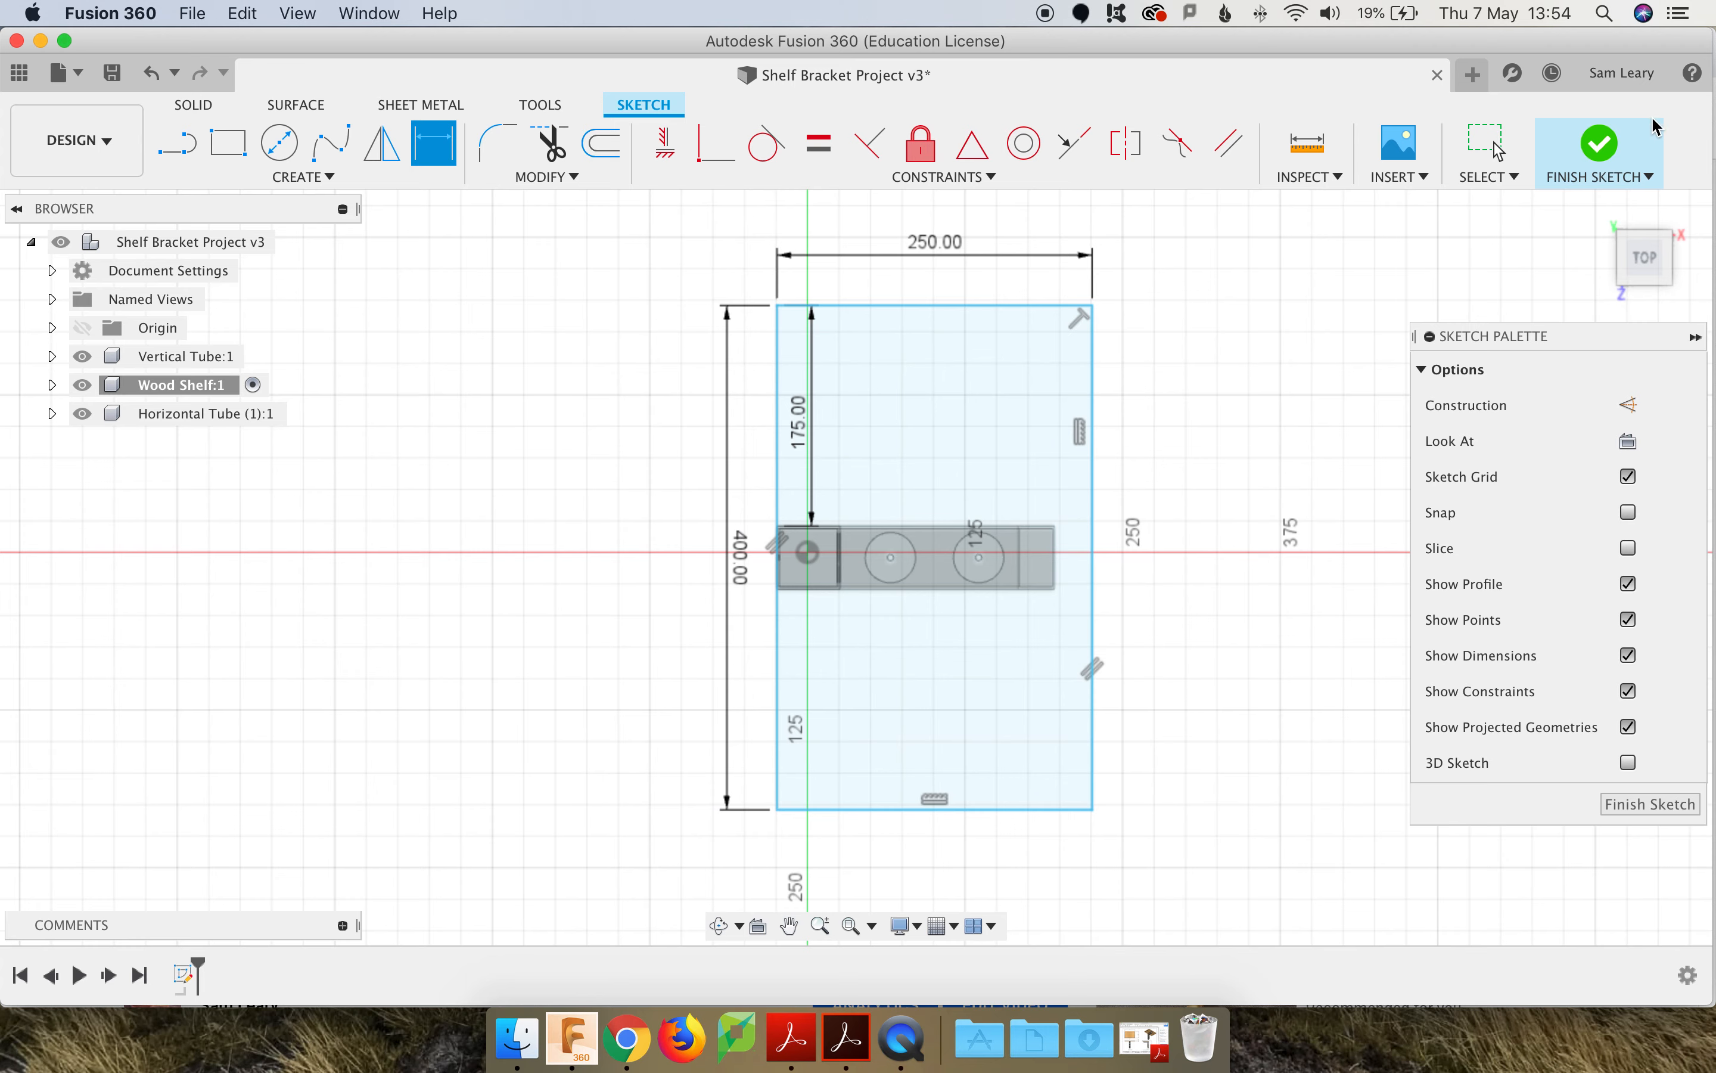
Step: Finish the shelf sketch and make the Wood Shelf component's Sketches folder visible
left_click(1604, 145)
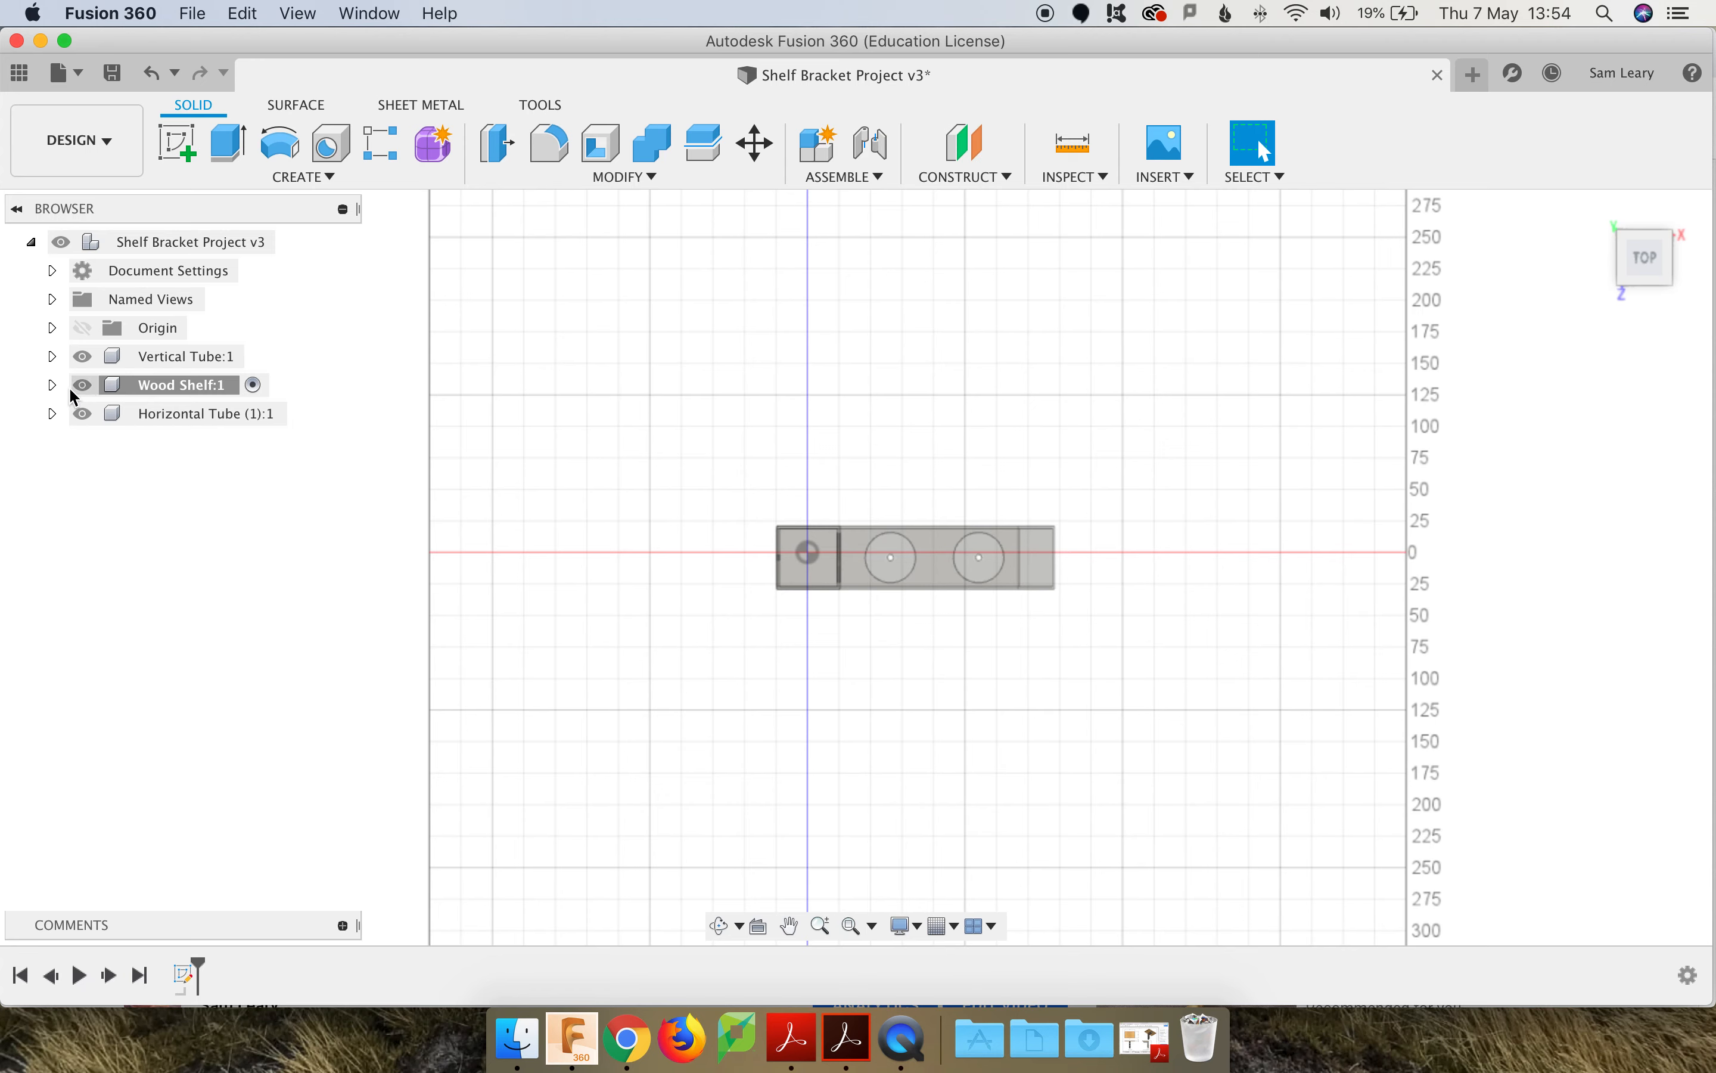
left_click(53, 385)
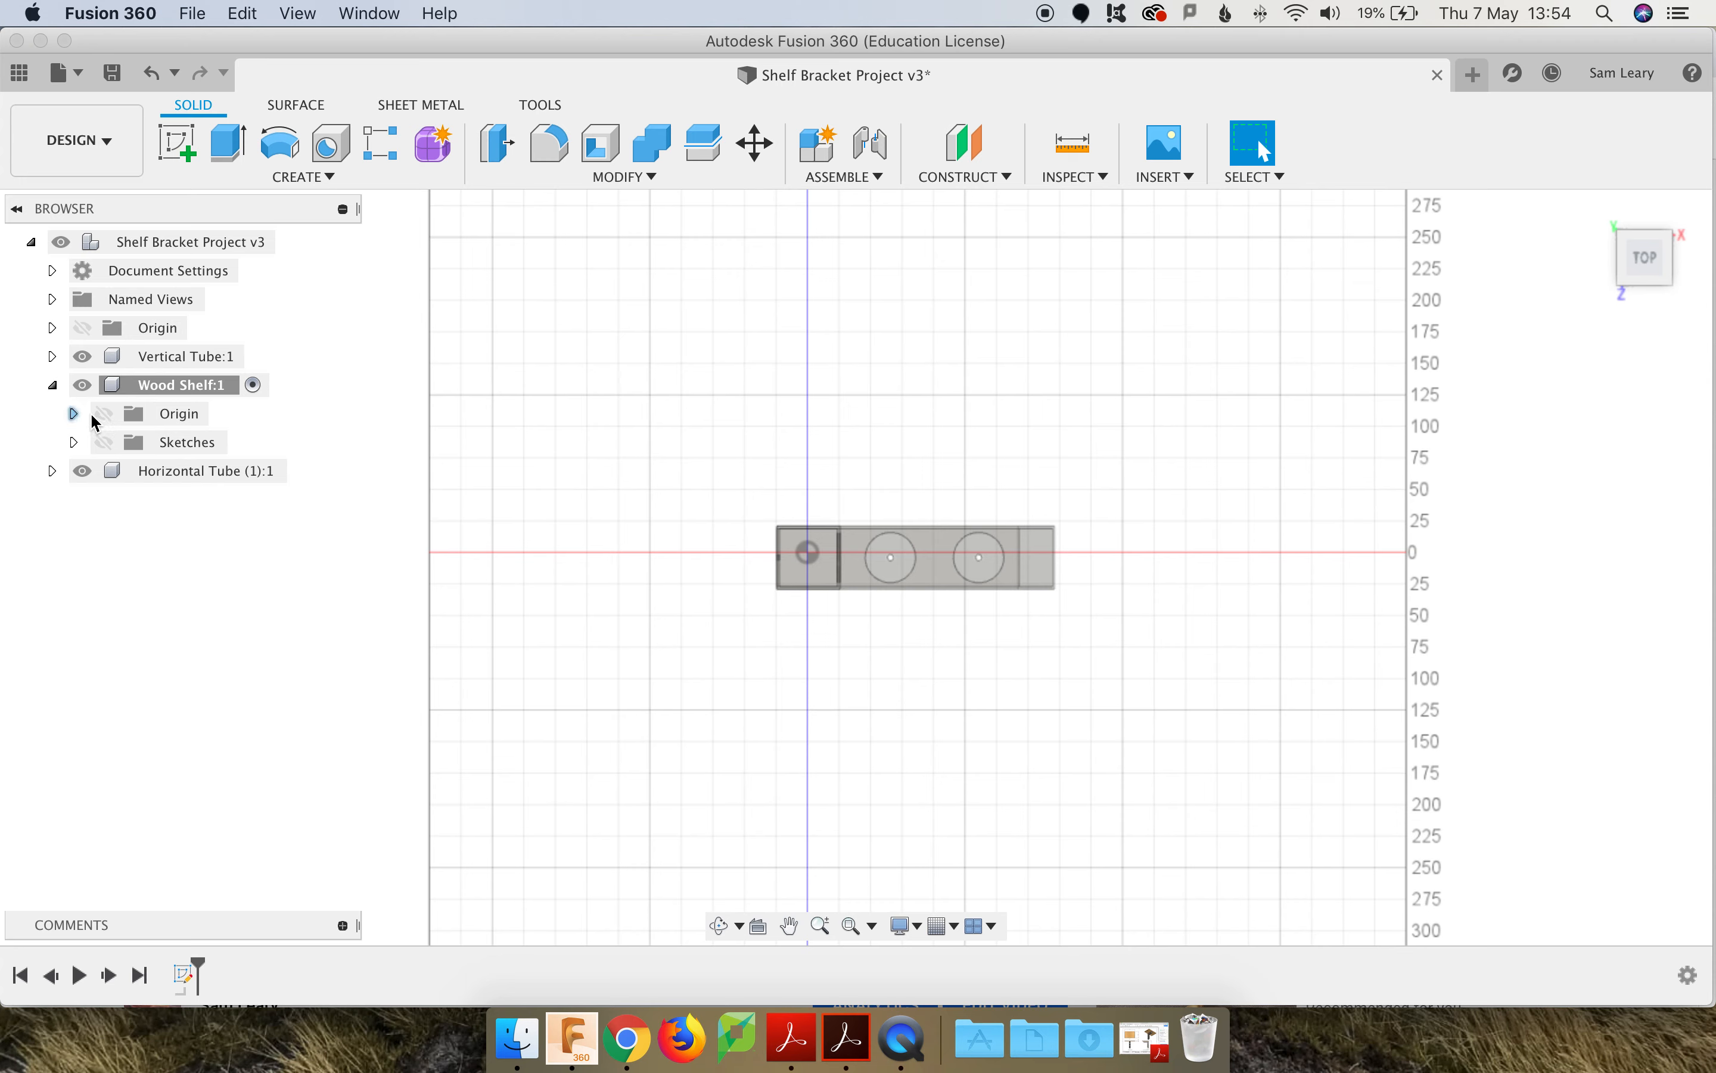
left_click(104, 443)
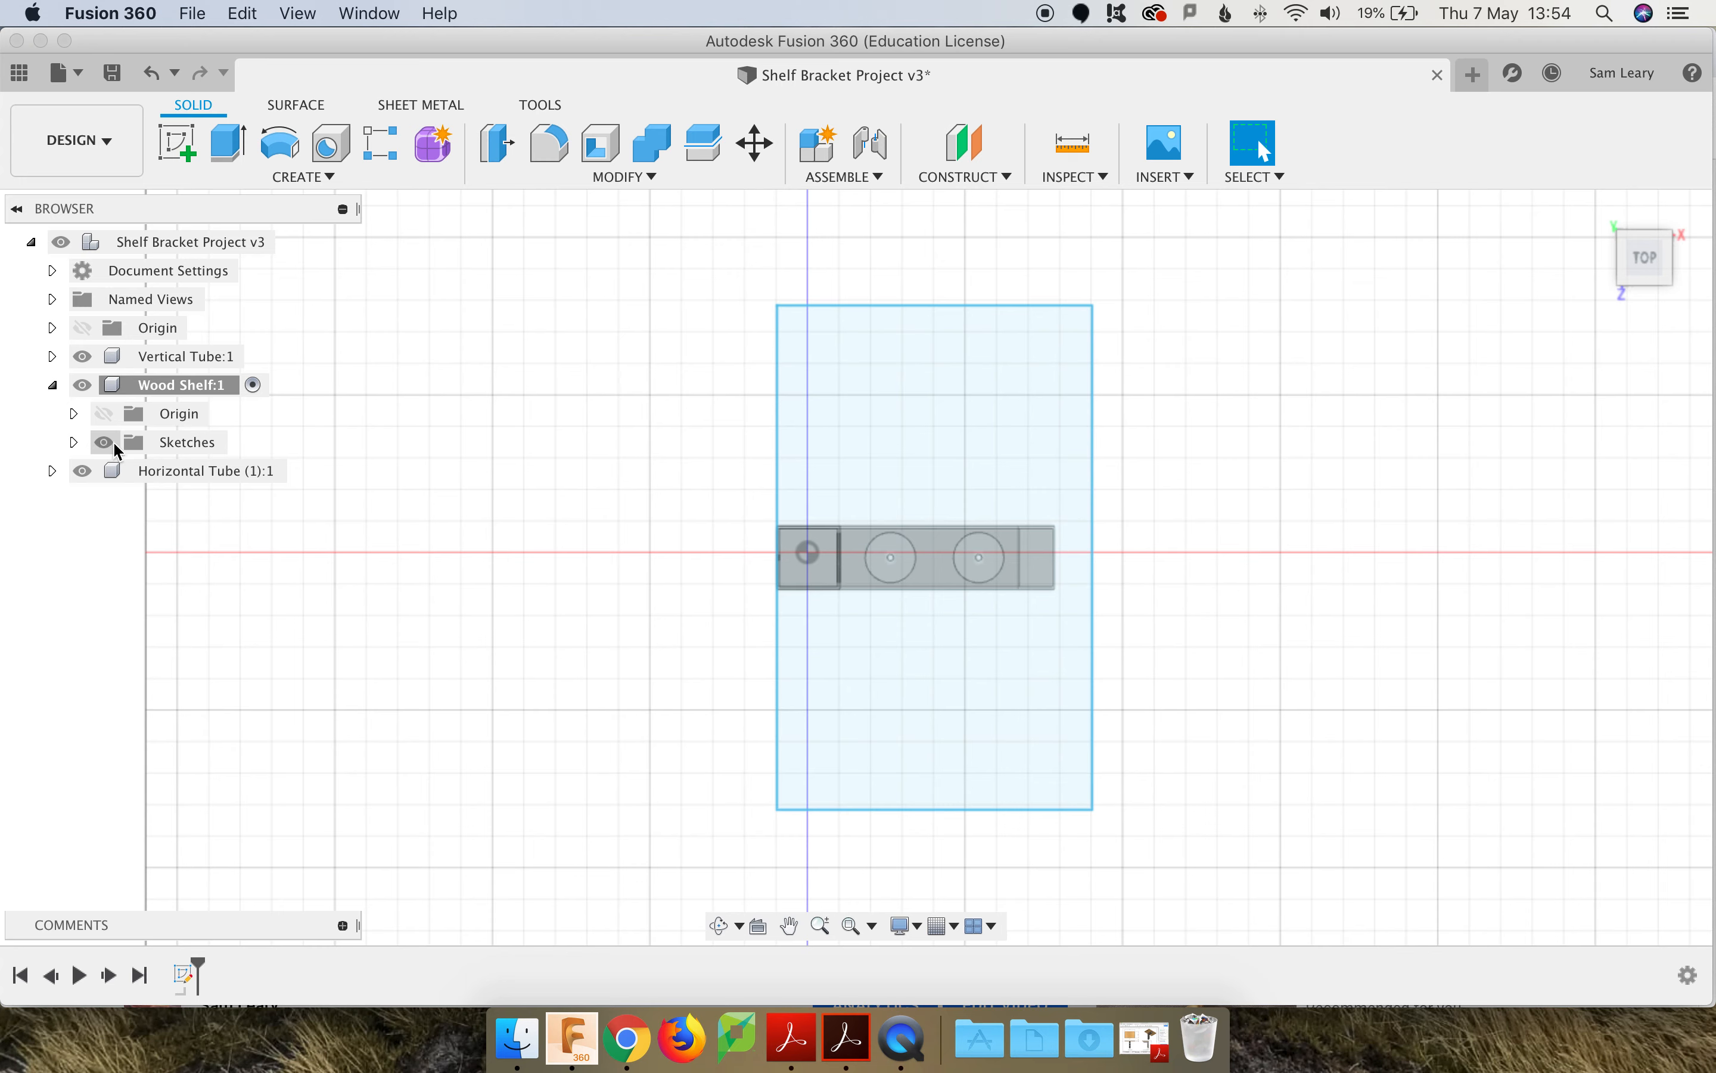
Step: Toggle the visibility of the Wood Shelf's Sketches folder, and of Sketch2 inside it, off and back on
left_click(74, 442)
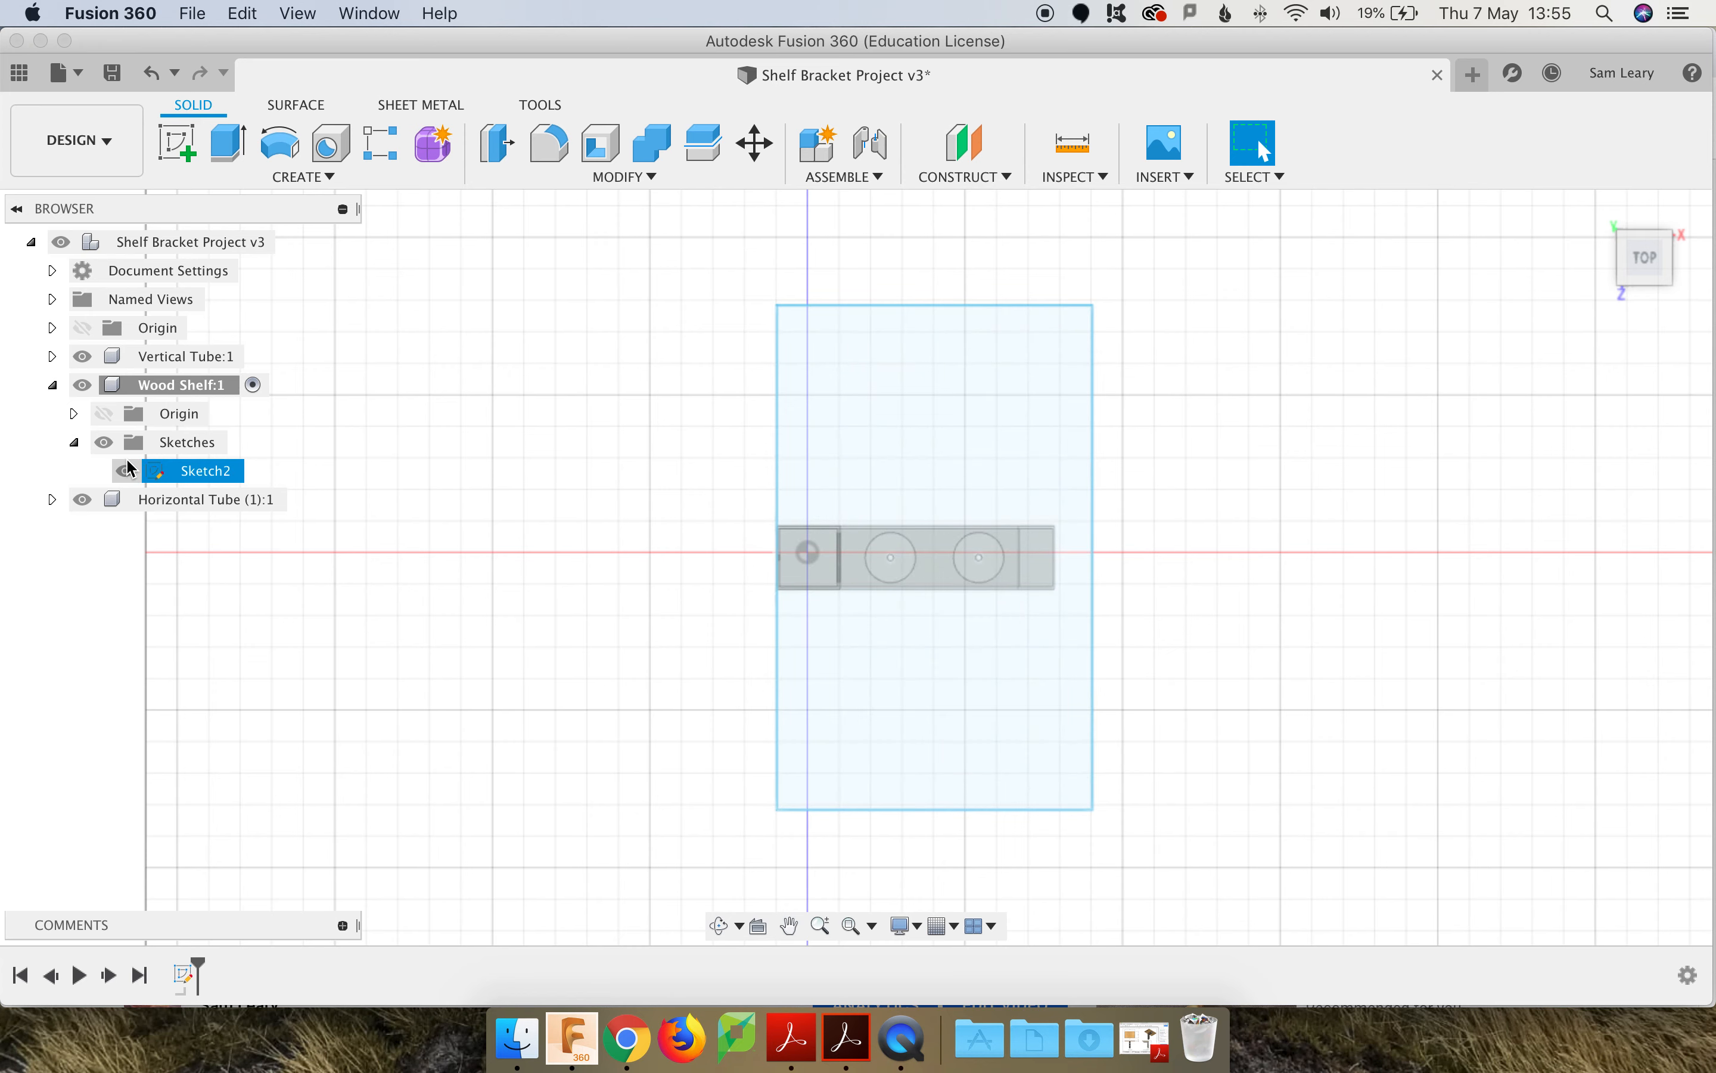
left_click(104, 444)
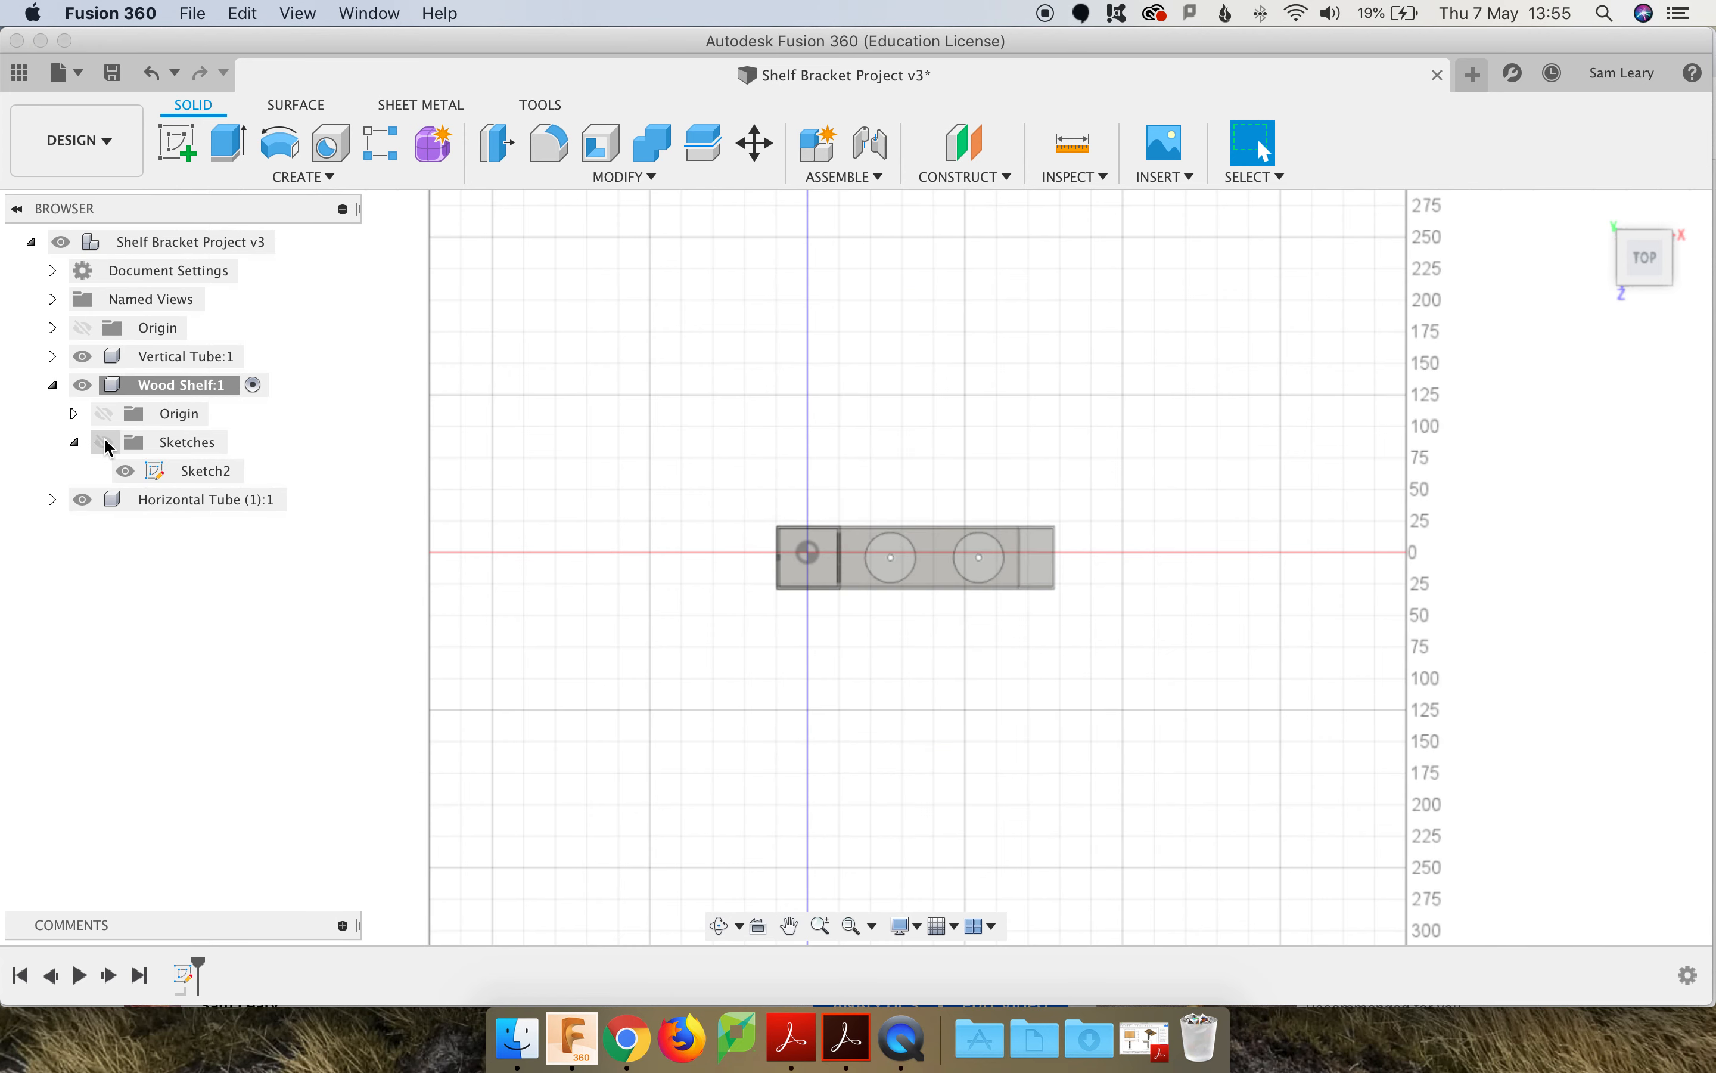
left_click(106, 444)
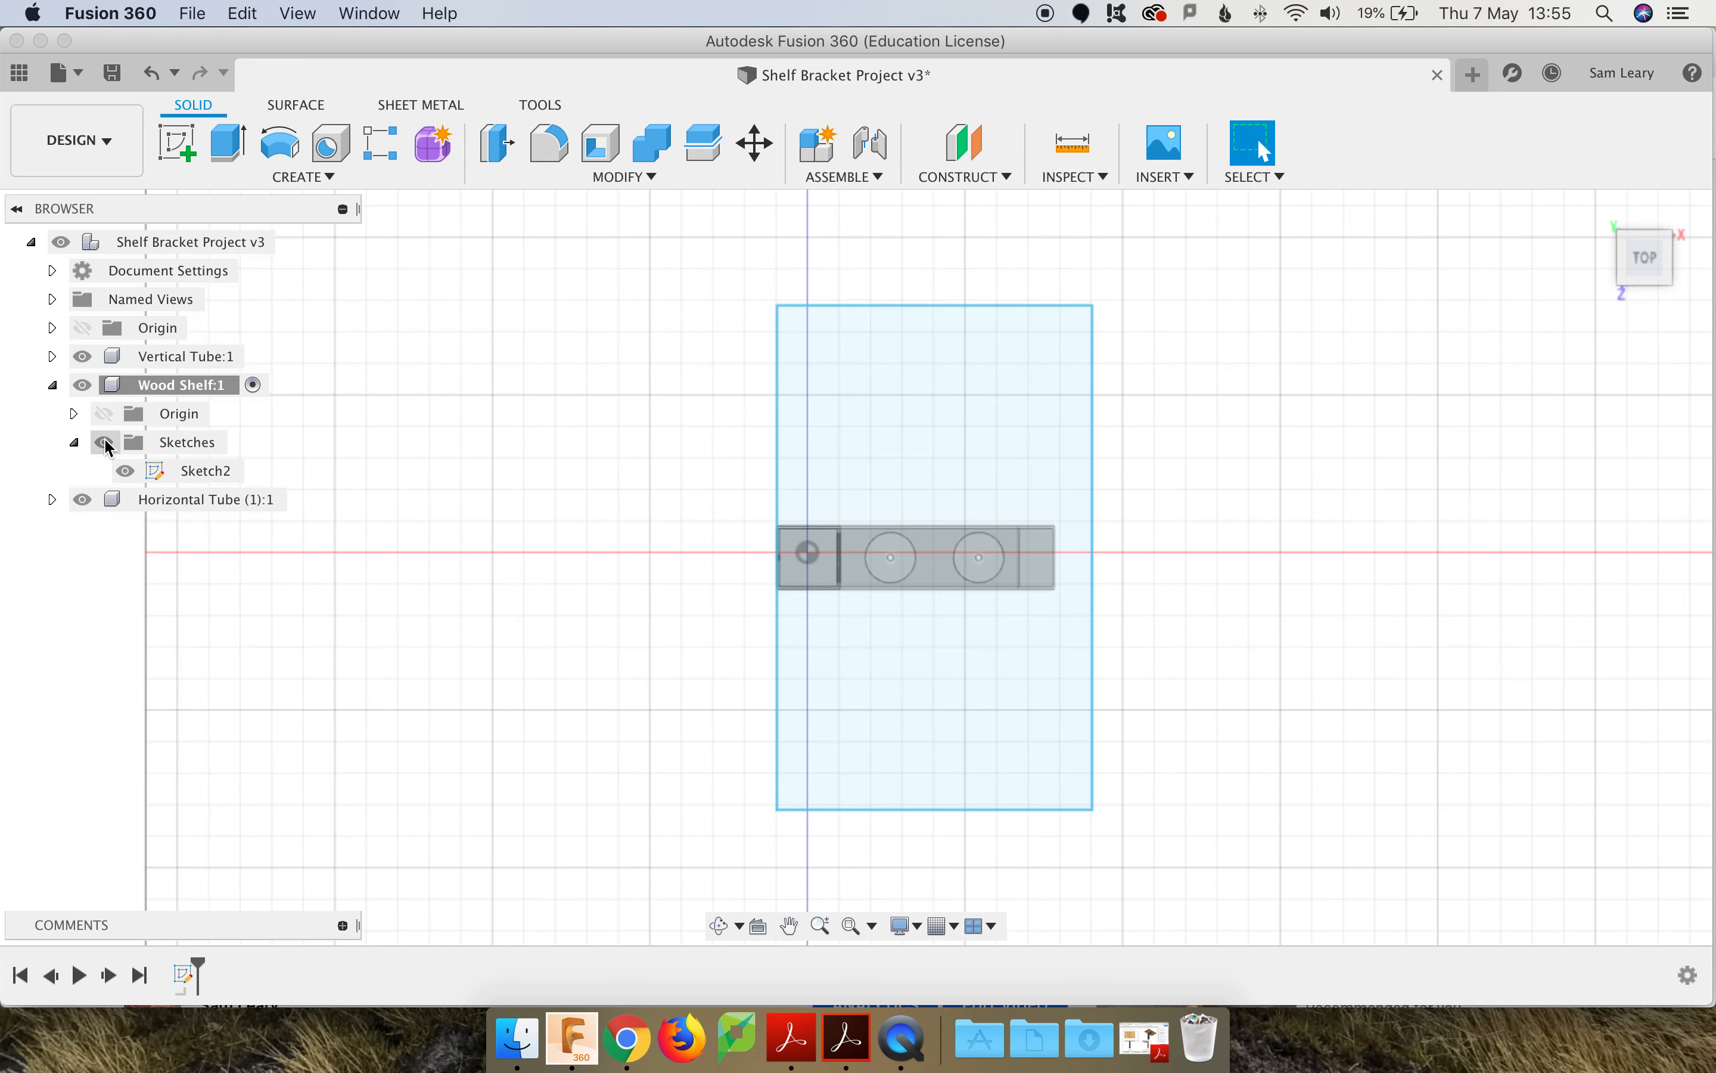
left_click(128, 475)
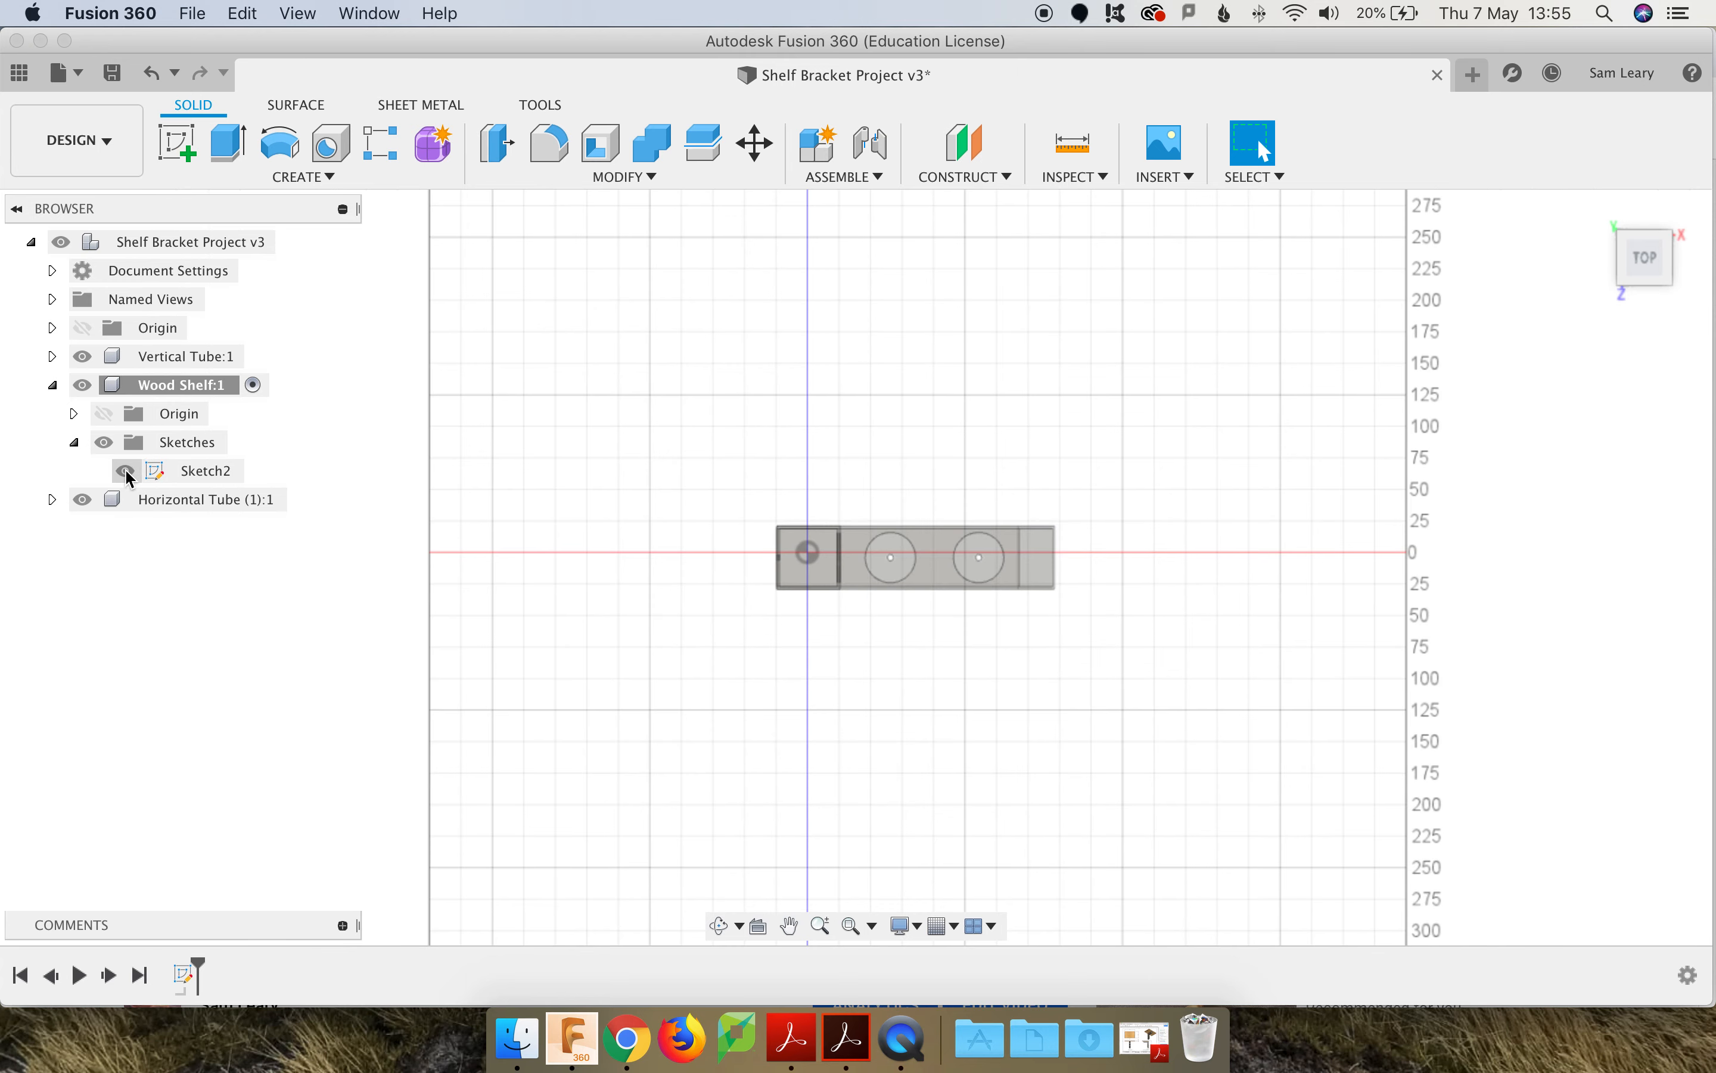
left_click(127, 476)
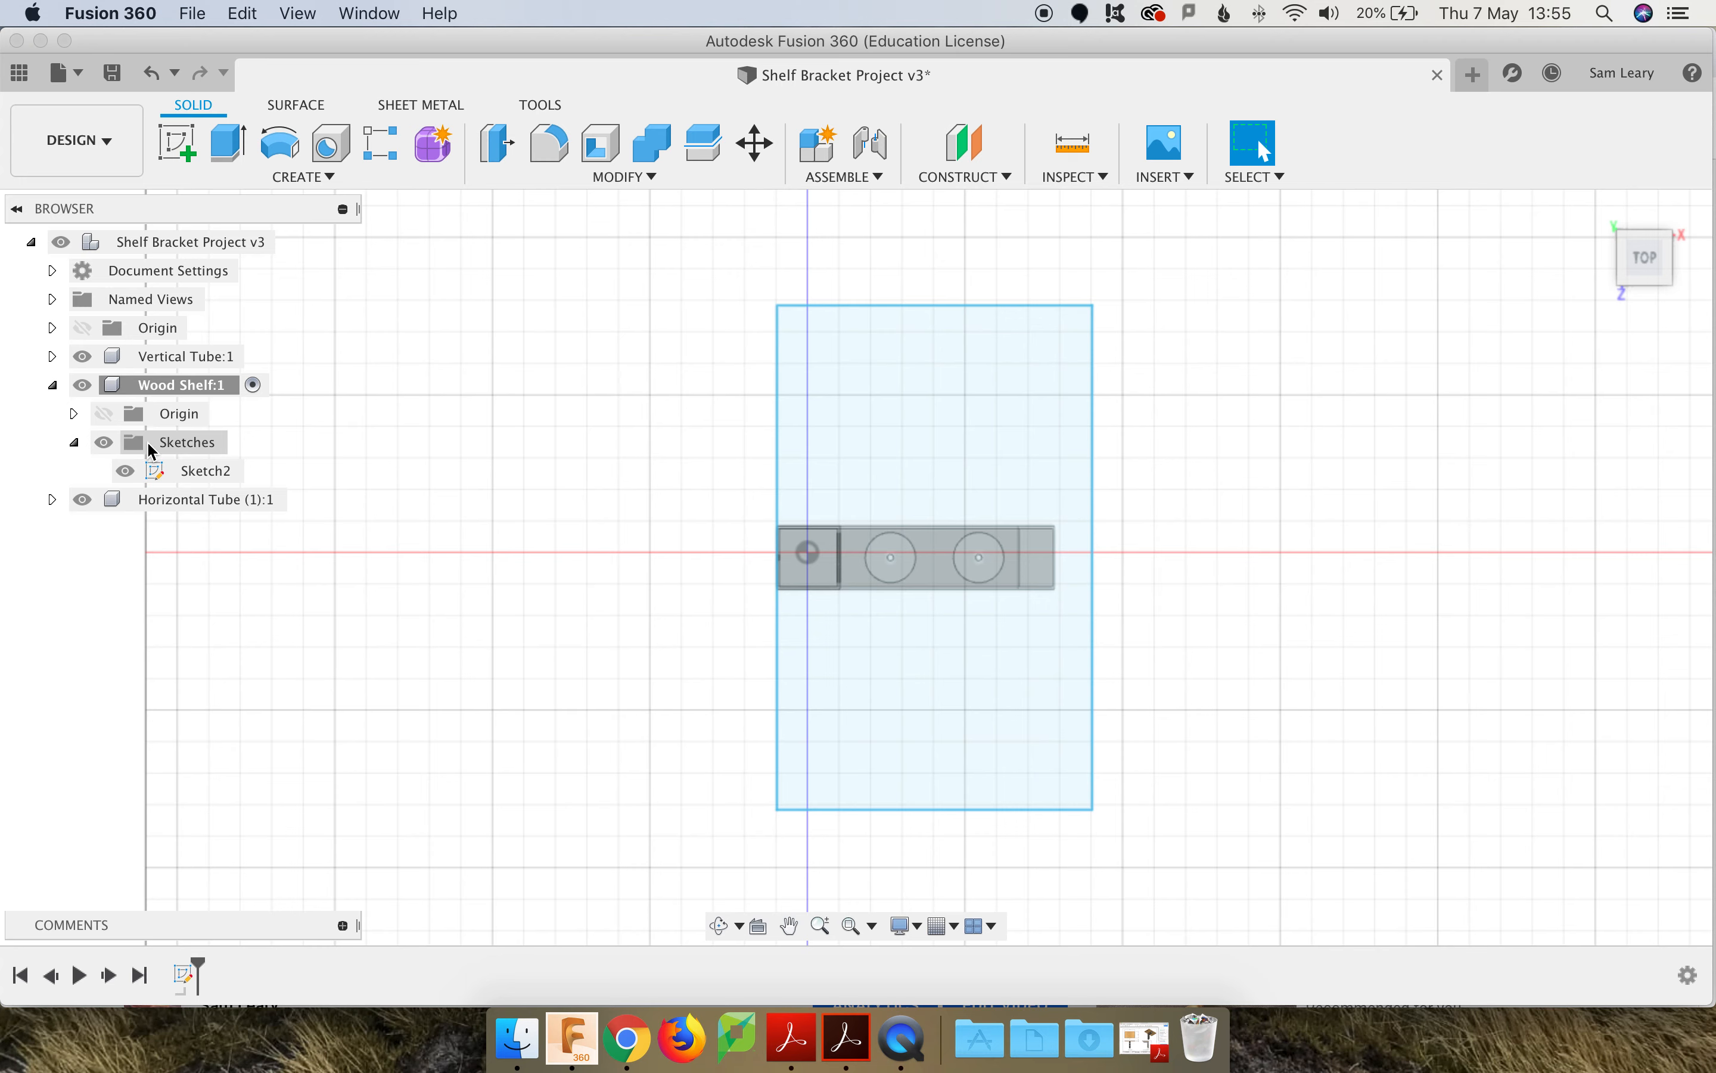
Step: Collapse the Wood Shelf component's contents and return to the home view, with the shelf profile in sight
left_click(54, 387)
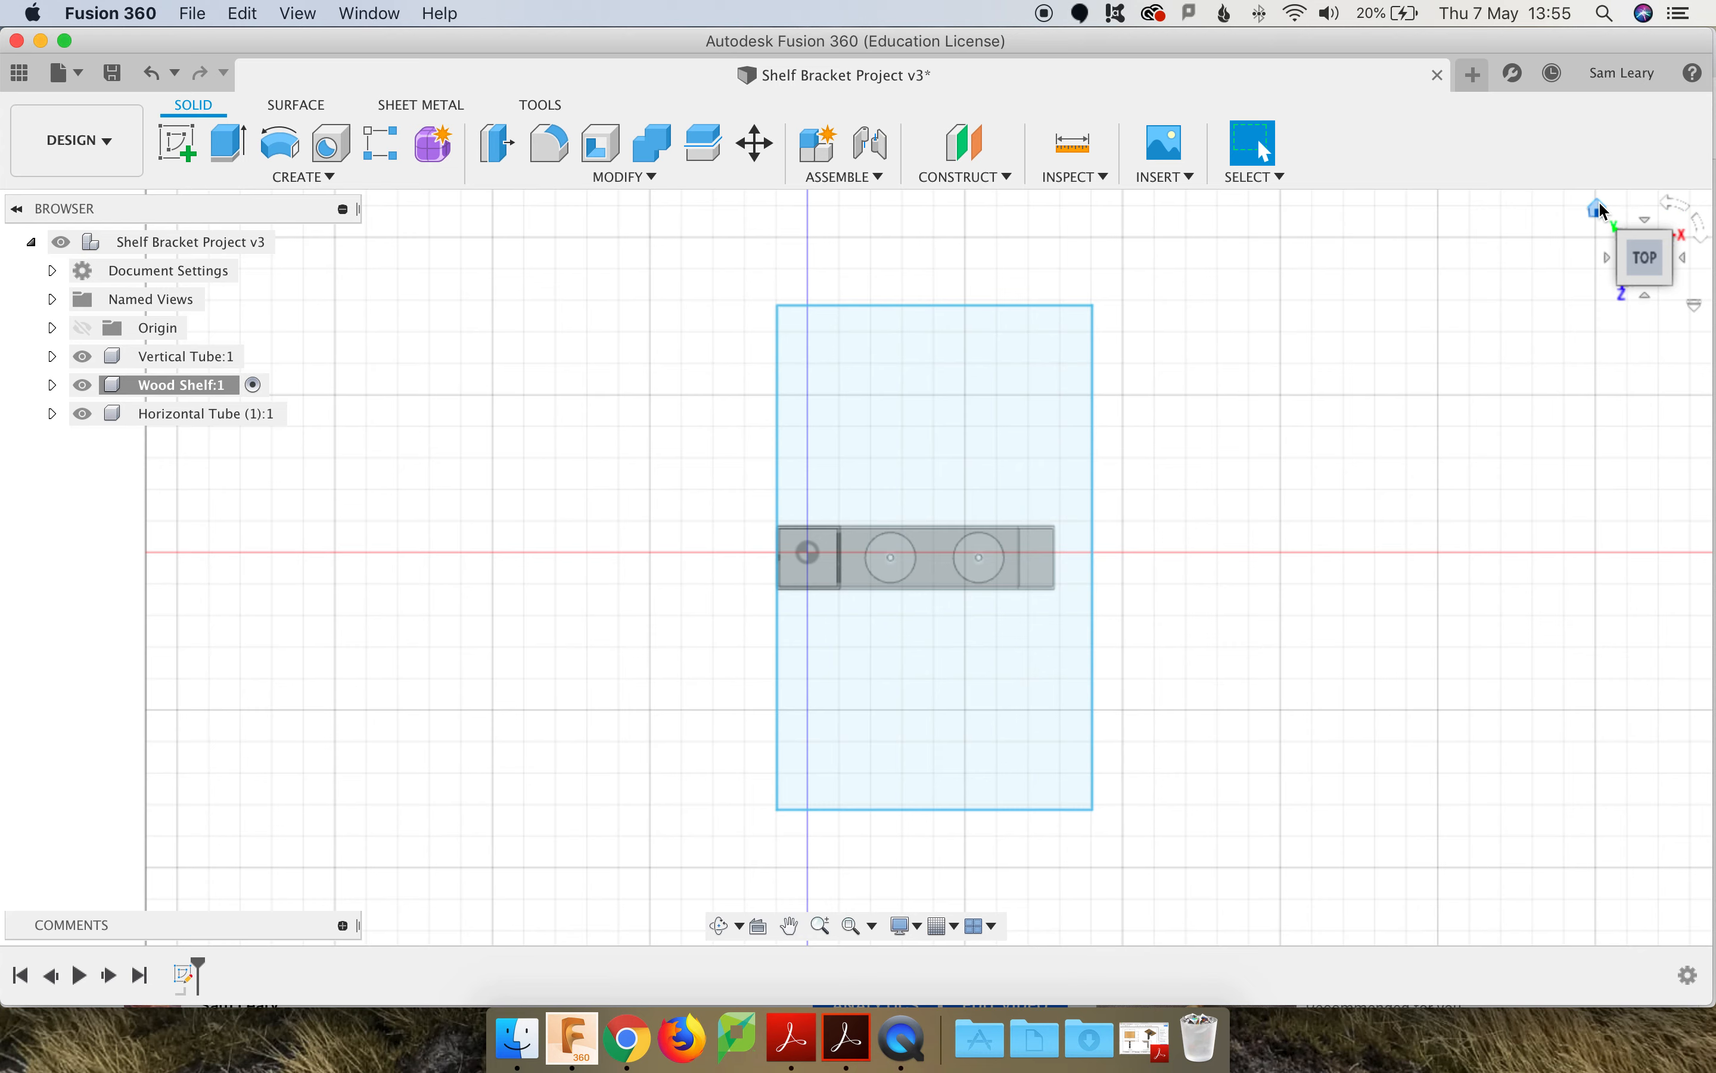
left_click(1604, 208)
middle_click_drag(1214, 319, 1205, 415)
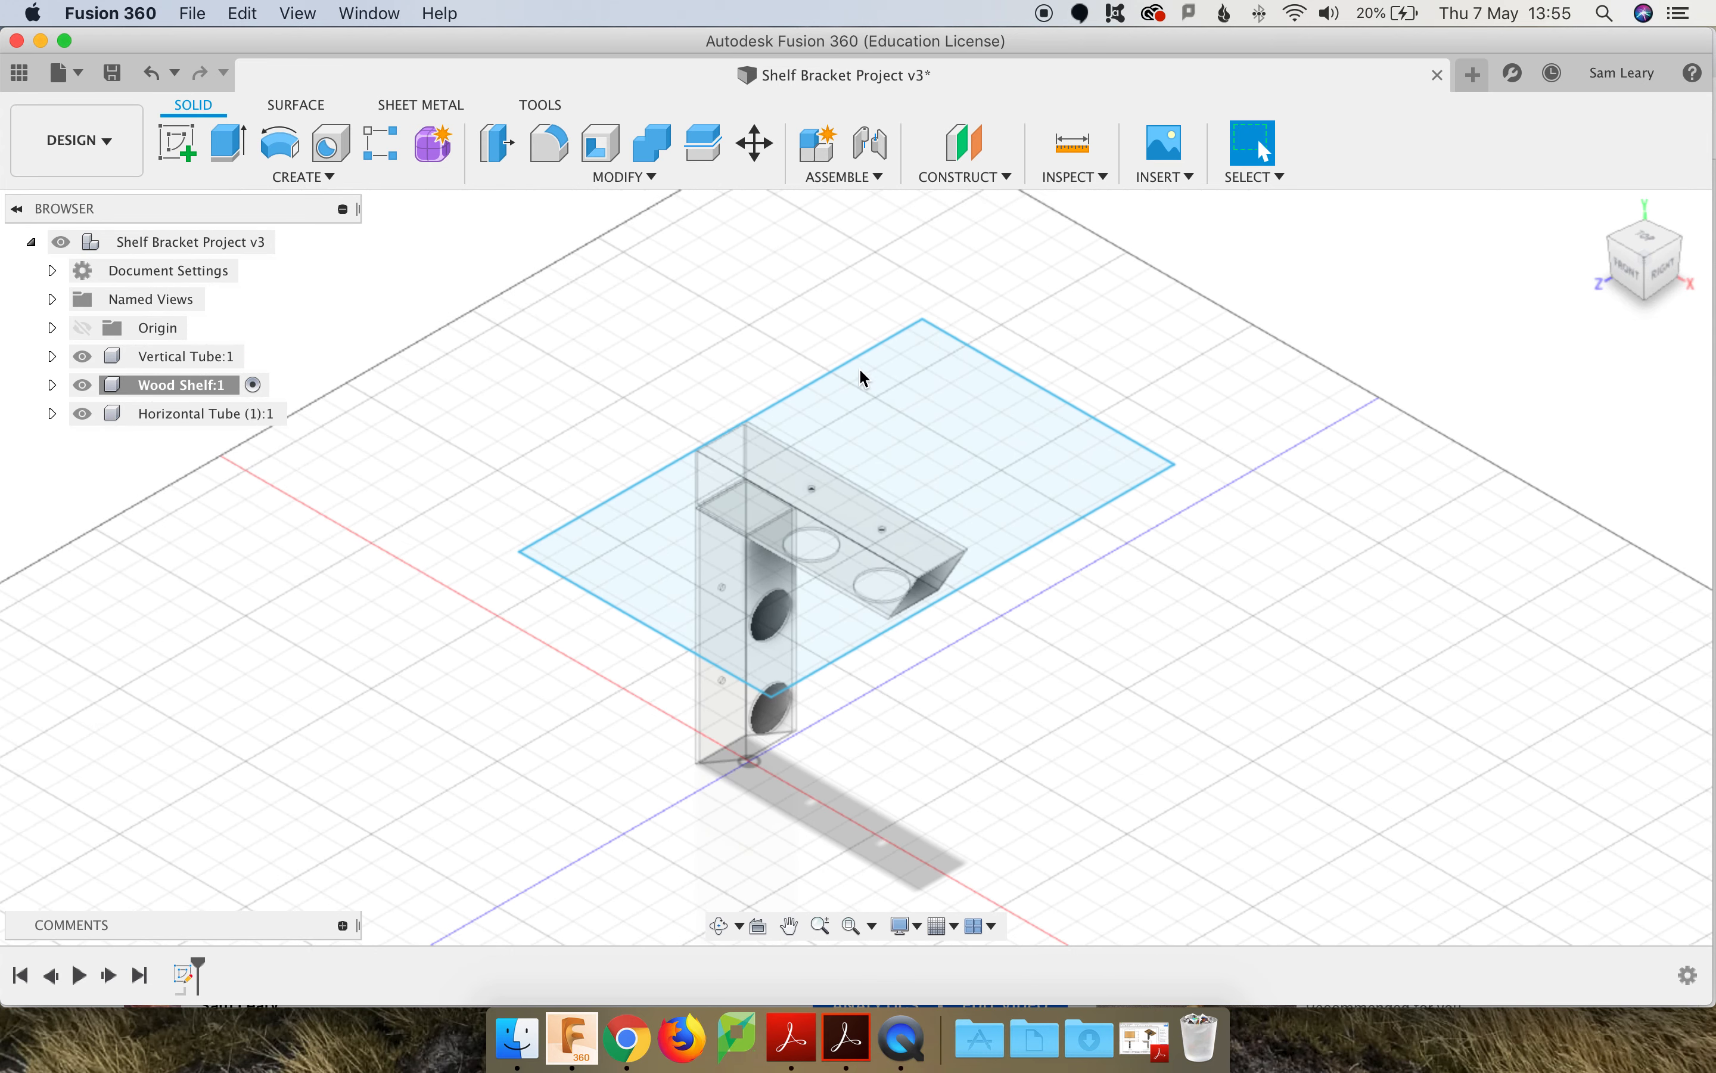
Step: Extrude all four regions of the shelf profile, including the tube strip and both small hole circles, upward 20 mm as a new body
left_click(227, 146)
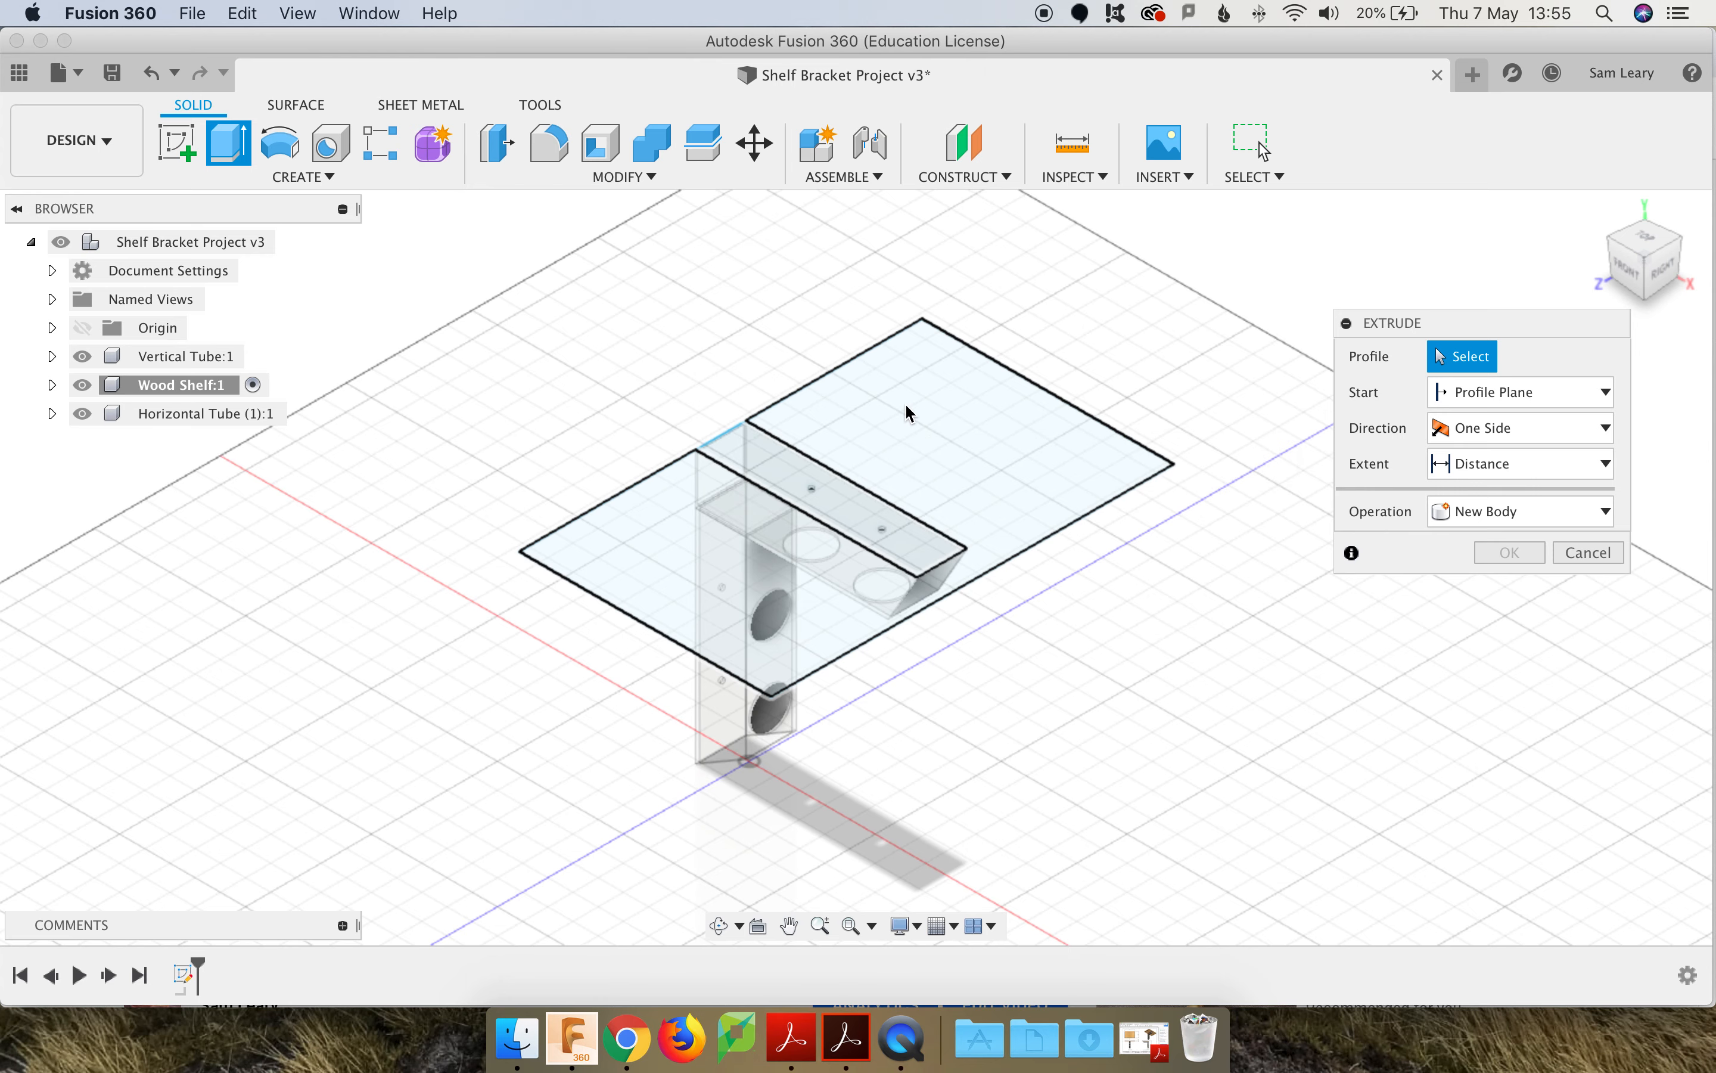
scroll(908, 408, "up", 3)
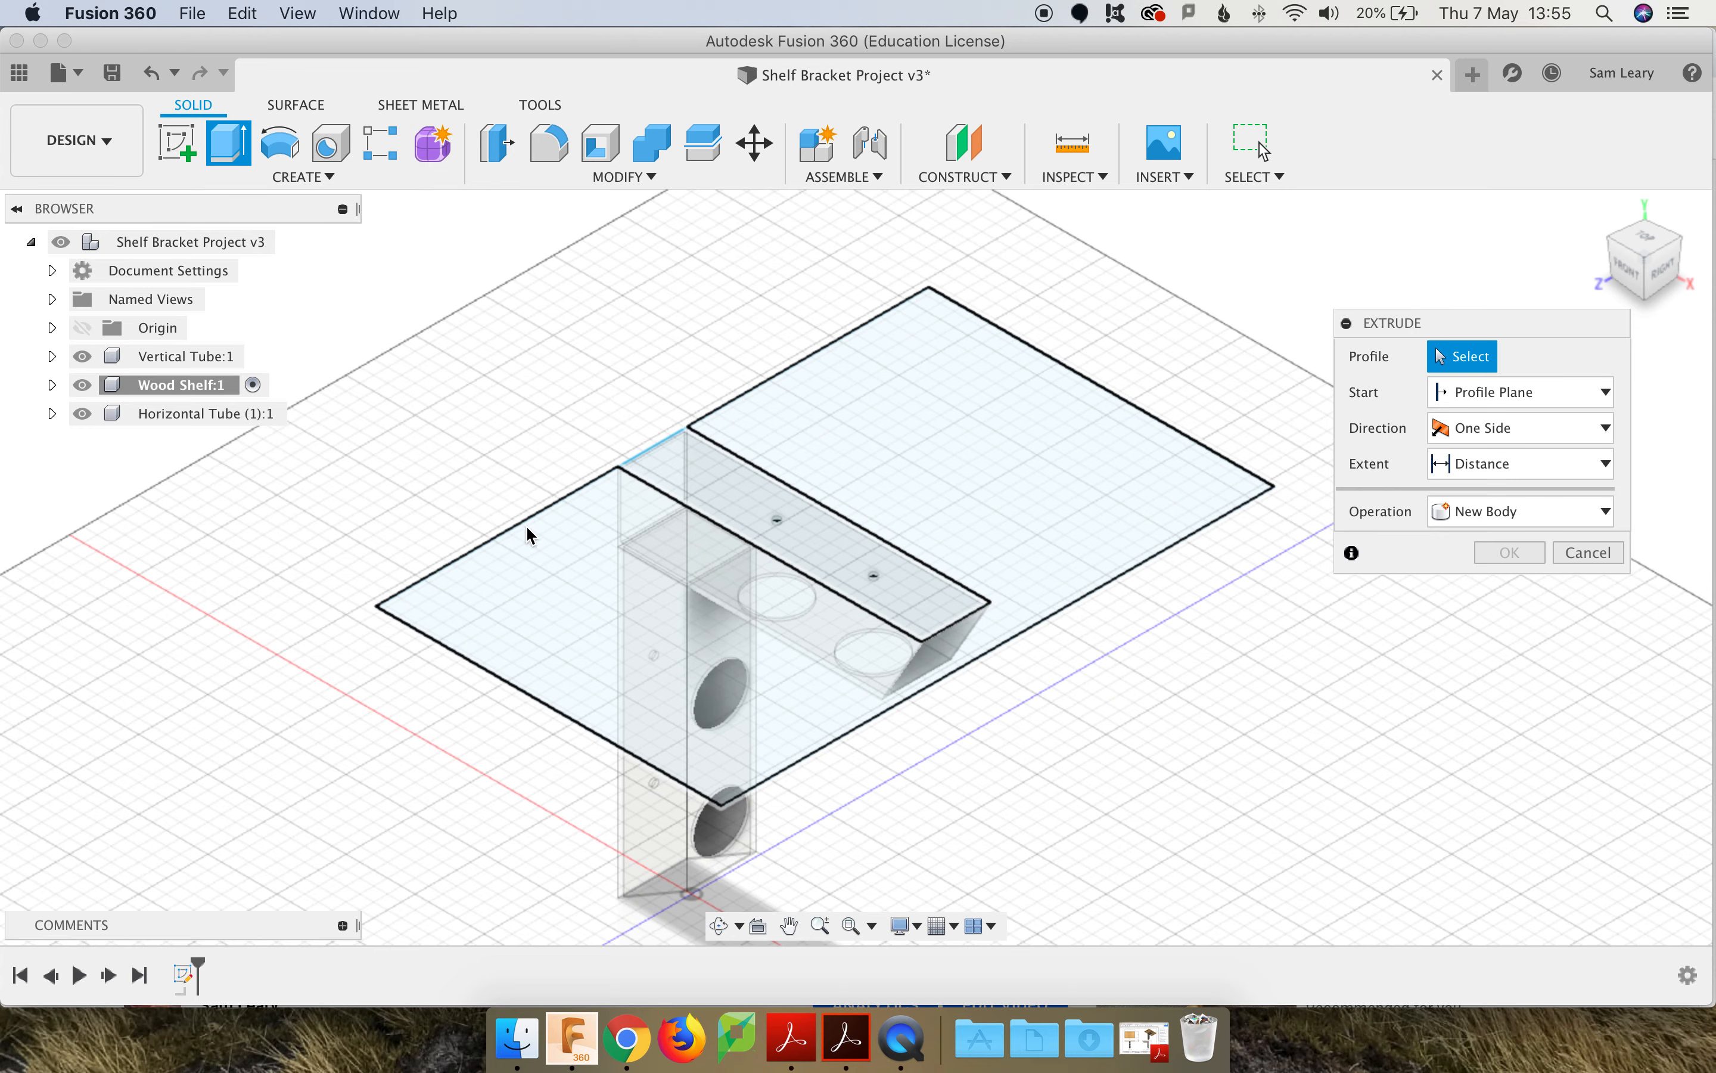
left_click(645, 593)
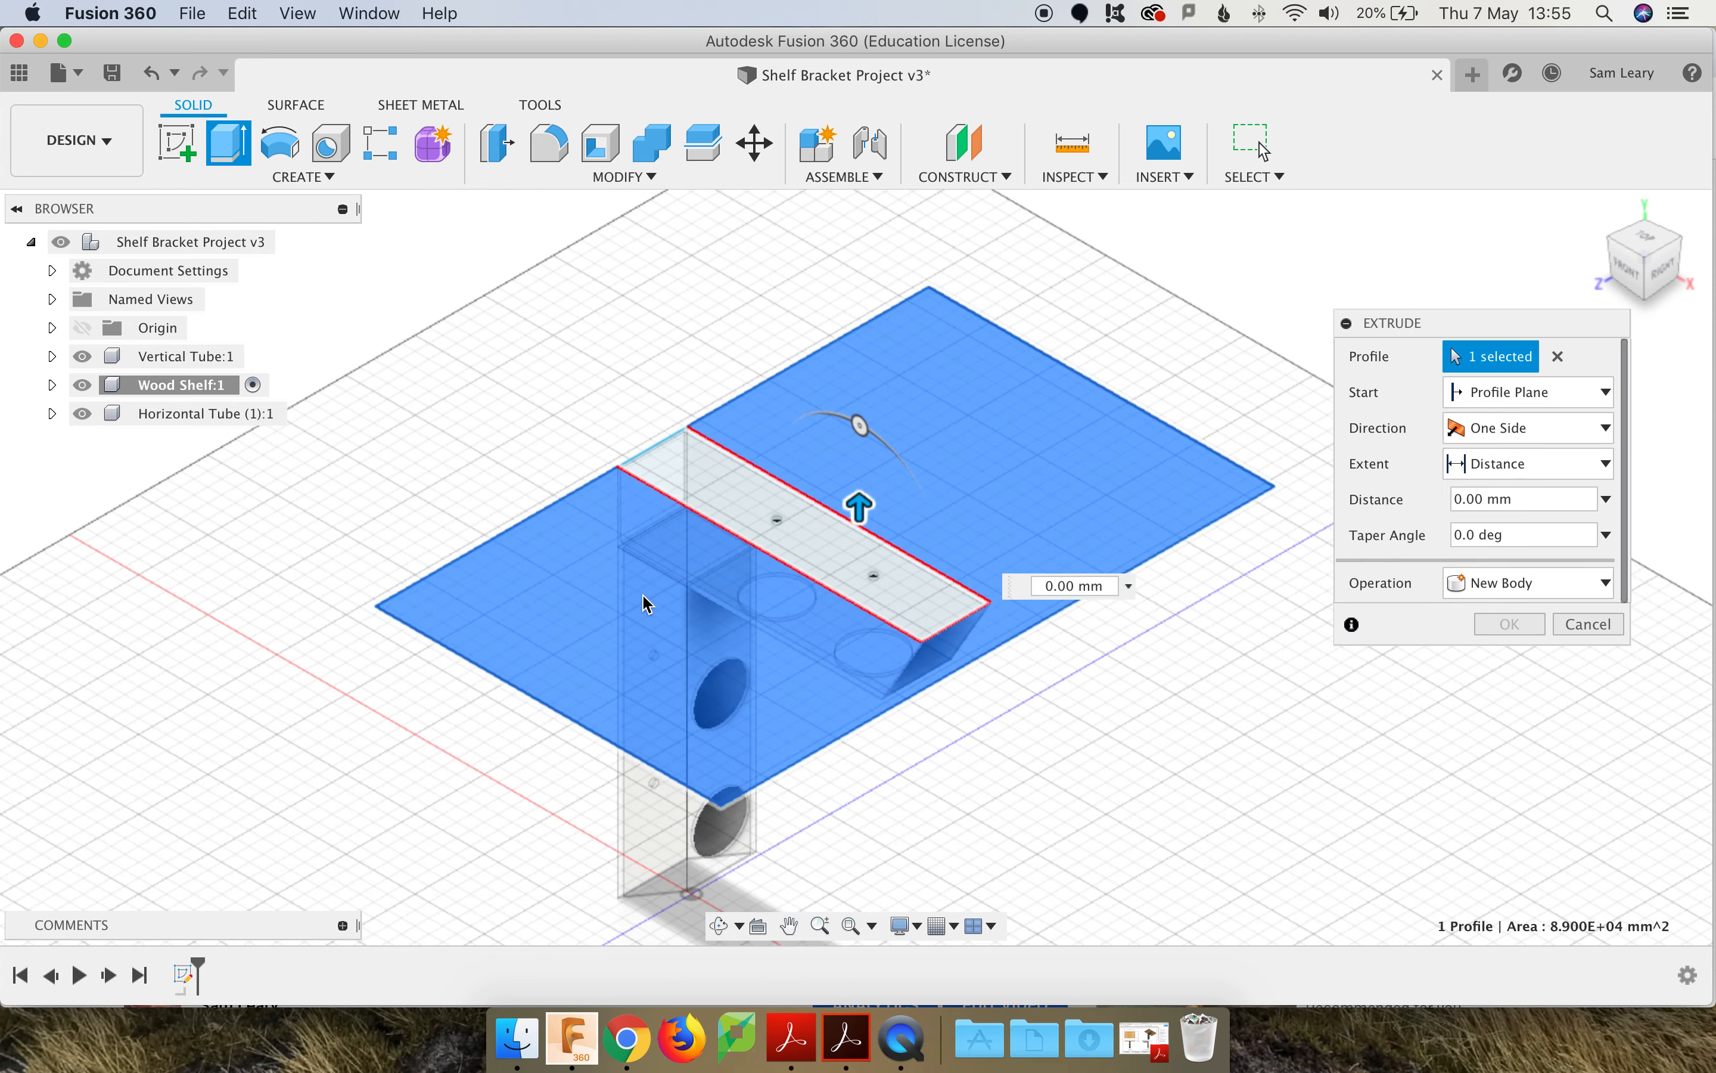
scroll(735, 488, "up", 5)
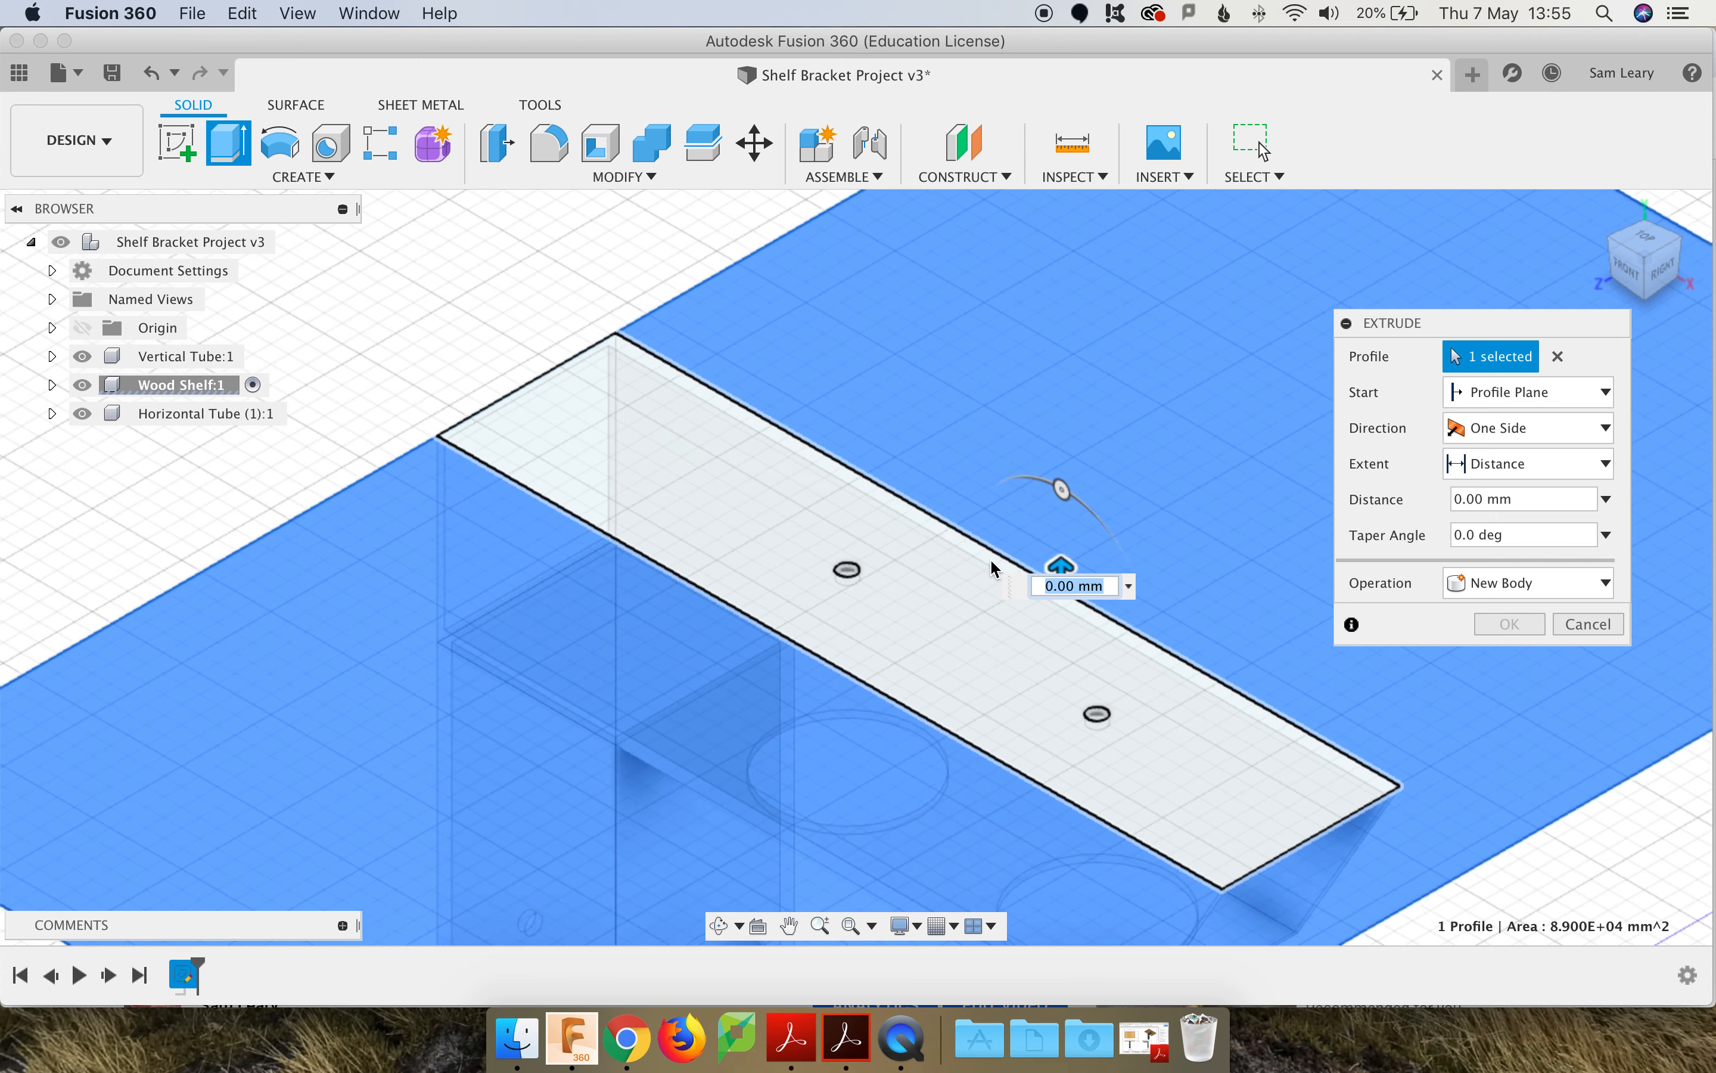
left_click(973, 634)
scroll(822, 557, "up", 5)
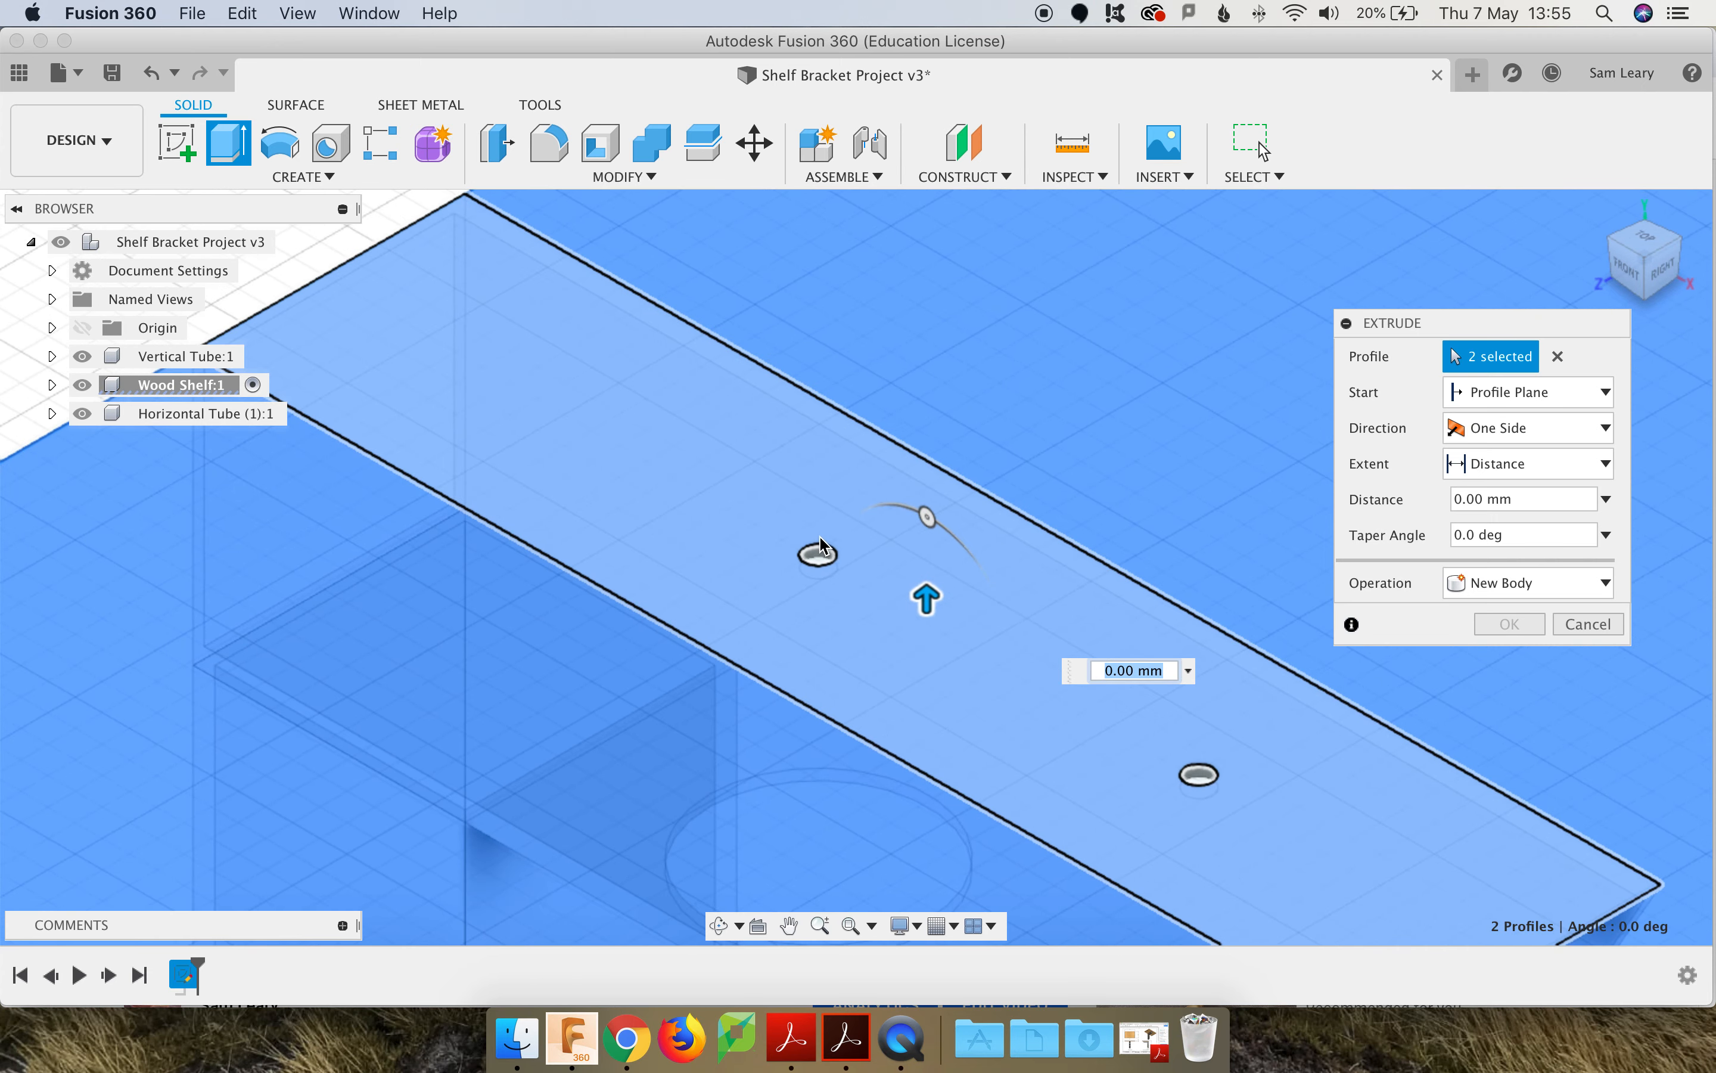
left_click(820, 556)
left_click(1214, 781)
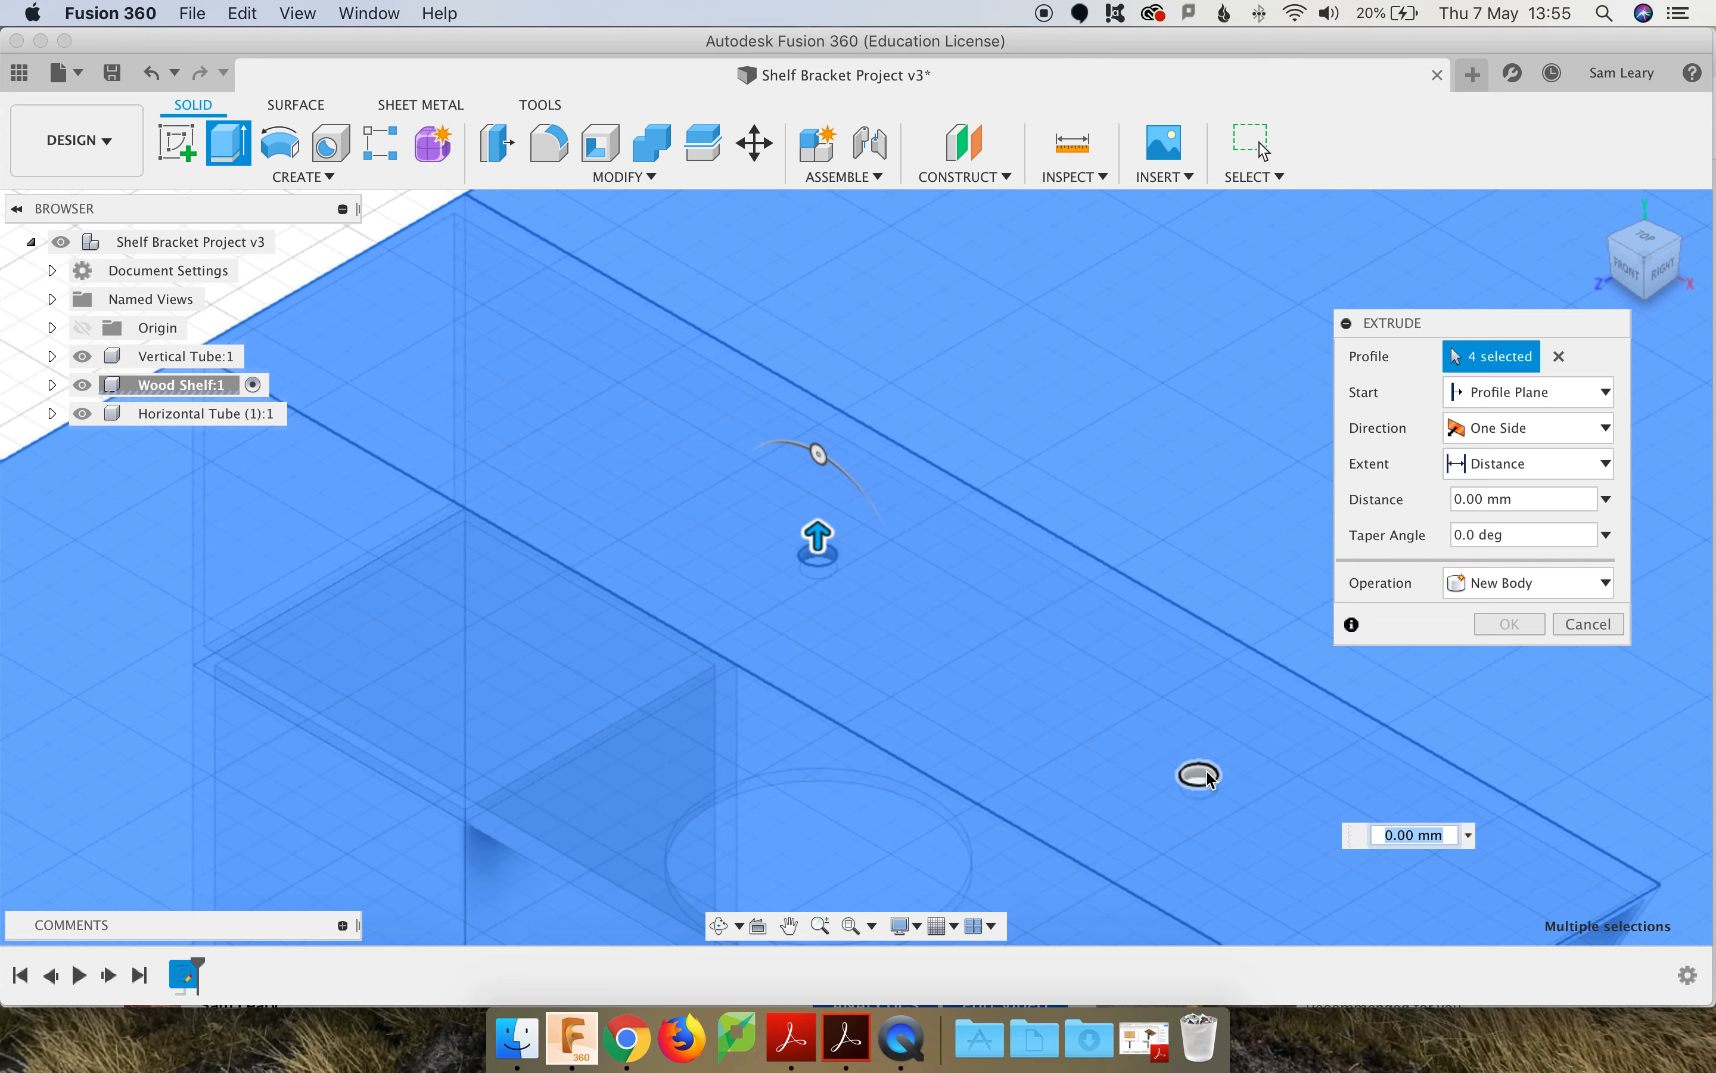
scroll(1034, 651, "down", 10)
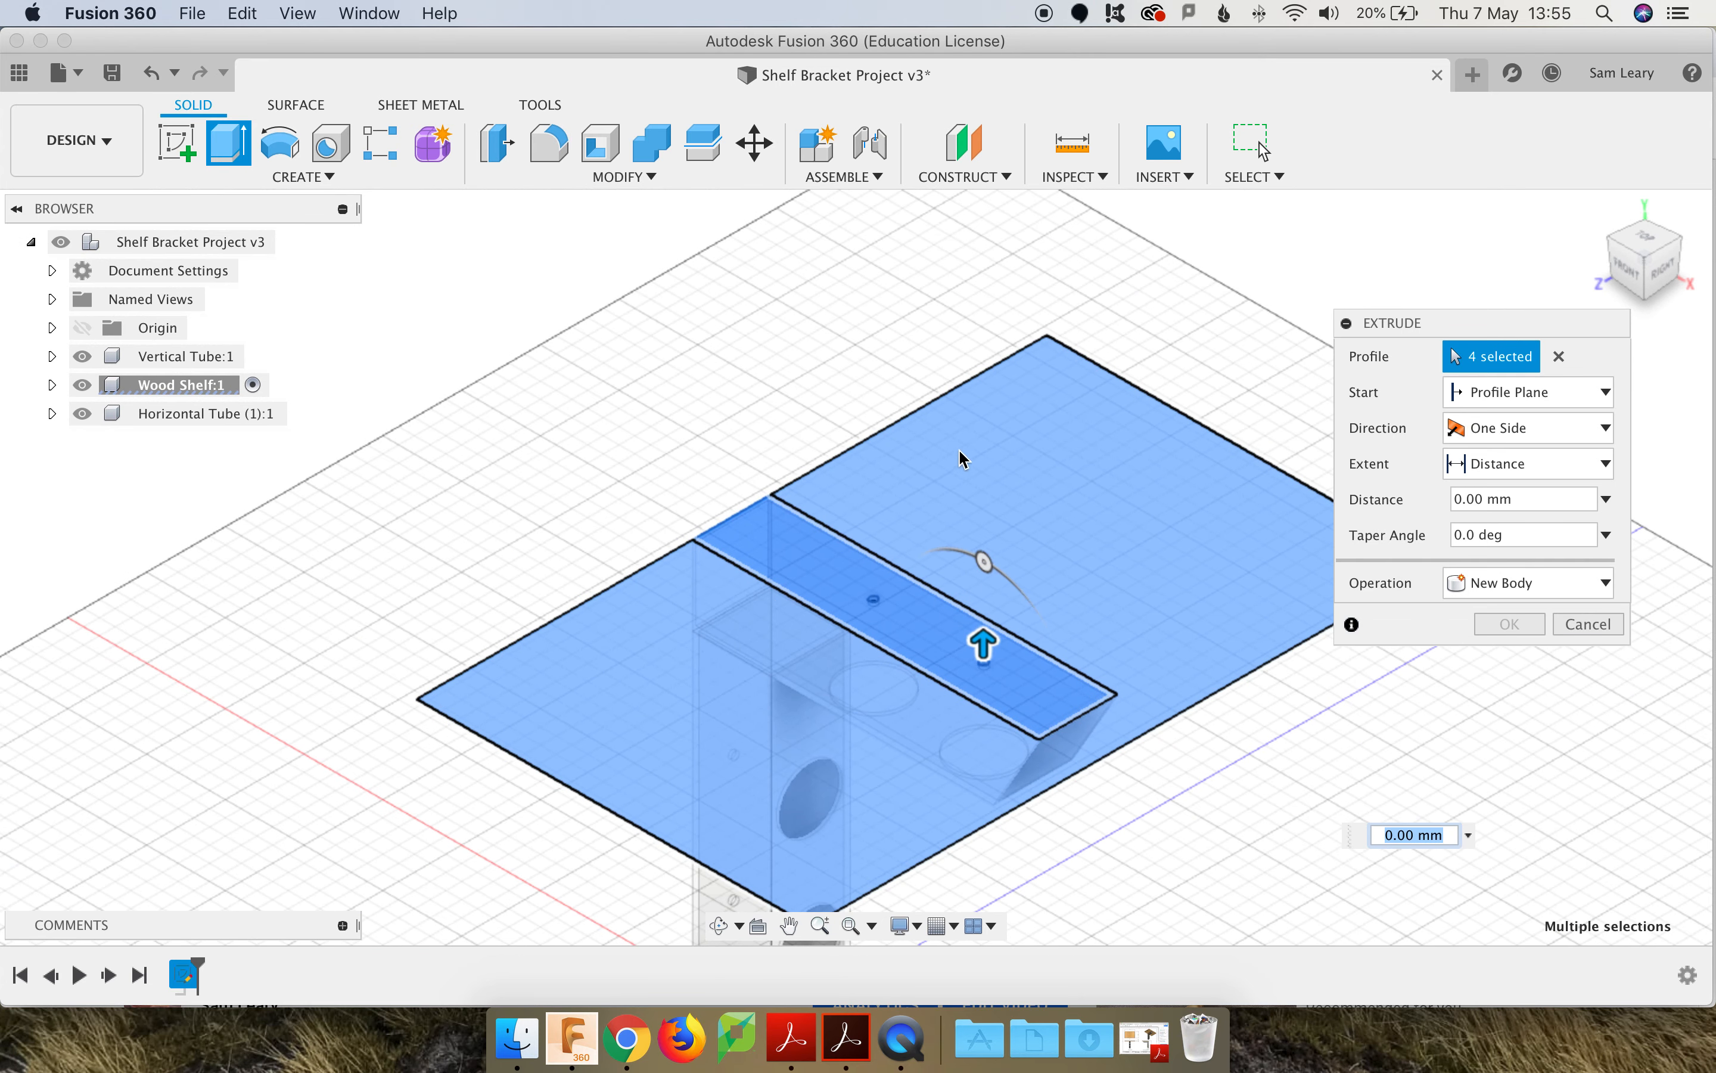
left_click_drag(985, 645, 988, 613)
type("20")
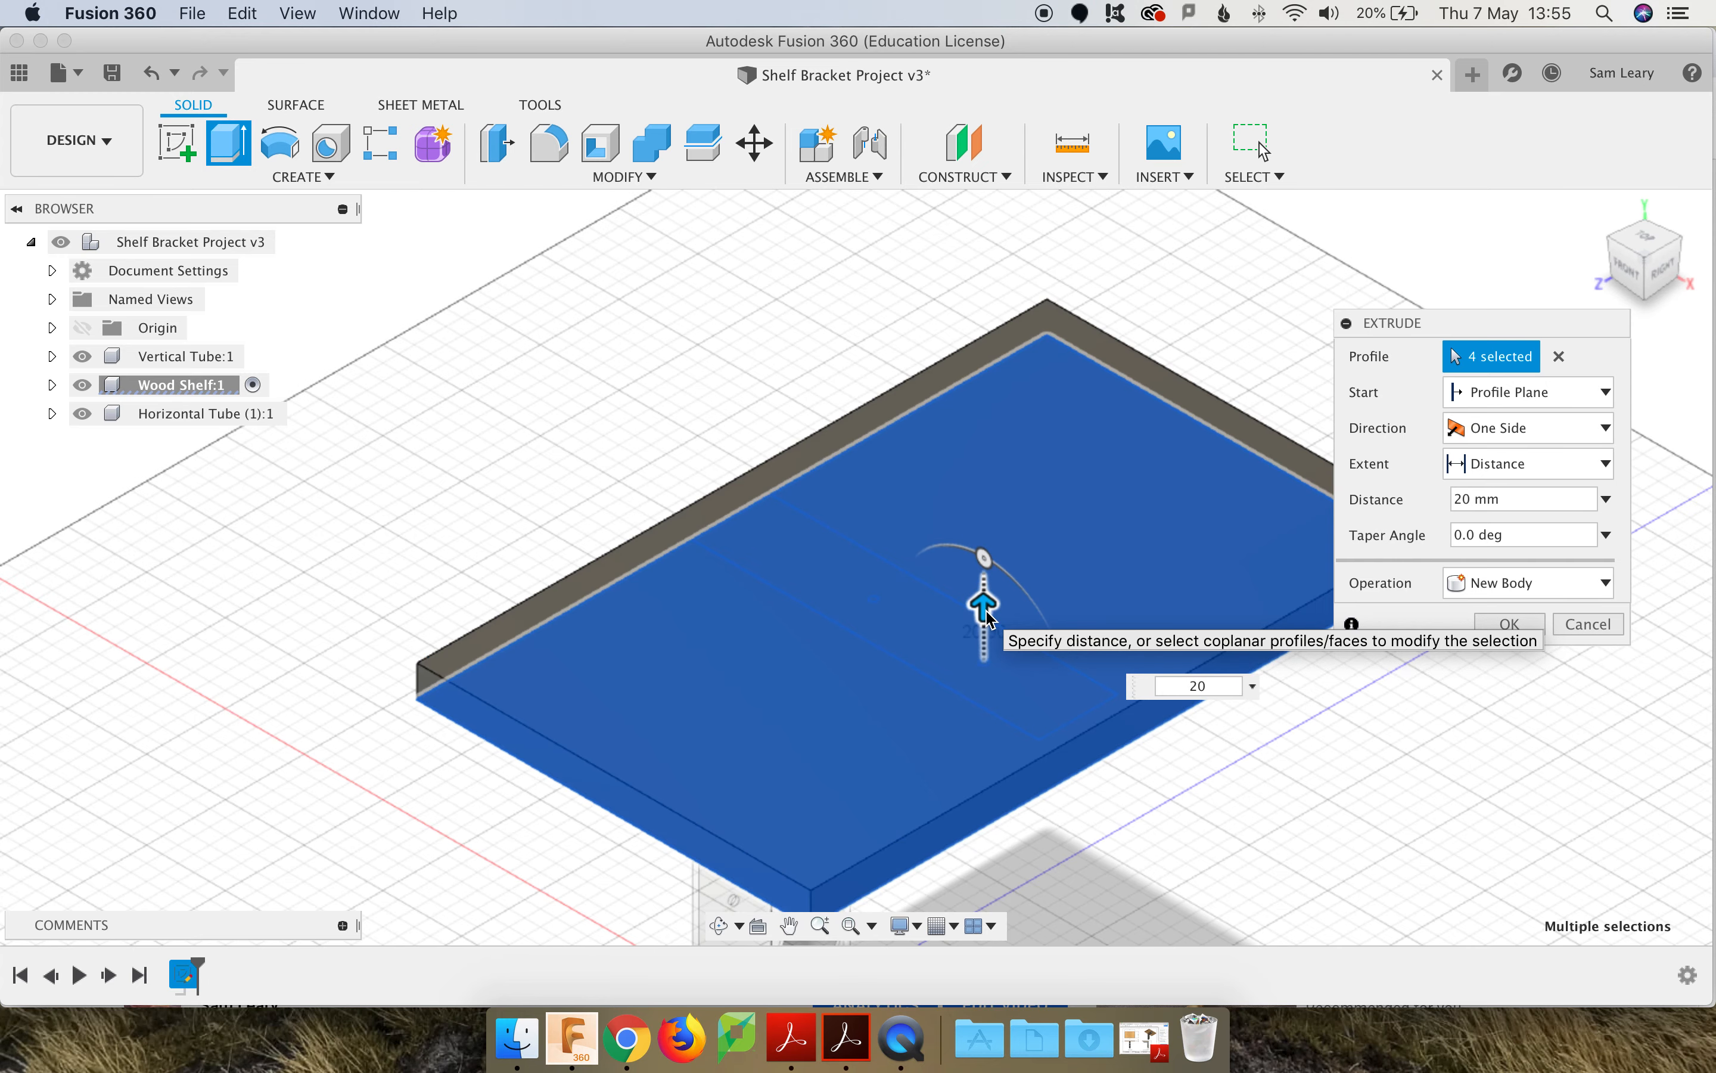
key("Return")
Step: Open the Appearance settings for bodies and components, and bring the library's wood categories into view
scroll(986, 616, "up", 3)
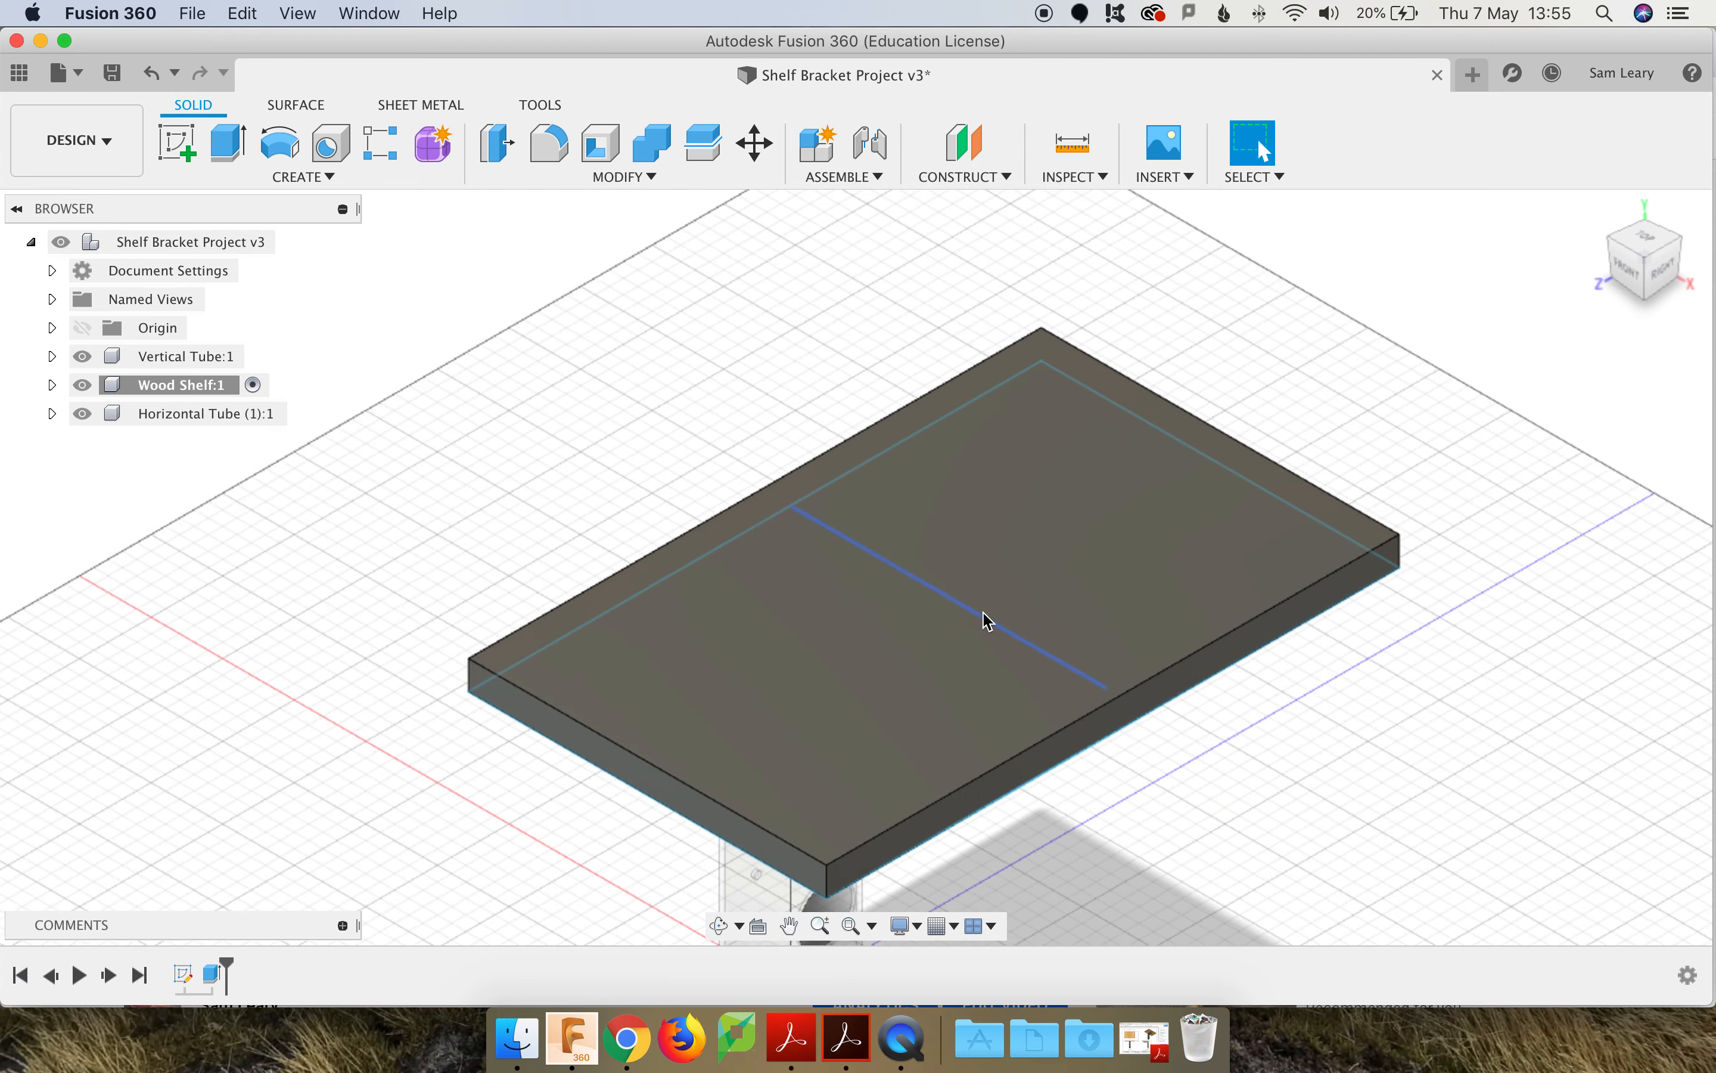
scroll(986, 615, "down", 3)
scroll(1037, 790, "up", 2)
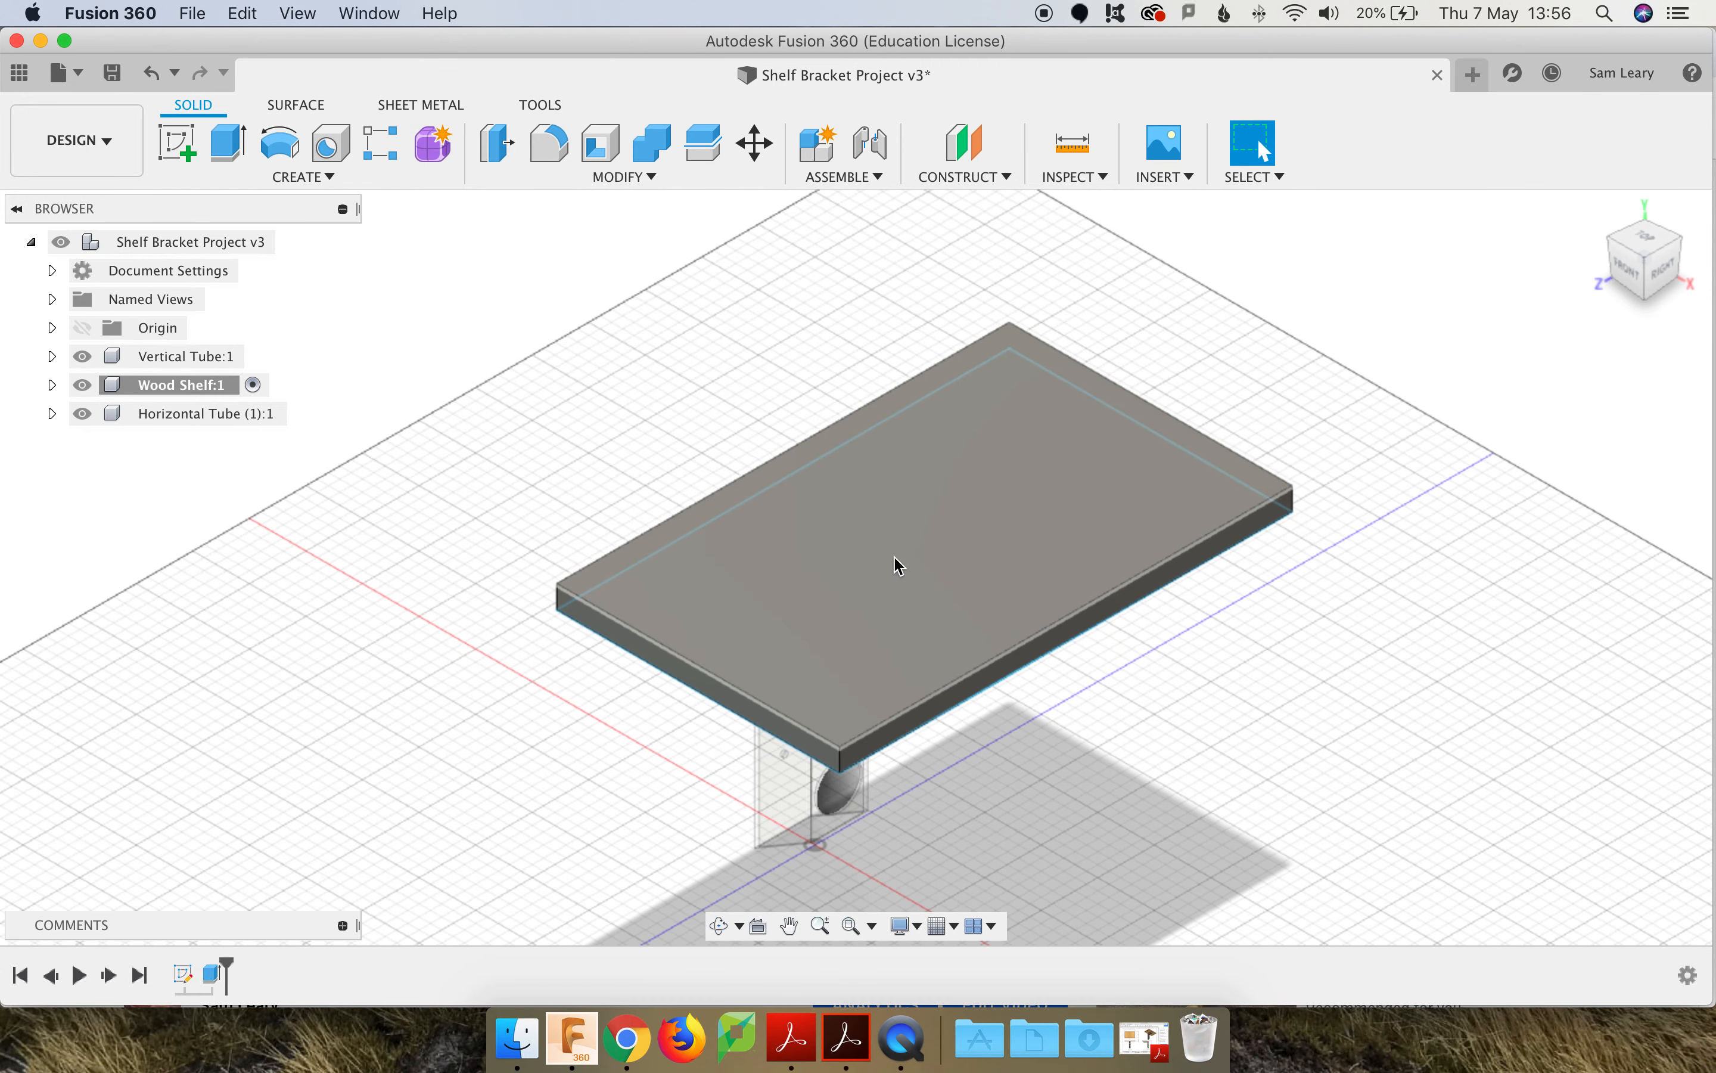
left_click(617, 181)
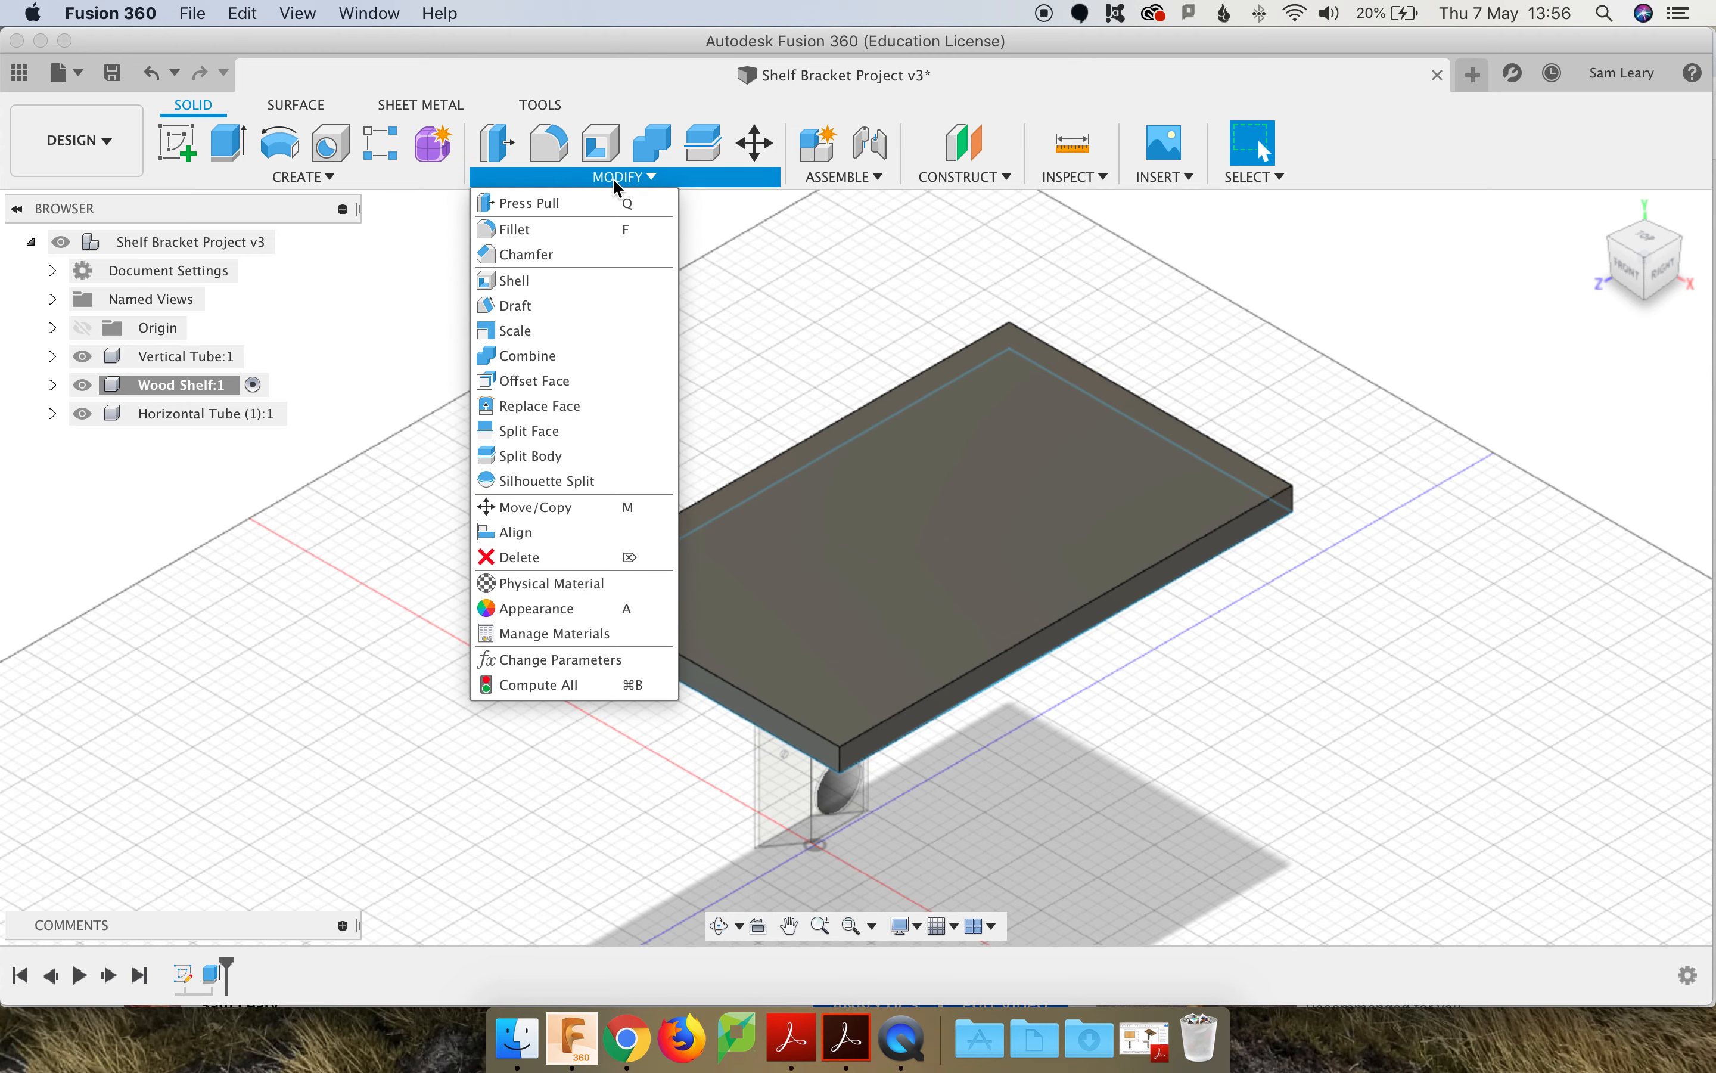
left_click(536, 611)
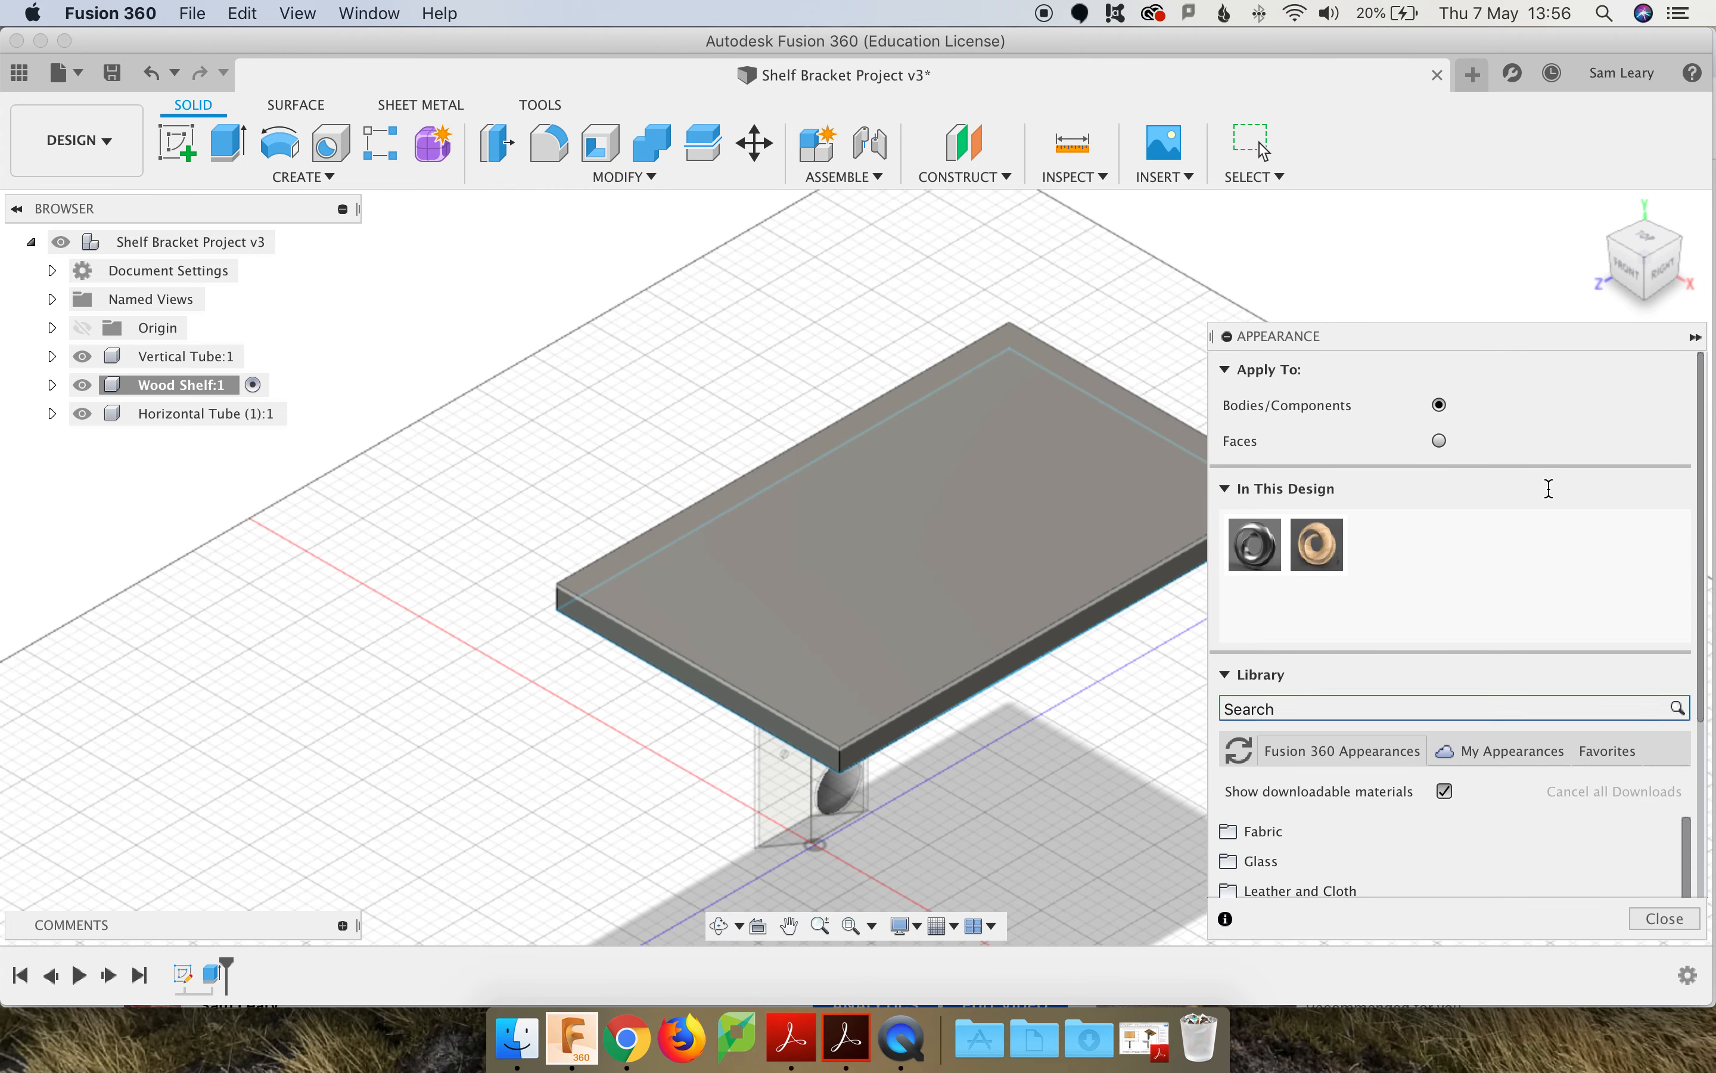
left_click_drag(1605, 338, 1581, 208)
left_click_drag(1693, 439, 1678, 644)
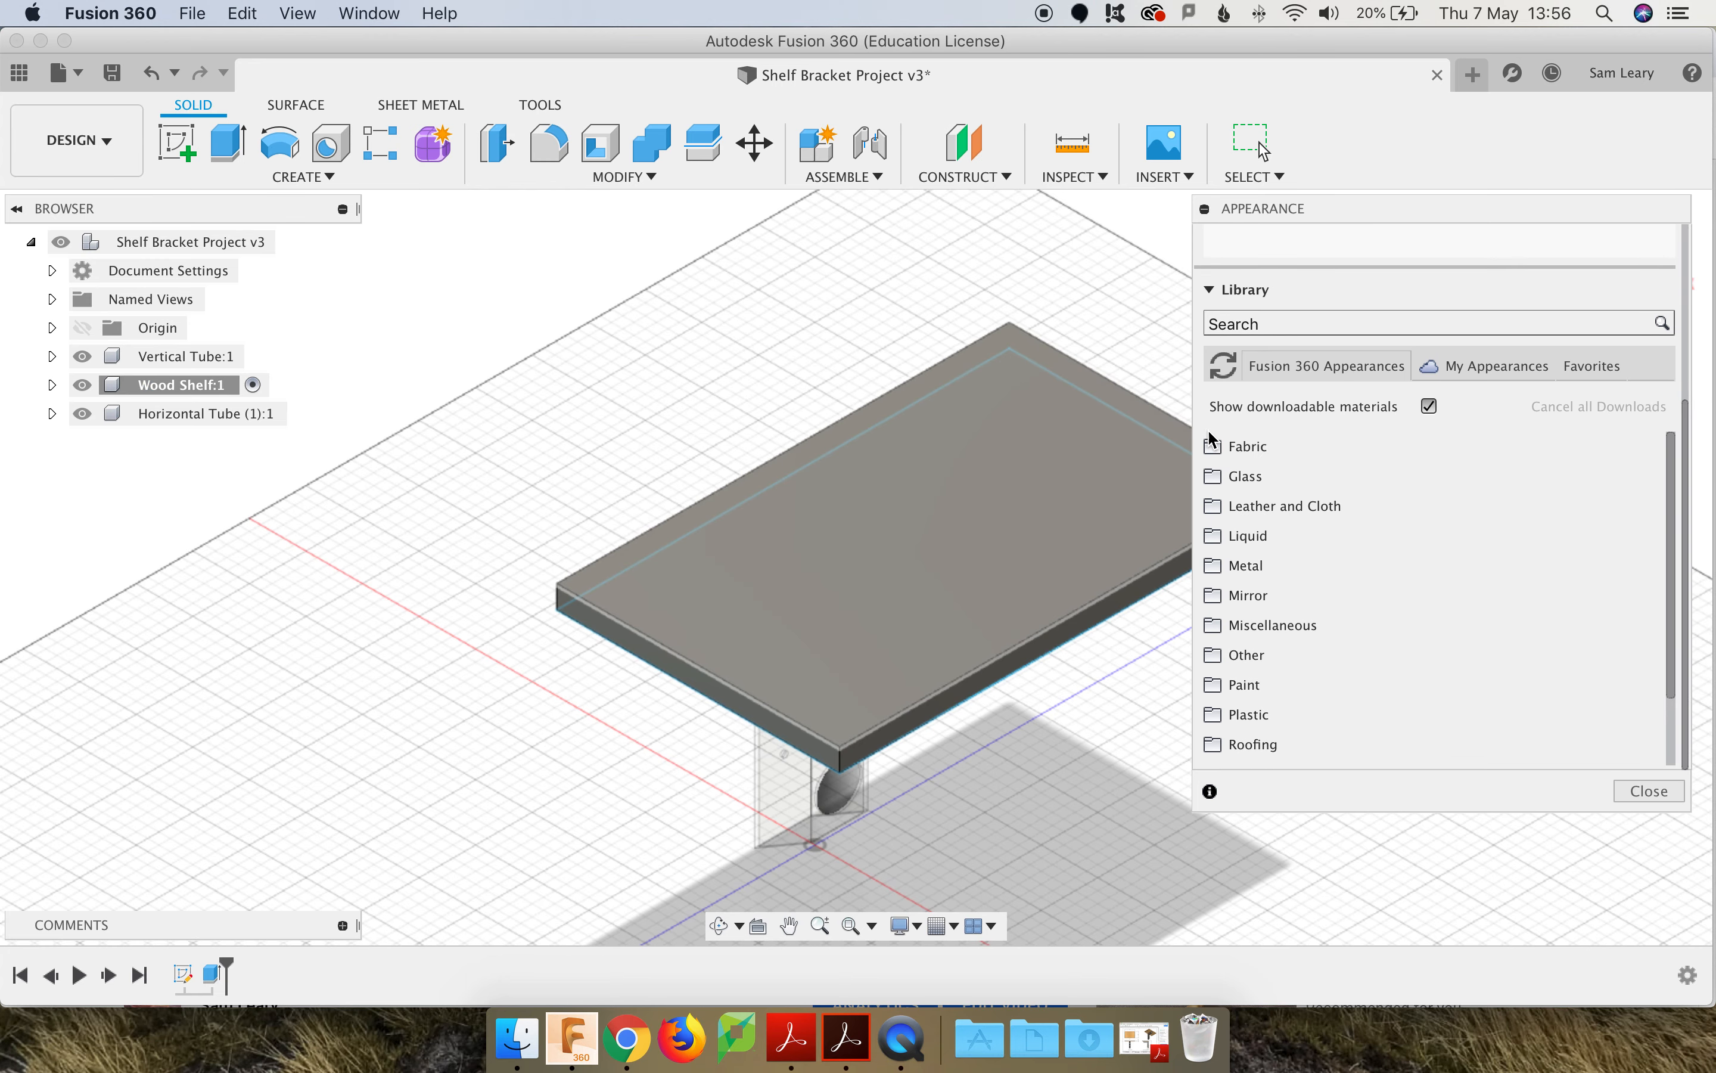
left_click_drag(1667, 469, 1672, 570)
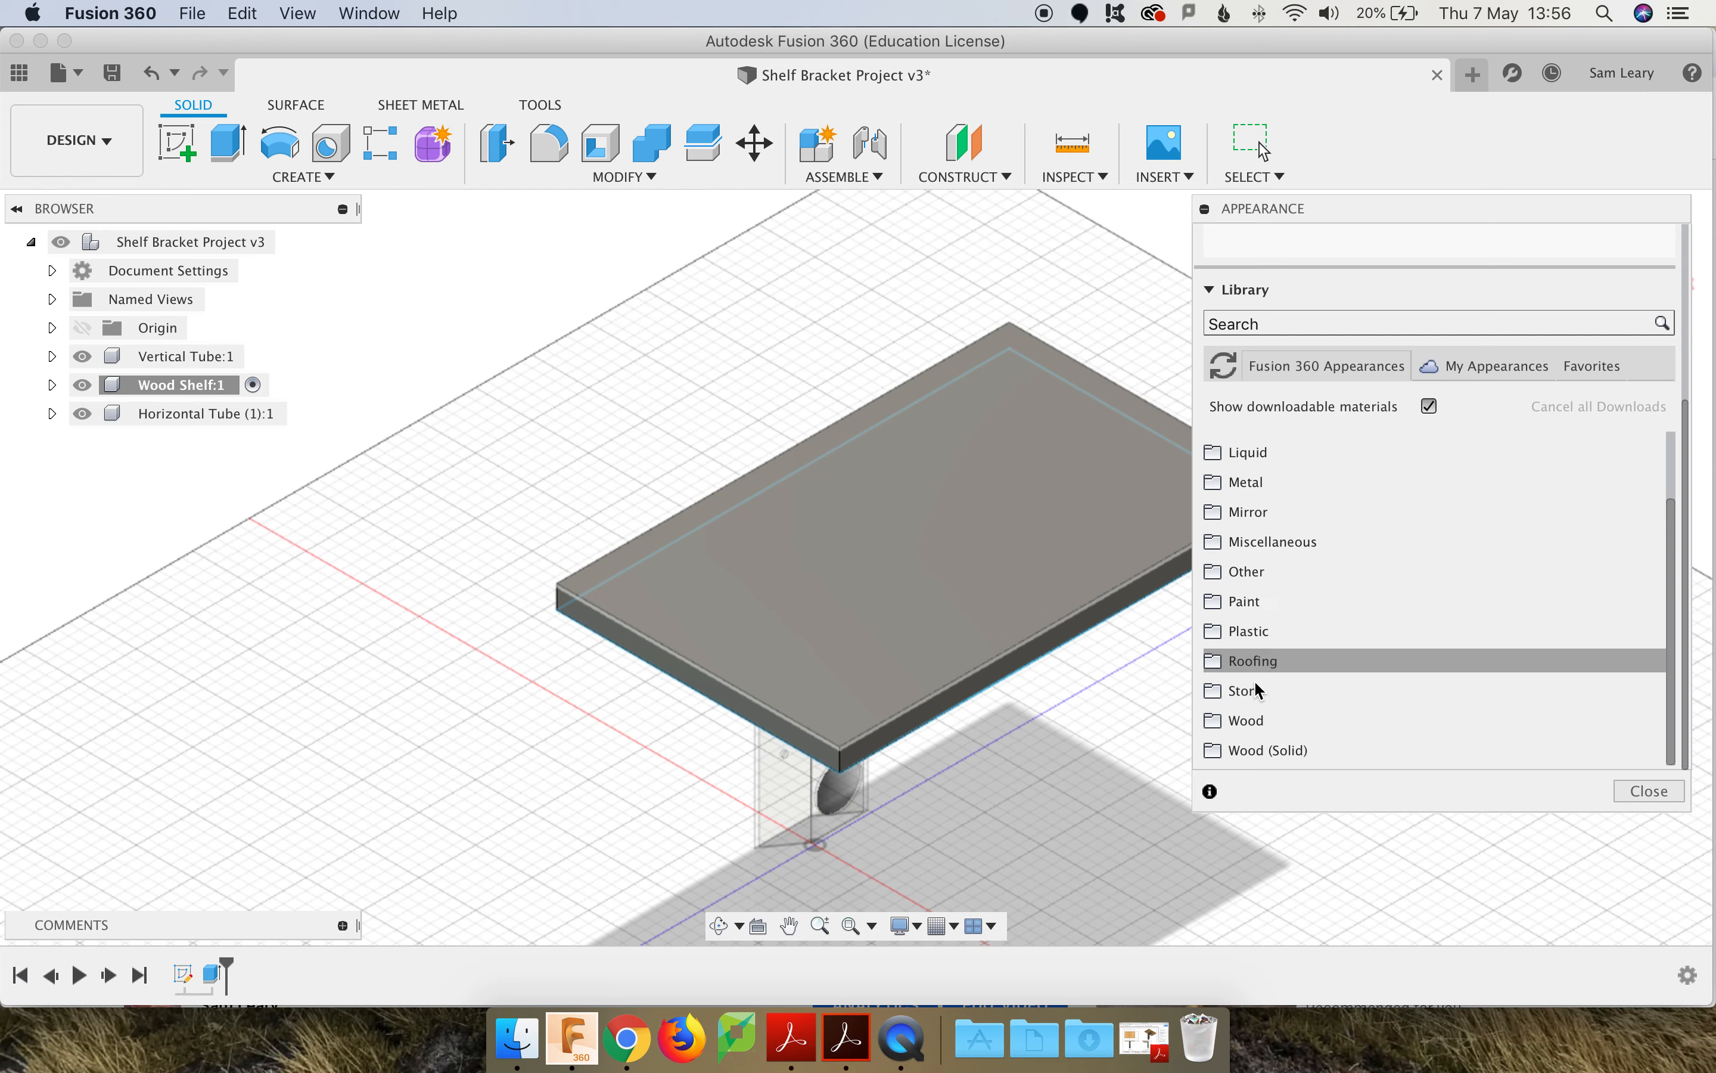
Step: Apply the 3D Oak - Glossy appearance from the Finished category of Wood (Solid) to the shelf body, and close the Appearance settings
left_click(1267, 751)
left_click_drag(1670, 554, 1664, 642)
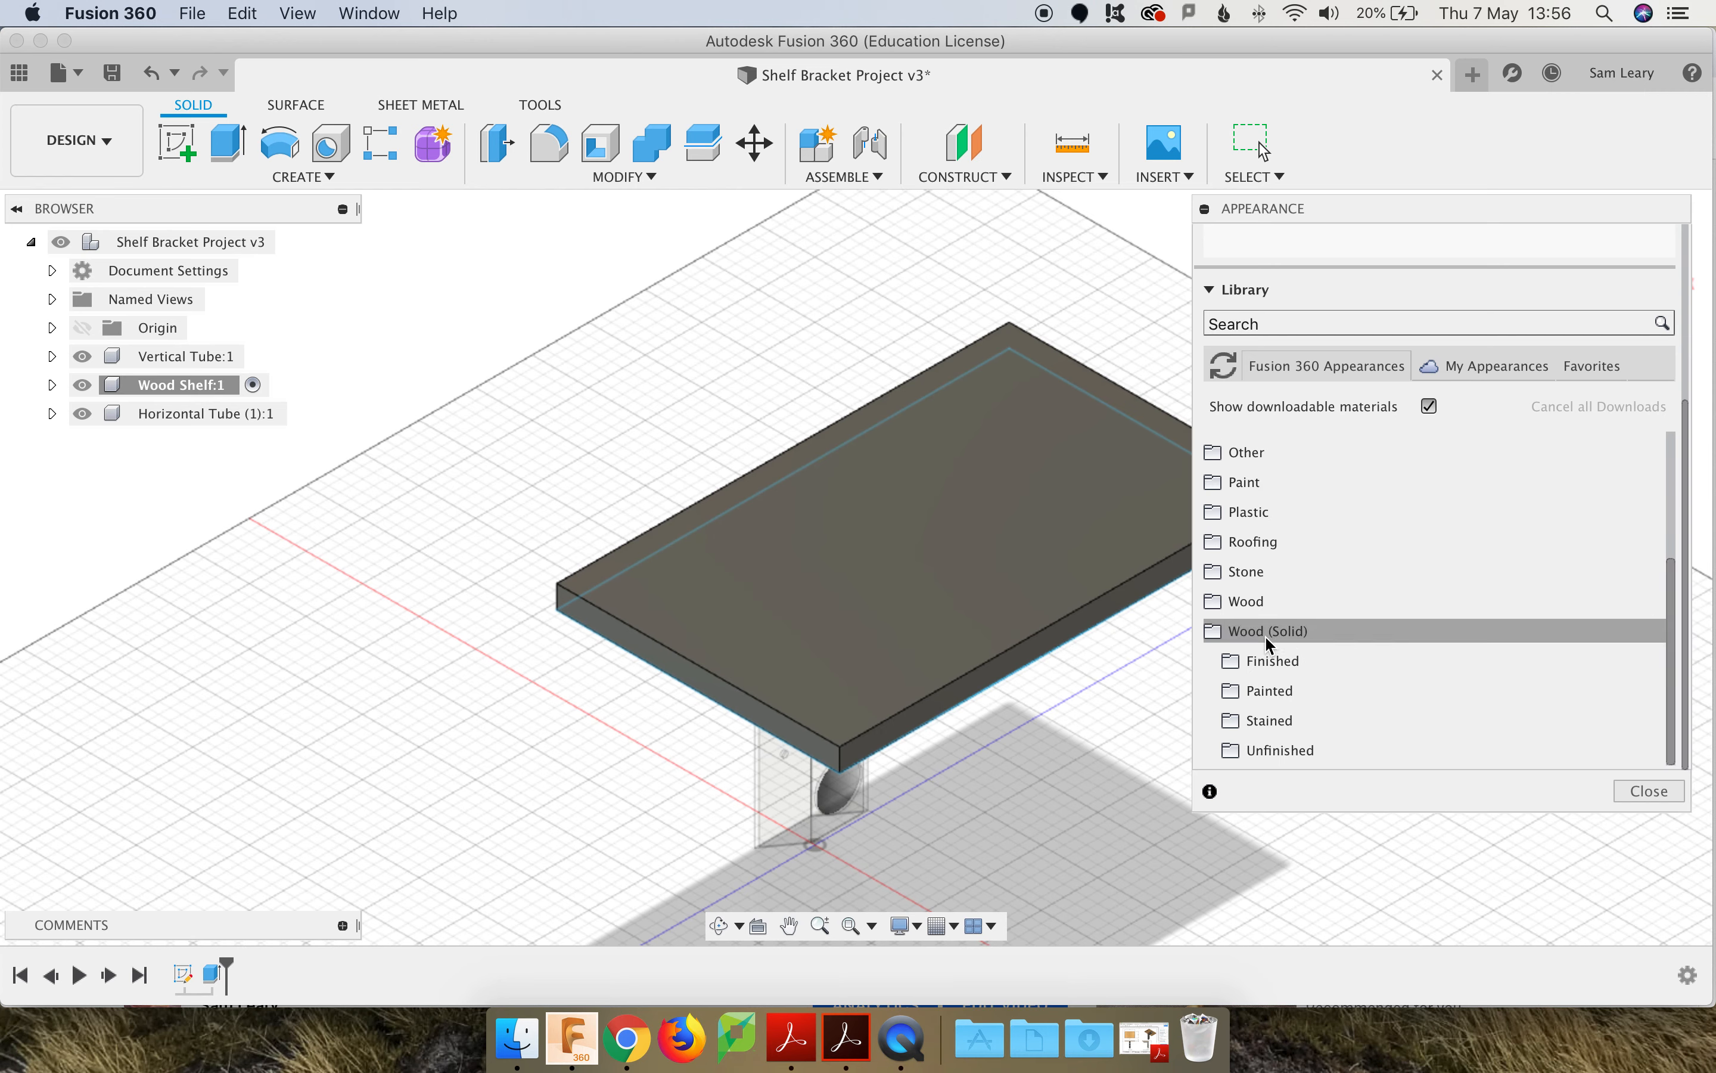
left_click(1275, 667)
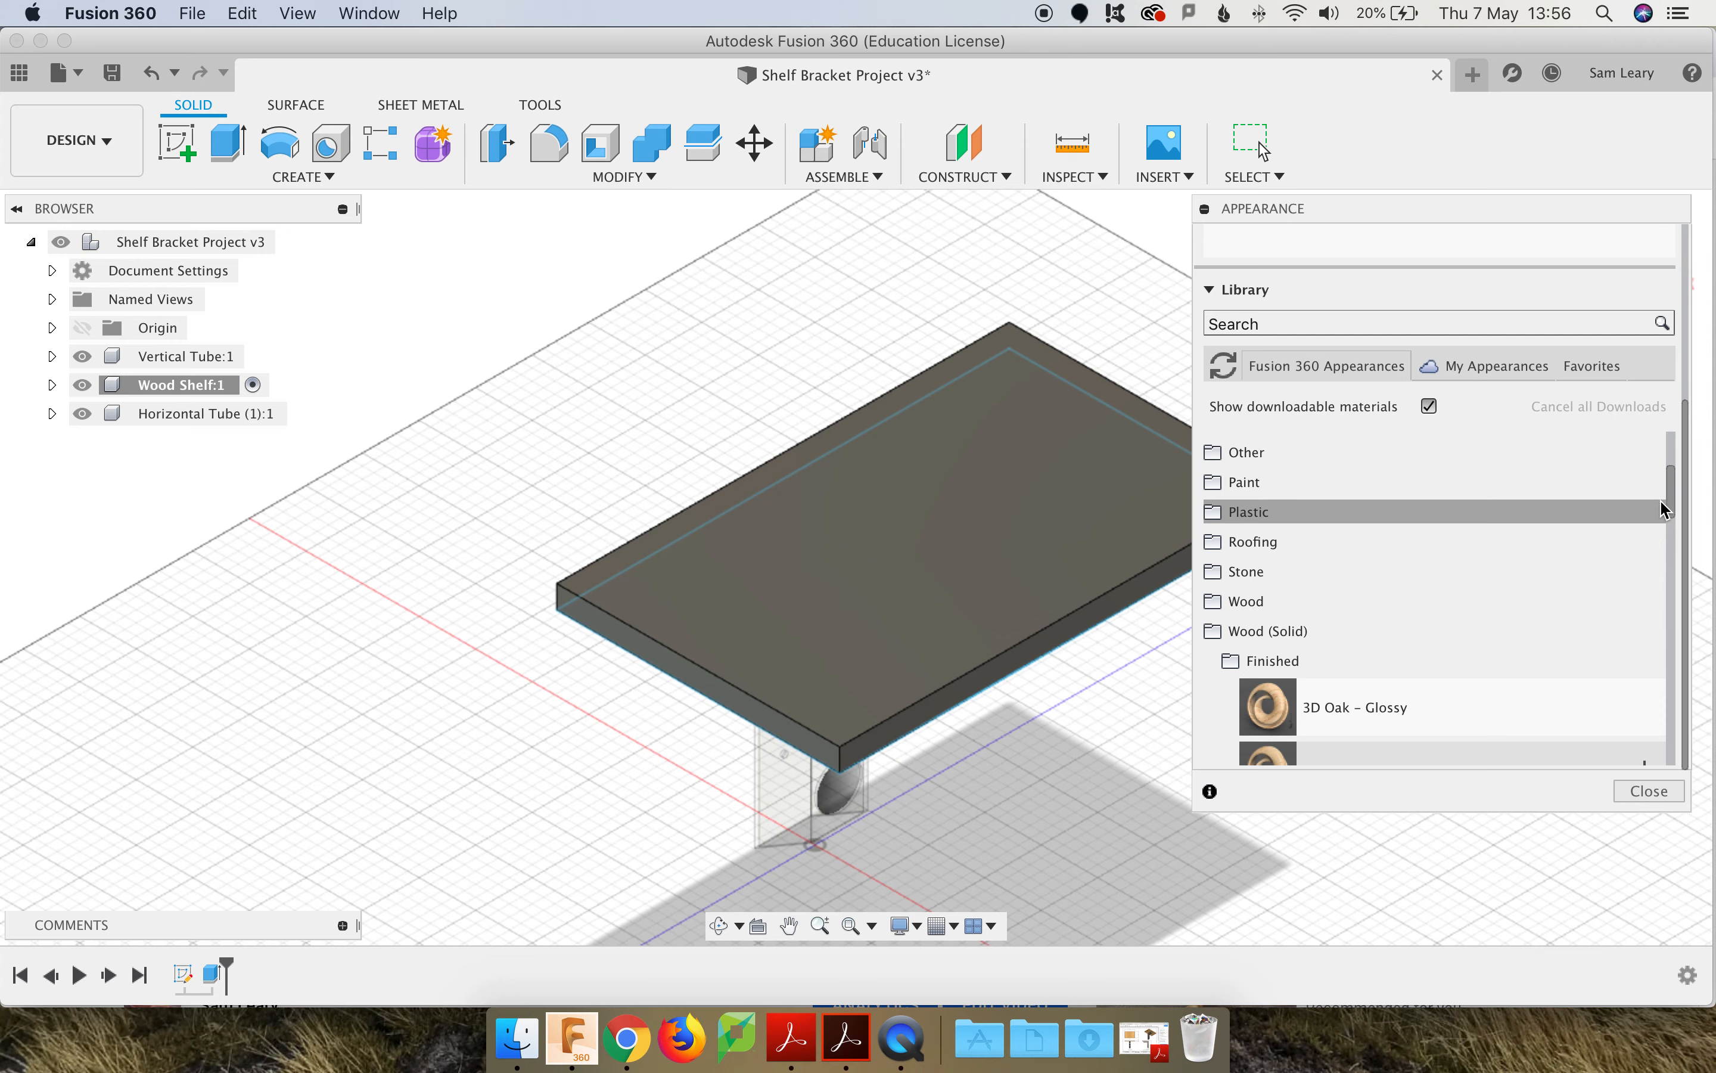
mouse_move(1668, 491)
left_mouse_down()
mouse_move(1655, 701)
mouse_move(1664, 506)
left_mouse_up()
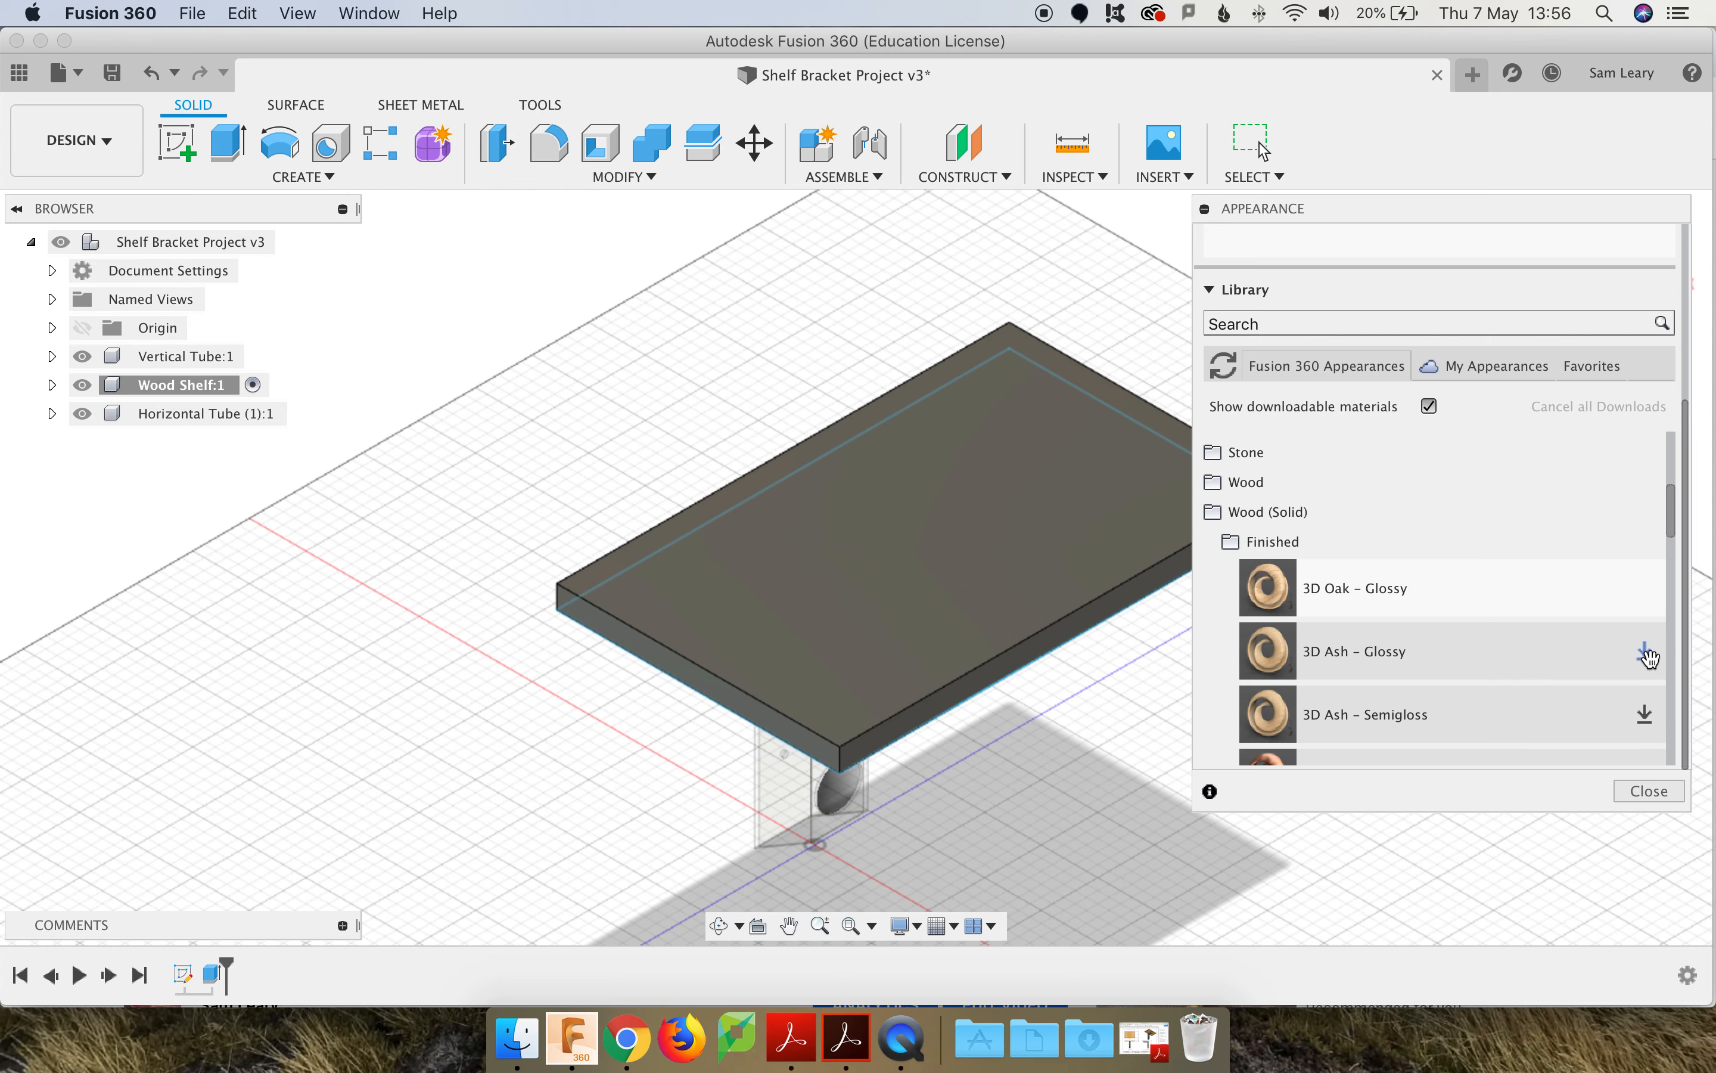
left_click(1355, 589)
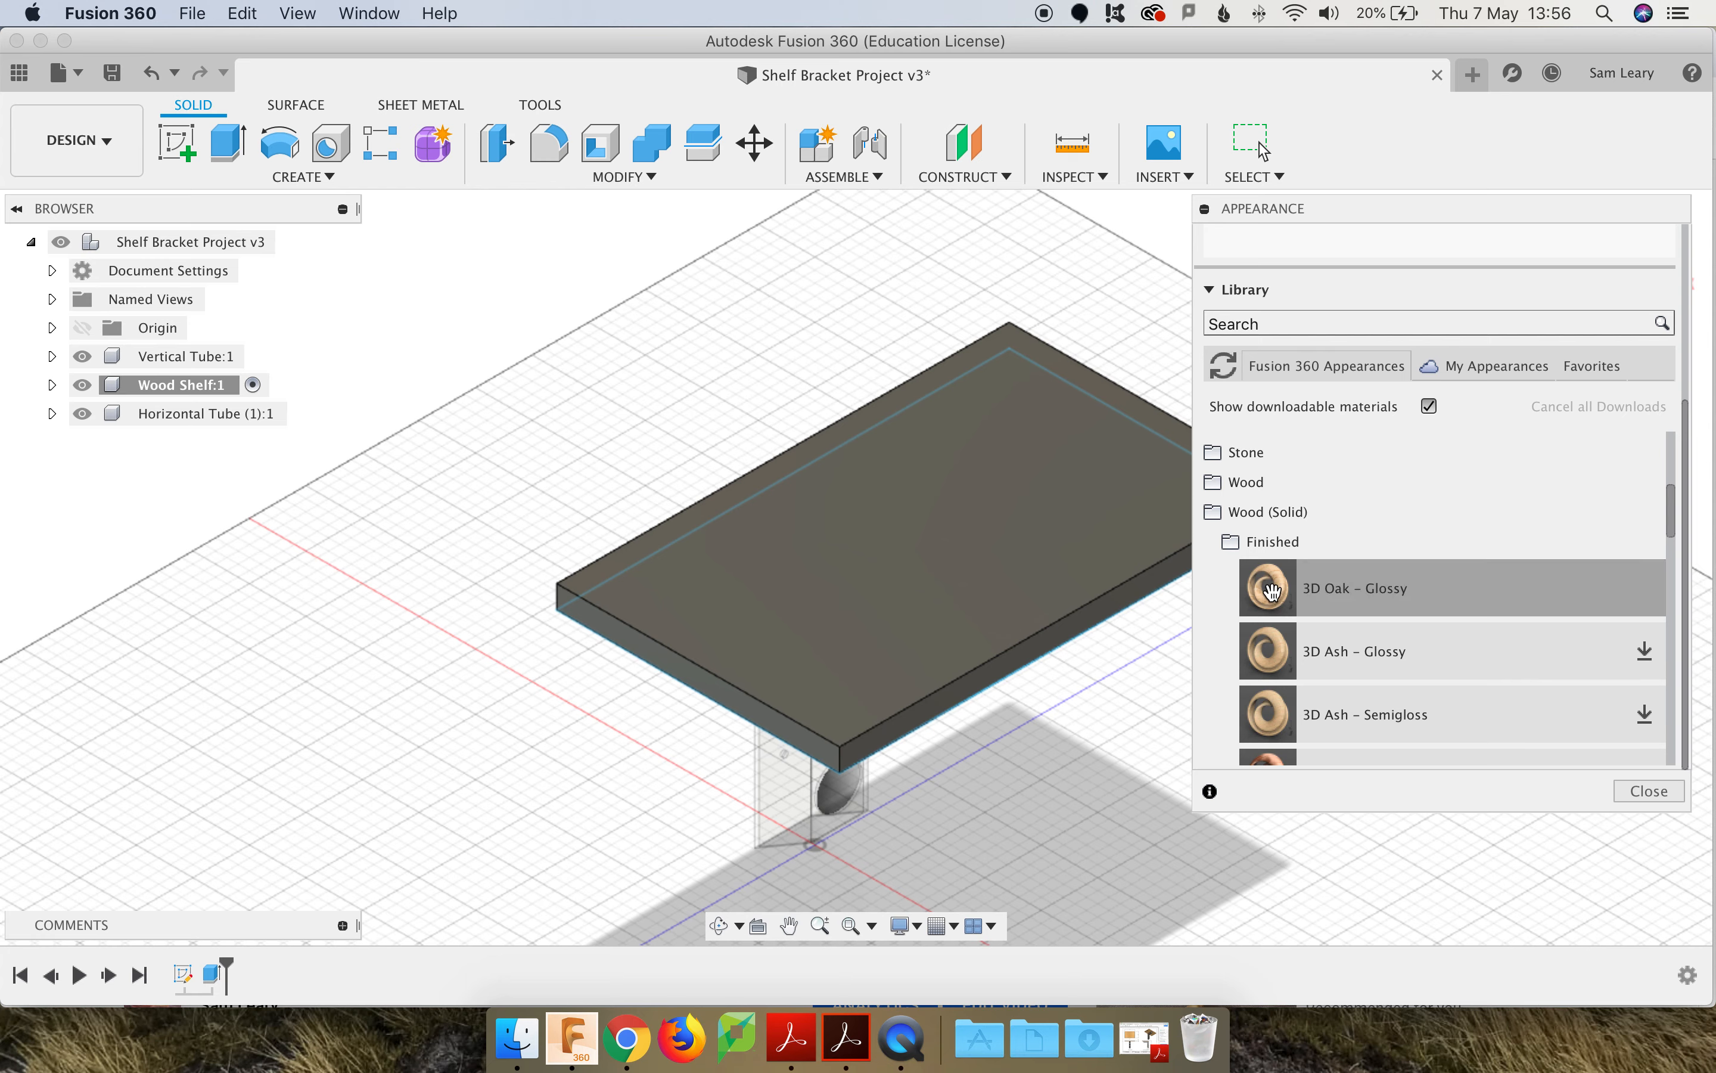
left_click_drag(1276, 589, 1011, 530)
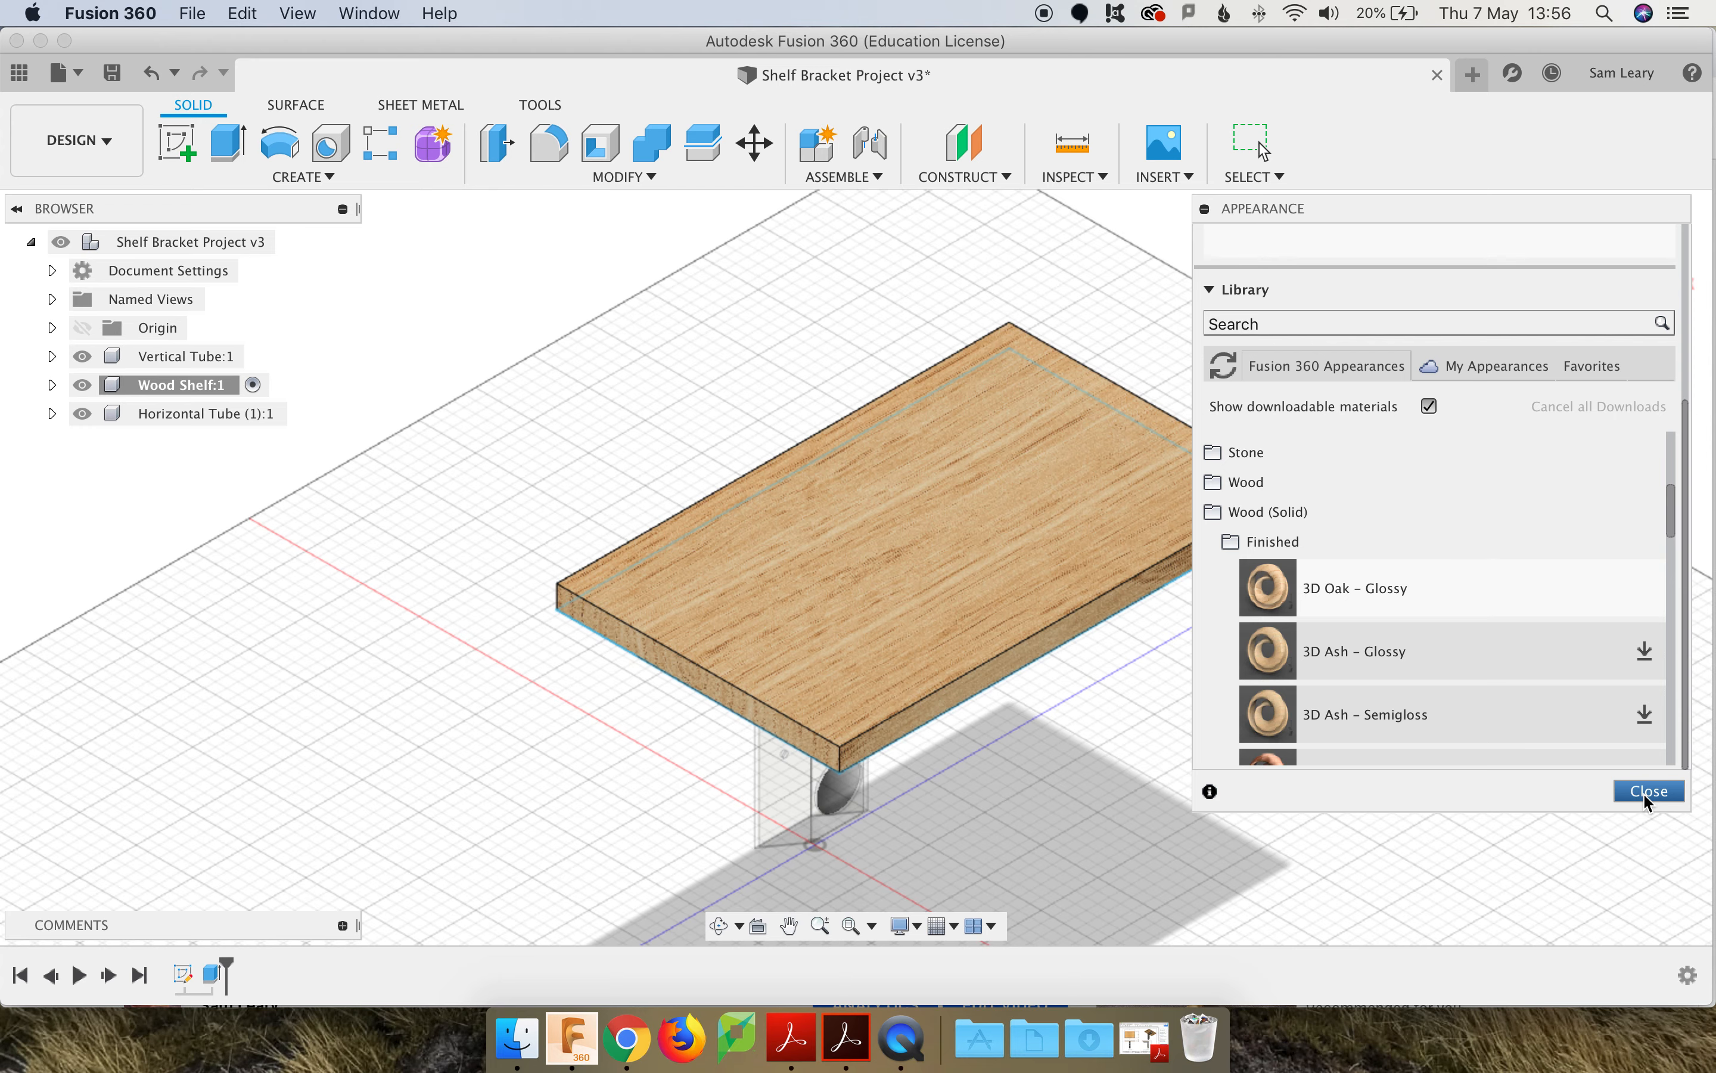
left_click(1645, 792)
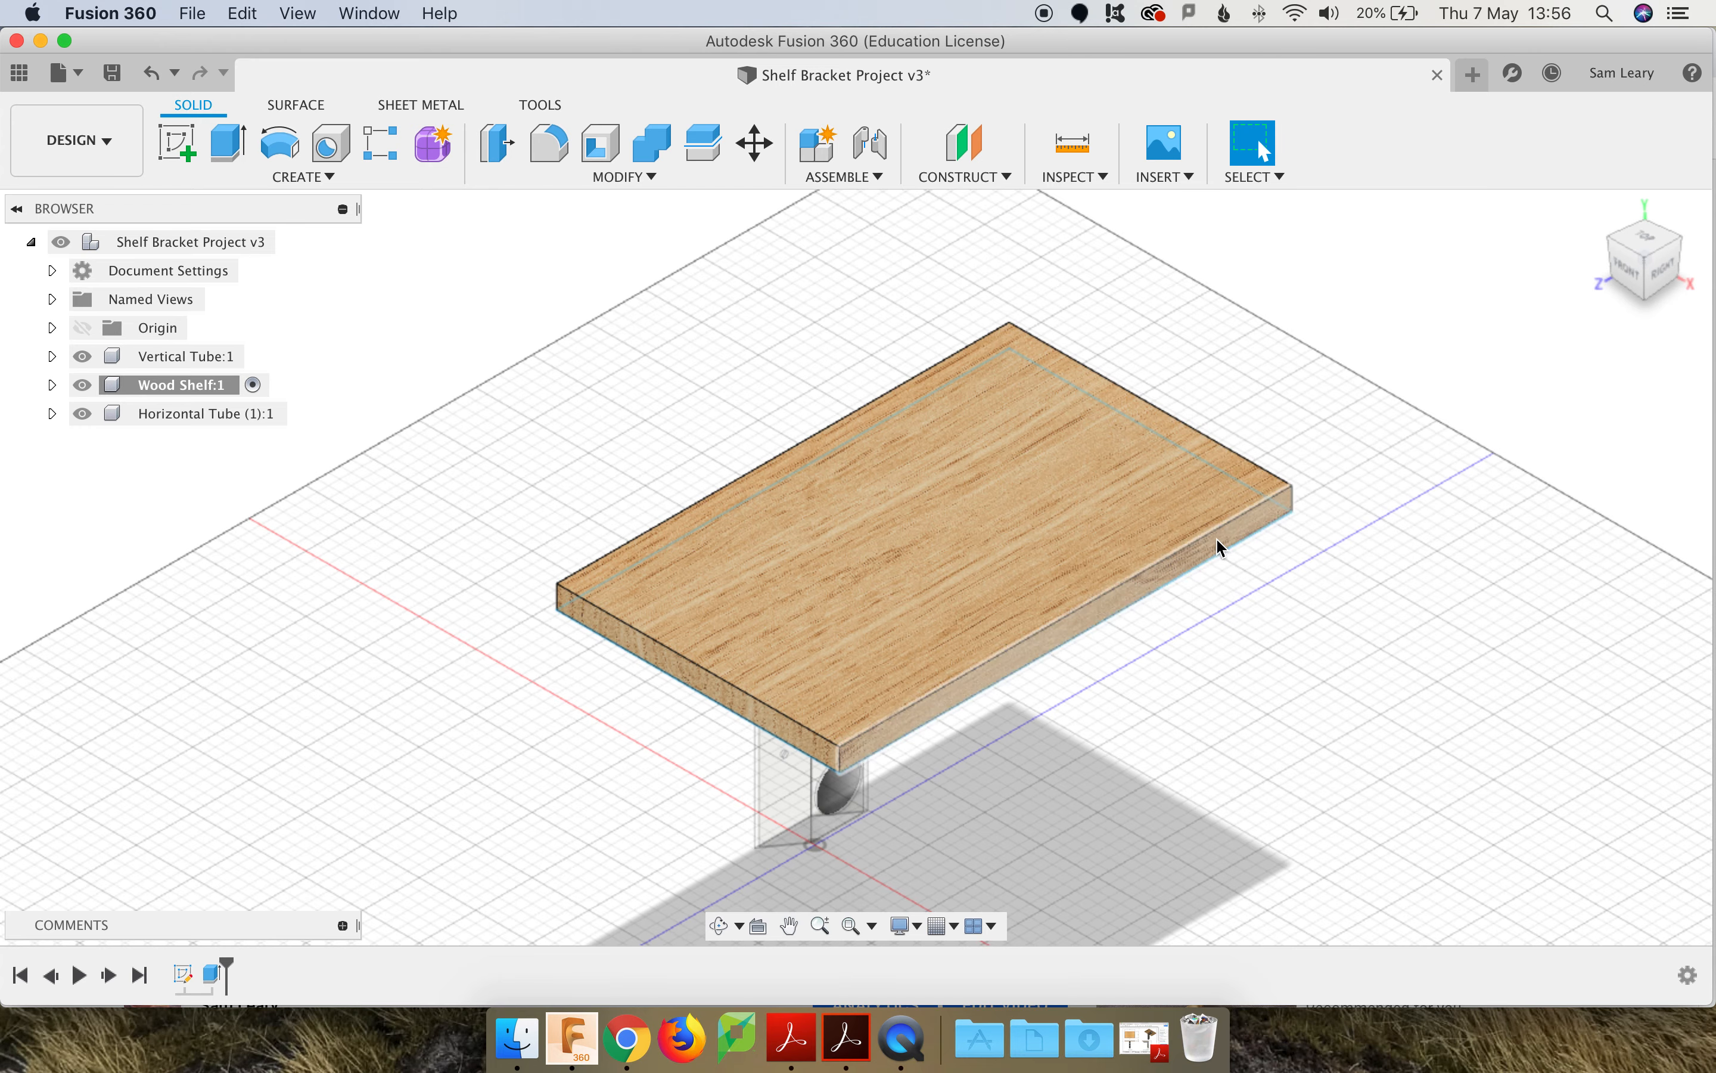
Step: Hide the Wood Shelf component's Sketches folder, collapse the component, and activate the top-level Shelf Bracket Project v3 assembly
scroll(1207, 440, "up", 1)
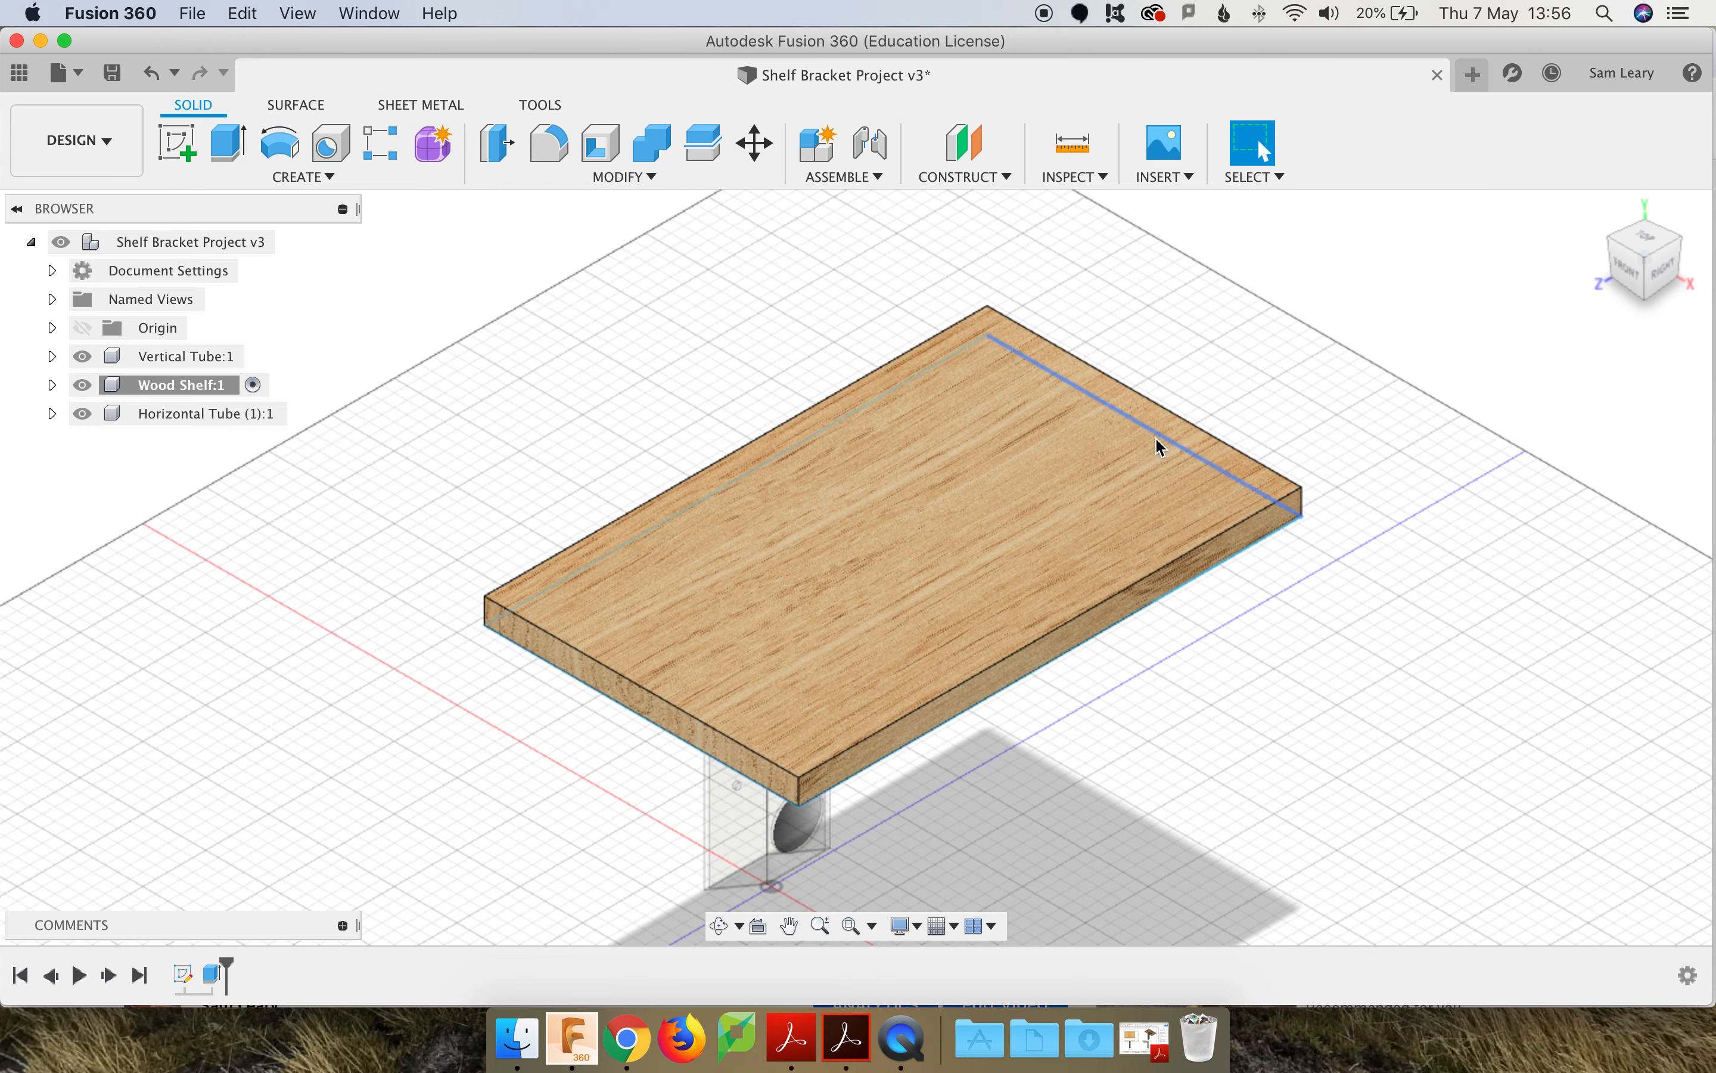
left_click(53, 386)
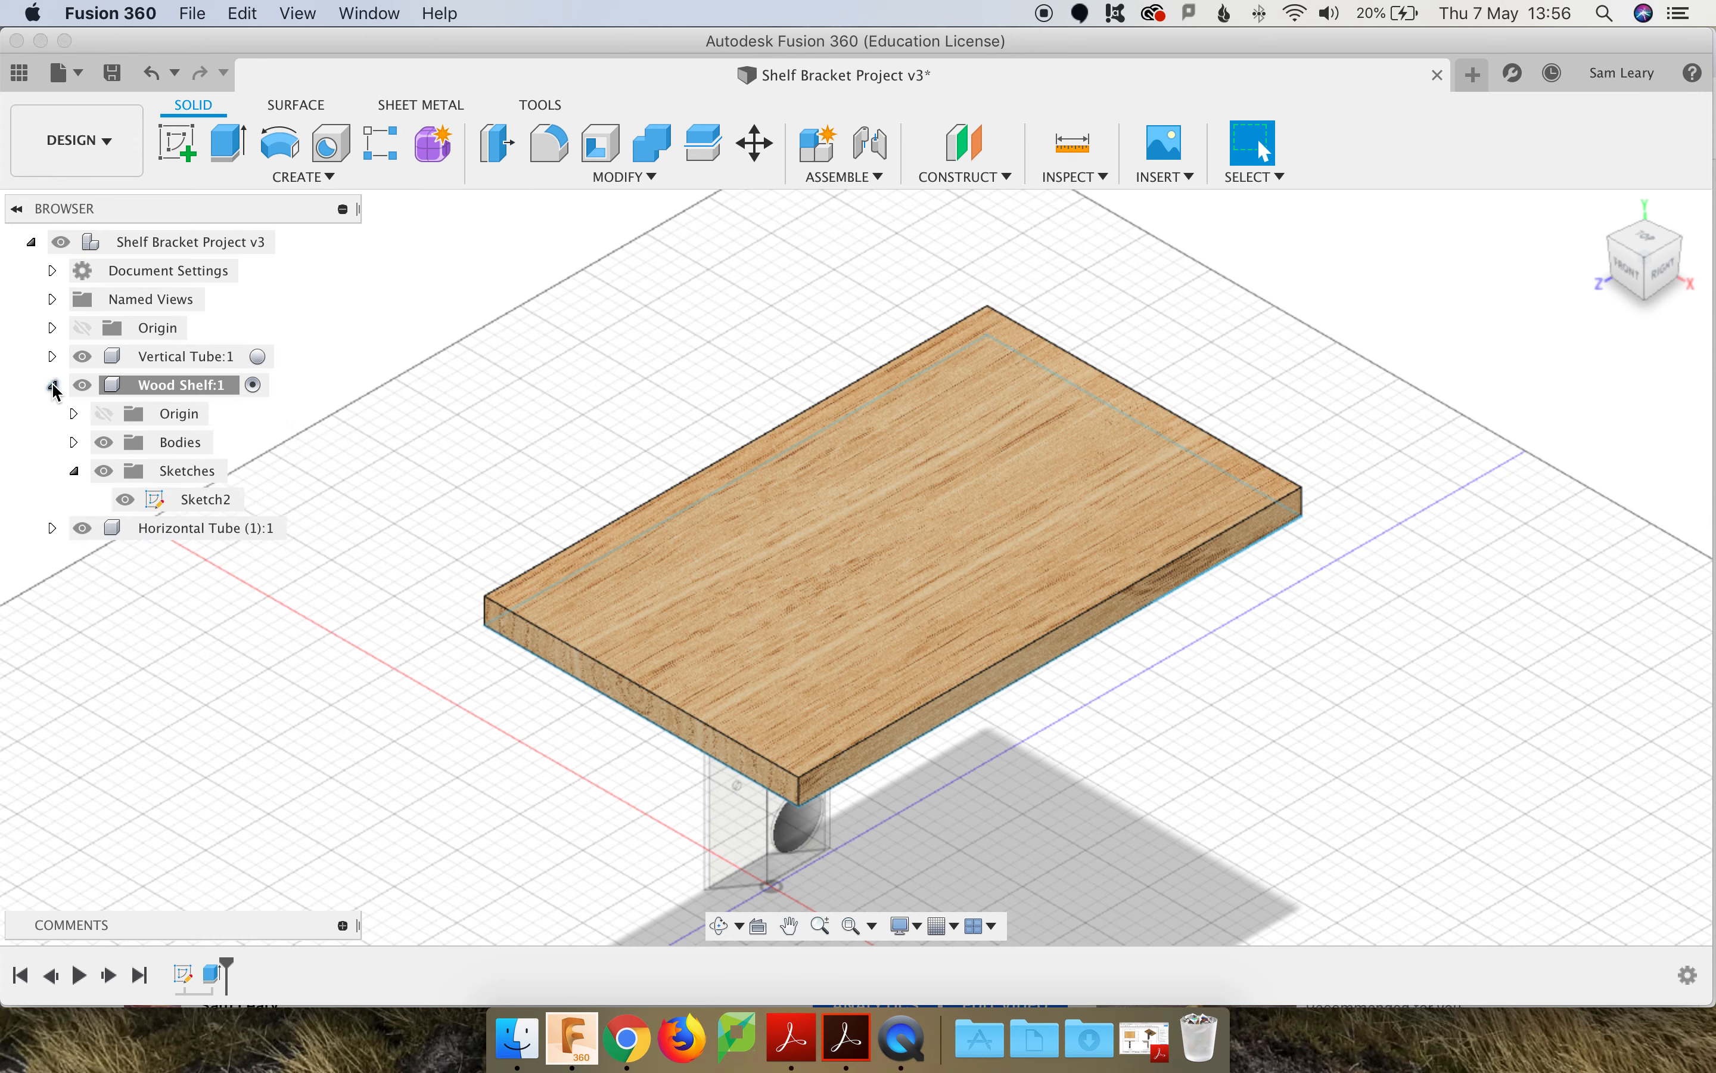
left_click(107, 473)
left_click(53, 387)
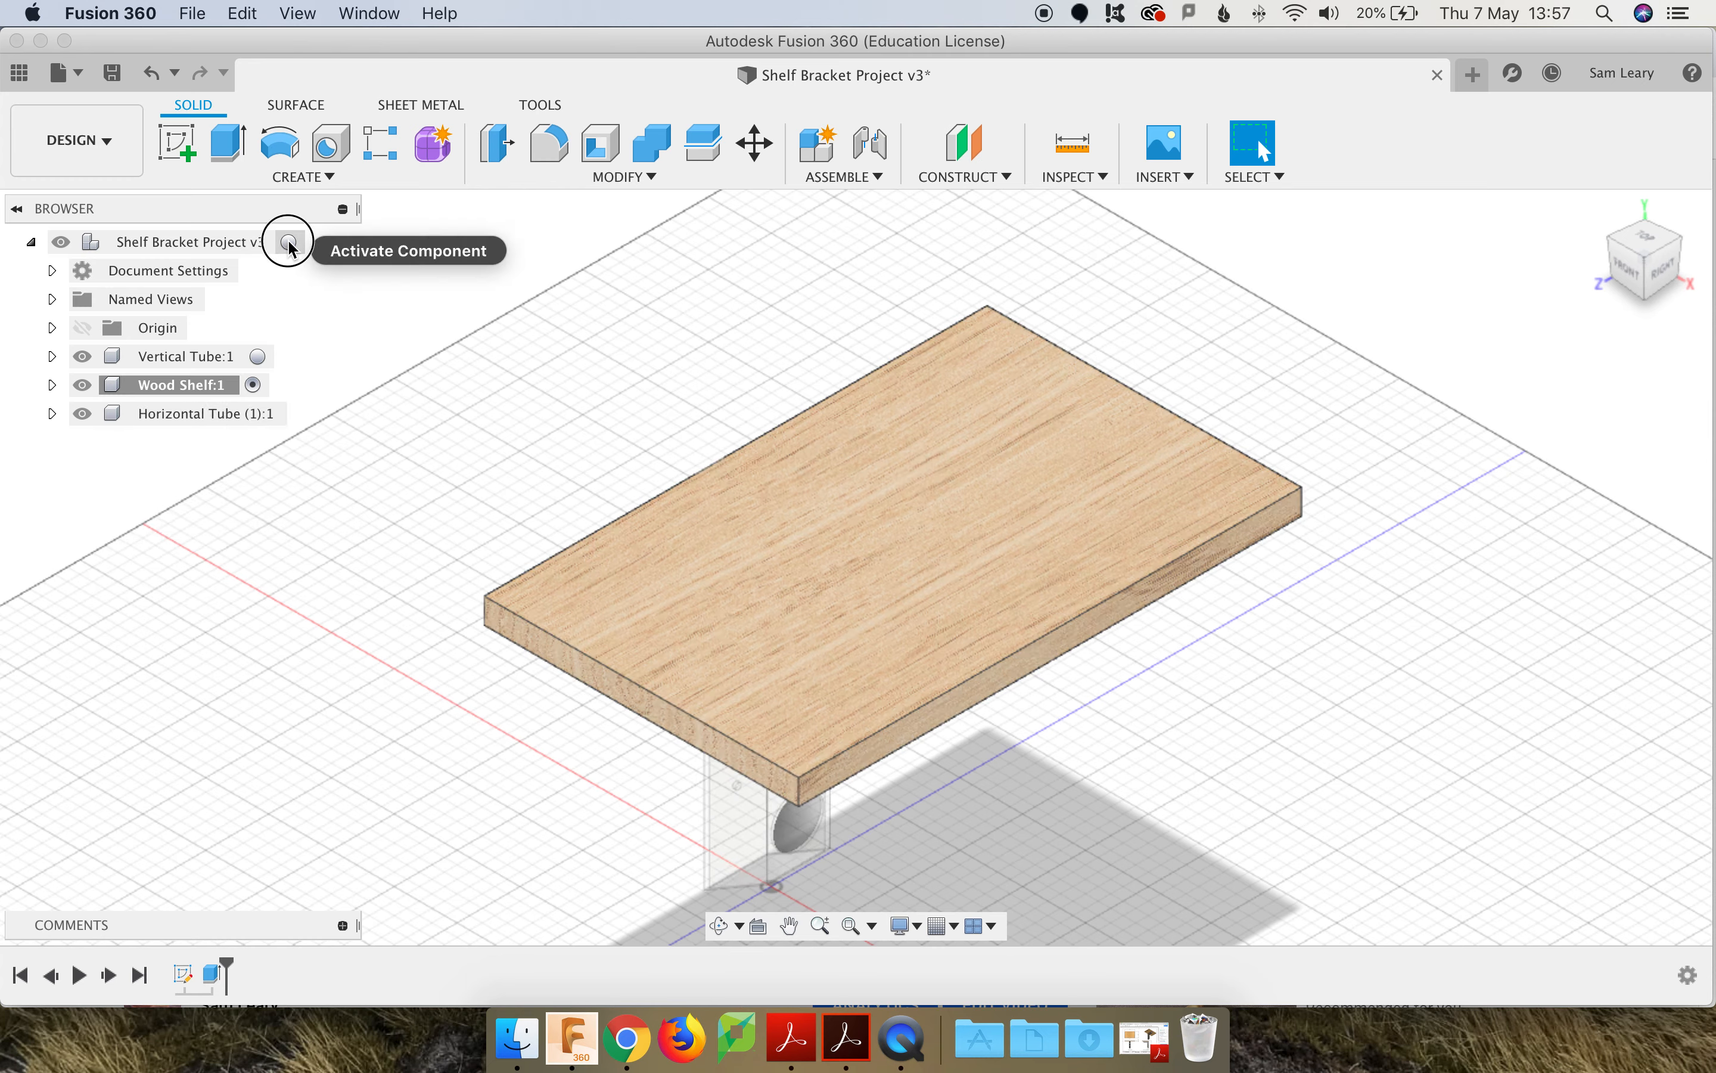
left_click(304, 242)
Step: Examine the whole assembly from the home view and from below, checking how the horizontal and vertical tubes meet under the wood shelf
scroll(615, 385, "down", 2)
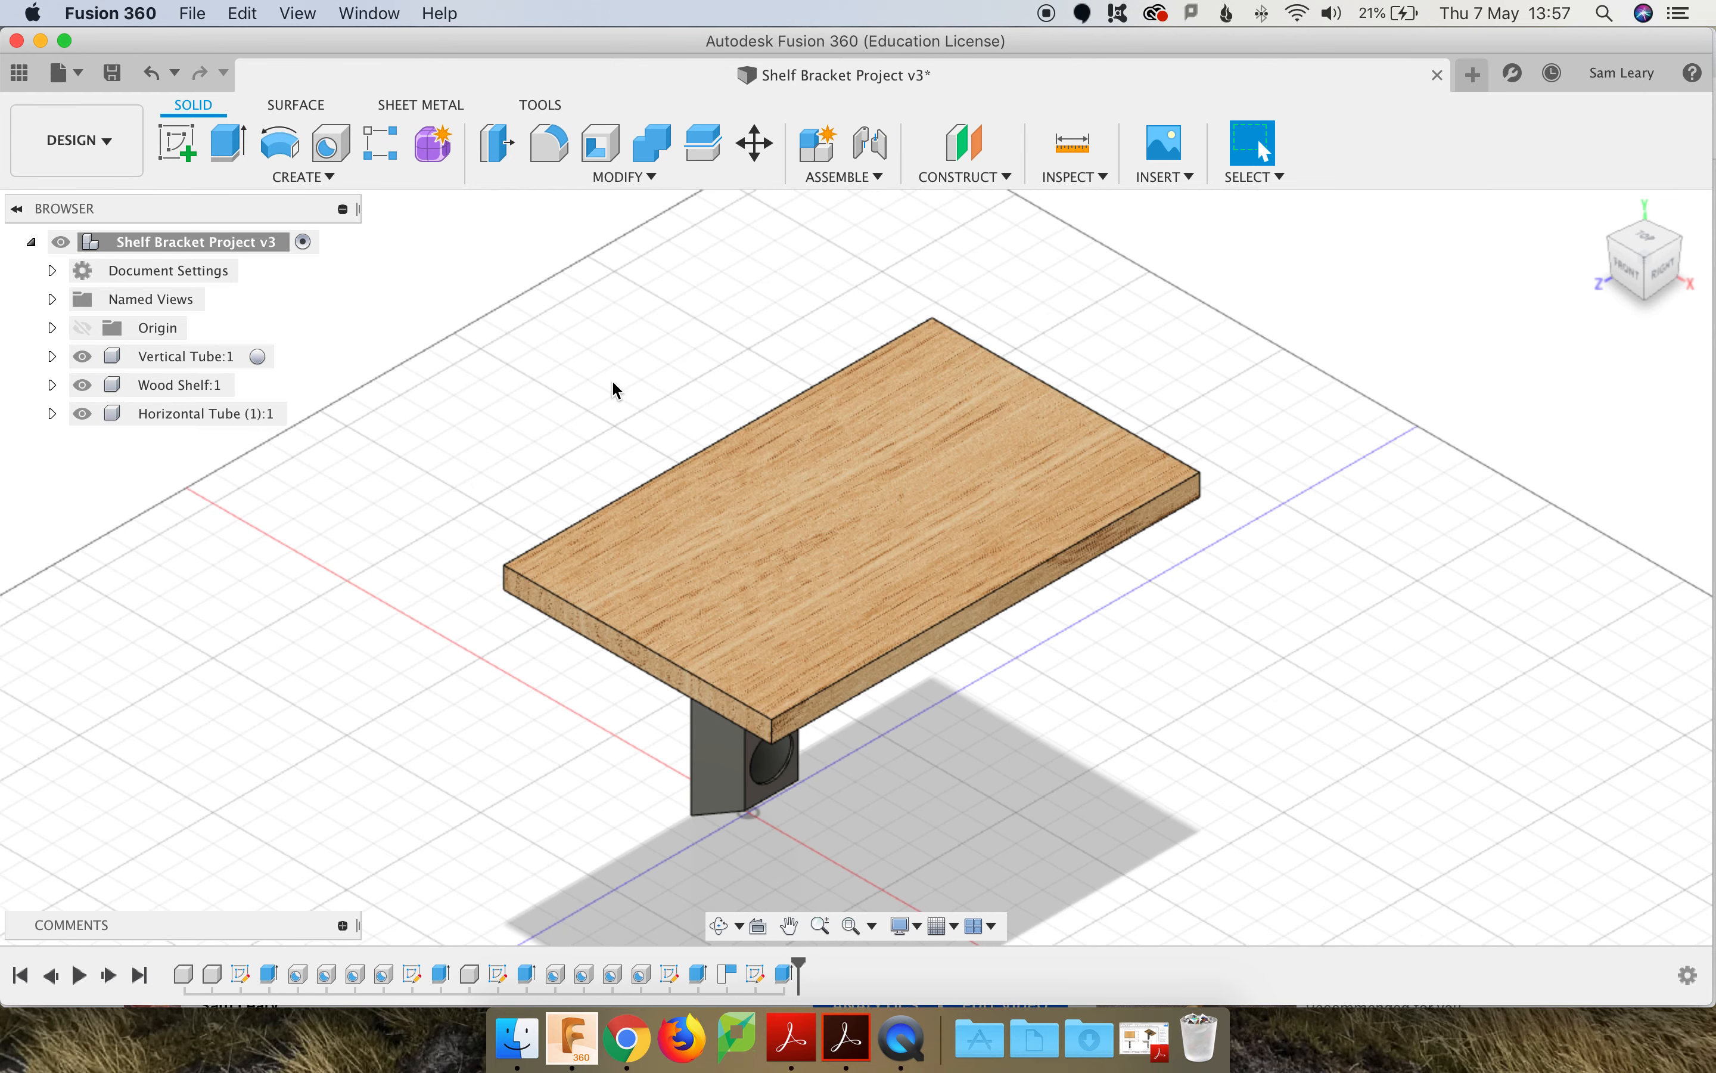
left_click(1615, 212)
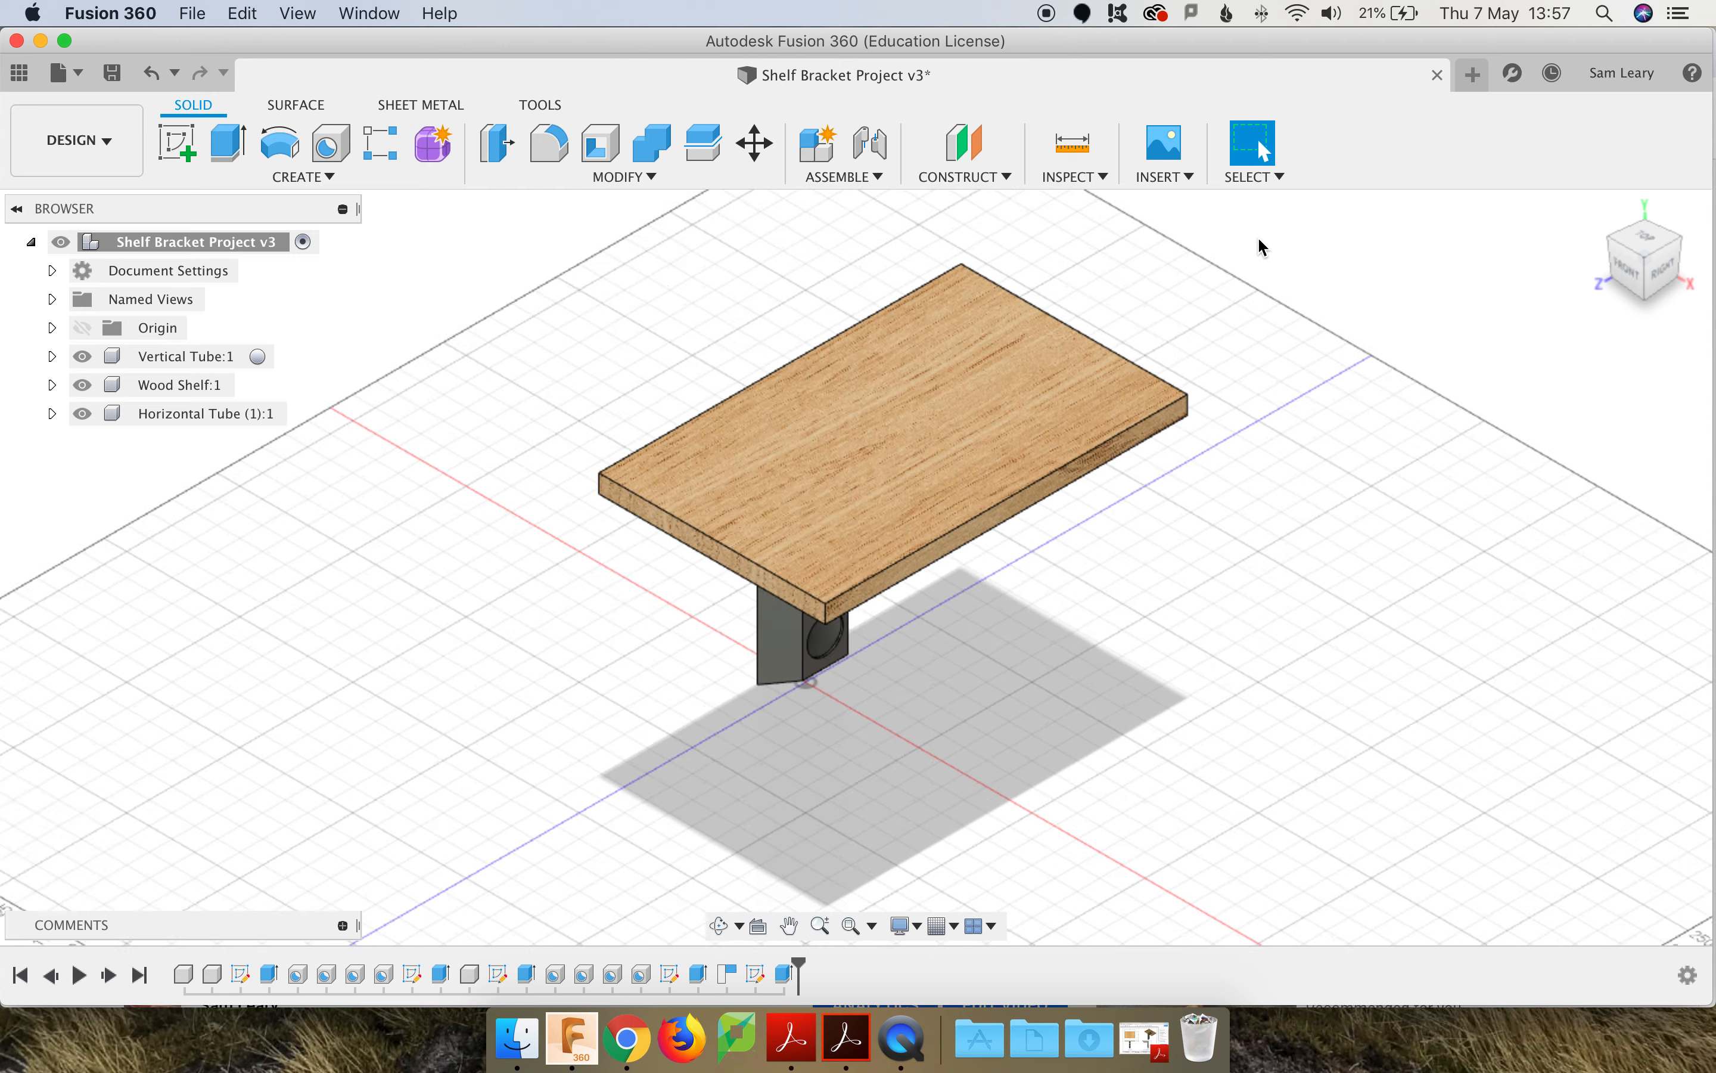
left_click(722, 927)
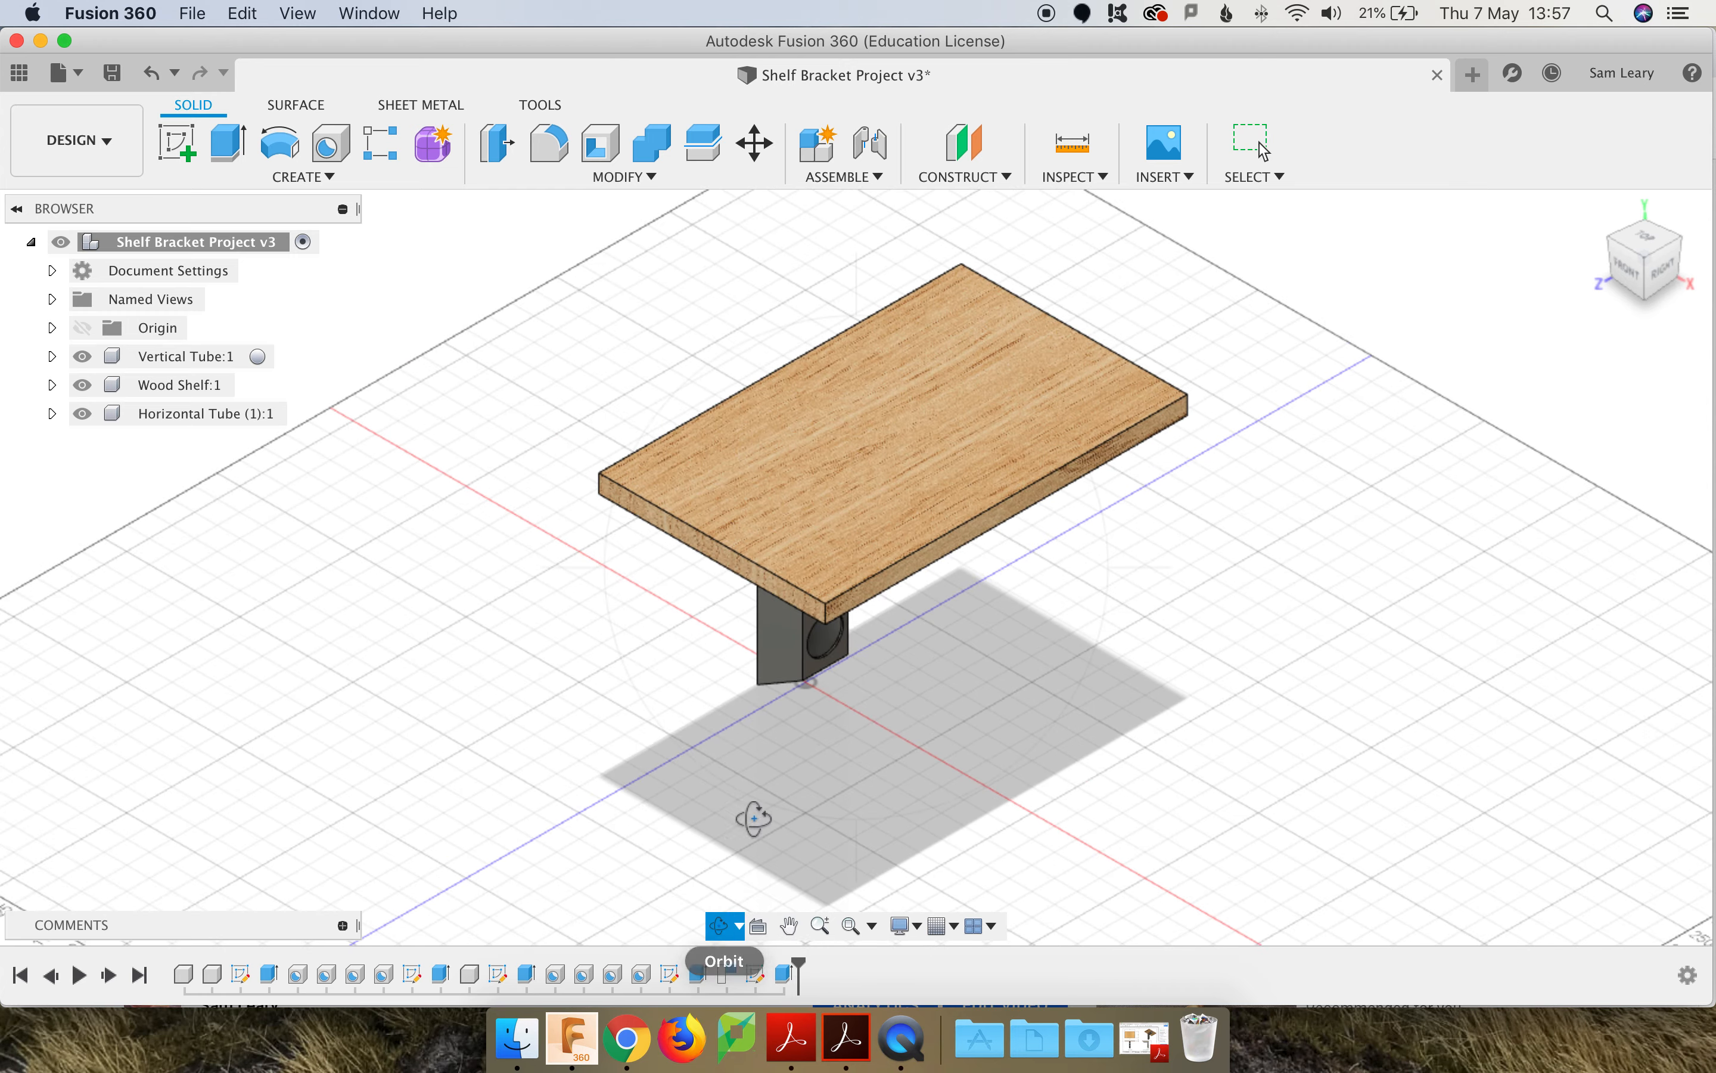
left_click_drag(781, 782, 755, 659)
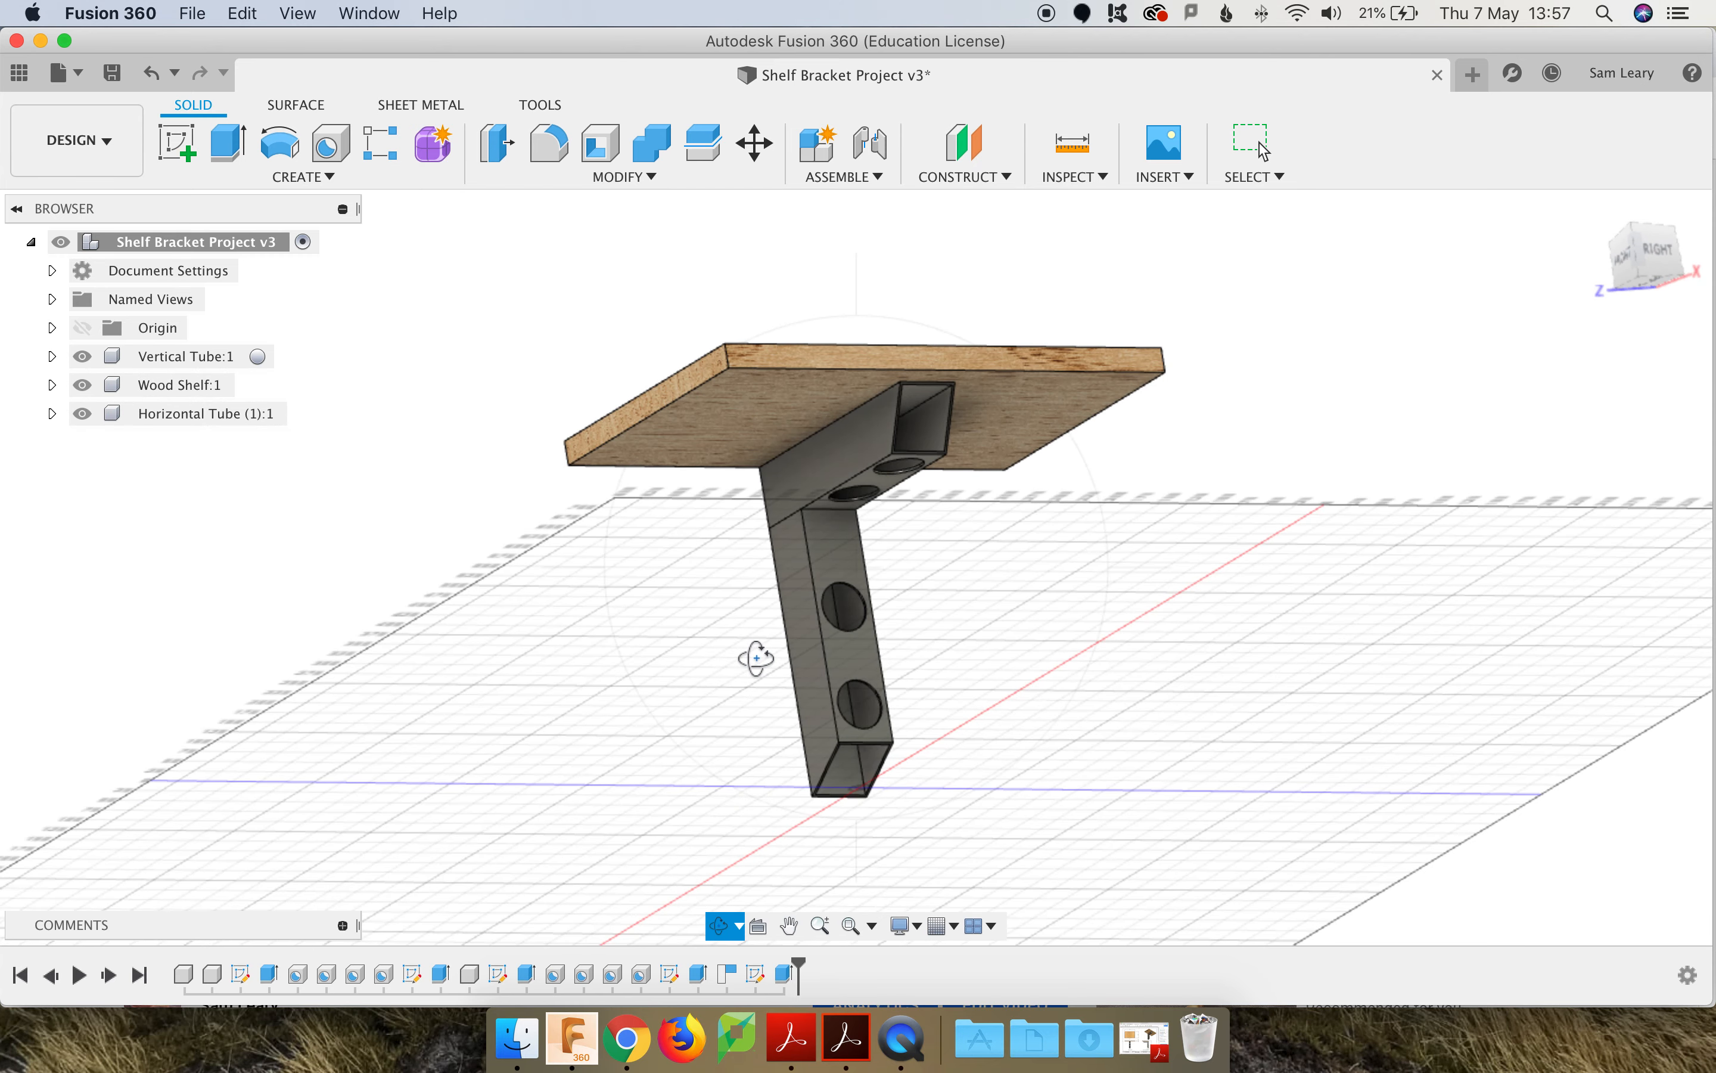
scroll(756, 649, "up", 3)
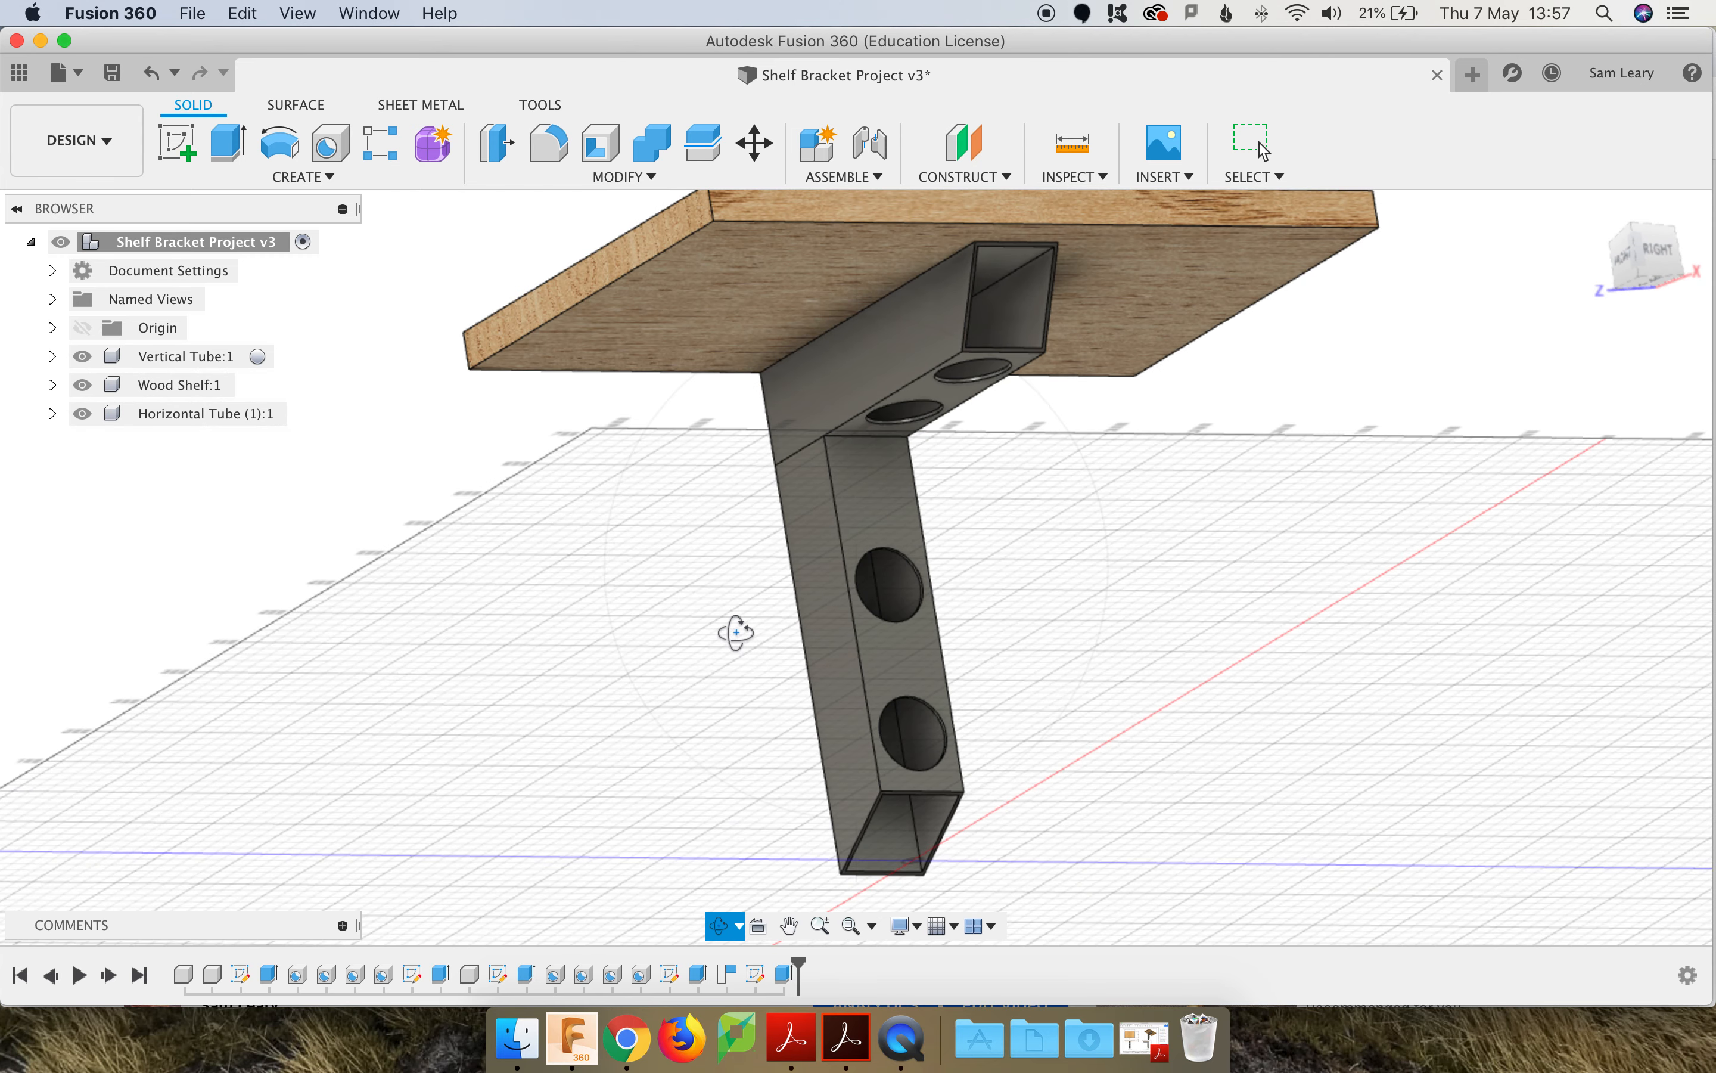
key("Escape")
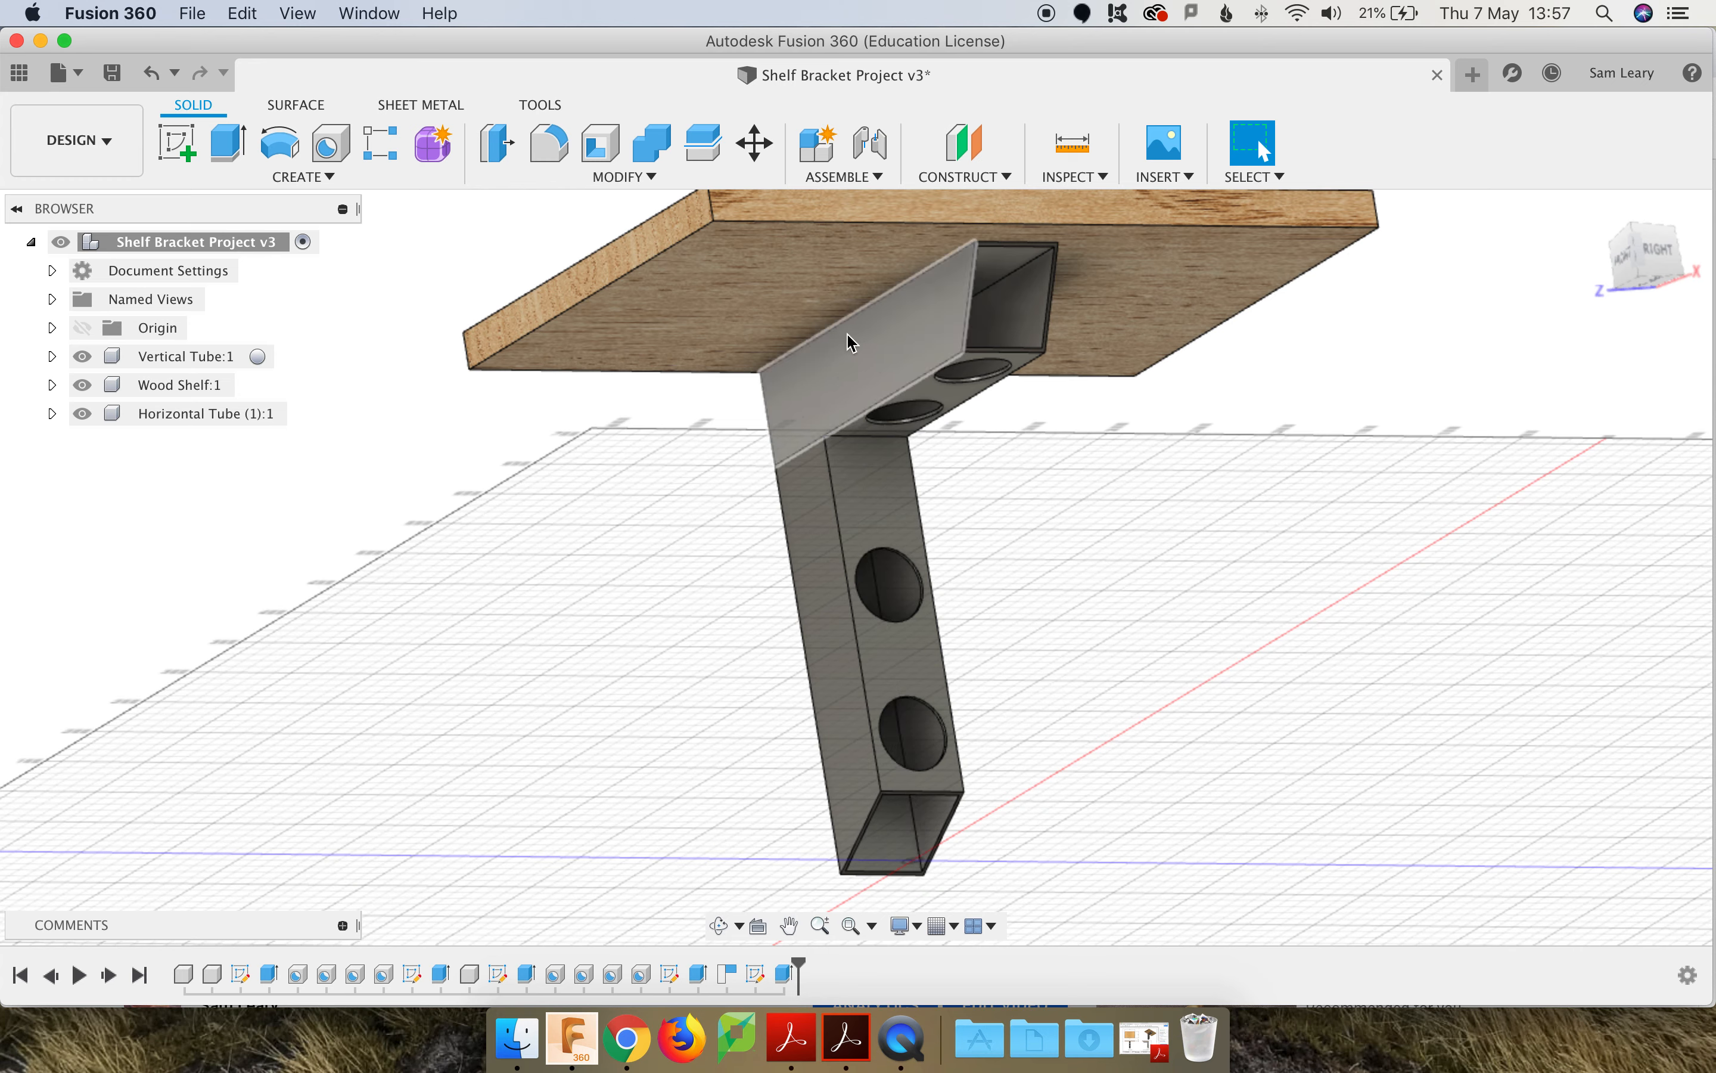
scroll(825, 377, "up", 5)
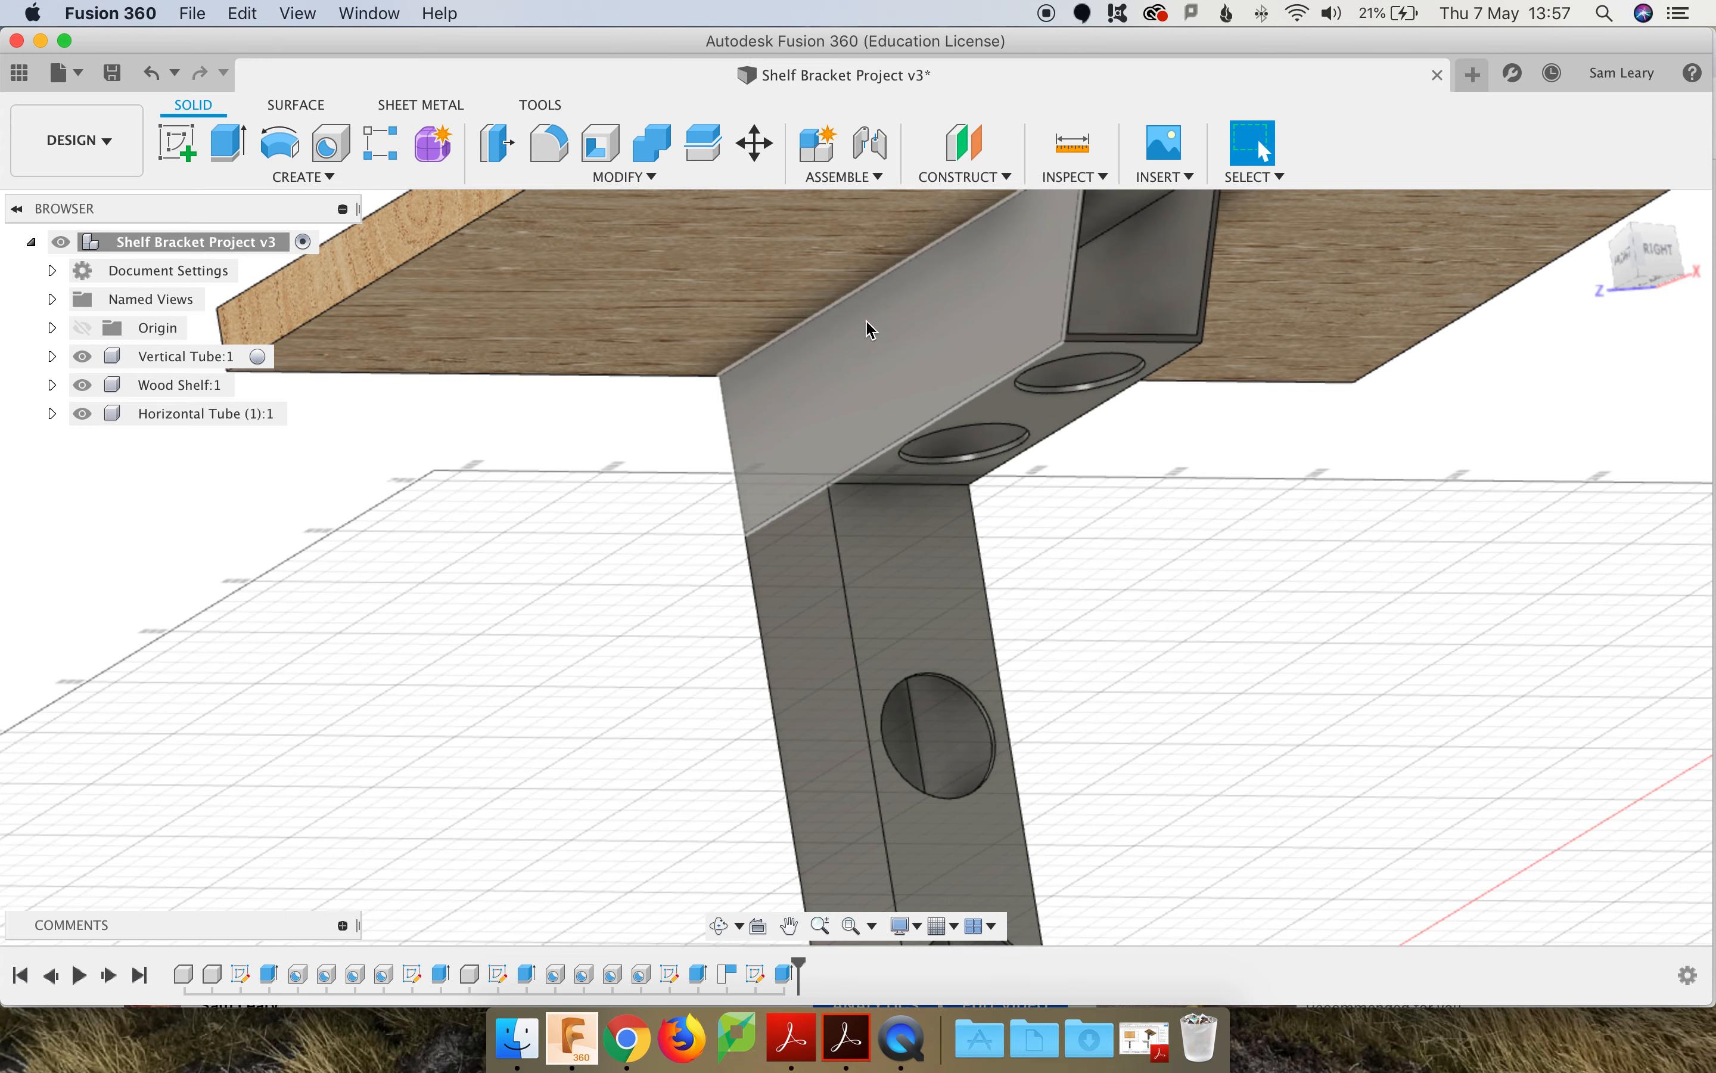
scroll(841, 360, "down", 3)
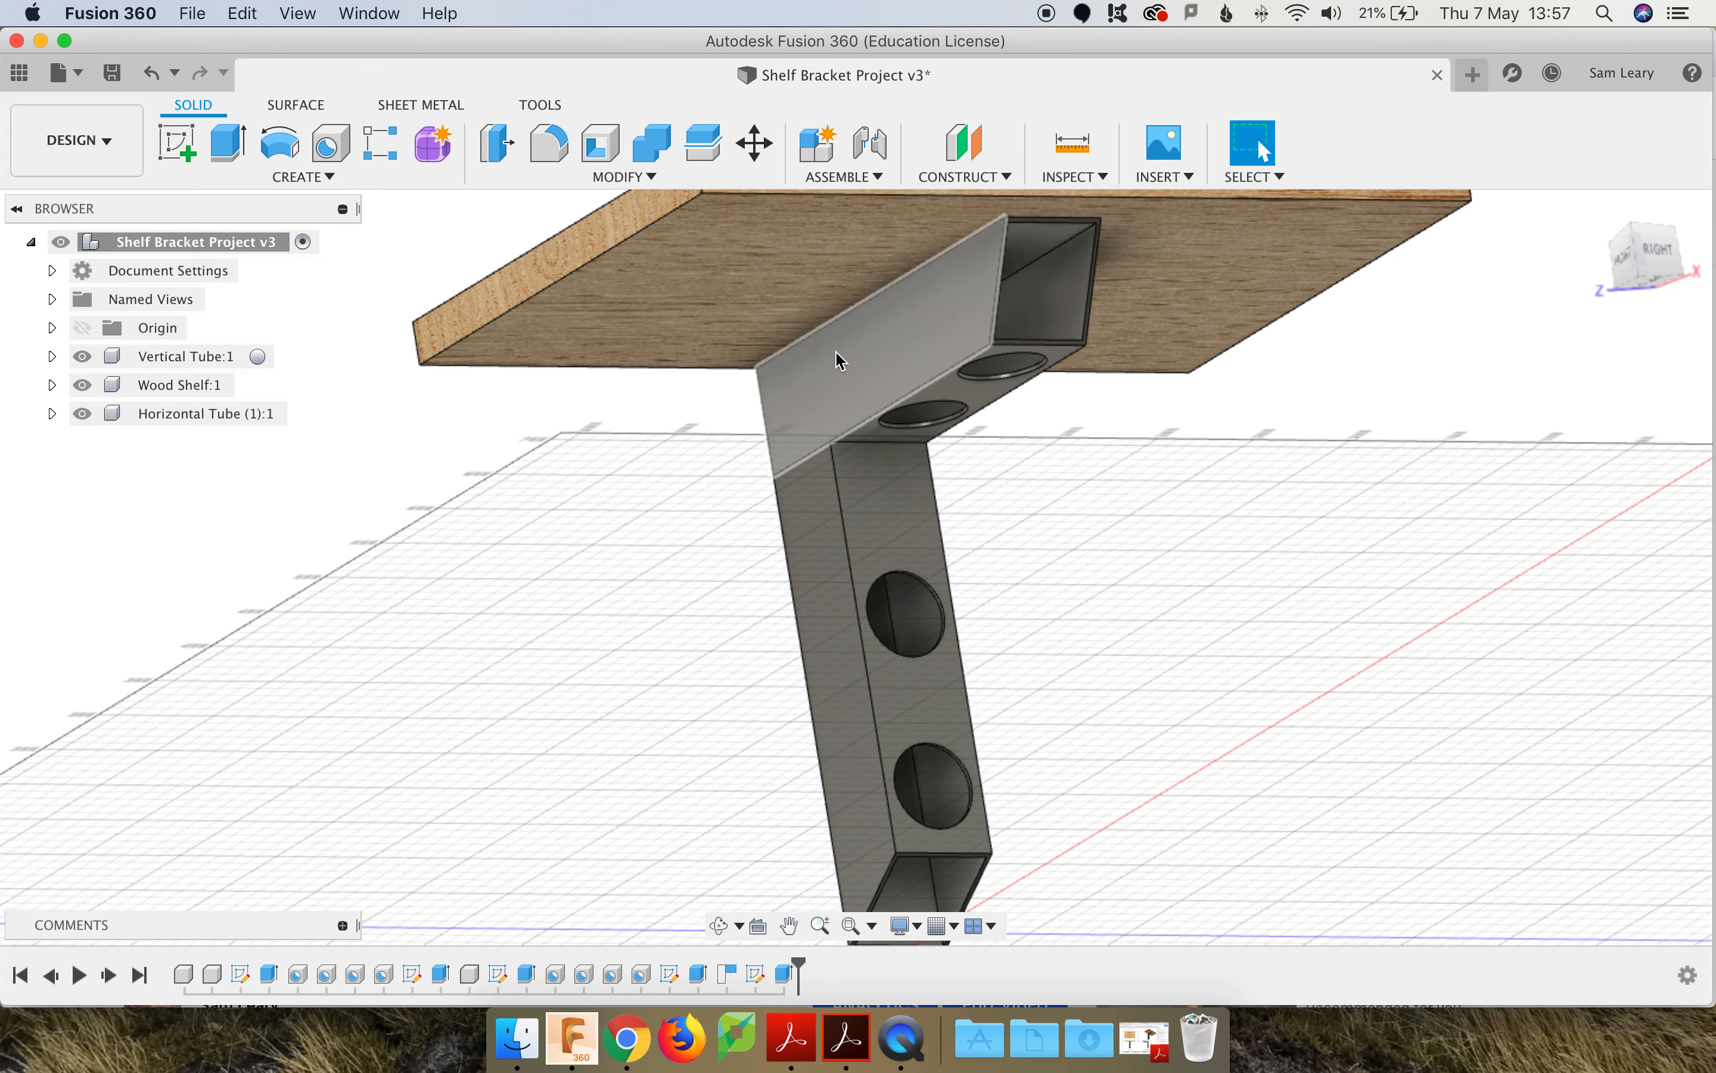
scroll(841, 360, "down", 3)
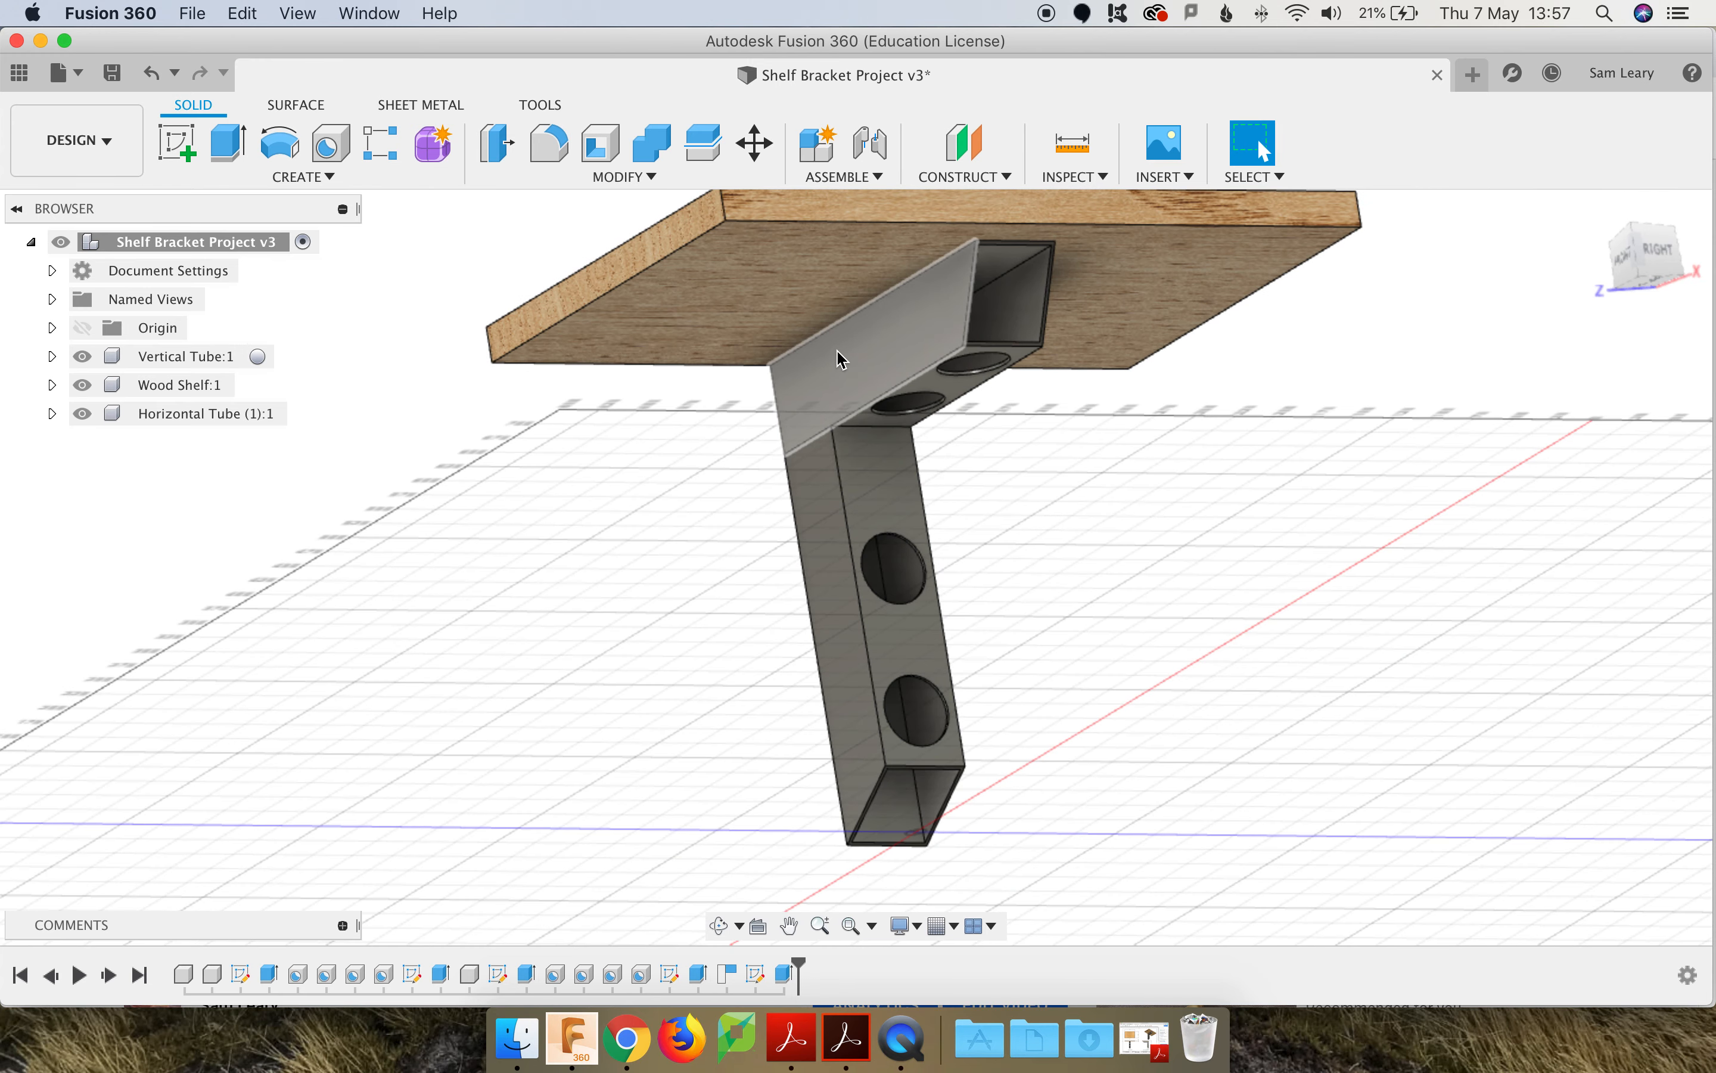
scroll(846, 358, "down", 2)
middle_click_drag(846, 358, 773, 789)
left_click(719, 925)
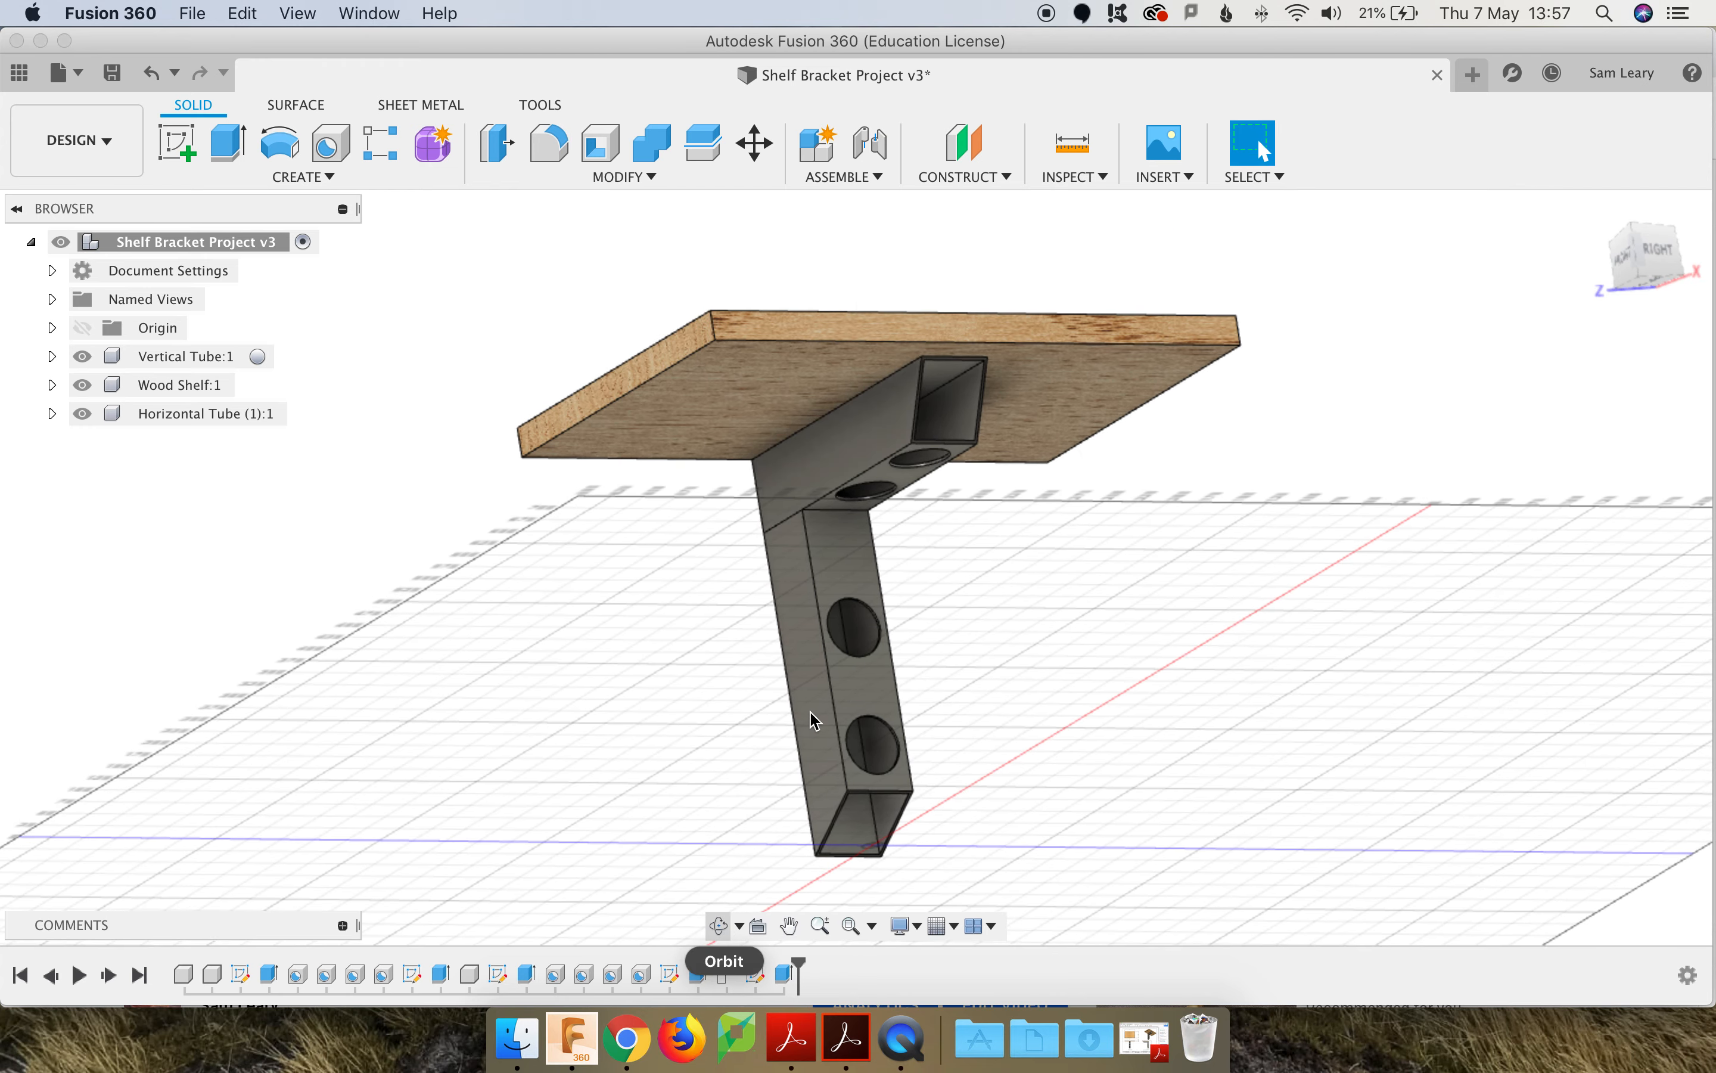
mouse_move(813, 709)
left_mouse_down()
mouse_move(794, 712)
mouse_move(802, 692)
left_mouse_up()
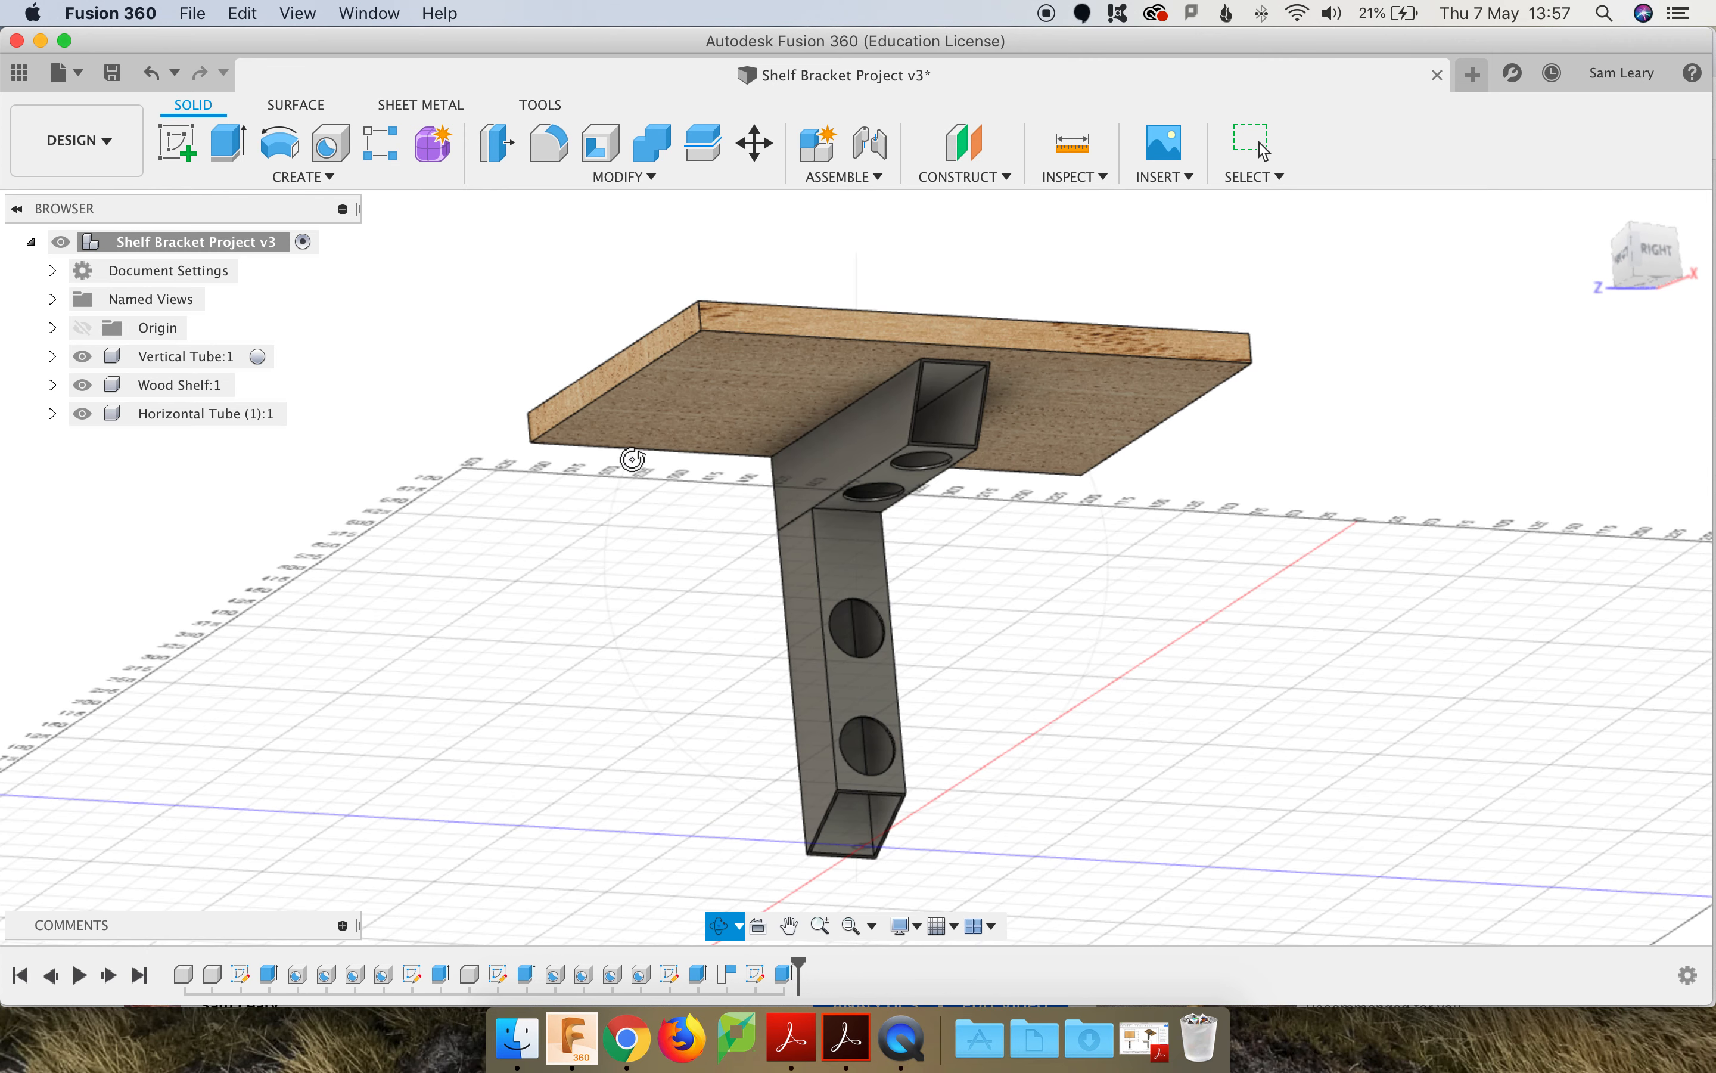
key("Escape")
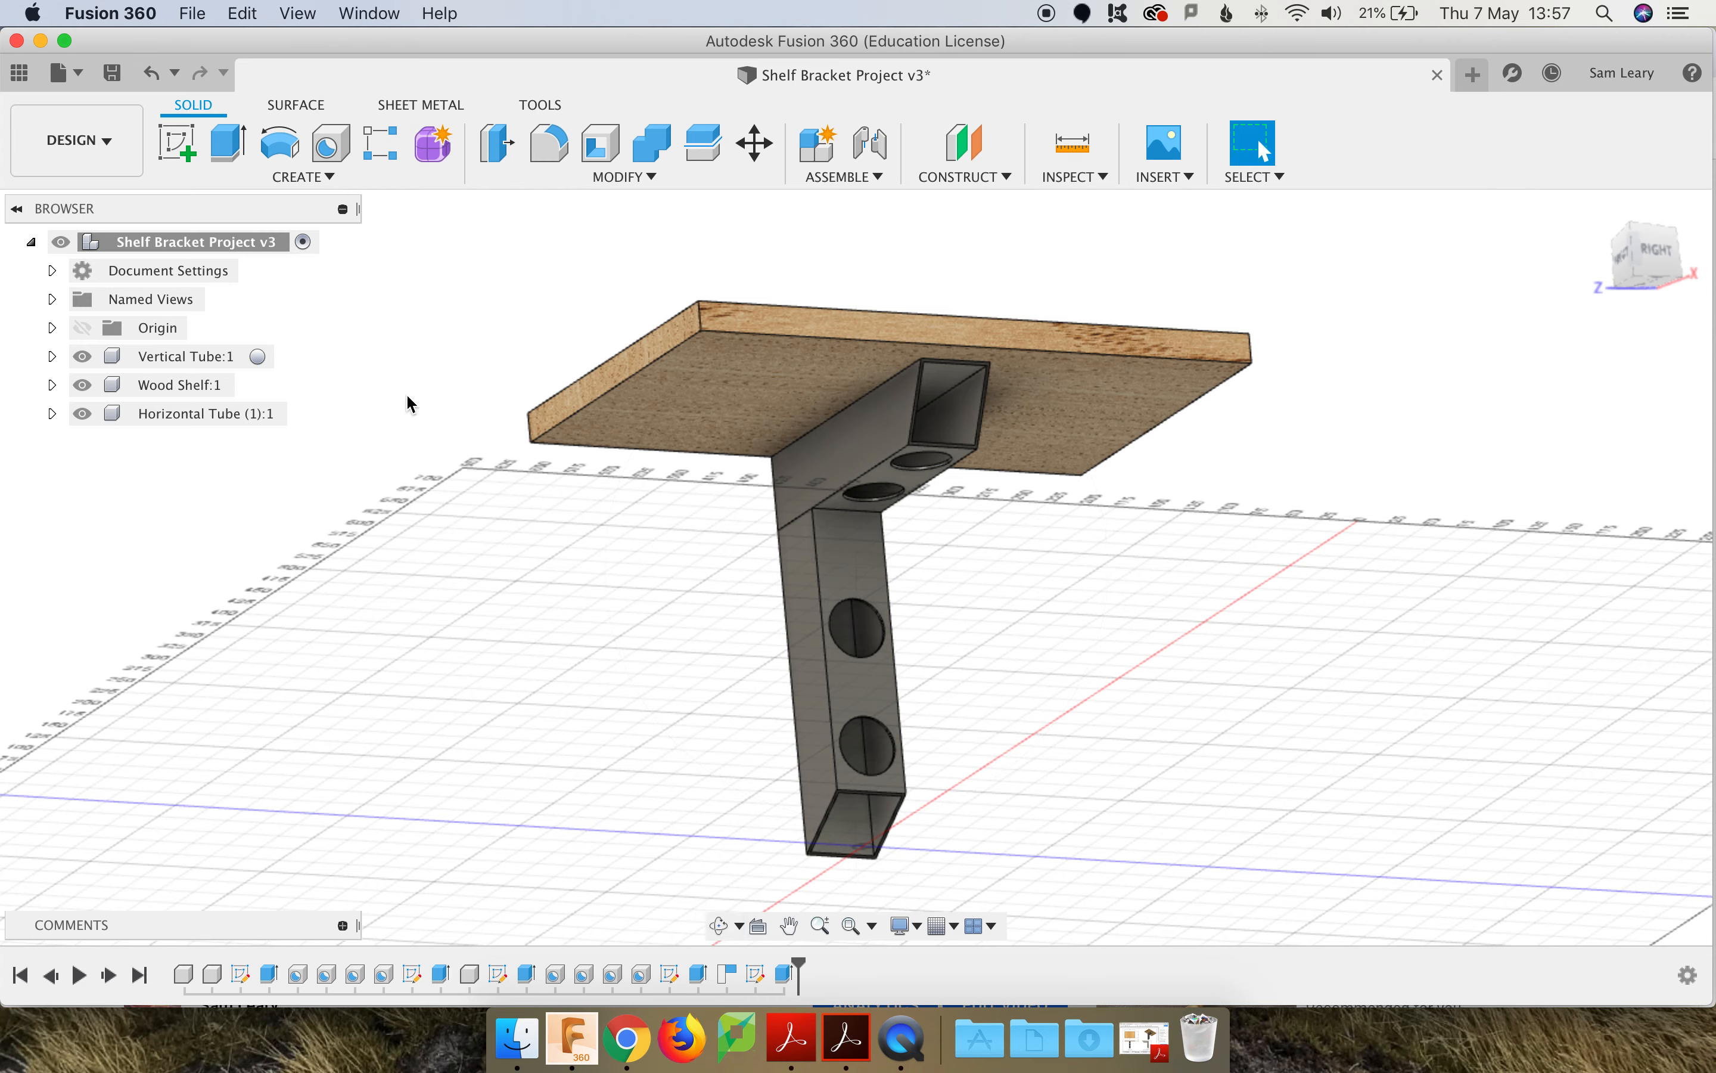